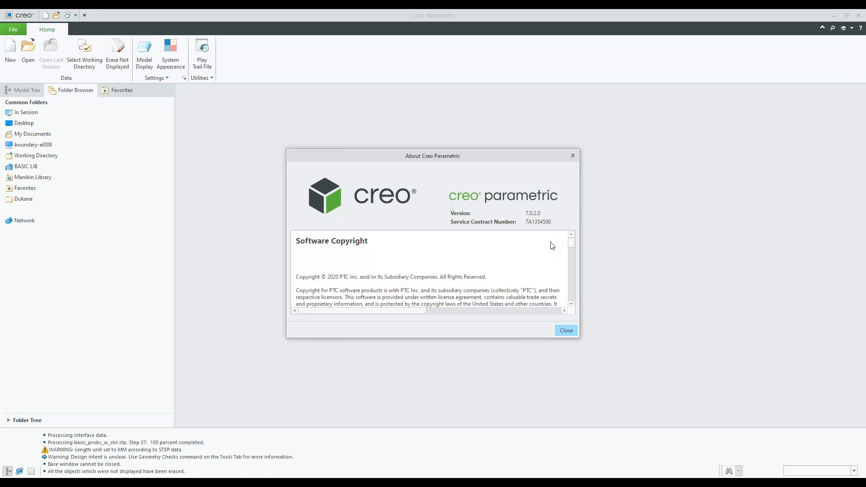
# - Close the About window and start importing basic_probs_w_slvr.stp, with the file type filter set to All Files
pyautogui.click(572, 156)
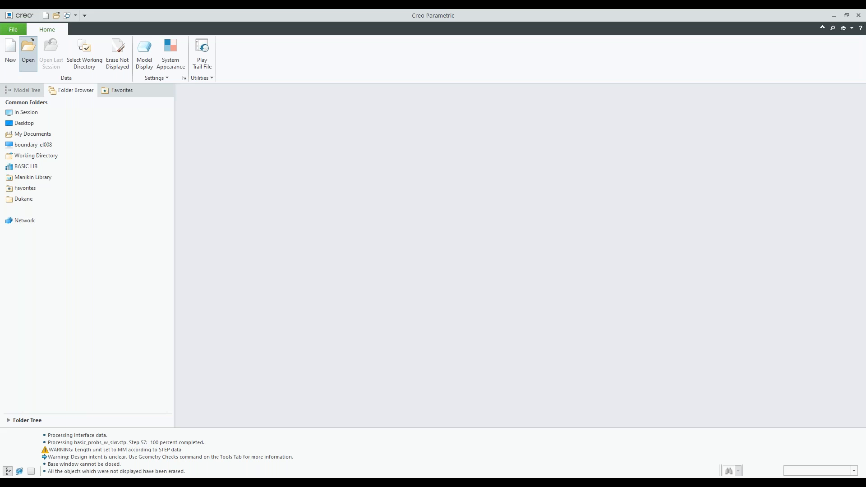
pyautogui.click(28, 52)
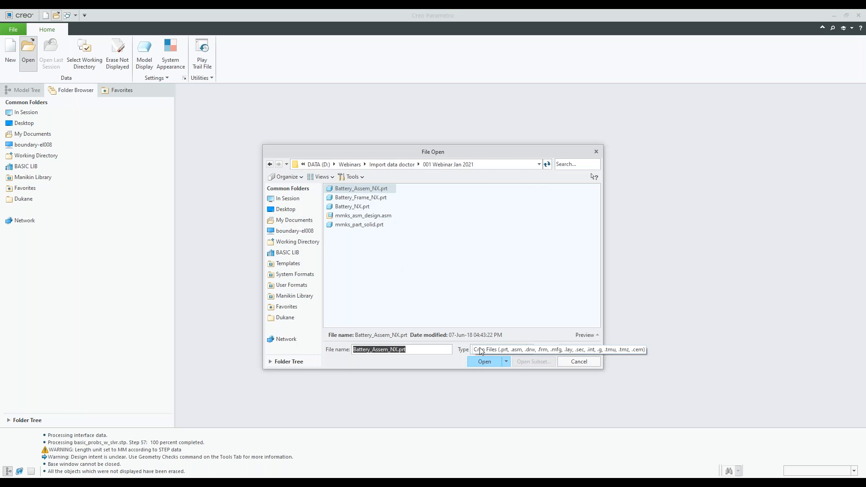
pyautogui.click(528, 348)
pyautogui.click(487, 126)
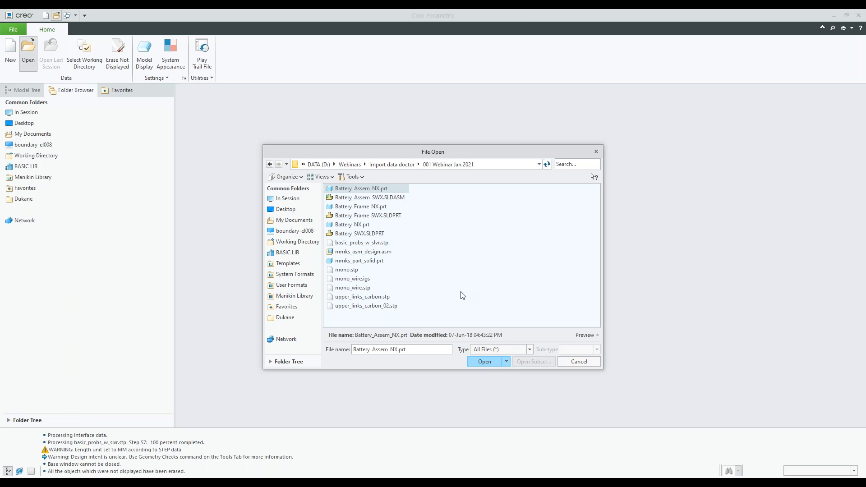
pyautogui.click(369, 243)
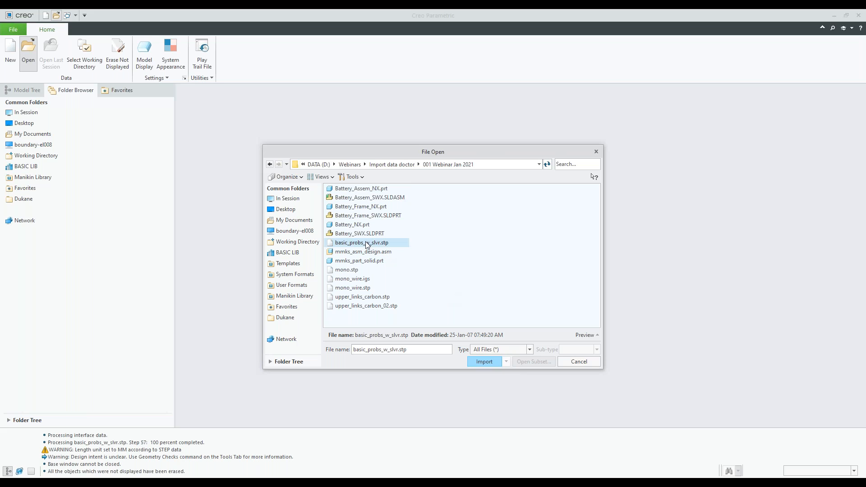
pyautogui.click(481, 362)
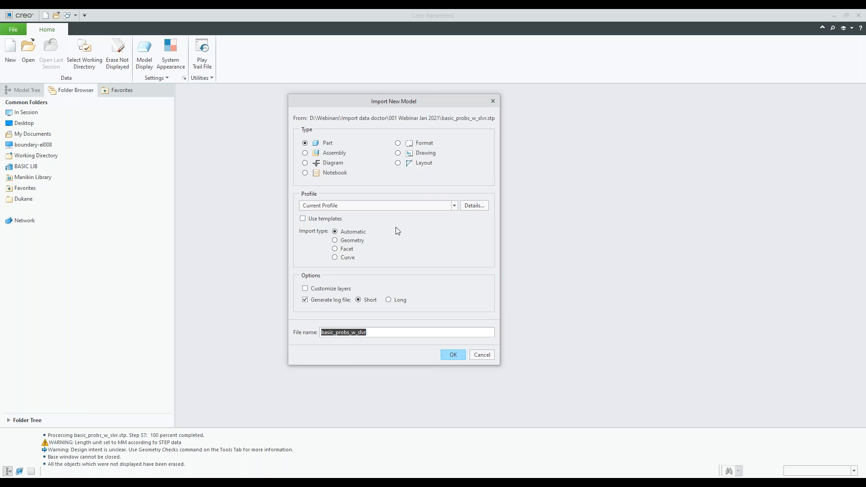
# - Open the details of the current STEP import profile and set its model accuracy to External
pyautogui.click(473, 207)
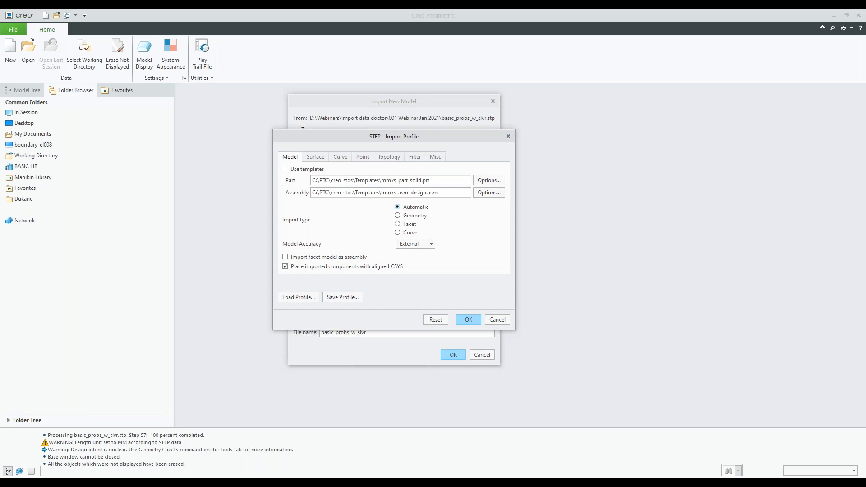
pyautogui.moveTo(326, 136); pyautogui.dragTo(315, 133)
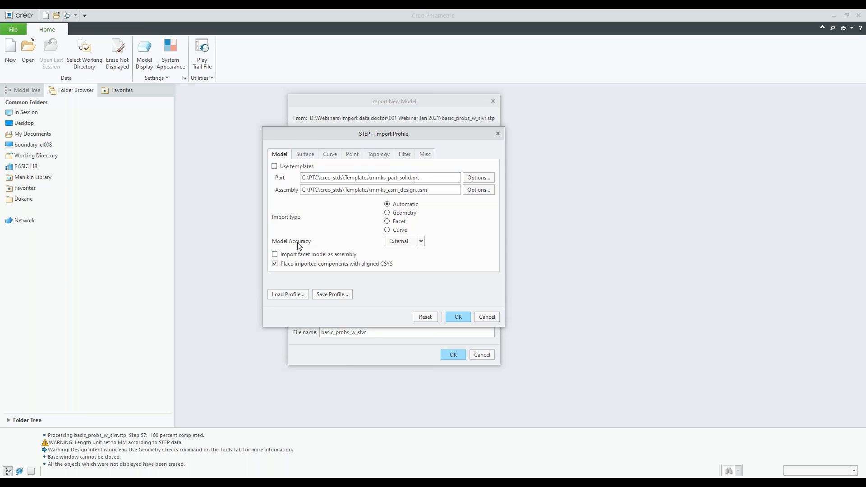
pyautogui.click(398, 243)
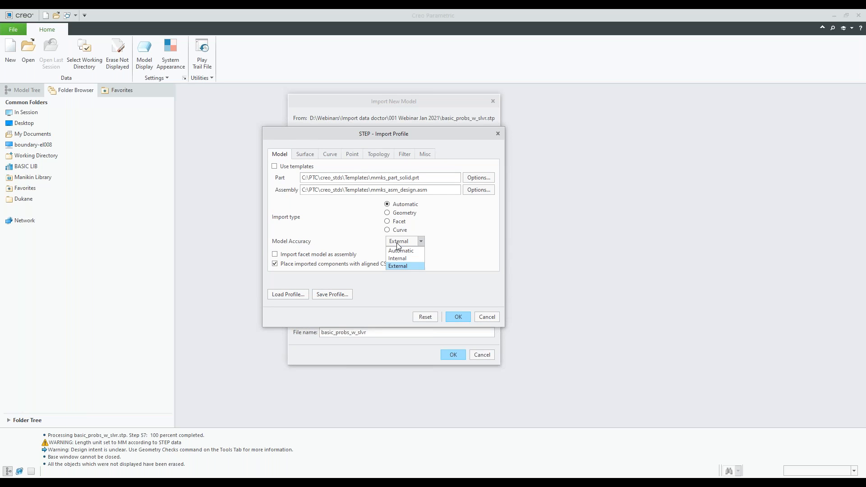
pyautogui.click(402, 268)
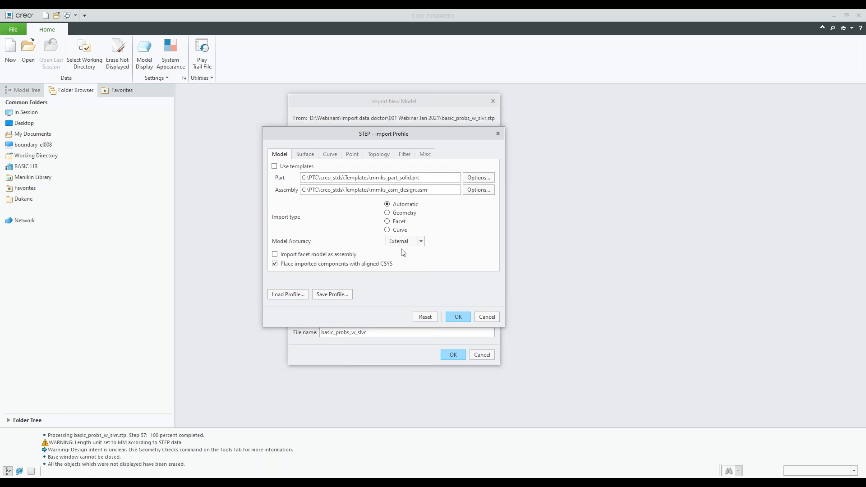
# - Review the surface, curve, point, topology and filter settings of the STEP import profile, including the surface joining options
pyautogui.click(303, 157)
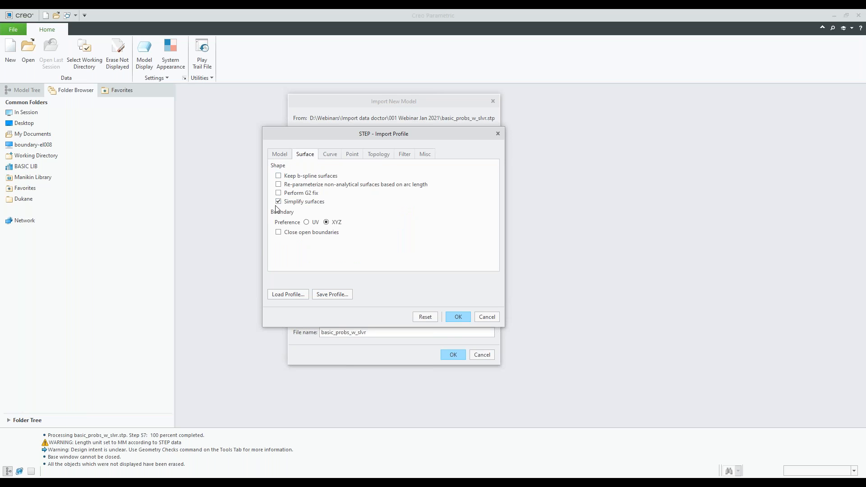
pyautogui.click(330, 154)
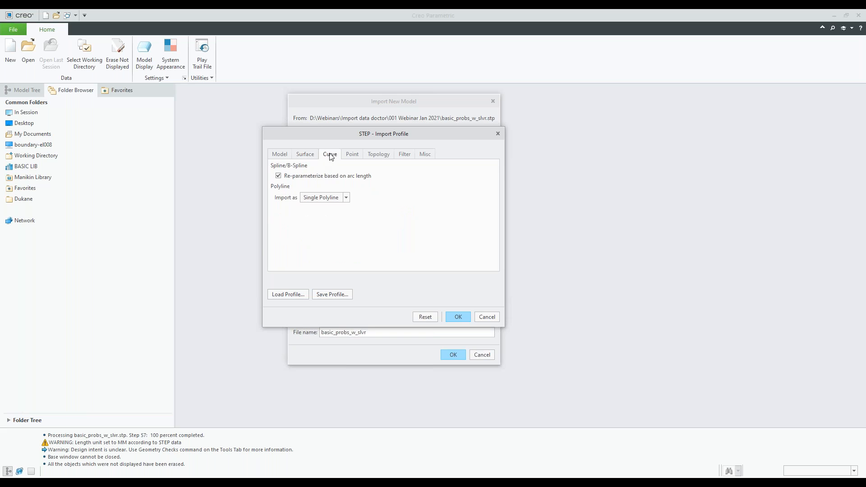
pyautogui.click(353, 155)
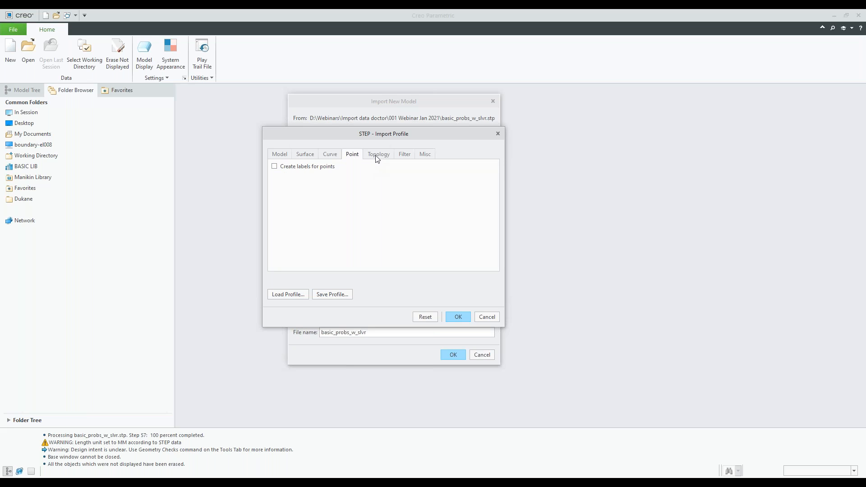
pyautogui.click(375, 158)
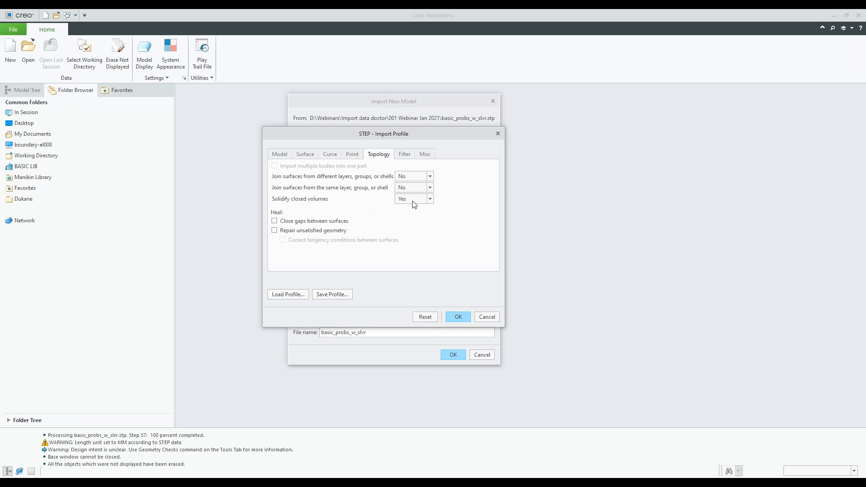
pyautogui.click(430, 177)
pyautogui.click(408, 178)
pyautogui.click(411, 190)
pyautogui.click(407, 212)
pyautogui.click(404, 155)
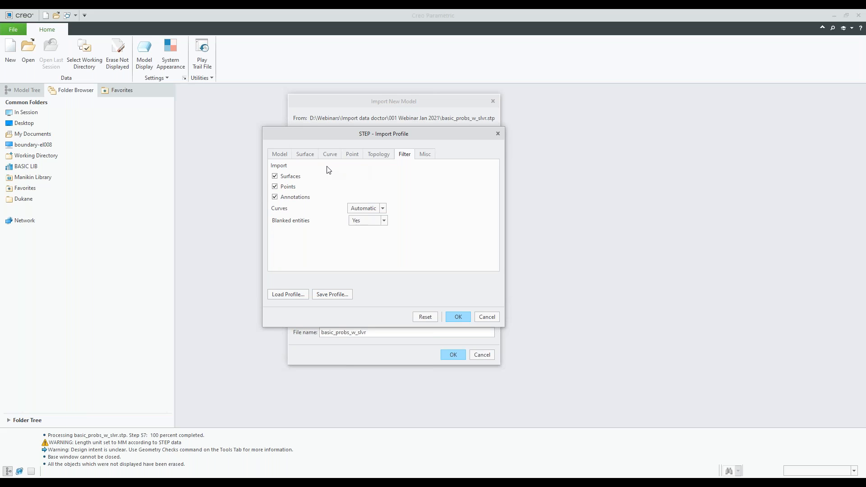
pyautogui.click(283, 158)
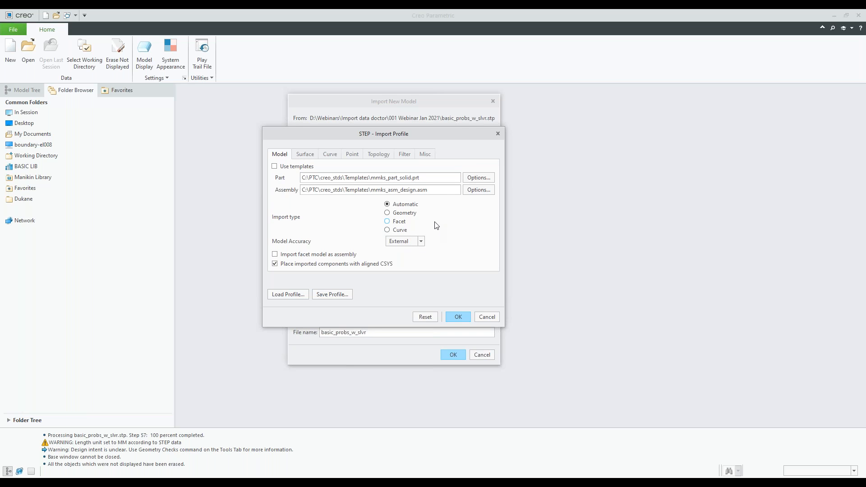
# - Import the STEP file as a part with the current profile and automatic import type, and inspect its geometry and body list
pyautogui.moveTo(429, 136)
pyautogui.mouseDown()
pyautogui.moveTo(421, 123)
pyautogui.moveTo(423, 146)
pyautogui.mouseUp()
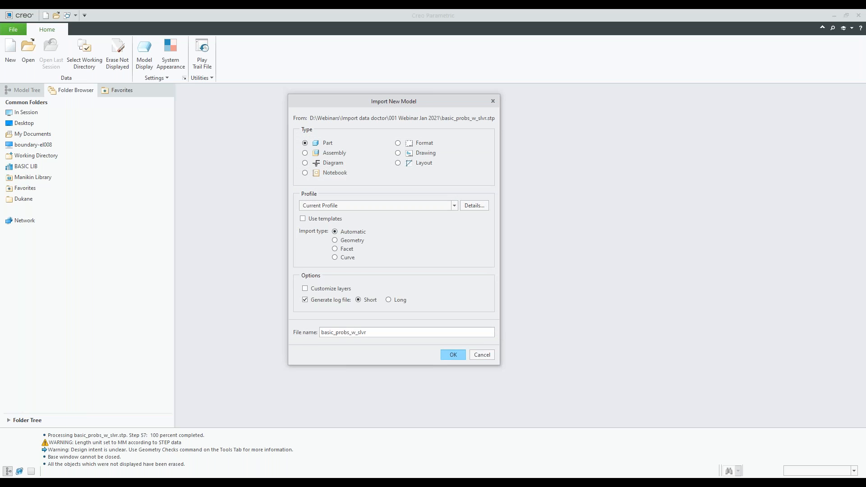
pyautogui.click(453, 354)
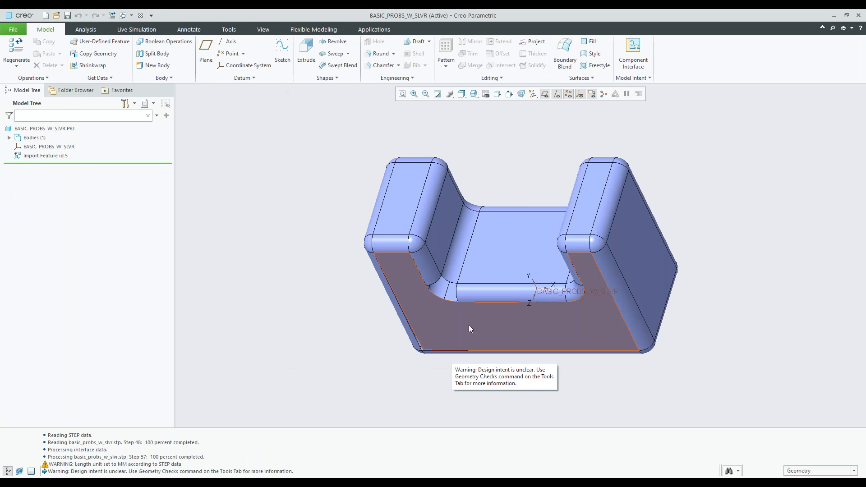
pyautogui.keyDown('shift'); pyautogui.moveTo(482, 272); pyautogui.dragTo(474, 276, button='middle'); pyautogui.keyUp('shift')
pyautogui.moveTo(451, 283); pyautogui.dragTo(381, 244, button='middle')
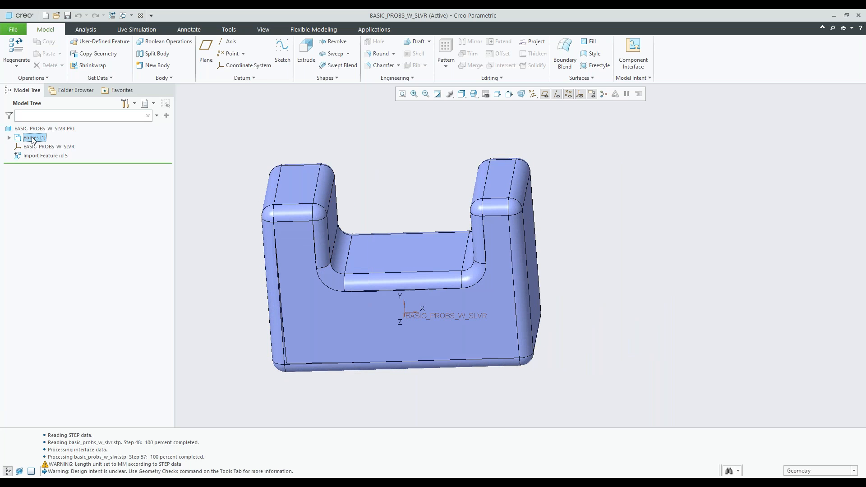
pyautogui.click(9, 138)
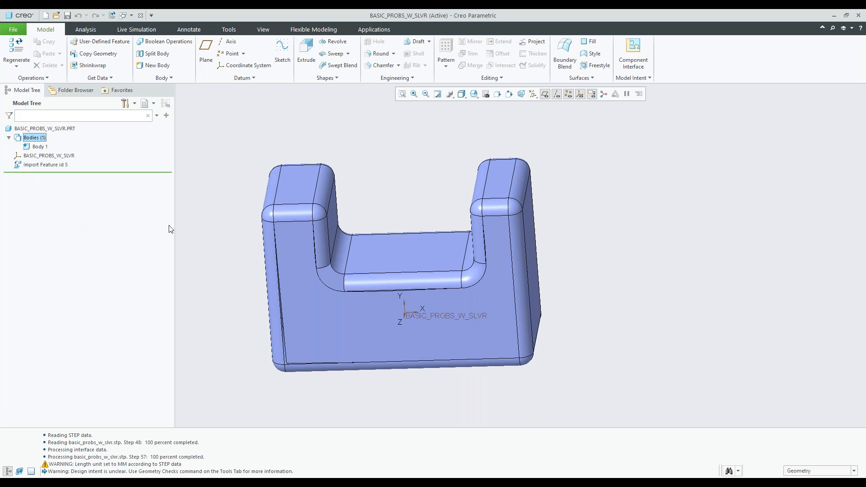
pyautogui.click(9, 138)
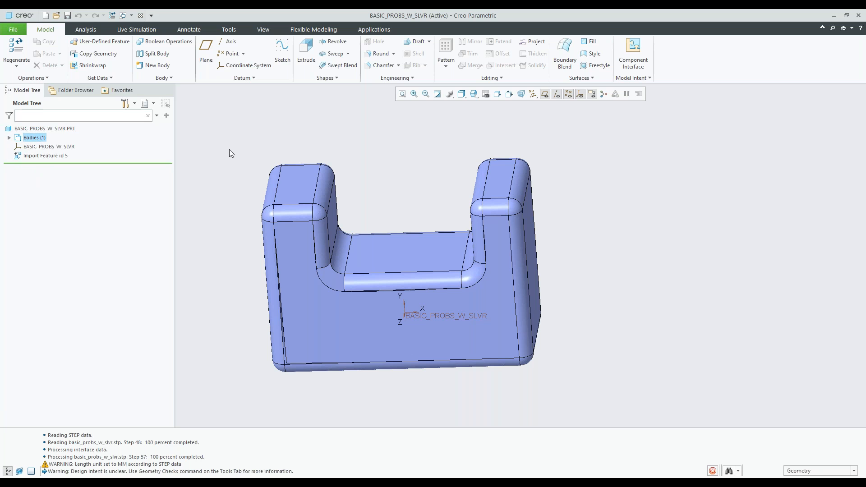
pyautogui.moveTo(324, 171)
pyautogui.mouseDown(button='middle')
pyautogui.moveTo(311, 169)
pyautogui.moveTo(317, 181)
pyautogui.mouseUp(button='middle')
pyautogui.keyDown('shift'); pyautogui.moveTo(367, 200); pyautogui.dragTo(410, 209, button='middle'); pyautogui.keyUp('shift')
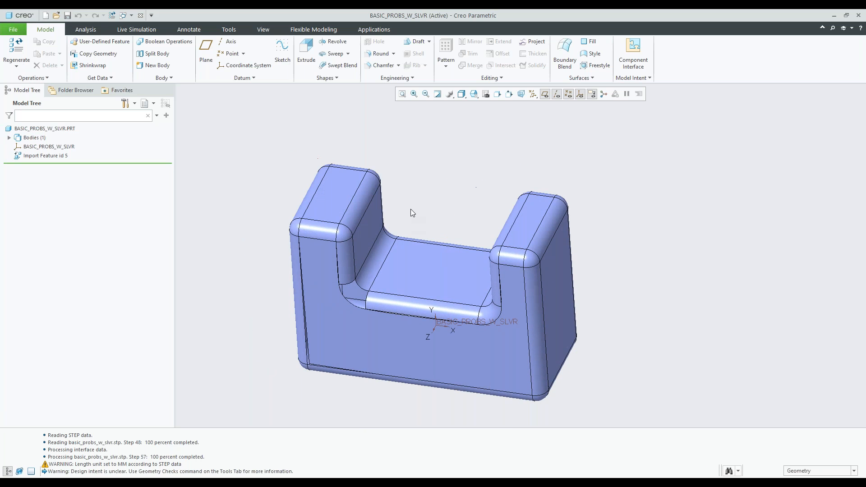
# - Edit the definition of the import feature and review its body options and placement settings
pyautogui.rightClick(36, 157)
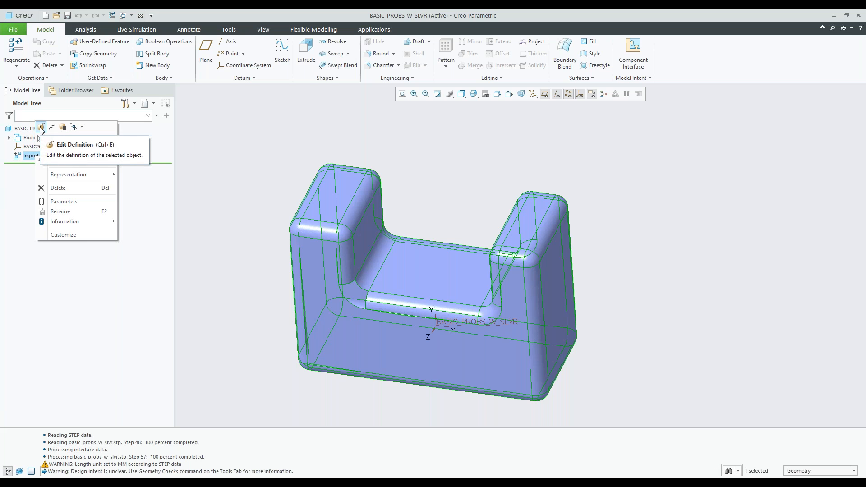
pyautogui.click(41, 128)
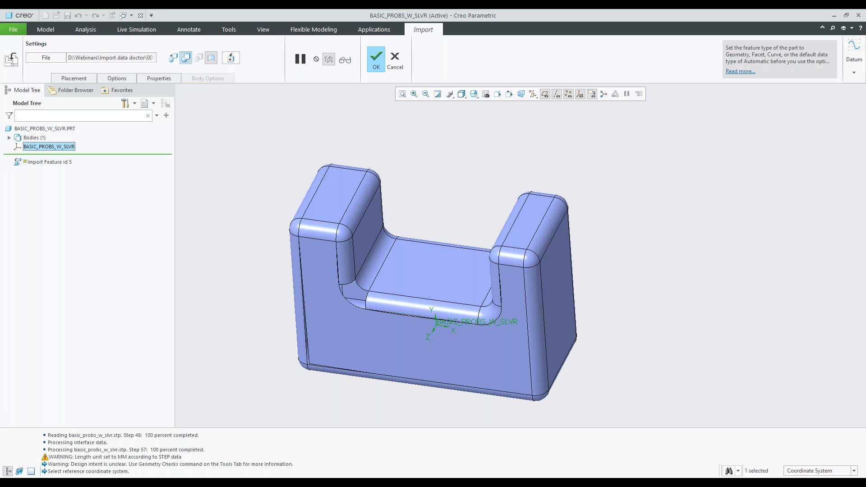
pyautogui.click(375, 59)
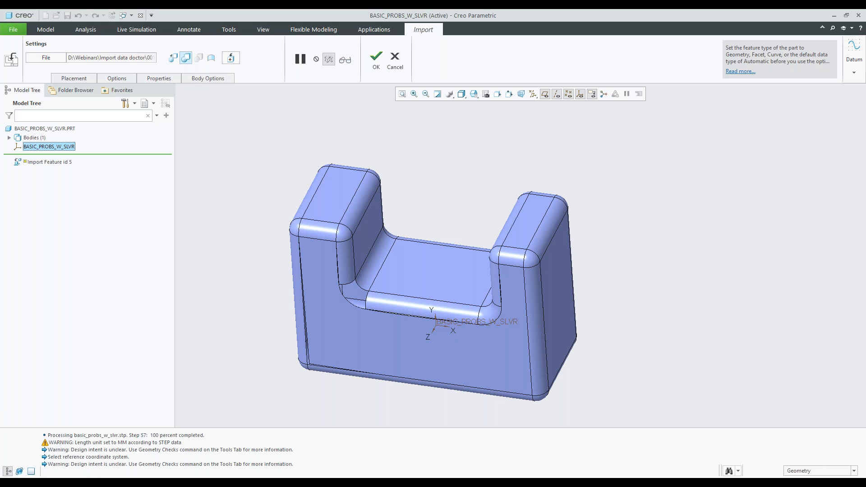
pyautogui.click(206, 81)
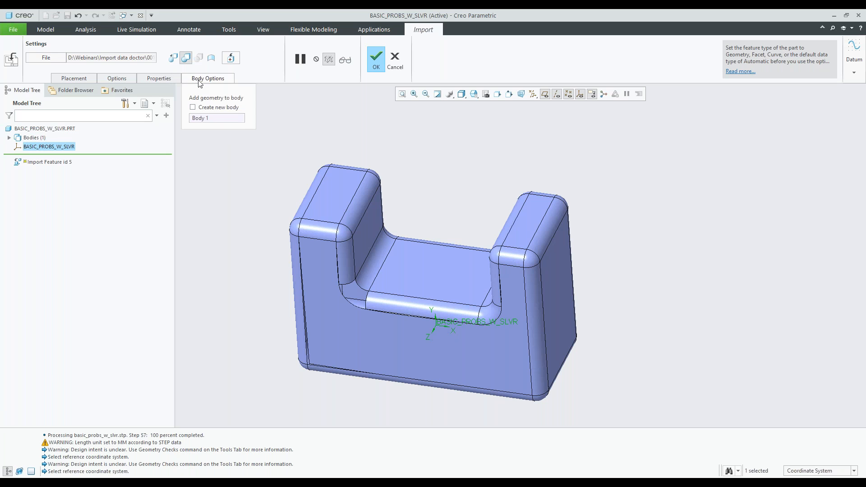
pyautogui.click(74, 81)
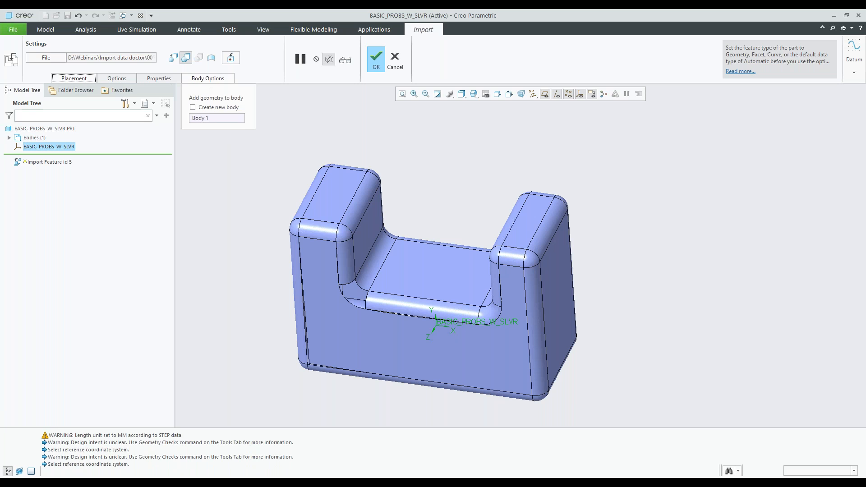
pyautogui.click(376, 60)
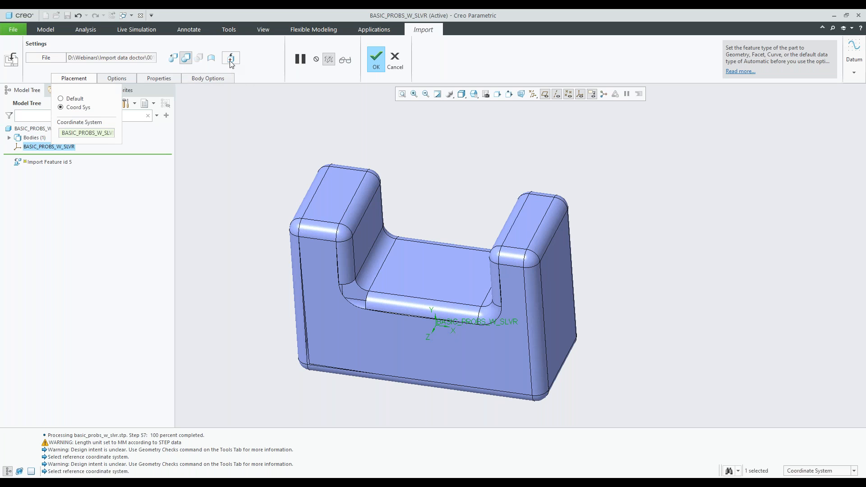
# - Inspect the front face and inner corner rounds of the imported part, and open the feature in Import DataDoctor
pyautogui.scroll(-5, 423, 338)
pyautogui.moveTo(422, 338); pyautogui.dragTo(270, 247, button='middle')
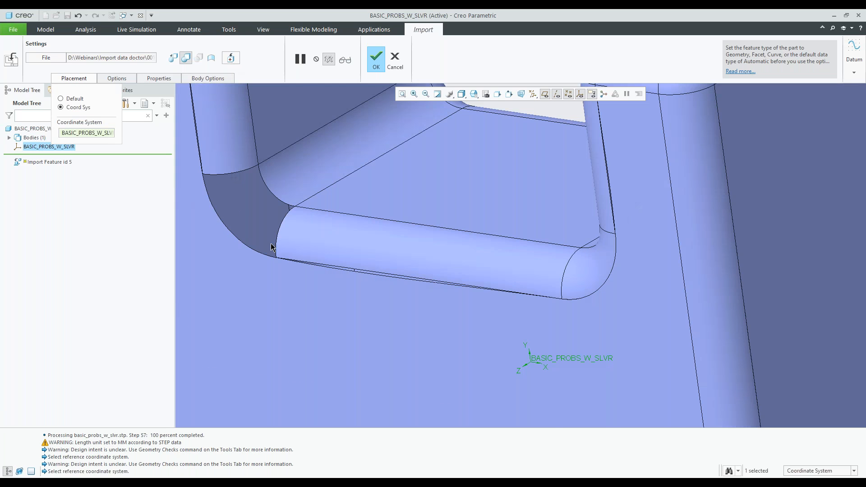
pyautogui.scroll(6, 270, 247)
pyautogui.keyDown('shift'); pyautogui.moveTo(283, 263); pyautogui.dragTo(347, 306, button='middle'); pyautogui.keyUp('shift')
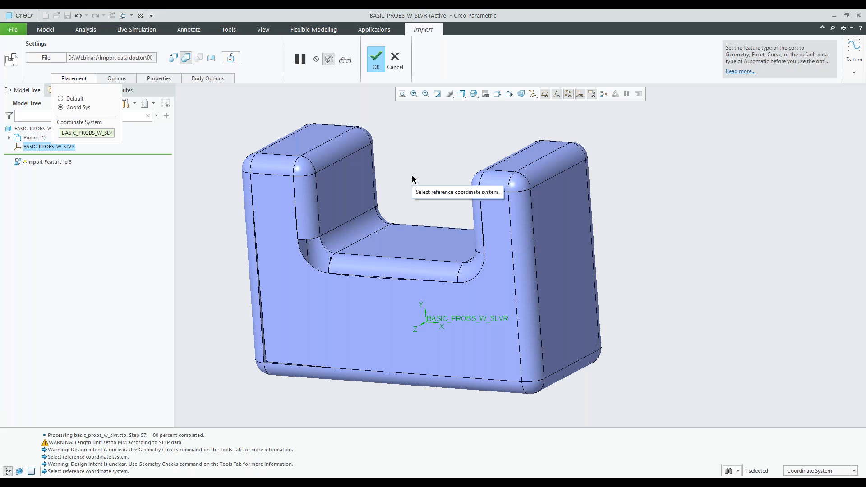
pyautogui.click(231, 59)
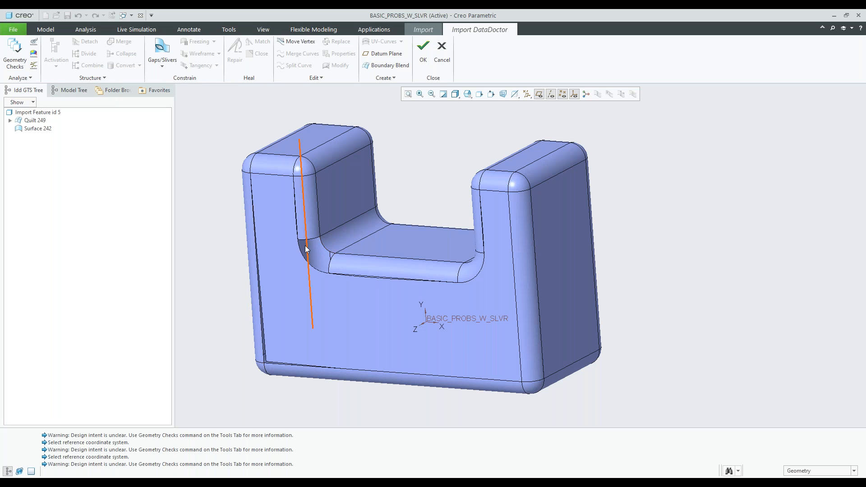
# - Run Geometry Checks on the imported geometry and expand the quilt's list of gaps not added to the wireframe
pyautogui.scroll(2, 307, 251)
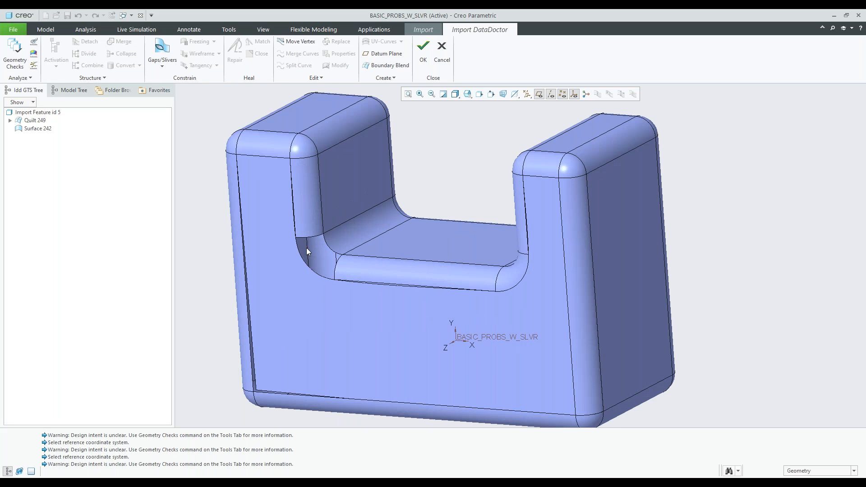
pyautogui.scroll(2, 307, 247)
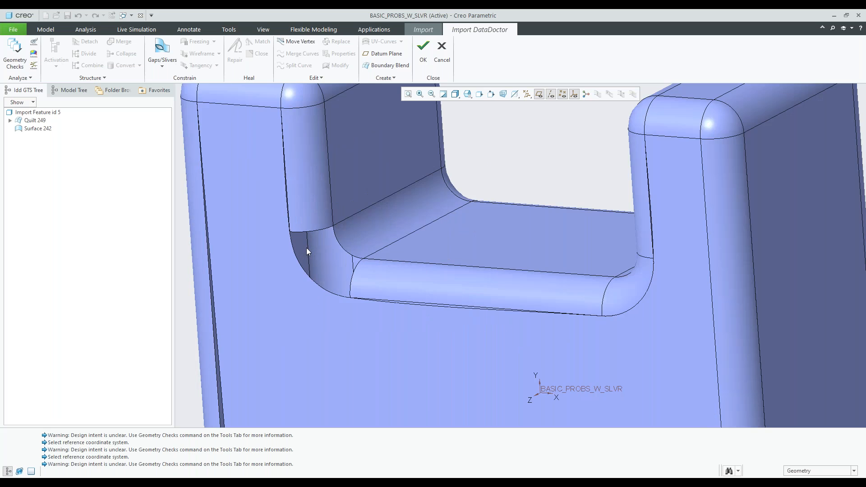
pyautogui.scroll(3, 278, 210)
pyautogui.scroll(-5, 311, 243)
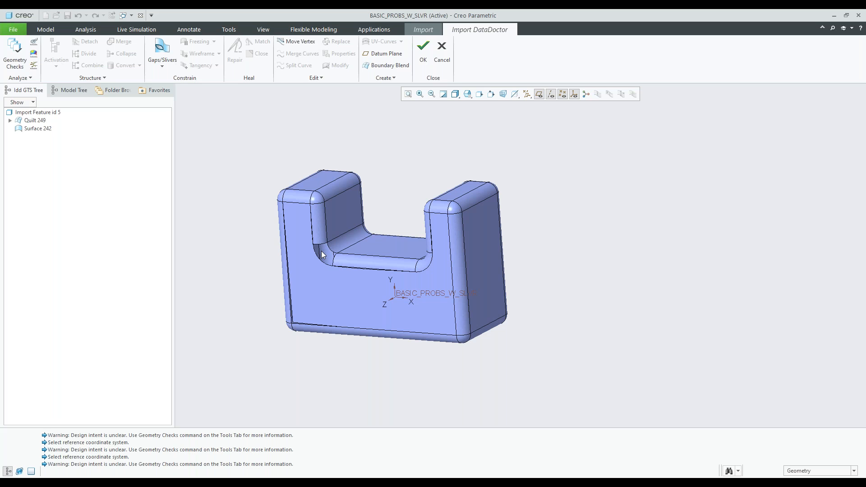
pyautogui.click(20, 56)
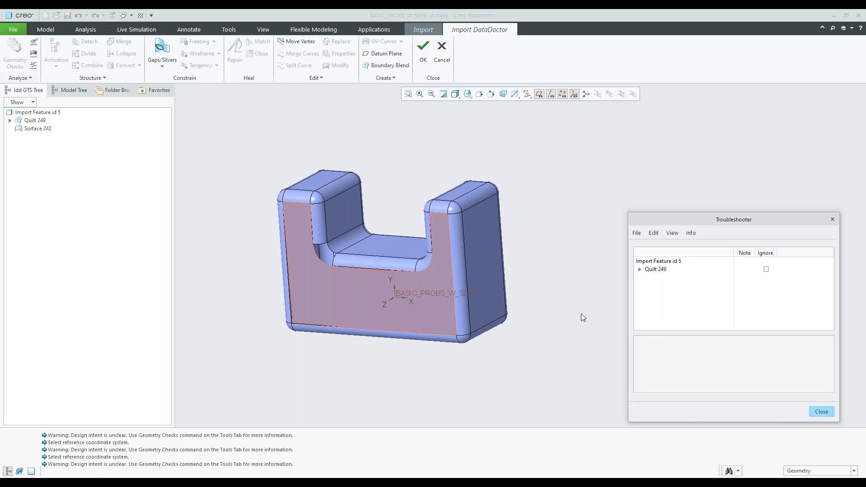
pyautogui.moveTo(646, 212); pyautogui.dragTo(602, 128)
pyautogui.click(591, 180)
pyautogui.click(601, 189)
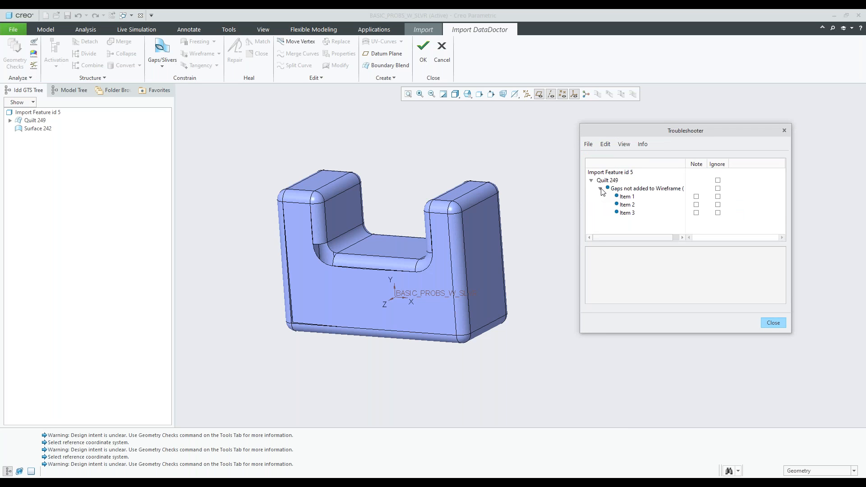
# - Examine the gaps not added to the wireframe together, and inspect Item 1 and Item 2 individually on the model
pyautogui.click(620, 194)
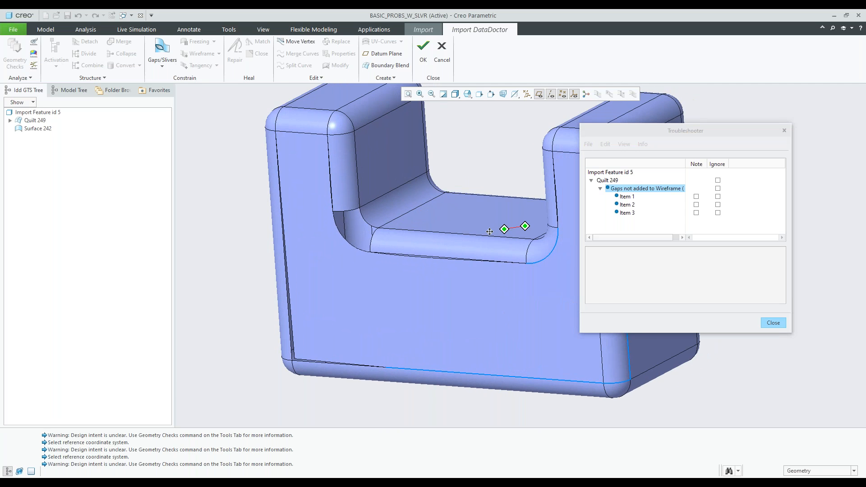
pyautogui.click(626, 197)
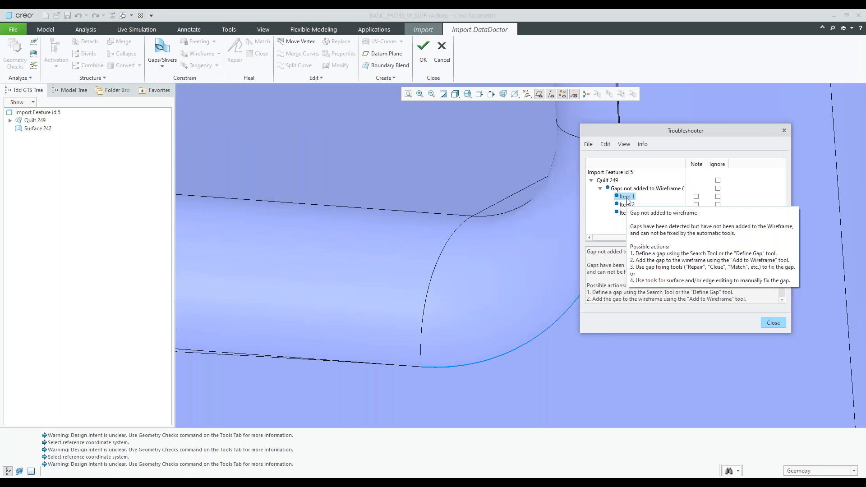
pyautogui.keyDown('shift'); pyautogui.moveTo(454, 290); pyautogui.dragTo(310, 304, button='middle'); pyautogui.keyUp('shift')
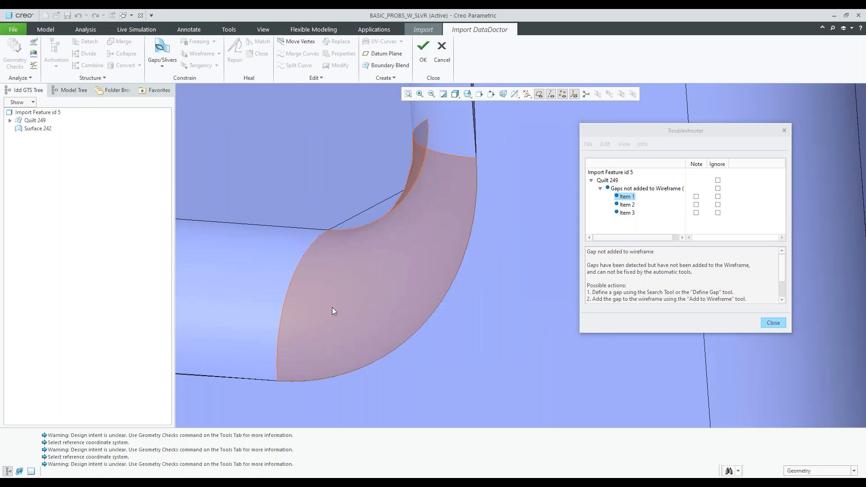
pyautogui.click(629, 205)
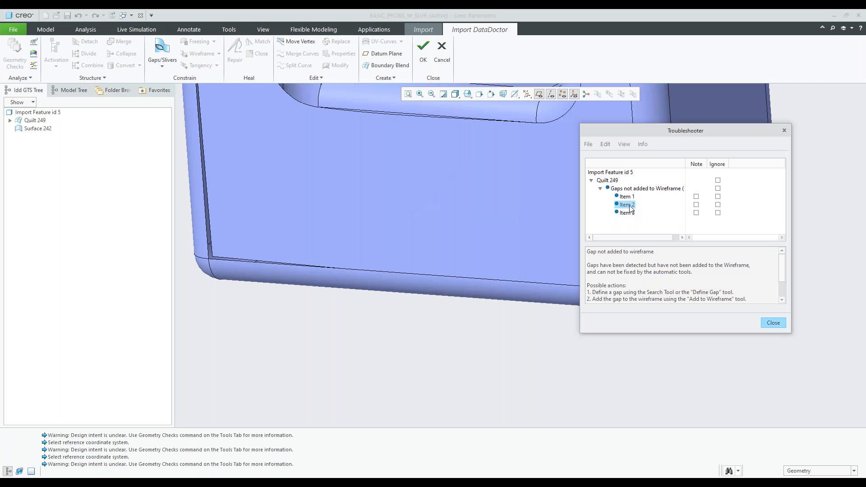
pyautogui.moveTo(452, 225)
pyautogui.keyDown('shift'); pyautogui.mouseDown(button='middle')
pyautogui.moveTo(284, 261)
pyautogui.moveTo(284, 268)
pyautogui.mouseUp(button='middle'); pyautogui.keyUp('shift')
# - Inspect the Item 3 gap along the edge of the vertical corner round, and close the Troubleshooter
pyautogui.click(627, 213)
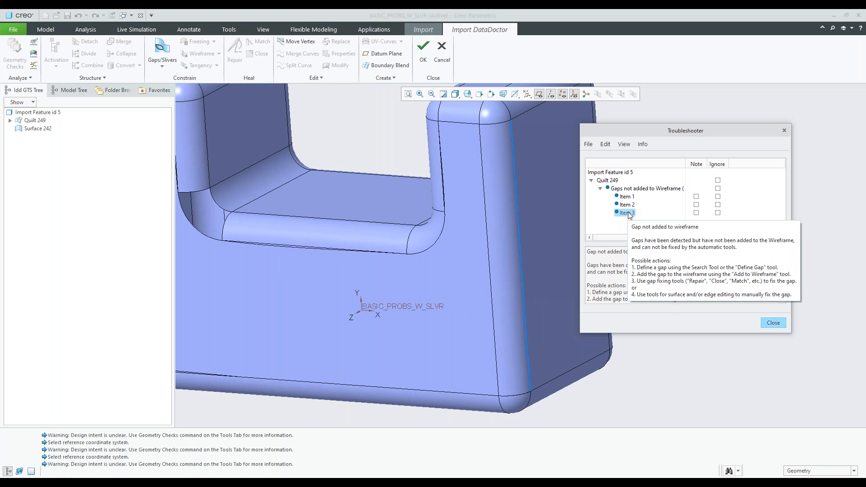
pyautogui.keyDown('shift'); pyautogui.moveTo(514, 193); pyautogui.dragTo(442, 202, button='middle'); pyautogui.keyUp('shift')
pyautogui.scroll(-5, 442, 202)
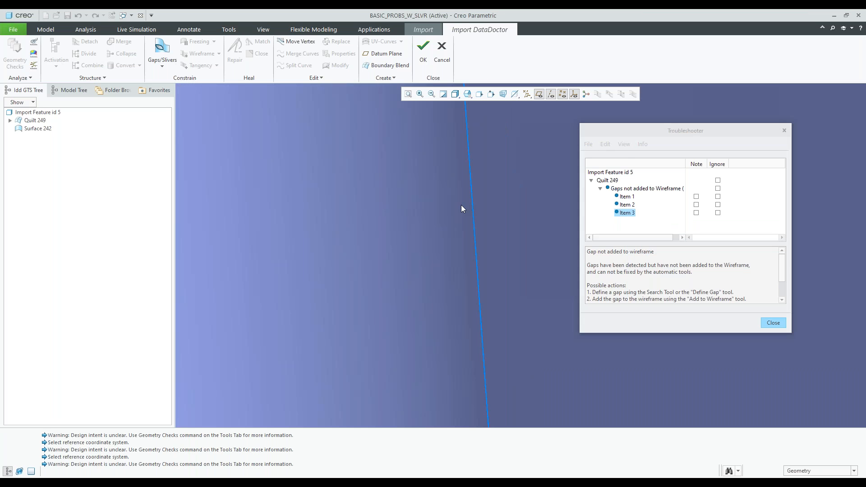
pyautogui.scroll(3, 461, 205)
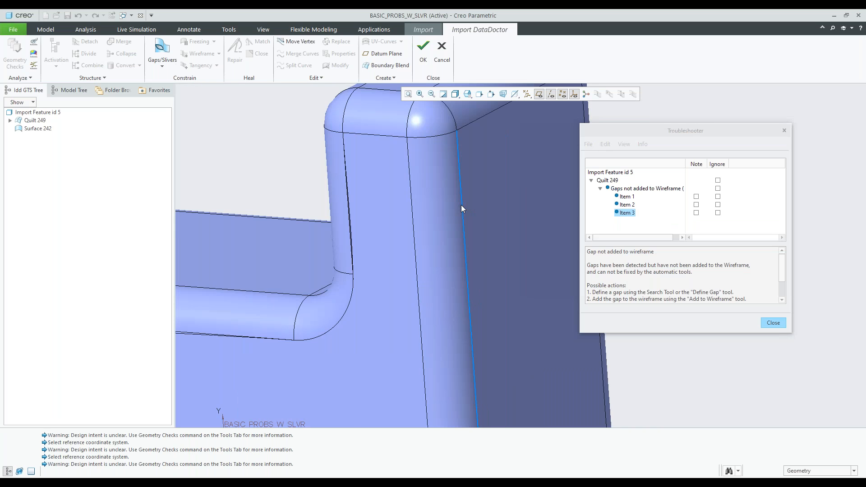
pyautogui.scroll(3, 460, 204)
pyautogui.moveTo(467, 221); pyautogui.dragTo(532, 259, button='middle')
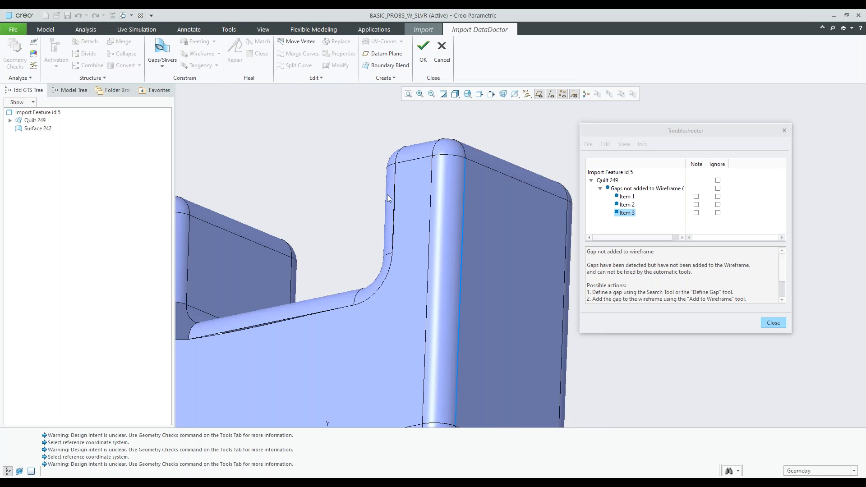
pyautogui.scroll(1, 387, 195)
pyautogui.scroll(2, 388, 194)
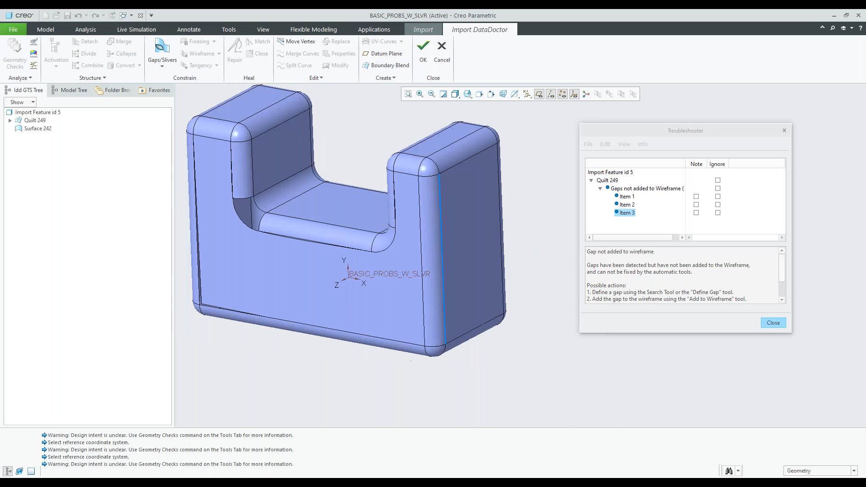
pyautogui.click(767, 324)
pyautogui.click(772, 322)
# - Set the model's display style to No Hidden to show the edges without shading
pyautogui.keyDown('shift'); pyautogui.moveTo(518, 215); pyautogui.dragTo(663, 267, button='middle'); pyautogui.keyUp('shift')
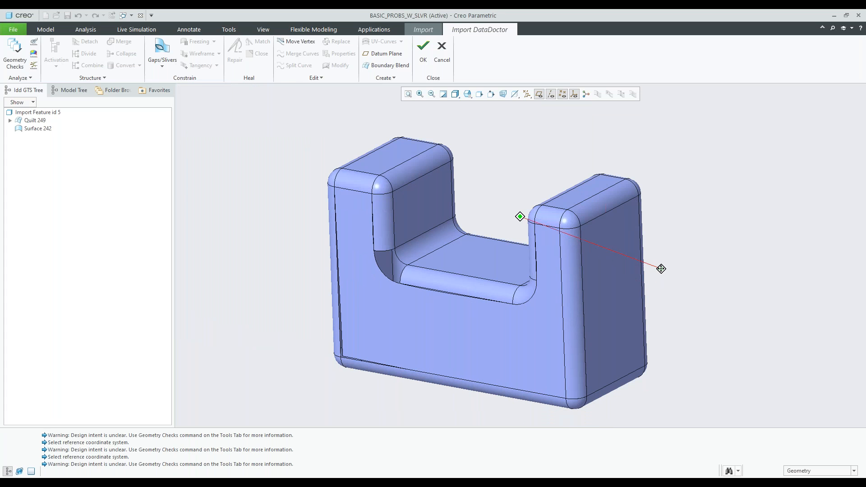
pyautogui.click(454, 94)
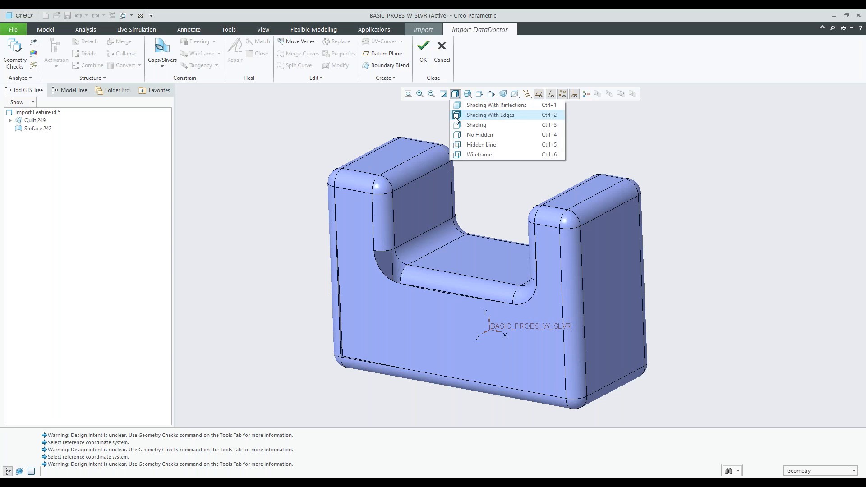
pyautogui.click(477, 135)
pyautogui.moveTo(508, 188)
pyautogui.mouseDown(button='middle')
pyautogui.moveTo(488, 193)
pyautogui.moveTo(504, 170)
pyautogui.moveTo(470, 186)
pyautogui.mouseUp(button='middle')
# - Set the display style to Wireframe and examine the edges around the part's upper corners
pyautogui.click(455, 94)
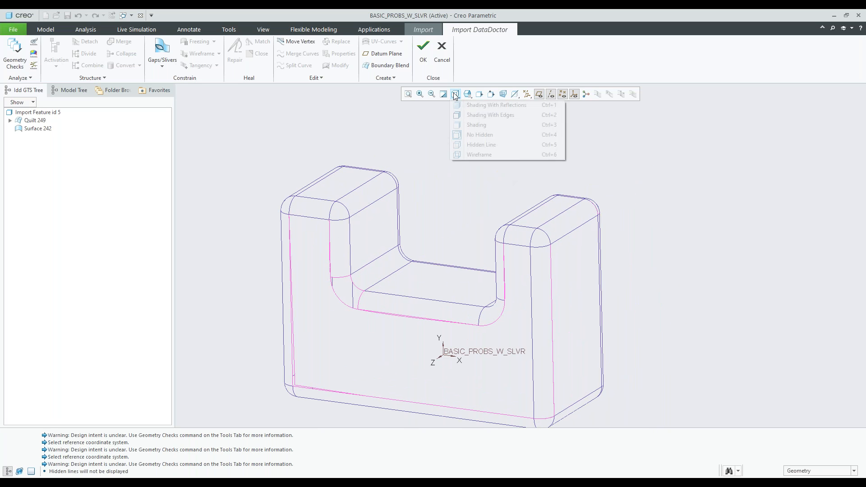
pyautogui.click(478, 154)
pyautogui.moveTo(471, 212)
pyautogui.mouseDown(button='middle')
pyautogui.moveTo(463, 218)
pyautogui.moveTo(470, 211)
pyautogui.moveTo(460, 209)
pyautogui.moveTo(483, 195)
pyautogui.mouseUp(button='middle')
pyautogui.scroll(-2, 407, 163)
pyautogui.scroll(-6, 408, 163)
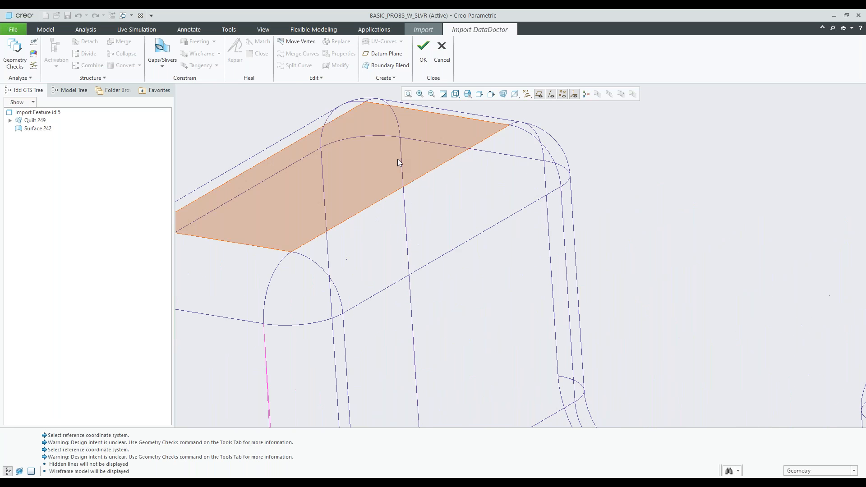
pyautogui.scroll(2, 399, 163)
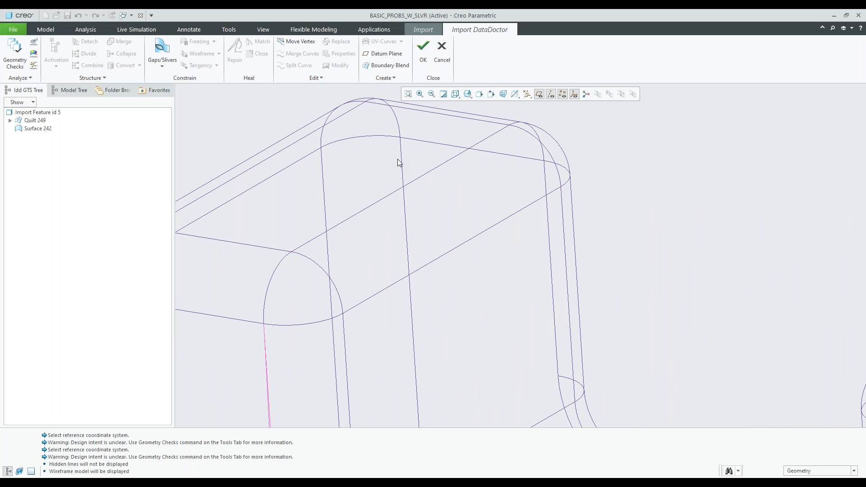
pyautogui.scroll(4, 397, 159)
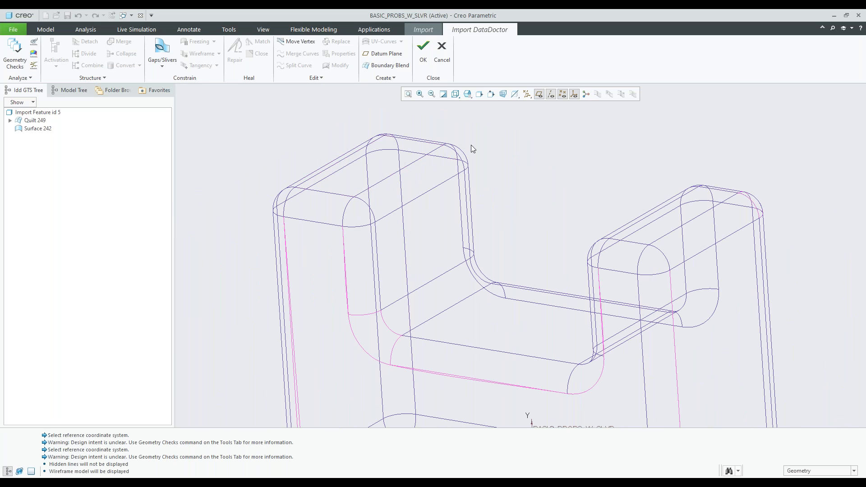
pyautogui.keyDown('shift'); pyautogui.moveTo(468, 148); pyautogui.dragTo(449, 132, button='middle'); pyautogui.keyUp('shift')
# - Switch the display style back to No Hidden and inspect the model's edges from several angles
pyautogui.click(456, 93)
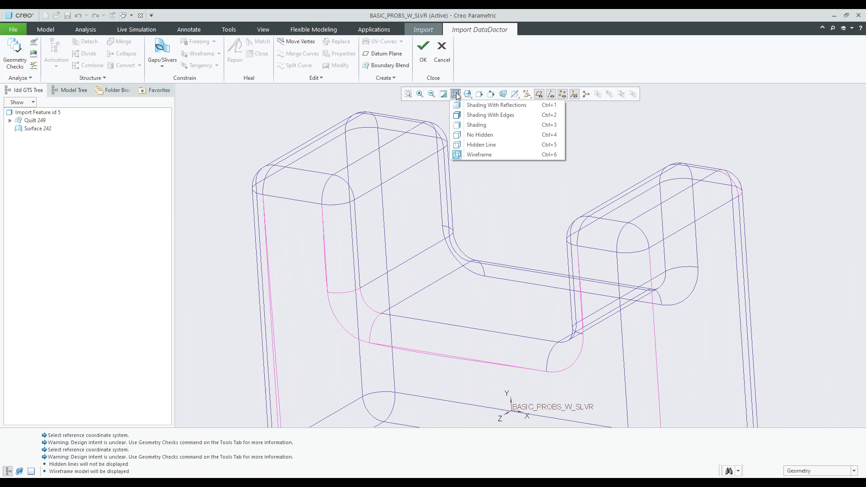
pyautogui.click(472, 136)
pyautogui.moveTo(477, 160)
pyautogui.mouseDown(button='middle')
pyautogui.moveTo(488, 157)
pyautogui.moveTo(468, 160)
pyautogui.moveTo(541, 177)
pyautogui.moveTo(474, 194)
pyautogui.moveTo(507, 225)
pyautogui.mouseUp(button='middle')
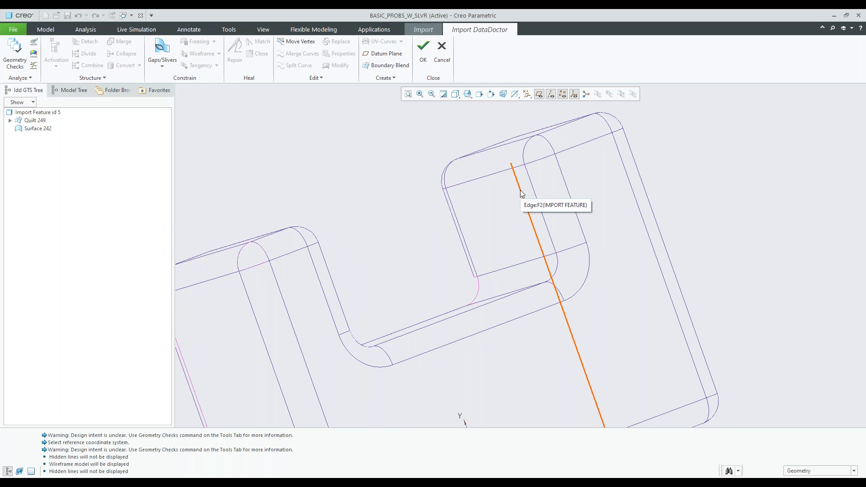
pyautogui.scroll(-3, 520, 190)
pyautogui.moveTo(520, 191)
pyautogui.mouseDown(button='middle')
pyautogui.moveTo(470, 220)
pyautogui.moveTo(555, 207)
pyautogui.moveTo(523, 194)
pyautogui.moveTo(479, 210)
pyautogui.mouseUp(button='middle')
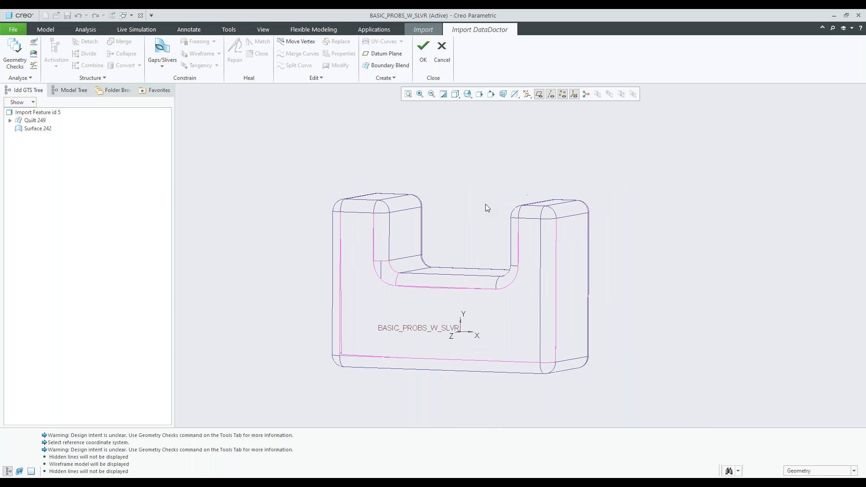
# - Turn off fast hidden lines removal in the Model Display options, apply it, and check its effect on the part
pyautogui.click(17, 30)
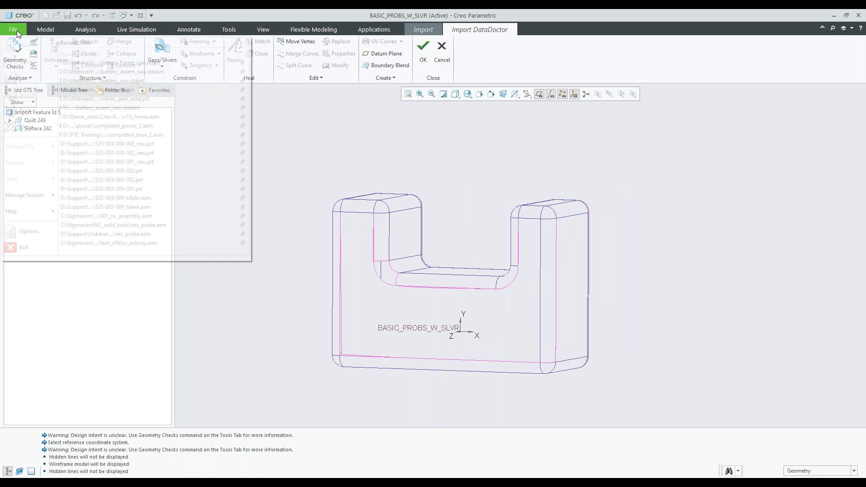
pyautogui.click(17, 31)
pyautogui.click(233, 131)
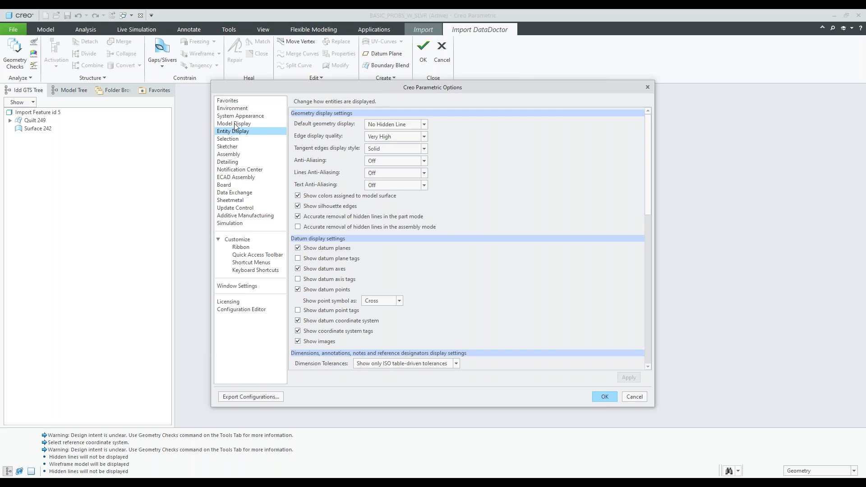
pyautogui.click(234, 124)
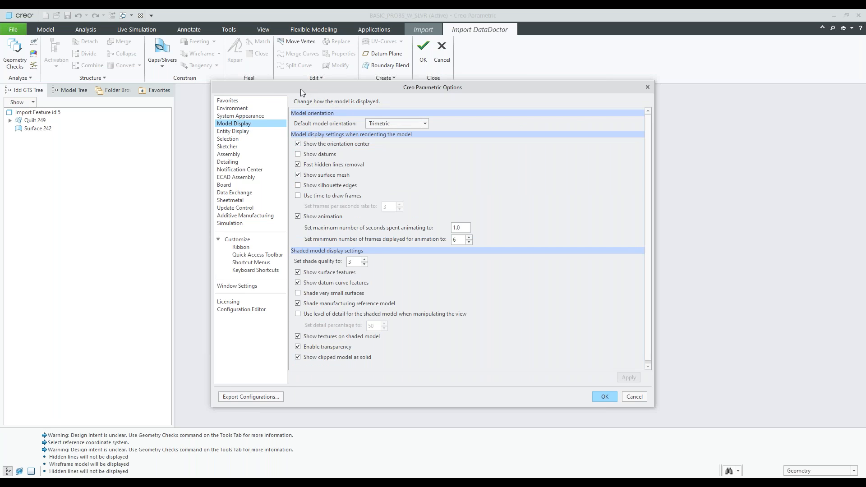
pyautogui.moveTo(300, 88); pyautogui.dragTo(324, 94)
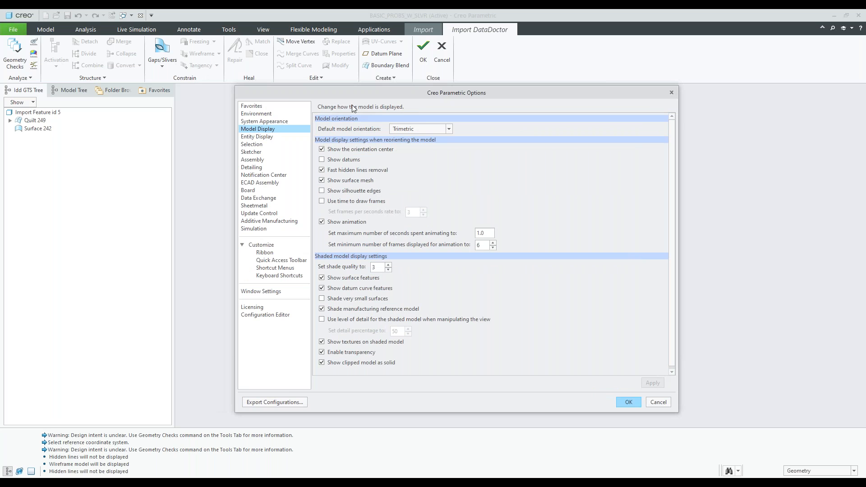
pyautogui.moveTo(351, 104); pyautogui.dragTo(643, 136)
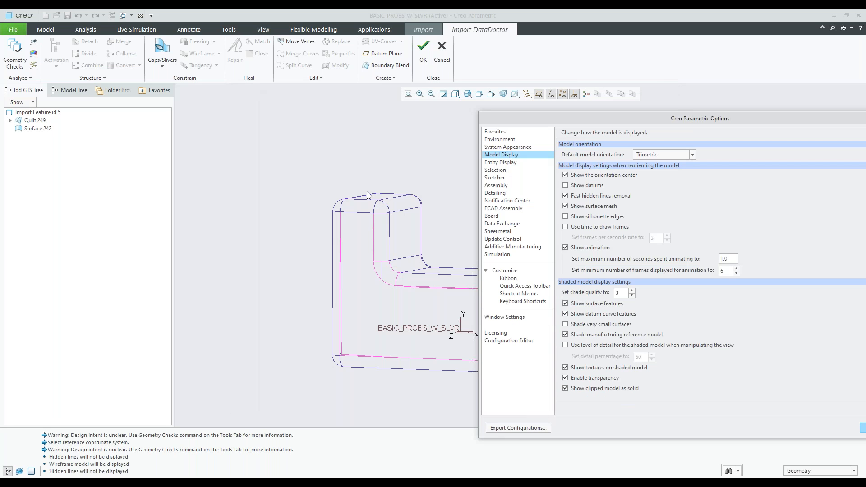
pyautogui.moveTo(446, 222); pyautogui.dragTo(292, 180, button='middle')
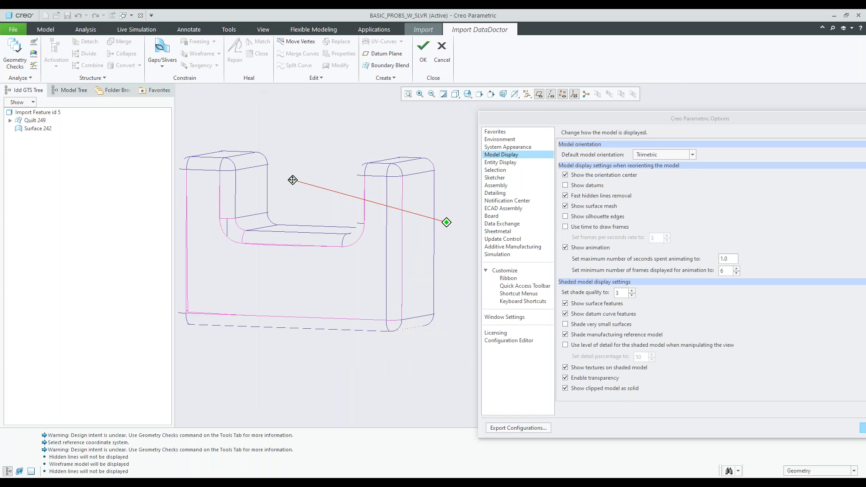
pyautogui.moveTo(550, 119); pyautogui.dragTo(517, 123)
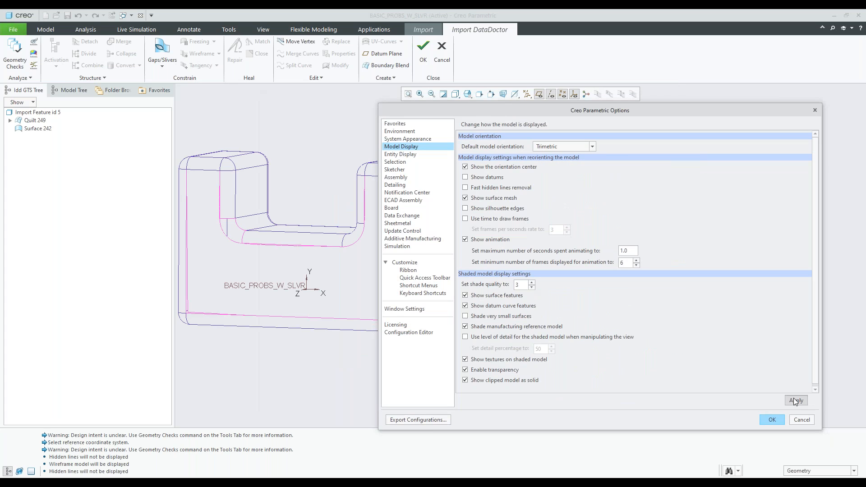
pyautogui.click(794, 400)
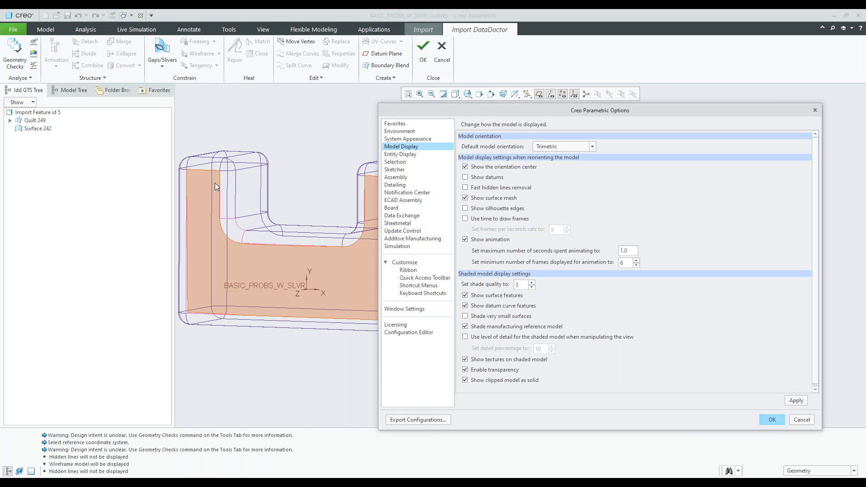
pyautogui.scroll(-4, 215, 185)
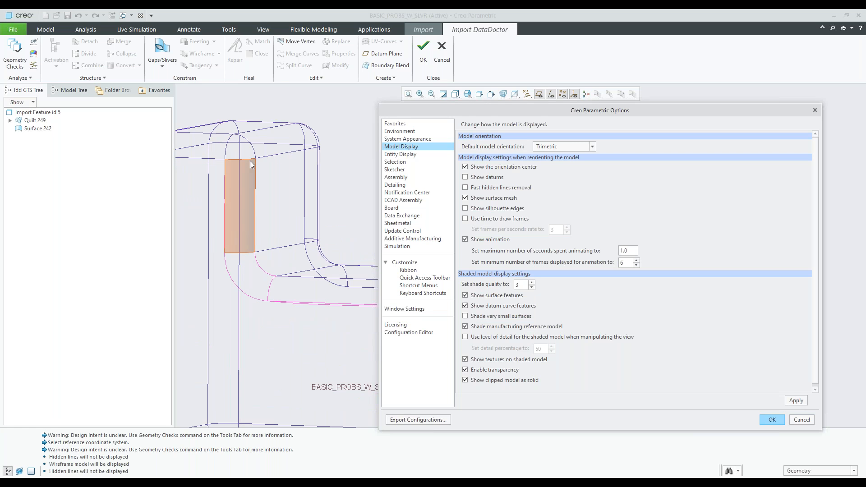
pyautogui.scroll(-2, 215, 111)
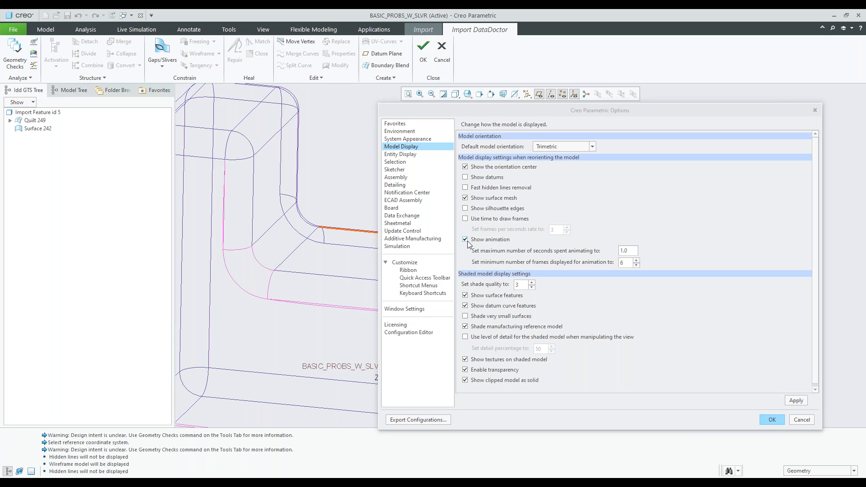
# - Re-enable fast hidden lines removal, apply it, check the part's edges, and close the options without saving a configuration file
pyautogui.click(466, 190)
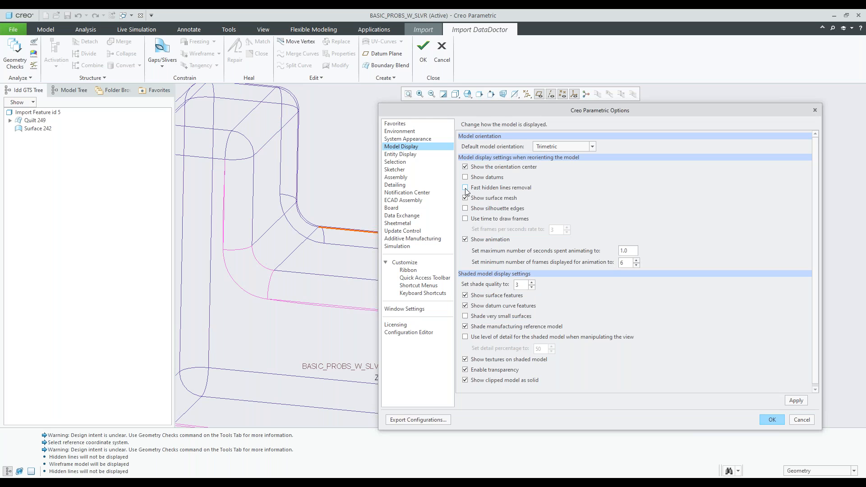
pyautogui.click(465, 188)
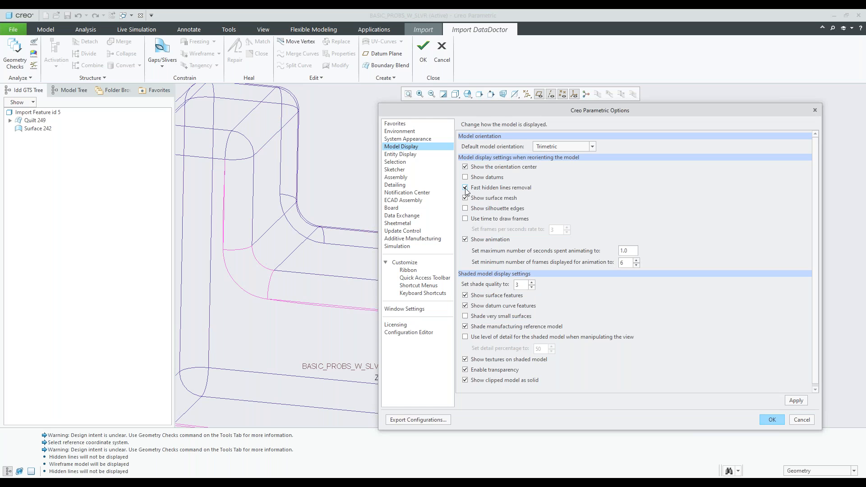
pyautogui.click(796, 400)
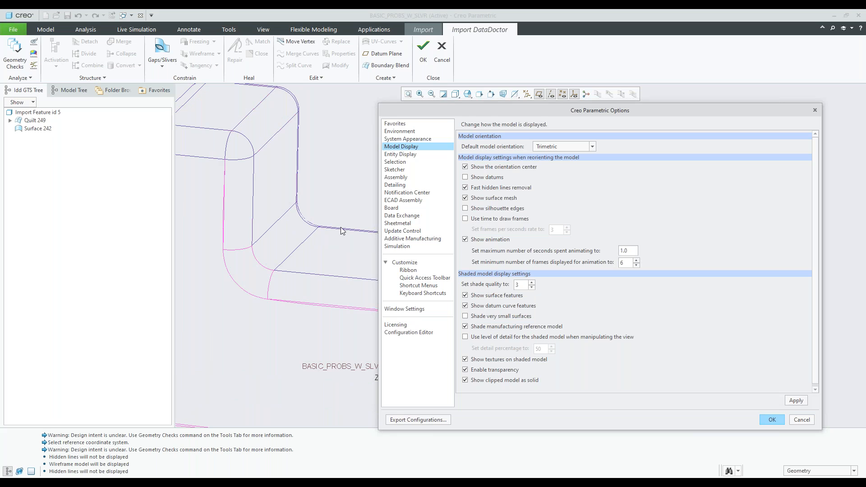
pyautogui.scroll(-2, 340, 230)
pyautogui.scroll(-3, 340, 231)
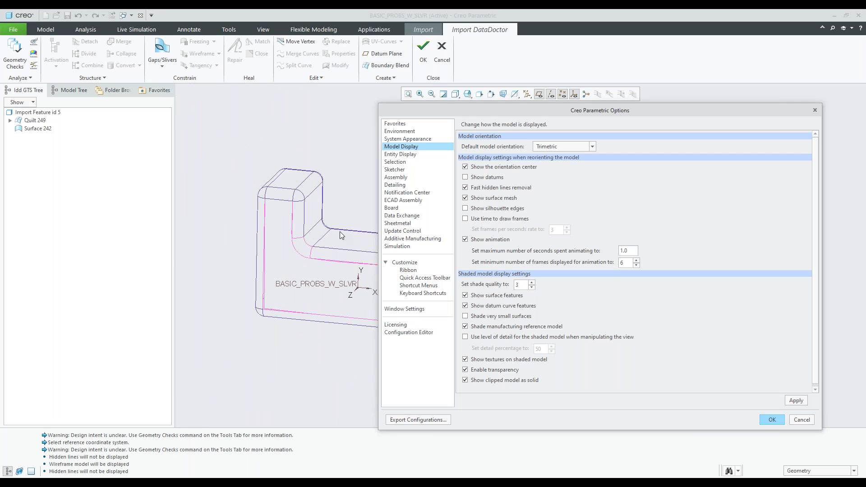
pyautogui.moveTo(340, 231); pyautogui.dragTo(313, 231, button='middle')
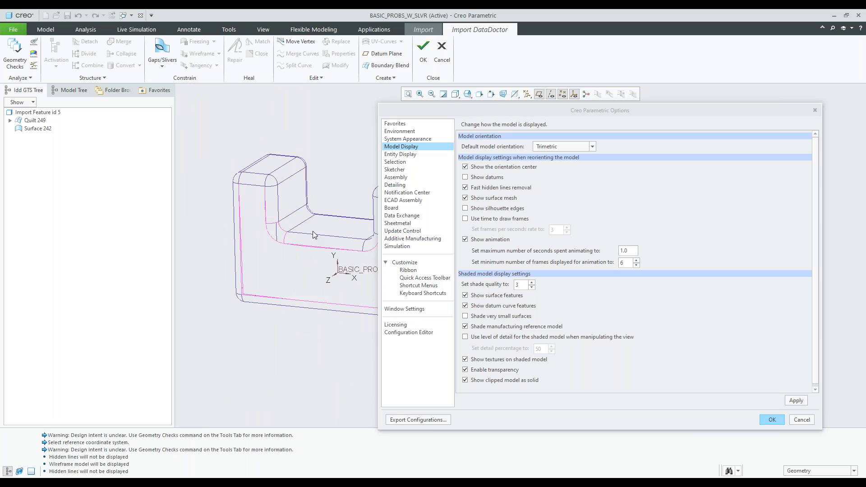
pyautogui.click(767, 417)
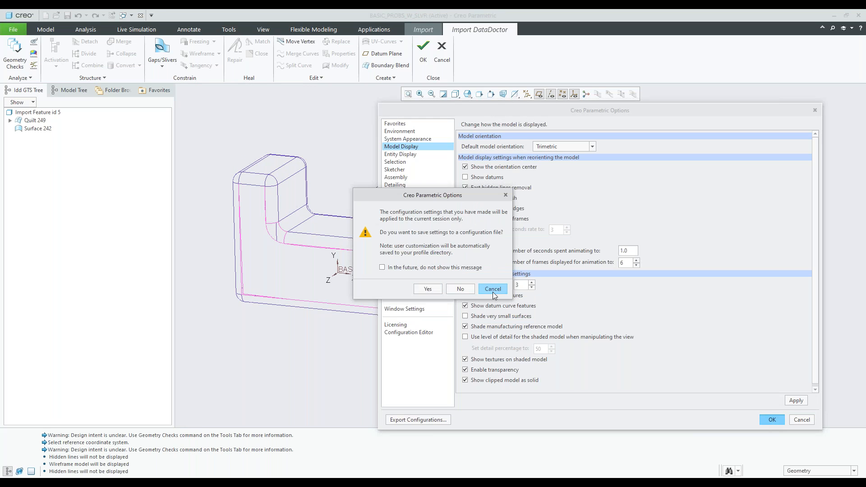
pyautogui.press('Escape')
pyautogui.click(801, 421)
# - Open the System Appearance options and arrange the dialog and the GTS tree pane so that the part stays in view
pyautogui.keyDown('shift'); pyautogui.moveTo(442, 242); pyautogui.dragTo(540, 278, button='middle'); pyautogui.keyUp('shift')
pyautogui.moveTo(481, 242)
pyautogui.mouseDown(button='middle')
pyautogui.moveTo(467, 224)
pyautogui.moveTo(450, 230)
pyautogui.moveTo(501, 230)
pyautogui.moveTo(311, 192)
pyautogui.mouseUp(button='middle')
pyautogui.click(13, 29)
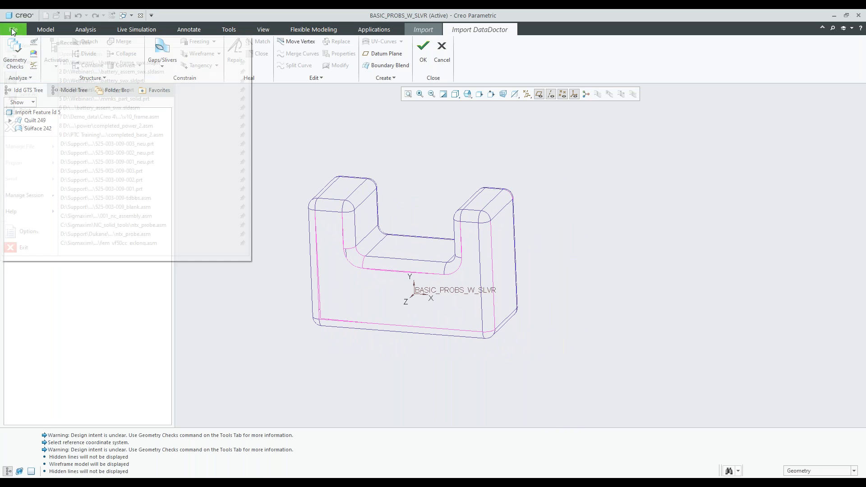
pyautogui.click(21, 231)
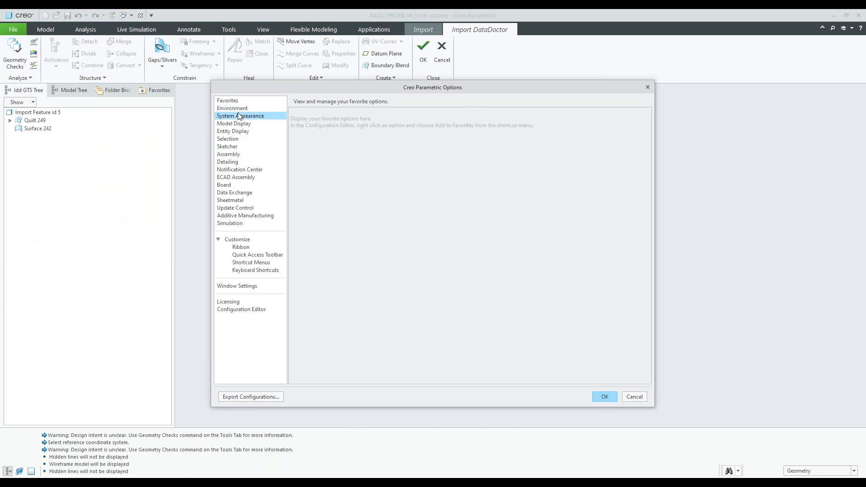
pyautogui.moveTo(341, 88); pyautogui.dragTo(591, 117)
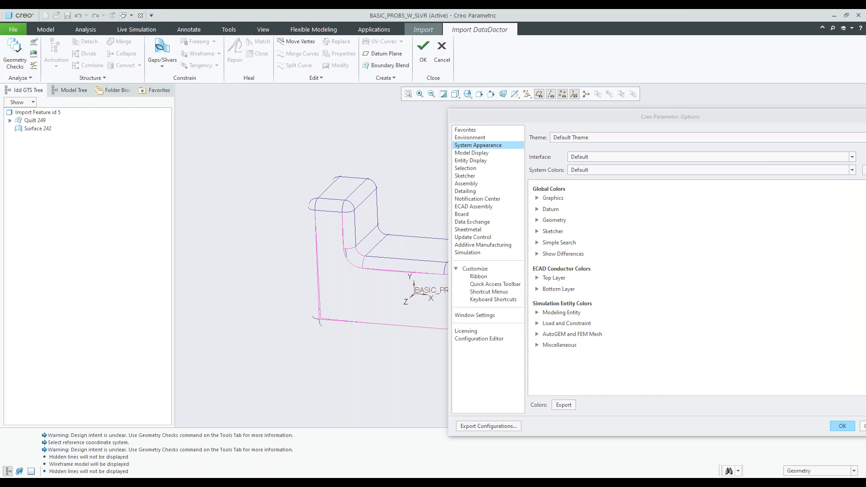
pyautogui.moveTo(173, 237); pyautogui.dragTo(97, 237)
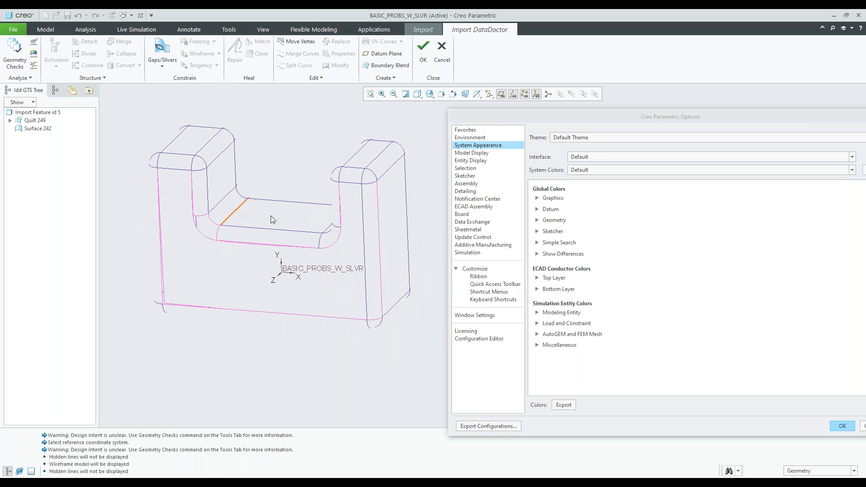
pyautogui.moveTo(500, 115); pyautogui.dragTo(472, 99)
# - Set the interface to Dark with Default system colors, accept the options, and check the part's display
pyautogui.click(555, 137)
pyautogui.click(560, 161)
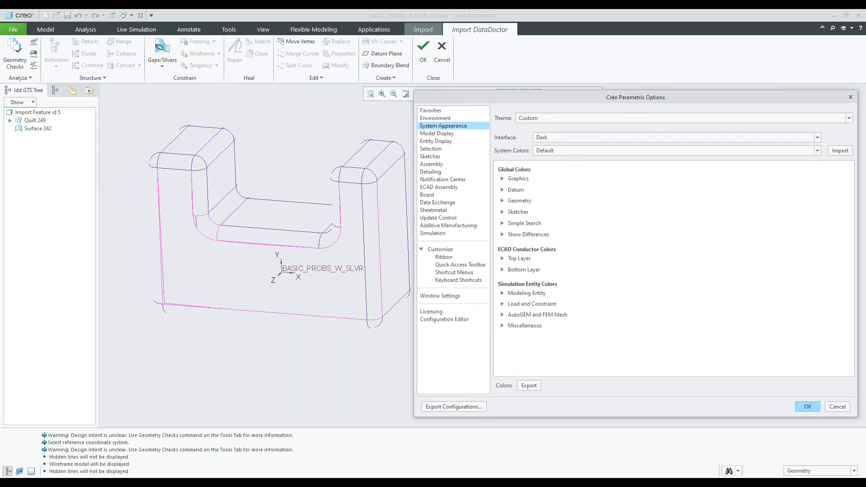
pyautogui.click(806, 405)
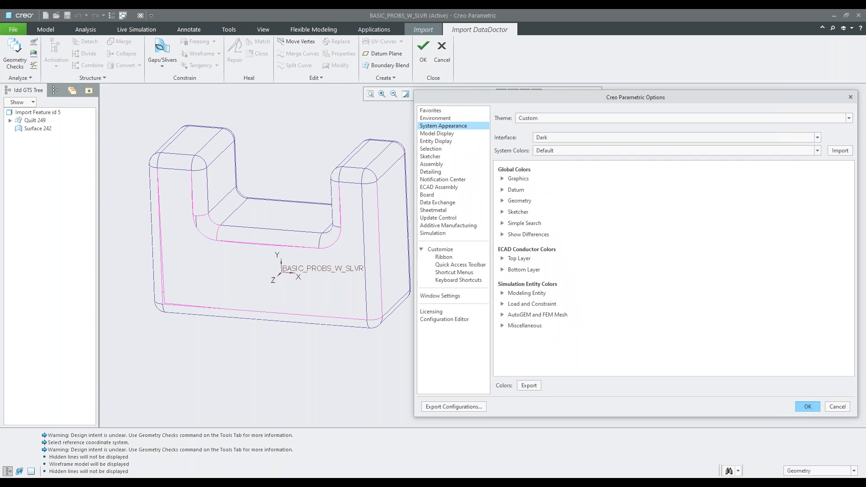
pyautogui.scroll(-1, 597, 300)
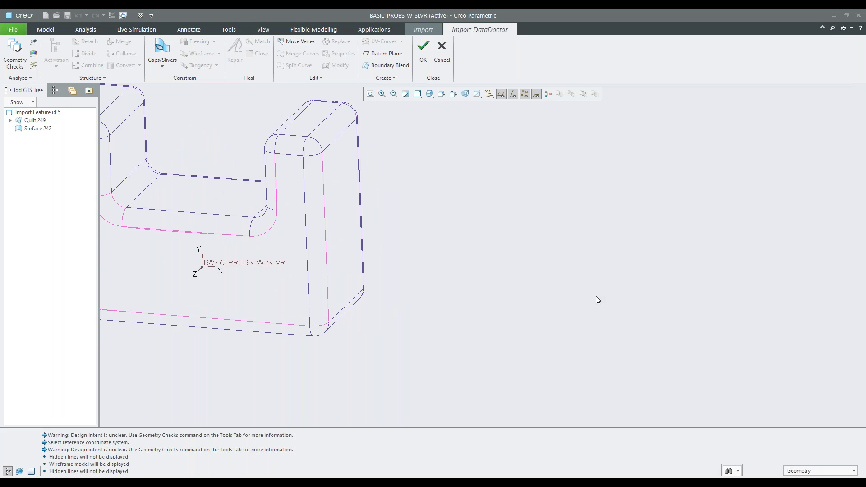
pyautogui.scroll(1, 598, 300)
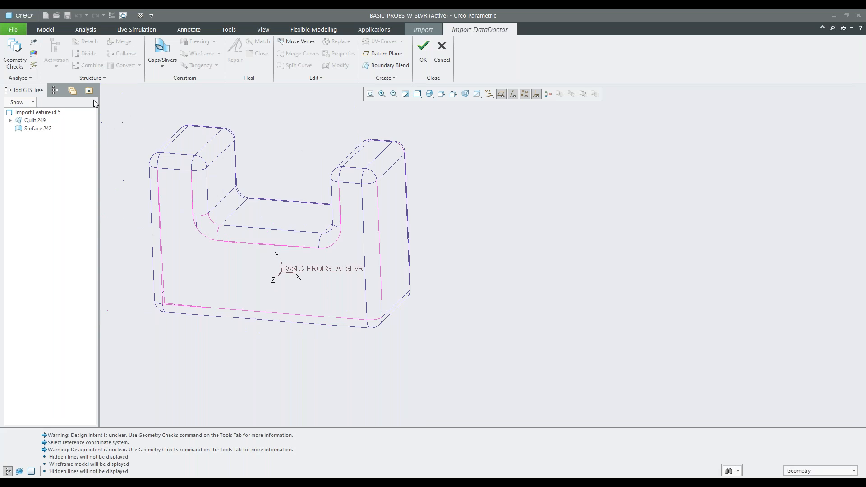
# - Switch to the Dark Theme in the System Appearance options and examine the part's edges and upper corners from several angles
pyautogui.click(12, 30)
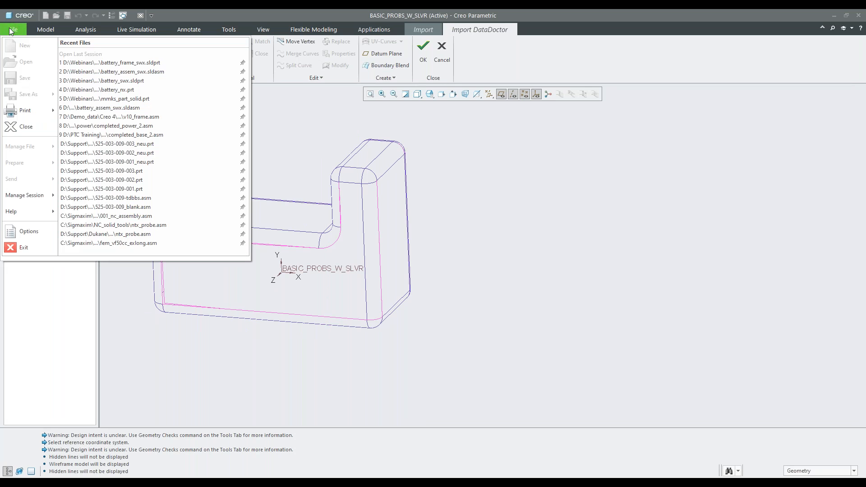
pyautogui.click(35, 234)
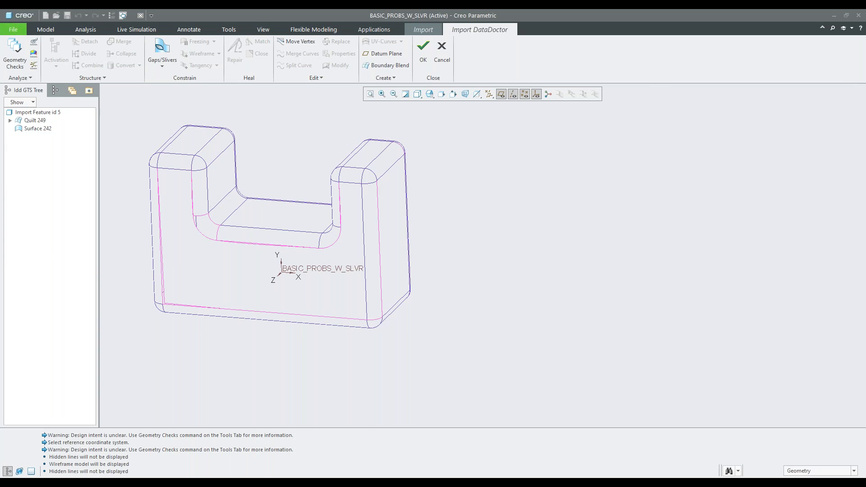
pyautogui.moveTo(366, 89); pyautogui.dragTo(557, 107)
pyautogui.click(541, 150)
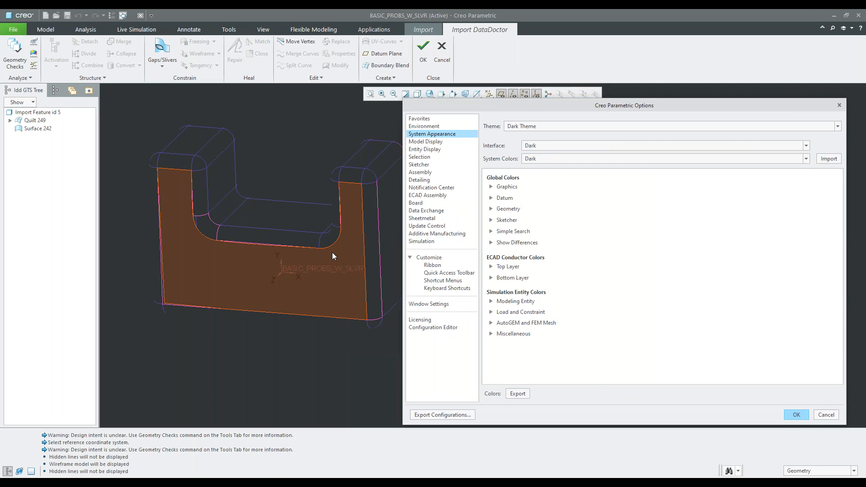
pyautogui.moveTo(323, 247)
pyautogui.mouseDown(button='middle')
pyautogui.moveTo(273, 227)
pyautogui.moveTo(275, 239)
pyautogui.moveTo(284, 232)
pyautogui.mouseUp(button='middle')
pyautogui.scroll(5, 350, 169)
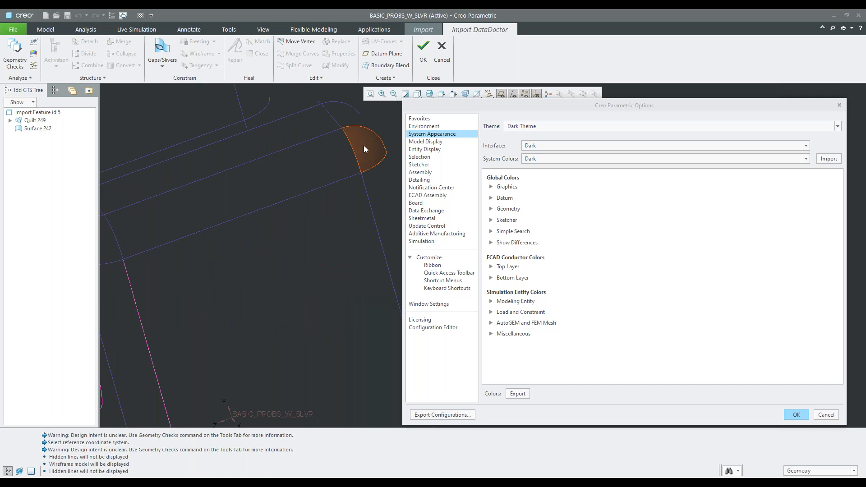
pyautogui.keyDown('shift'); pyautogui.moveTo(364, 145); pyautogui.dragTo(317, 168, button='middle'); pyautogui.keyUp('shift')
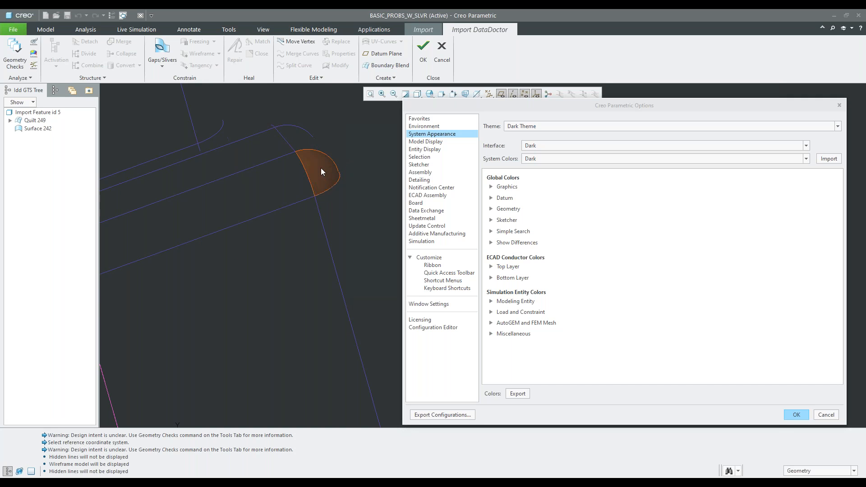
pyautogui.scroll(-5, 335, 158)
pyautogui.scroll(-1, 335, 157)
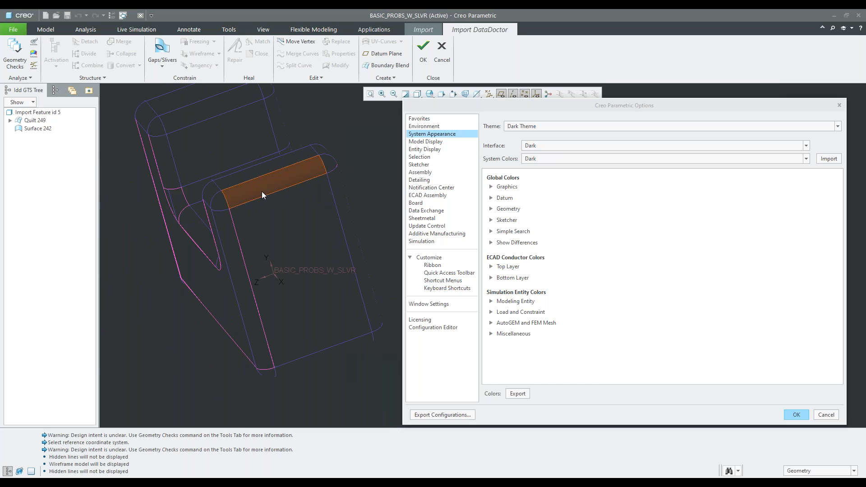
pyautogui.moveTo(261, 191); pyautogui.dragTo(268, 293, button='middle')
pyautogui.keyDown('shift'); pyautogui.moveTo(267, 293); pyautogui.dragTo(339, 228, button='middle'); pyautogui.keyUp('shift')
# - Switch to the Light Theme and inspect the edges around the part's upper corner
pyautogui.click(544, 127)
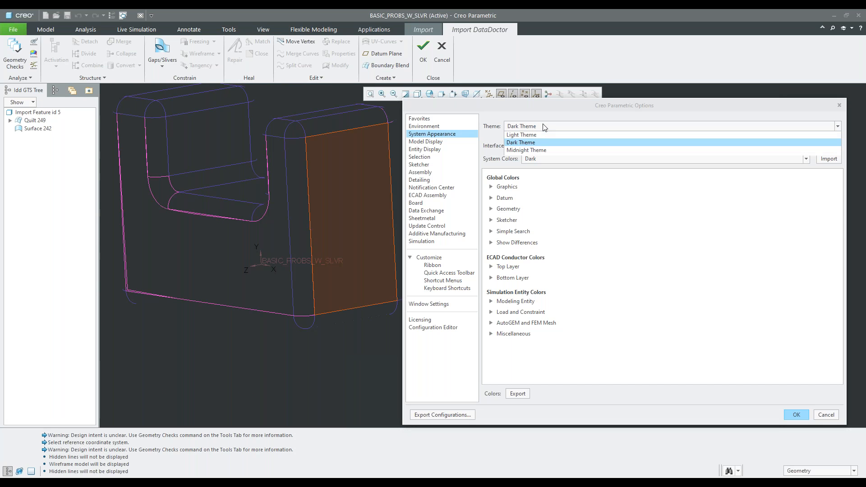
pyautogui.click(532, 143)
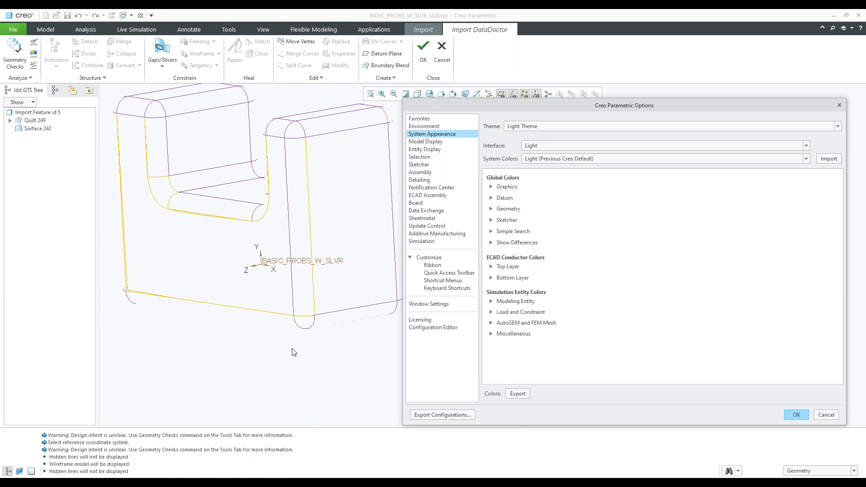
pyautogui.keyDown('shift'); pyautogui.moveTo(323, 349); pyautogui.dragTo(377, 136, button='middle'); pyautogui.keyUp('shift')
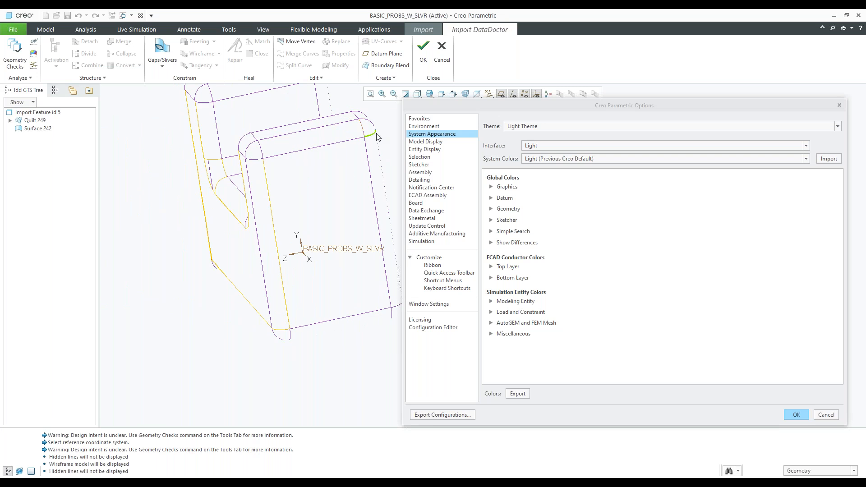
pyautogui.scroll(-5, 377, 136)
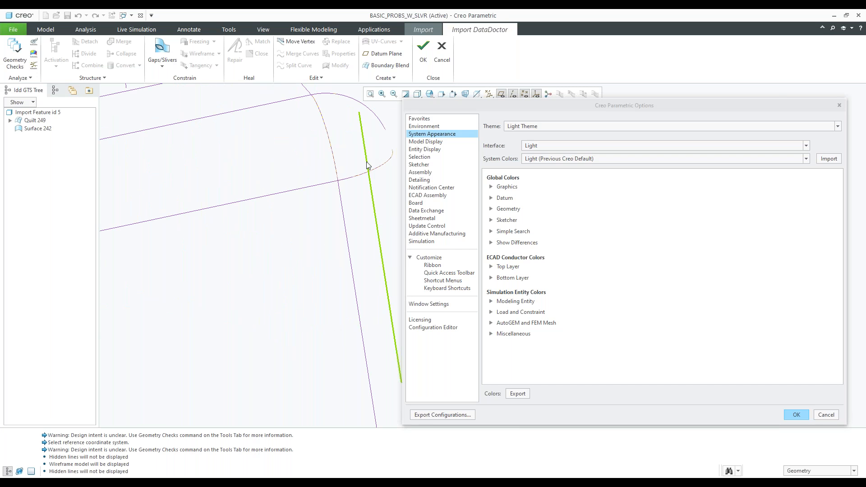
pyautogui.scroll(2, 372, 148)
pyautogui.scroll(5, 373, 152)
pyautogui.click(522, 128)
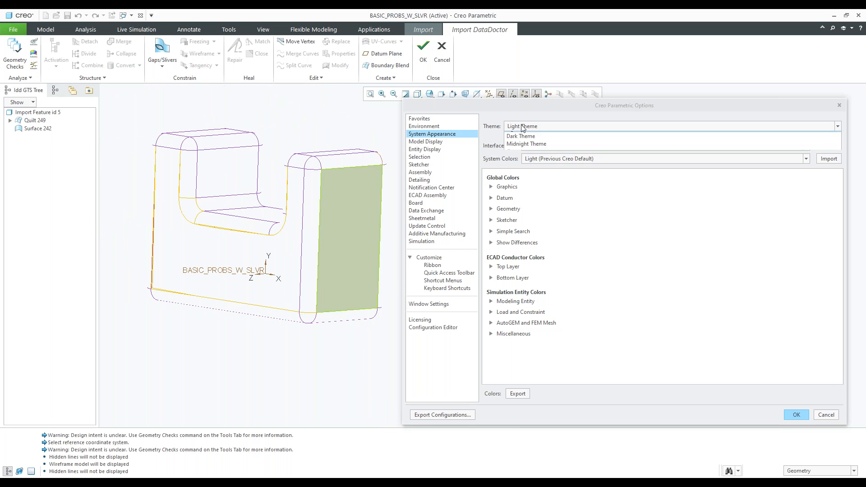
pyautogui.click(519, 113)
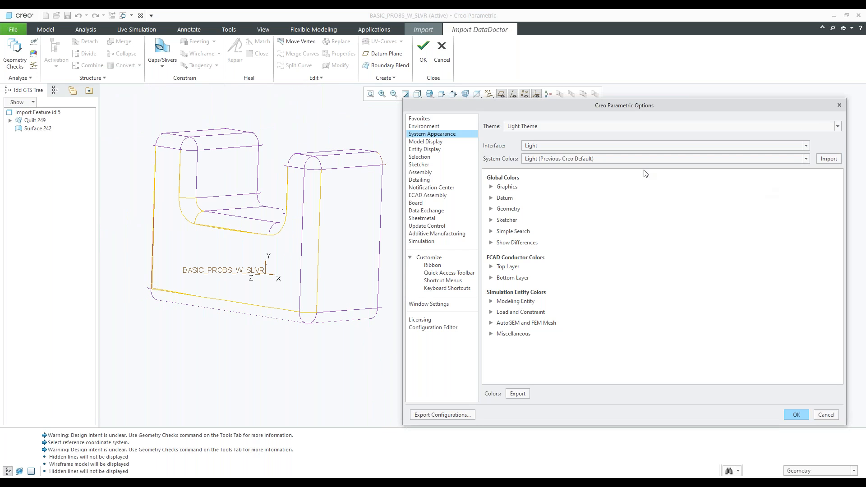
# - Set the system colors to Custom and import the color file syscol_pre_wildfire.scl
pyautogui.click(806, 160)
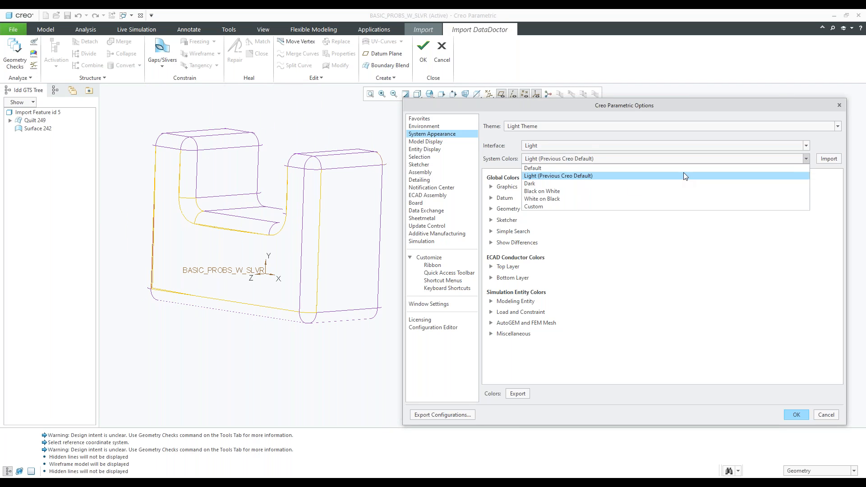
pyautogui.click(567, 210)
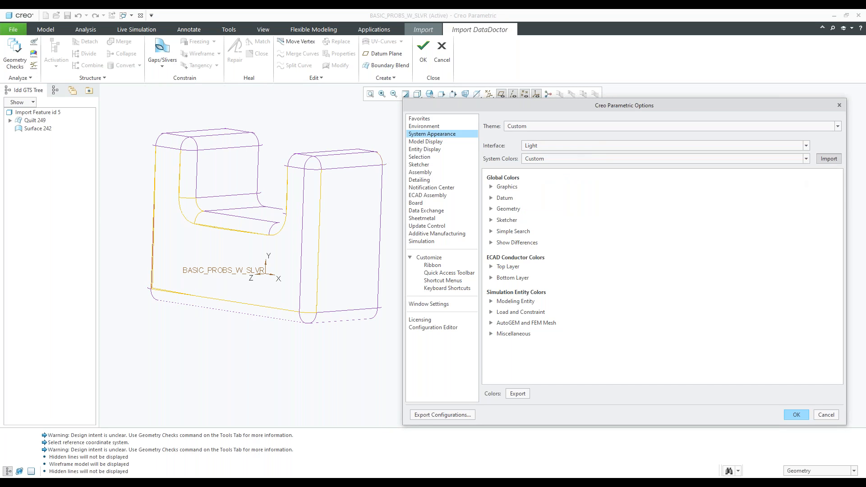
pyautogui.click(828, 159)
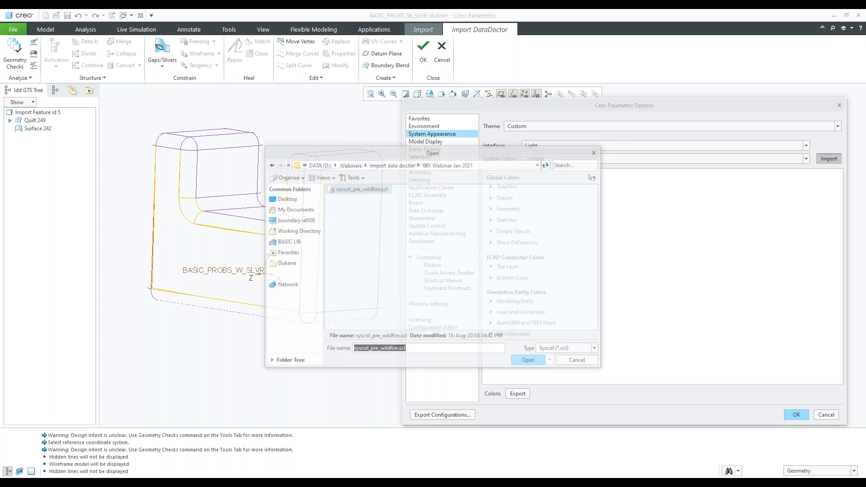
pyautogui.click(365, 189)
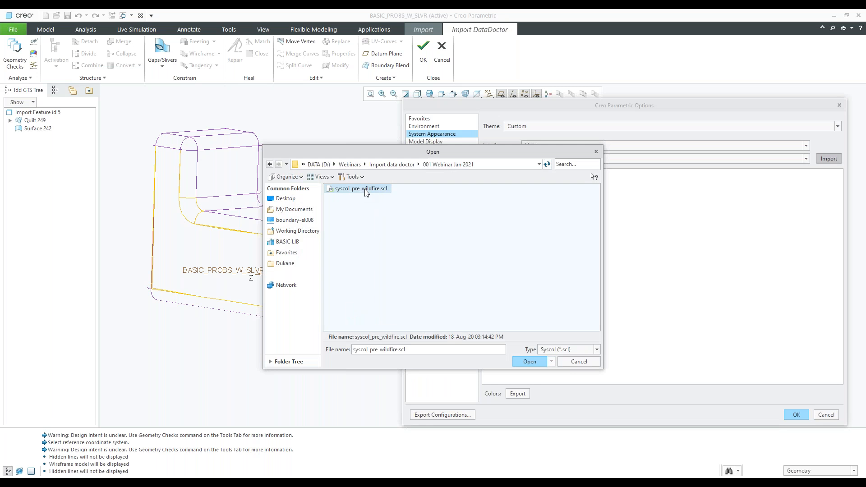
pyautogui.click(530, 363)
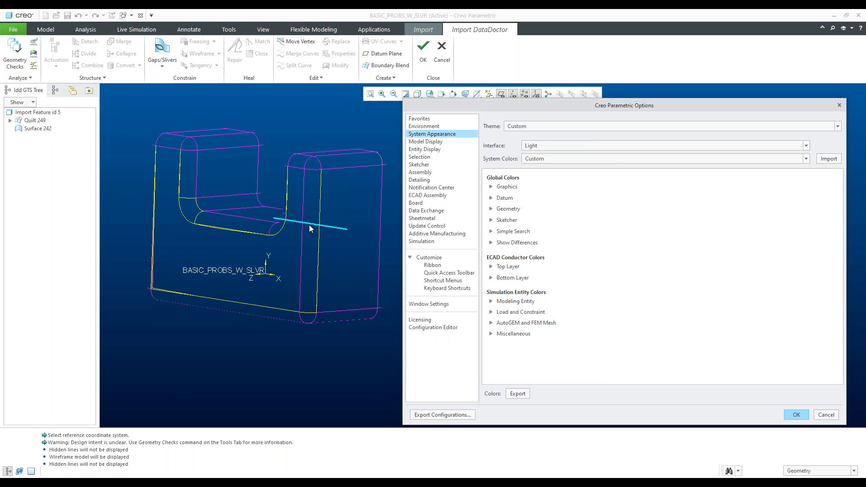
# - Examine the part's edge colors and rounded corners against the blue background from several angles
pyautogui.click(307, 226)
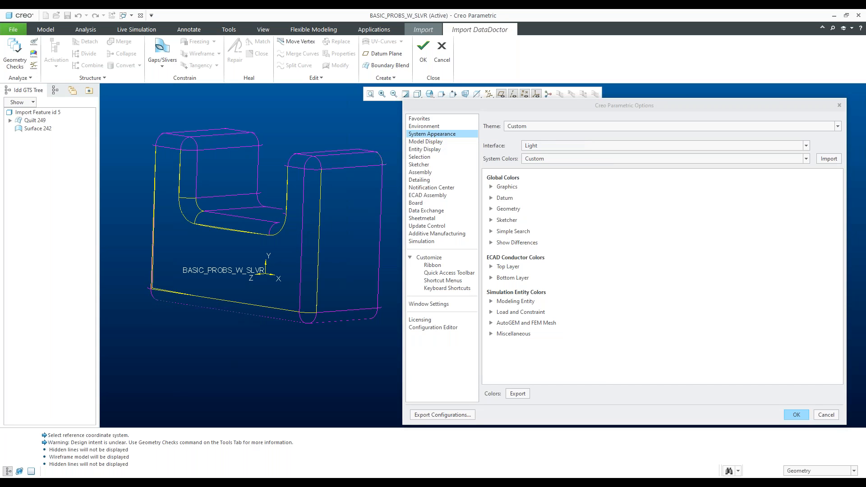
pyautogui.moveTo(212, 237); pyautogui.dragTo(250, 237, button='middle')
pyautogui.scroll(-3, 344, 175)
pyautogui.moveTo(272, 191)
pyautogui.mouseDown(button='middle')
pyautogui.moveTo(264, 191)
pyautogui.moveTo(280, 130)
pyautogui.mouseUp(button='middle')
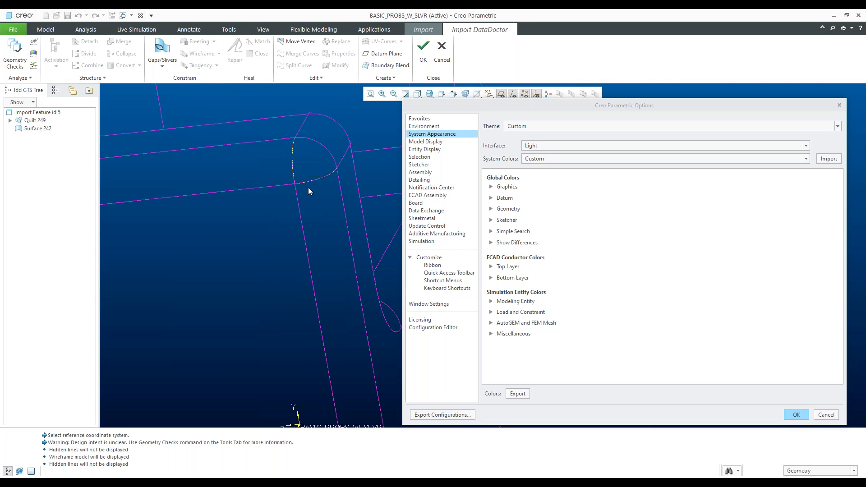
pyautogui.scroll(3, 307, 188)
pyautogui.moveTo(288, 231)
pyautogui.mouseDown(button='middle')
pyautogui.moveTo(311, 226)
pyautogui.moveTo(275, 234)
pyautogui.mouseUp(button='middle')
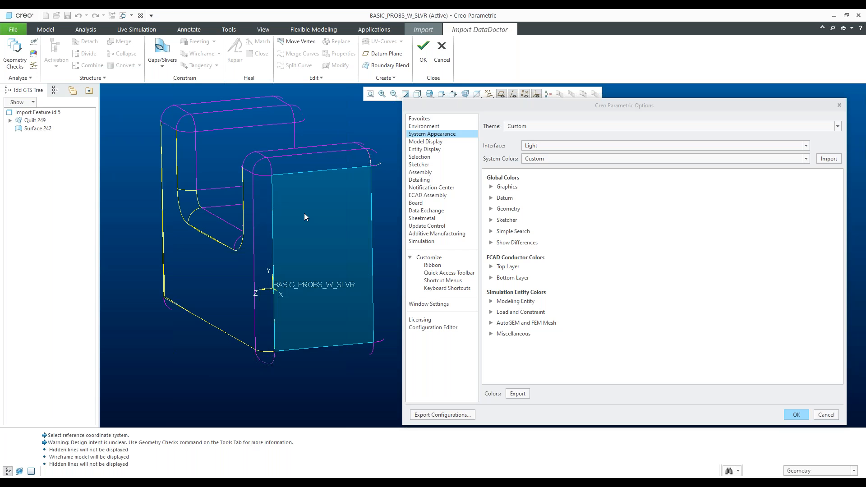
pyautogui.scroll(1, 297, 233)
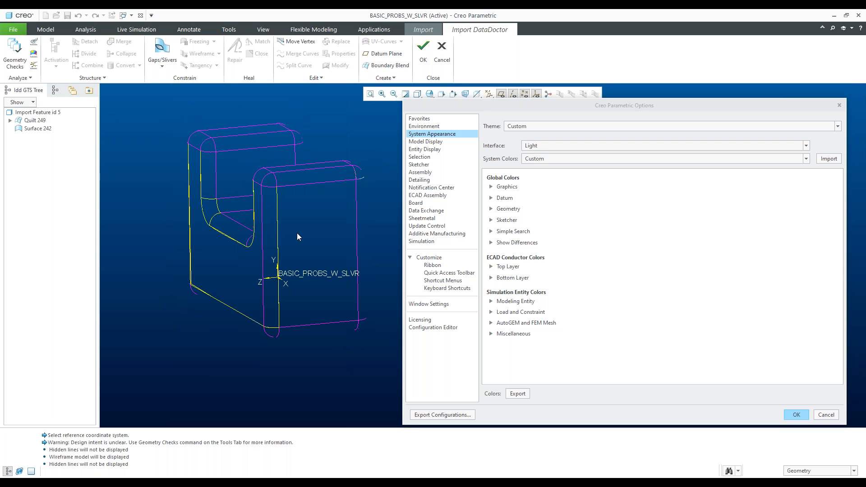
pyautogui.scroll(1, 297, 233)
pyautogui.moveTo(282, 239); pyautogui.dragTo(321, 239, button='middle')
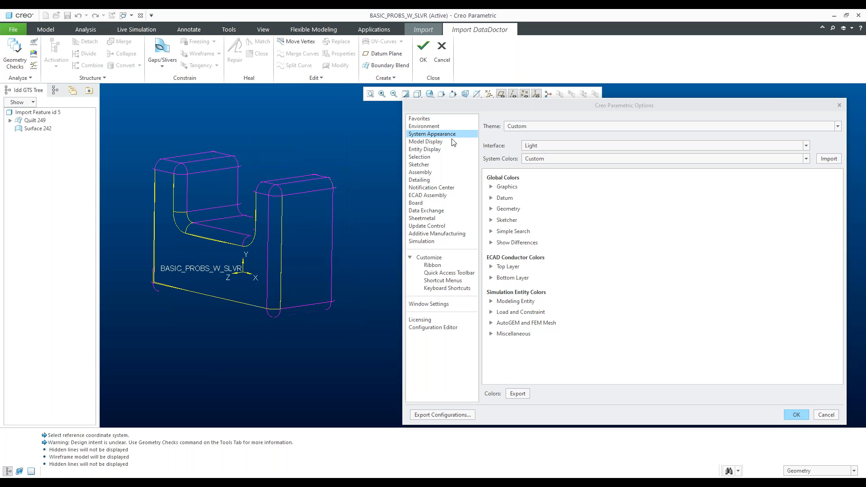
pyautogui.moveTo(277, 218)
pyautogui.keyDown('shift'); pyautogui.mouseDown(button='middle')
pyautogui.moveTo(301, 225)
pyautogui.moveTo(296, 220)
pyautogui.mouseUp(button='middle'); pyautogui.keyUp('shift')
# - Set the theme back to Default Theme and accept the options without saving them to a configuration file
pyautogui.click(533, 127)
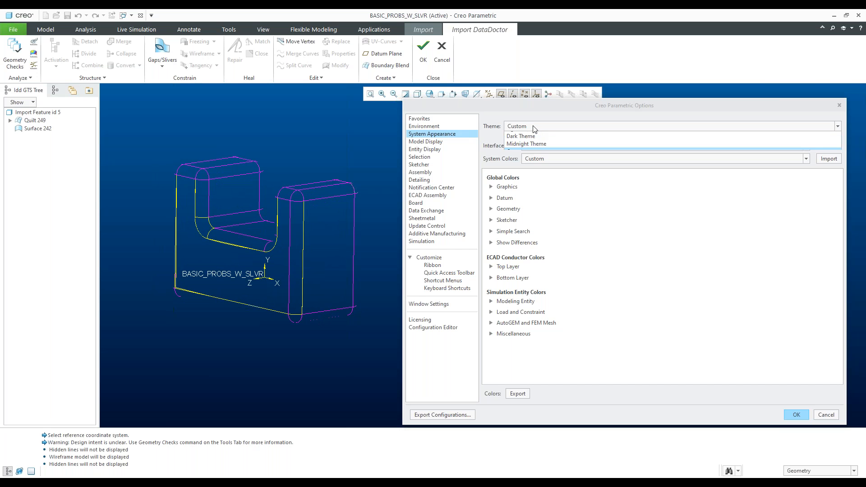
pyautogui.click(533, 127)
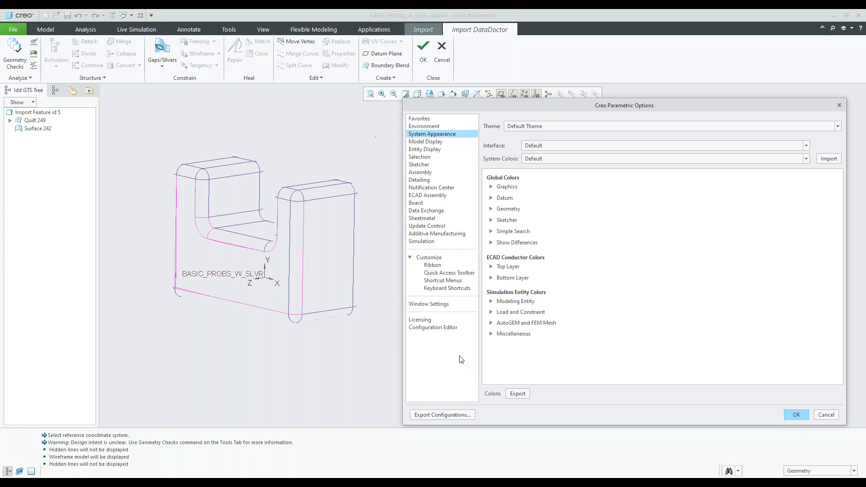
pyautogui.click(794, 415)
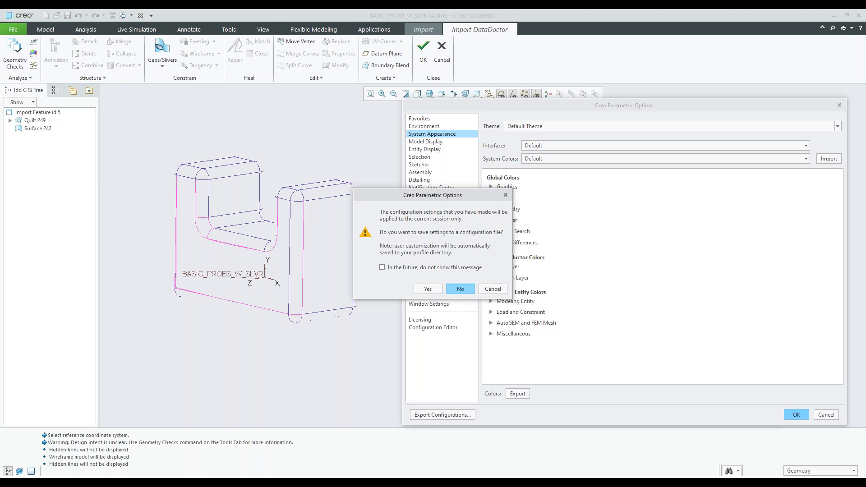
pyautogui.click(460, 288)
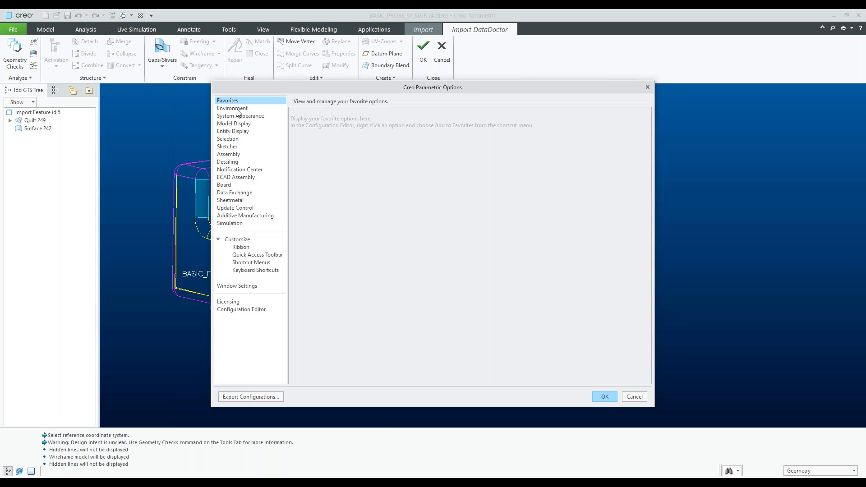
# - Reapply the Default Theme in the system appearance options and accept the options
pyautogui.click(239, 115)
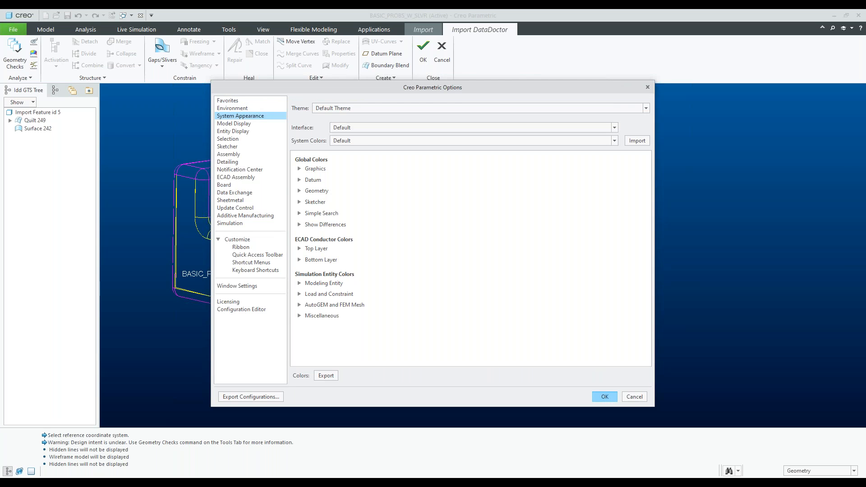
pyautogui.click(603, 396)
pyautogui.keyDown('shift'); pyautogui.moveTo(433, 238); pyautogui.dragTo(487, 248, button='middle'); pyautogui.keyUp('shift')
pyautogui.click(9, 29)
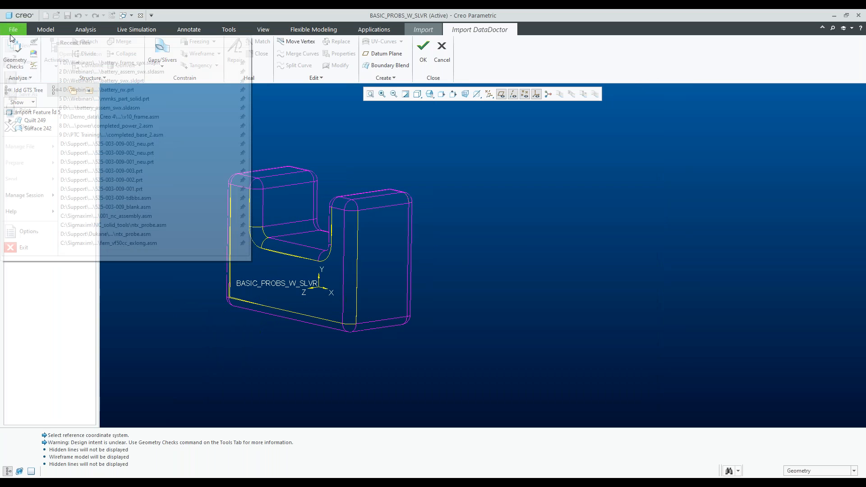
pyautogui.click(20, 233)
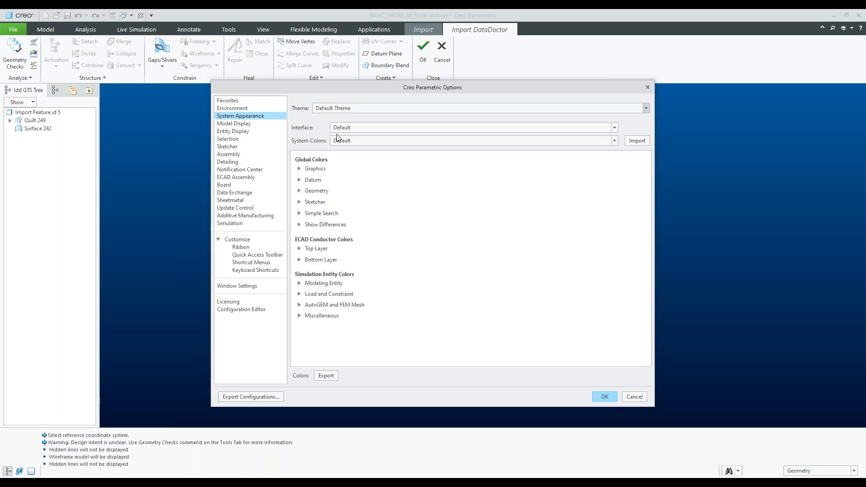
pyautogui.click(336, 138)
pyautogui.moveTo(327, 90); pyautogui.dragTo(510, 93)
pyautogui.click(529, 111)
pyautogui.click(528, 122)
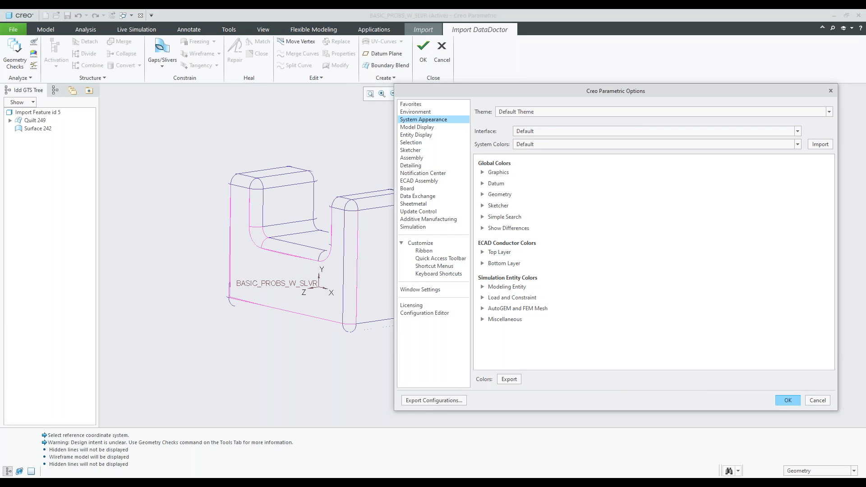
pyautogui.click(788, 400)
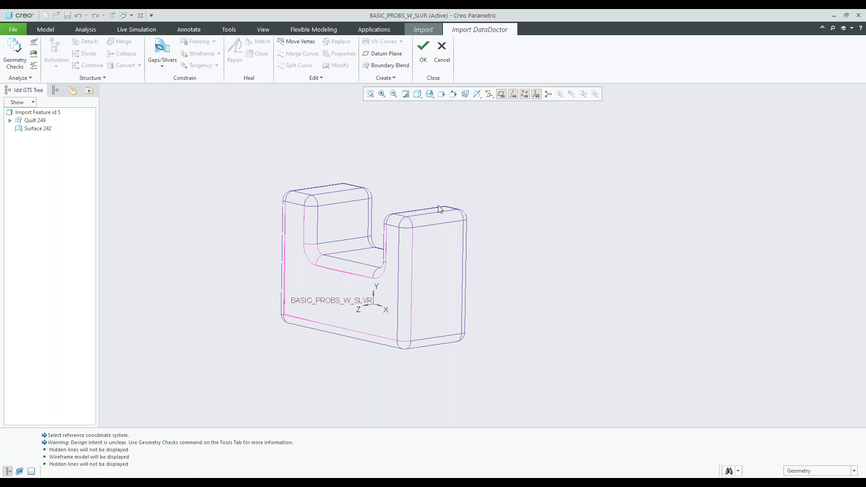
# - Run Geometry Checks and examine the Gaps not added to Wireframe entry under Quilt 249
pyautogui.moveTo(446, 199); pyautogui.dragTo(417, 208, button='middle')
pyautogui.click(14, 56)
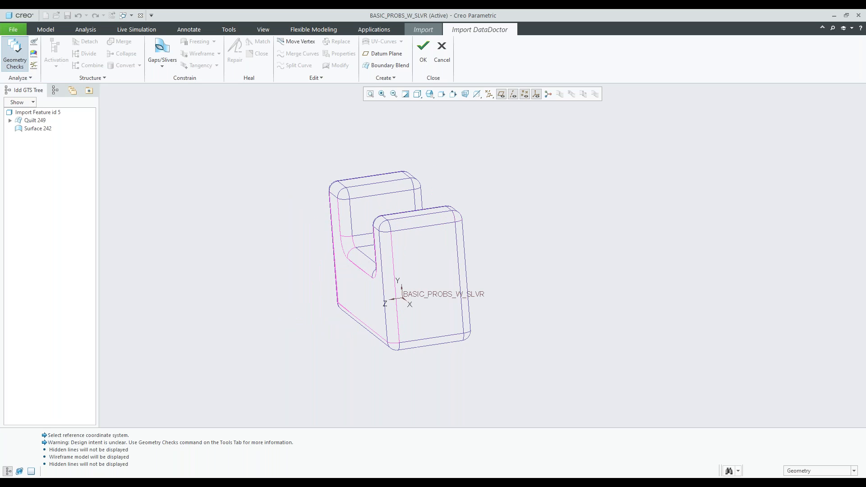
pyautogui.click(592, 180)
pyautogui.click(618, 189)
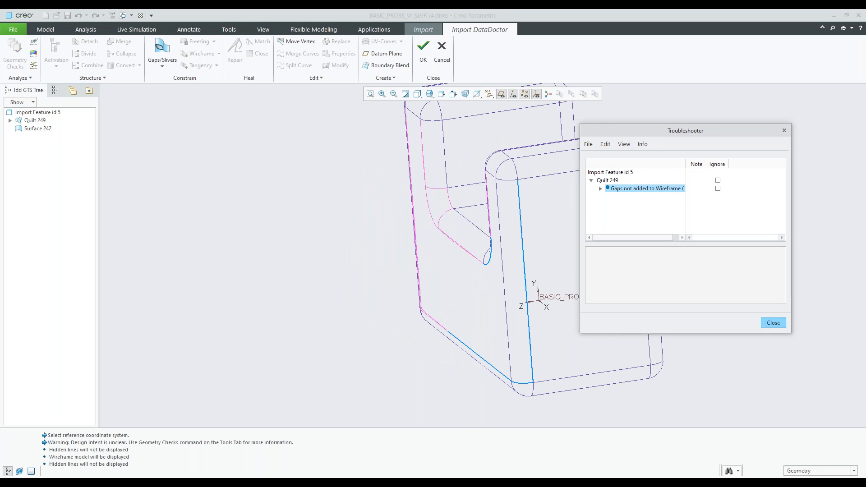
pyautogui.click(773, 323)
# - Open the Search Tool beside the part and set it to look for Gaps
pyautogui.keyDown('shift'); pyautogui.moveTo(562, 223); pyautogui.dragTo(392, 253, button='middle'); pyautogui.keyUp('shift')
pyautogui.click(728, 470)
pyautogui.moveTo(748, 15); pyautogui.dragTo(666, 64)
pyautogui.click(643, 91)
pyautogui.press('BackSpace')
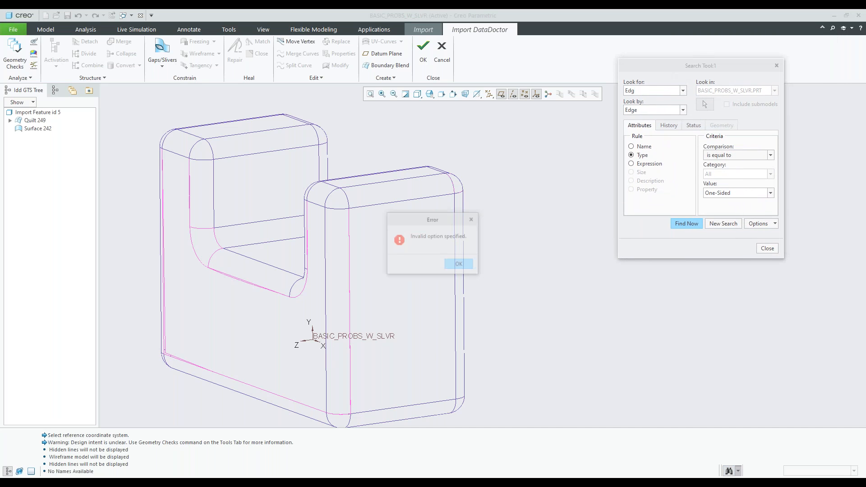
pyautogui.click(448, 266)
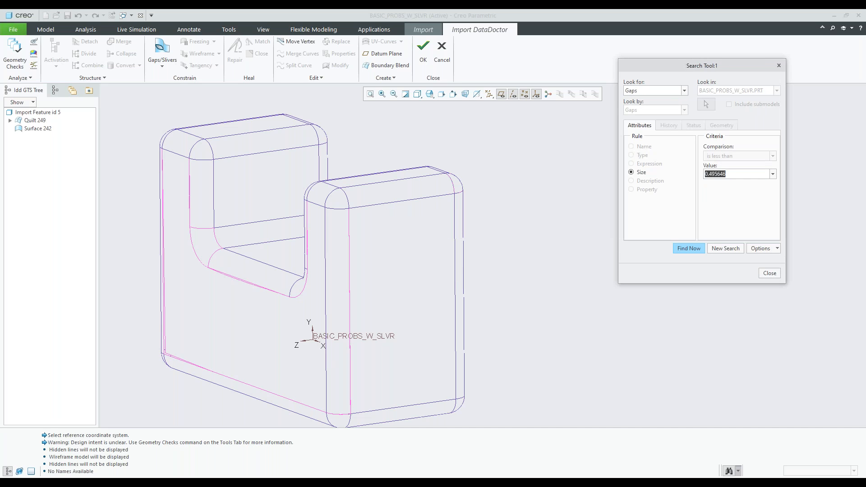
# - Find all gaps smaller than 5 and highlight every found gap on the part to examine where they lie
pyautogui.write('5')
pyautogui.click(687, 248)
pyautogui.click(636, 288)
pyautogui.keyDown('shift'); pyautogui.click(640, 319); pyautogui.keyUp('shift')
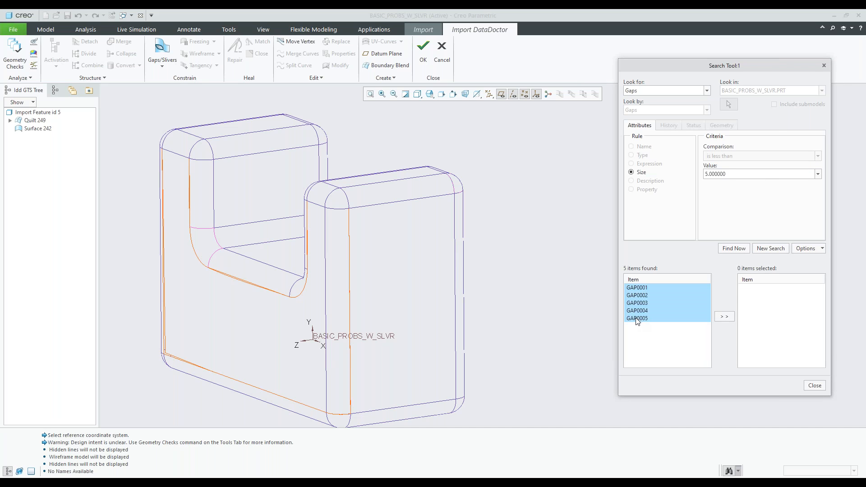
pyautogui.moveTo(485, 196); pyautogui.dragTo(537, 199, button='middle')
pyautogui.scroll(-3, 423, 262)
pyautogui.scroll(3, 423, 263)
pyautogui.moveTo(423, 262)
pyautogui.mouseDown(button='middle')
pyautogui.moveTo(458, 253)
pyautogui.moveTo(448, 267)
pyautogui.moveTo(402, 251)
pyautogui.moveTo(415, 257)
pyautogui.mouseUp(button='middle')
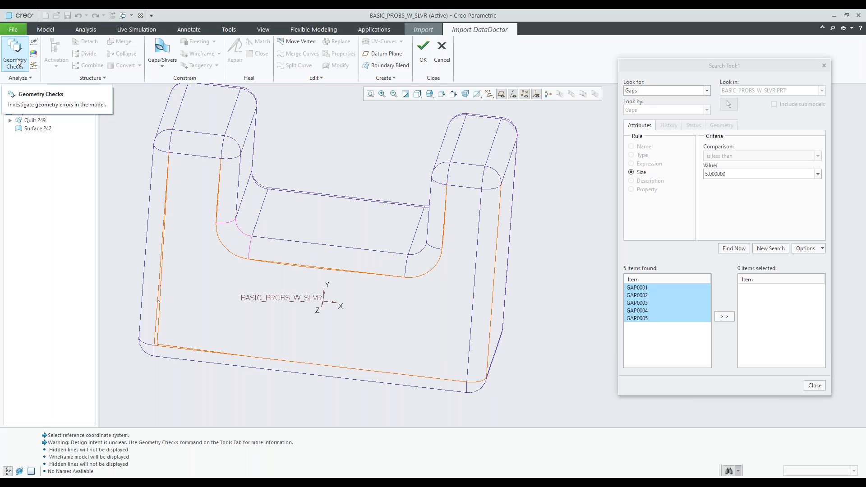
# - Search the part for edges whose type is equal to One-Sided
pyautogui.click(644, 90)
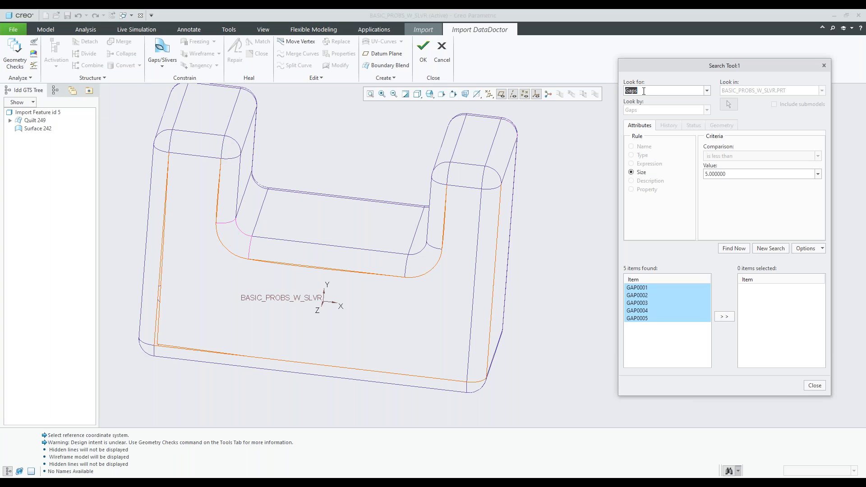
pyautogui.write('Edge')
pyautogui.click(642, 156)
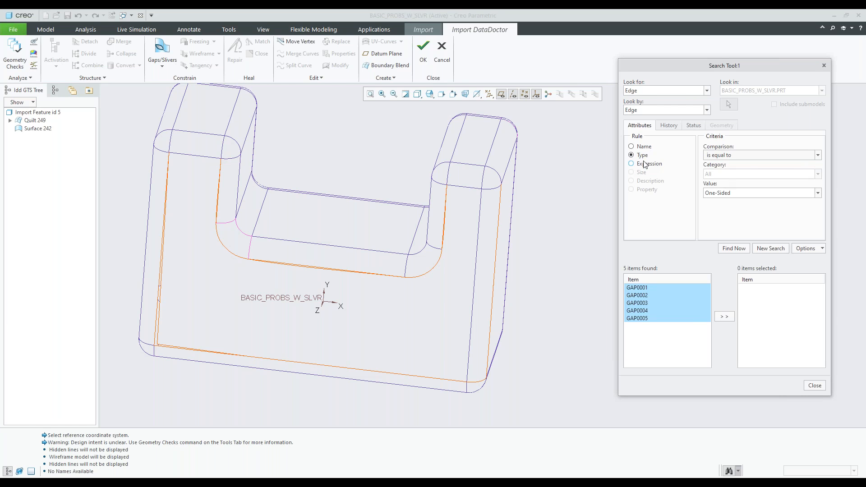
pyautogui.click(743, 195)
pyautogui.click(818, 195)
pyautogui.click(757, 209)
pyautogui.click(731, 250)
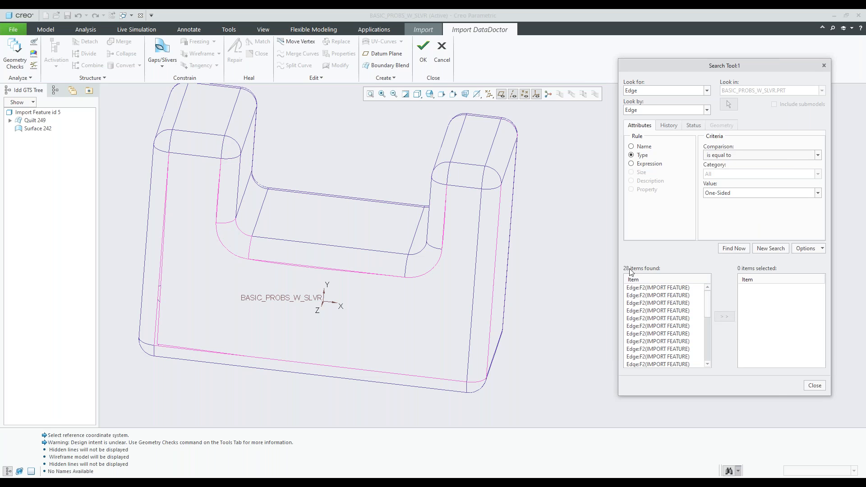
# - Highlight the first three found one-sided edges one after another, and close the search
pyautogui.click(648, 288)
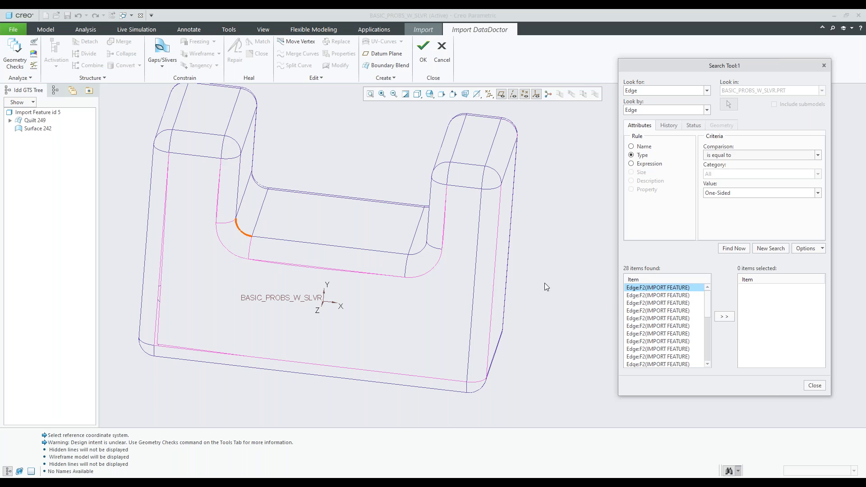
pyautogui.click(630, 295)
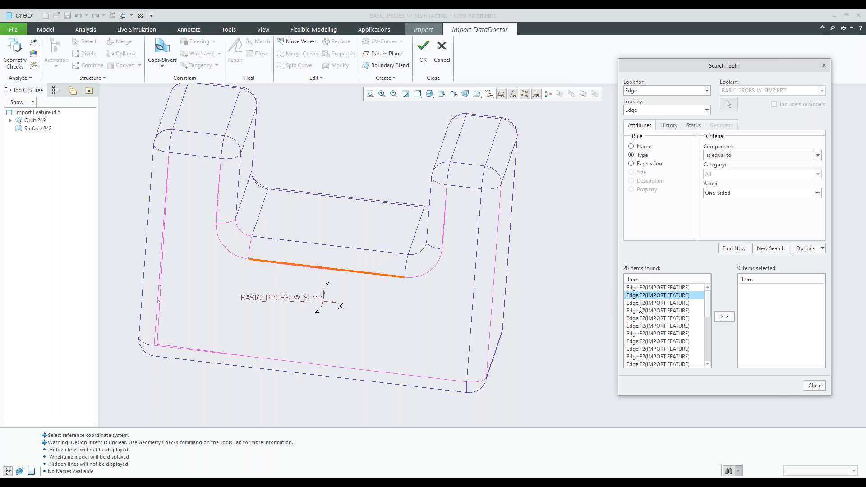
pyautogui.click(642, 305)
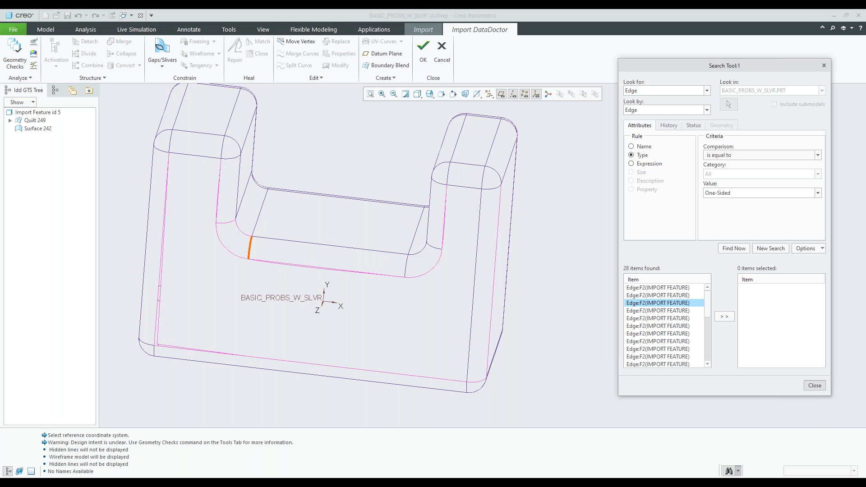
pyautogui.press('Escape')
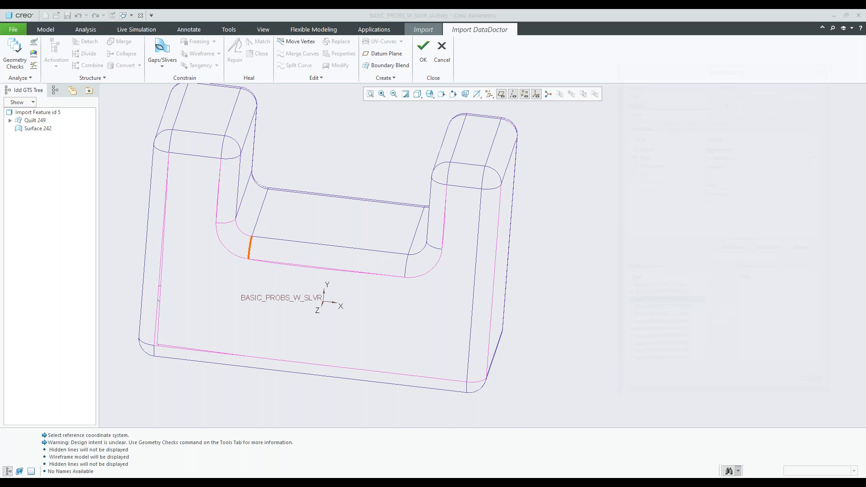
# - Check whether Repair is available for the part's flat end surface and its adjoining front round
pyautogui.moveTo(526, 215)
pyautogui.mouseDown(button='middle')
pyautogui.moveTo(562, 247)
pyautogui.moveTo(481, 214)
pyautogui.moveTo(474, 225)
pyautogui.moveTo(485, 219)
pyautogui.mouseUp(button='middle')
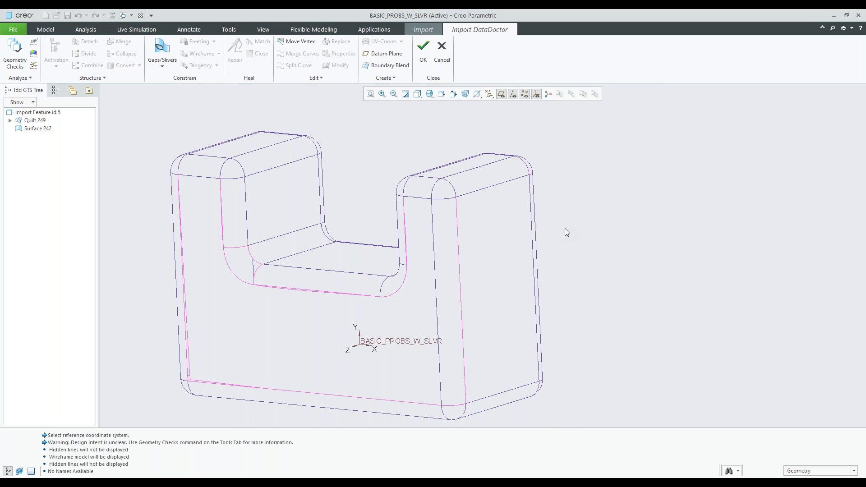
pyautogui.click(474, 236)
pyautogui.keyDown('ctrl'); pyautogui.click(443, 235); pyautogui.keyUp('ctrl')
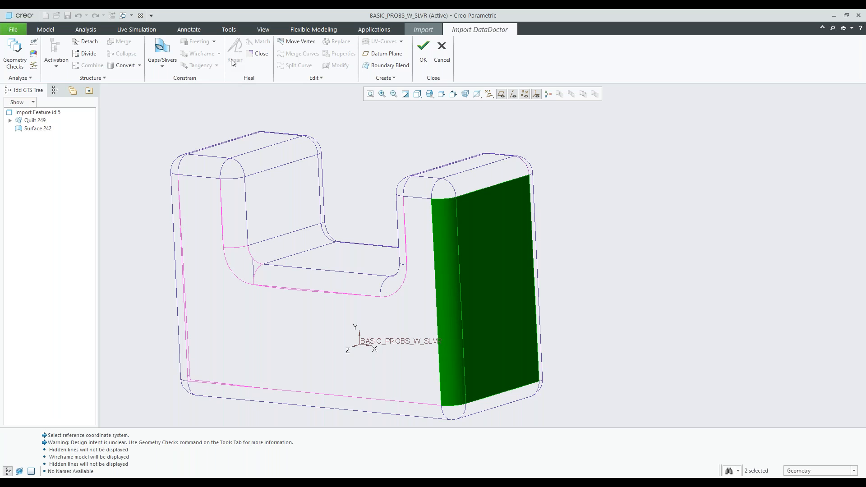
pyautogui.click(381, 134)
pyautogui.click(480, 231)
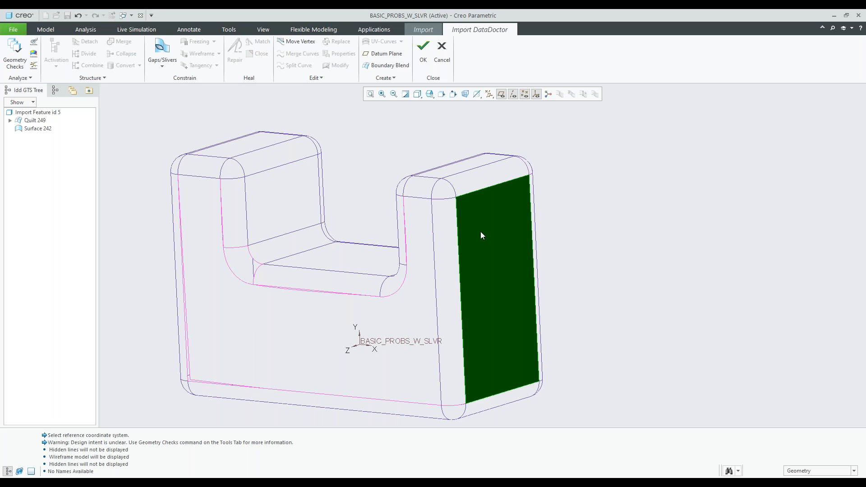
pyautogui.click(396, 136)
pyautogui.keyDown('shift'); pyautogui.moveTo(396, 136); pyautogui.dragTo(407, 158, button='middle'); pyautogui.keyUp('shift')
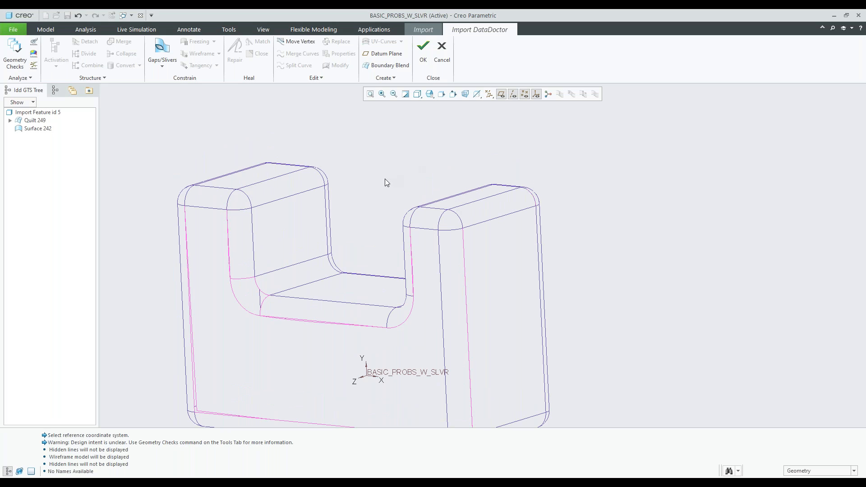
pyautogui.keyDown('shift'); pyautogui.moveTo(388, 177); pyautogui.dragTo(386, 155, button='middle'); pyautogui.keyUp('shift')
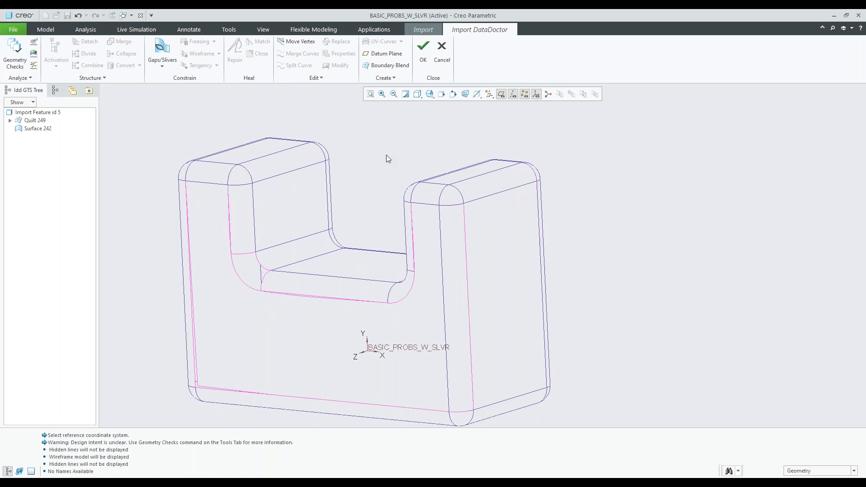
# - Activate Quilt 249 and check Repair availability with the flat end surface and its adjoining round selected
pyautogui.click(30, 121)
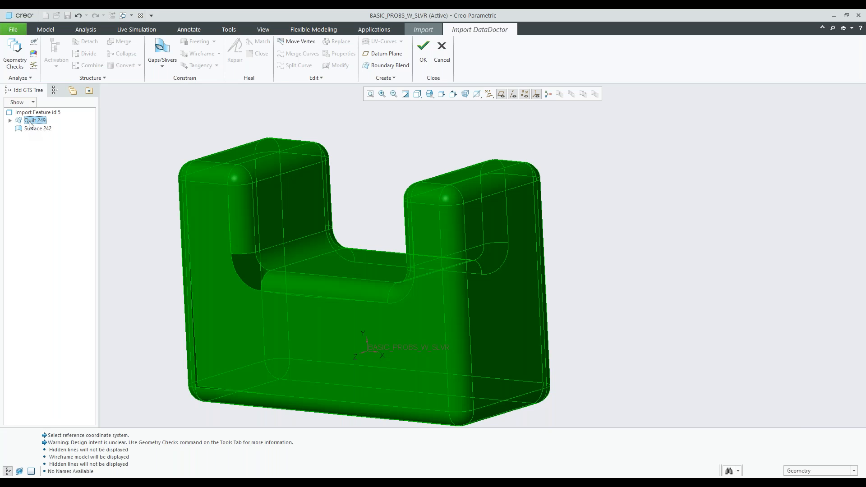
pyautogui.rightClick(29, 123)
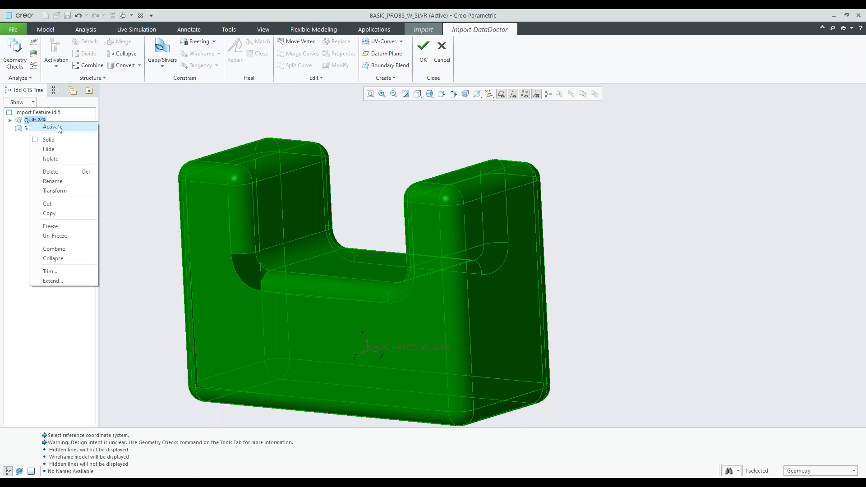
pyautogui.click(60, 128)
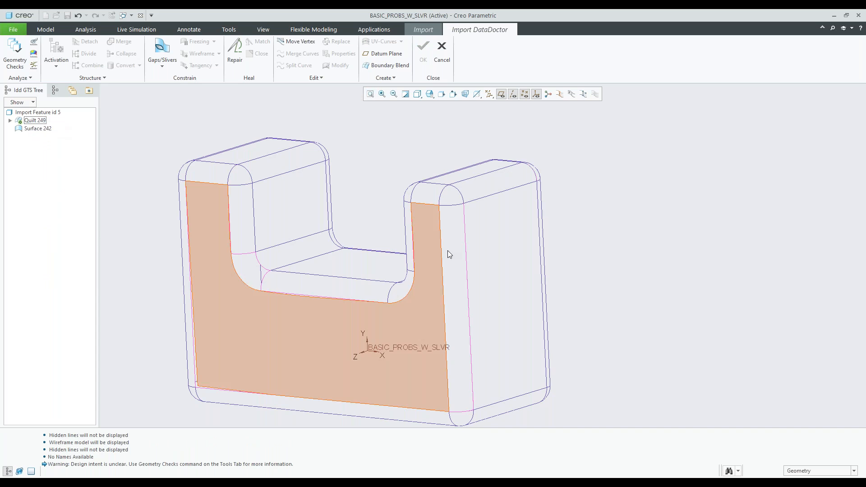
pyautogui.click(505, 247)
pyautogui.keyDown('ctrl'); pyautogui.click(458, 240); pyautogui.keyUp('ctrl')
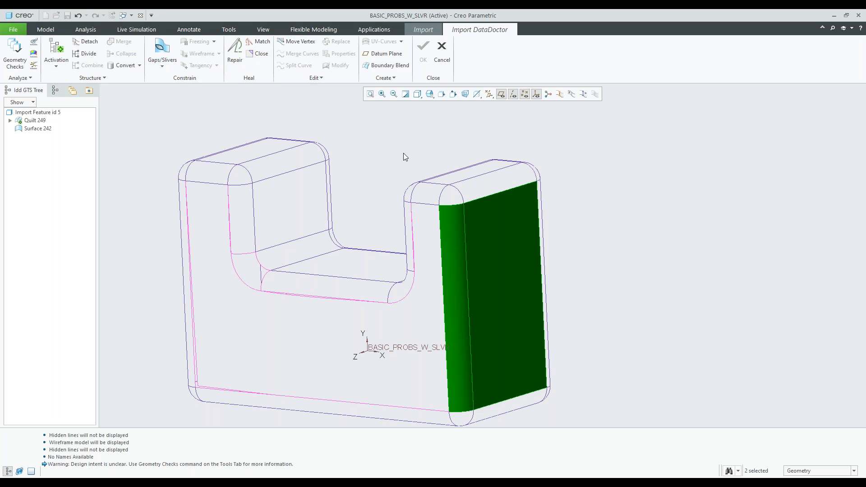
pyautogui.click(390, 149)
# - Deactivate Quilt 249
pyautogui.click(35, 121)
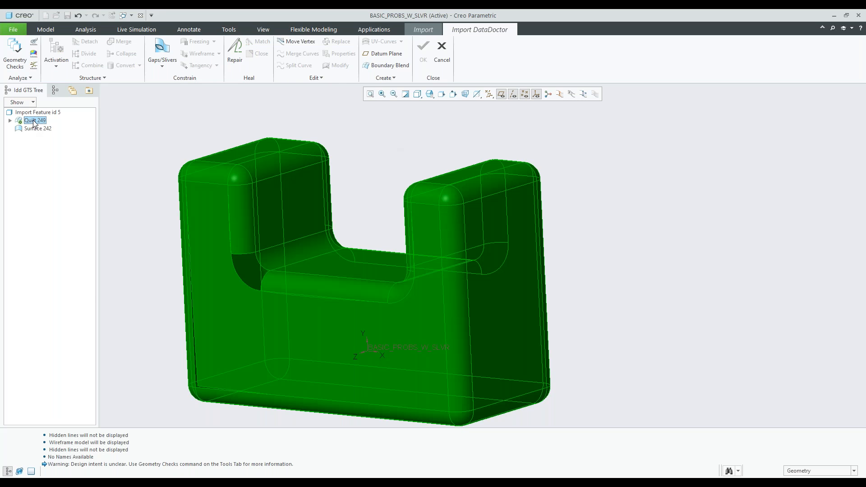
pyautogui.rightClick(35, 121)
pyautogui.click(54, 134)
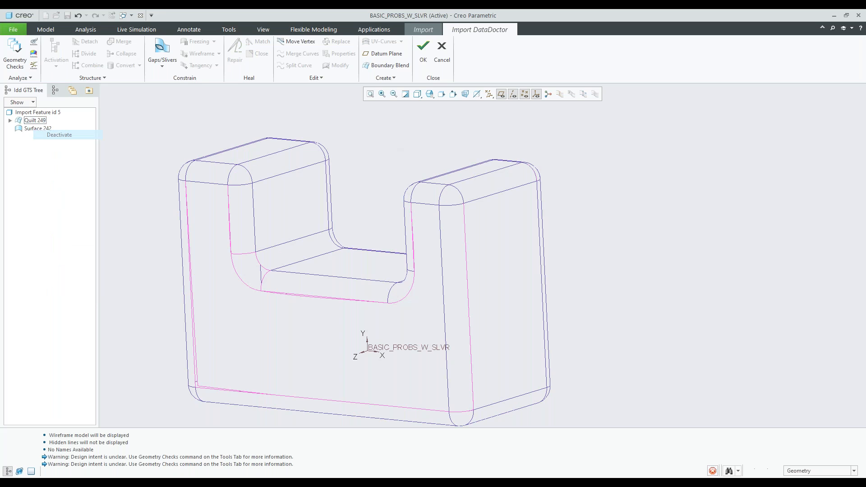
# - Delete Surface 242, the separate rounded corner surface, from the import feature
pyautogui.click(478, 204)
pyautogui.moveTo(478, 204)
pyautogui.mouseDown(button='middle')
pyautogui.moveTo(454, 203)
pyautogui.moveTo(445, 215)
pyautogui.moveTo(523, 197)
pyautogui.mouseUp(button='middle')
pyautogui.keyDown('shift'); pyautogui.moveTo(523, 197); pyautogui.dragTo(339, 304, button='middle'); pyautogui.keyUp('shift')
pyautogui.scroll(-5, 386, 271)
pyautogui.keyDown('shift'); pyautogui.moveTo(389, 267); pyautogui.dragTo(425, 248, button='middle'); pyautogui.keyUp('shift')
pyautogui.rightClick(31, 130)
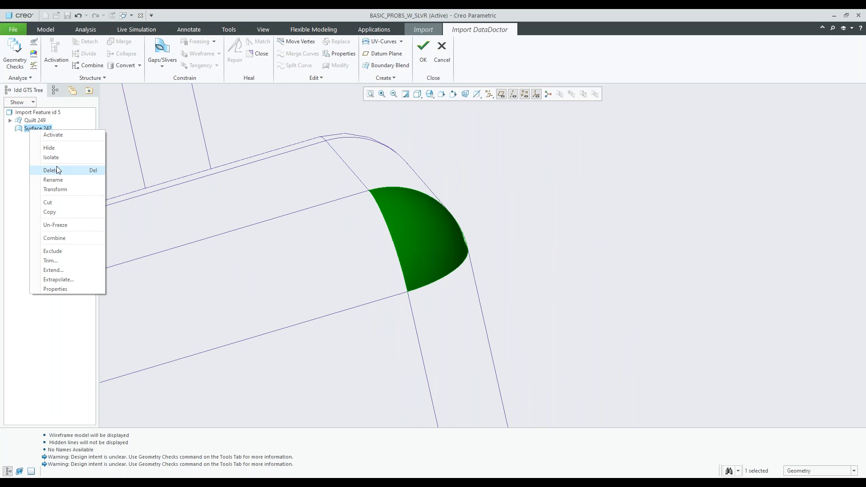
pyautogui.click(57, 170)
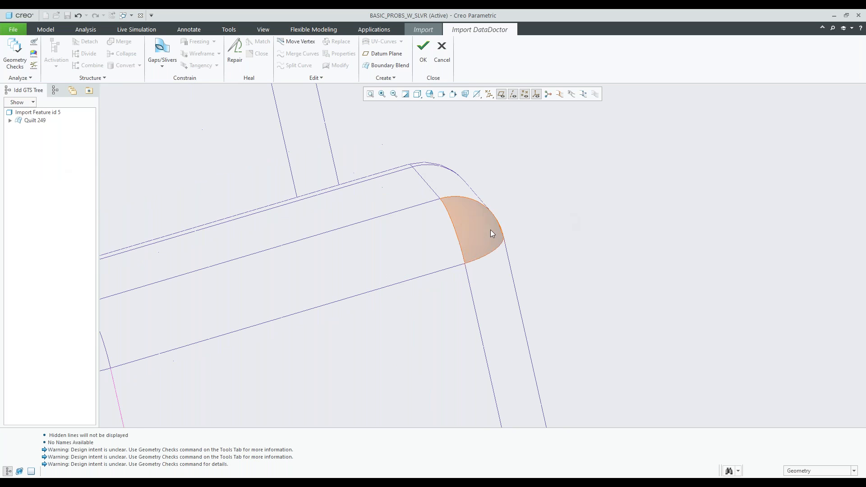
# - Highlight Quilt 249 on the whole part to examine its surfaces, and clear the selection
pyautogui.scroll(-5, 490, 230)
pyautogui.scroll(-3, 494, 232)
pyautogui.click(35, 121)
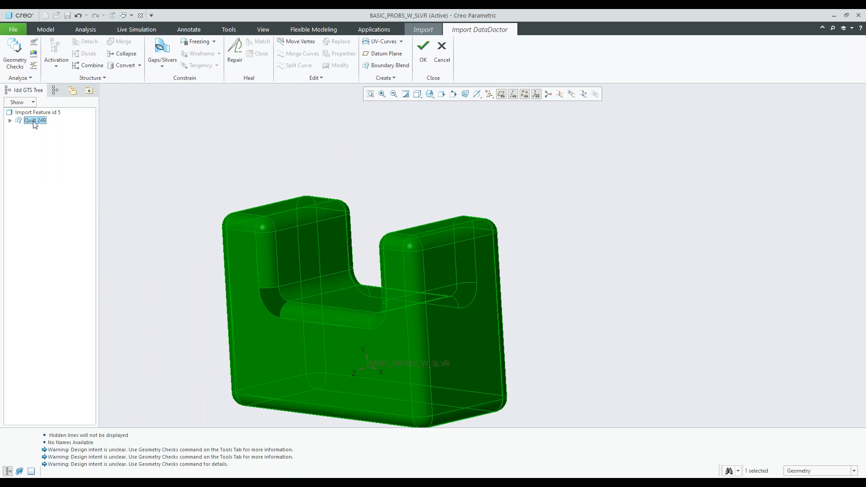
pyautogui.click(217, 179)
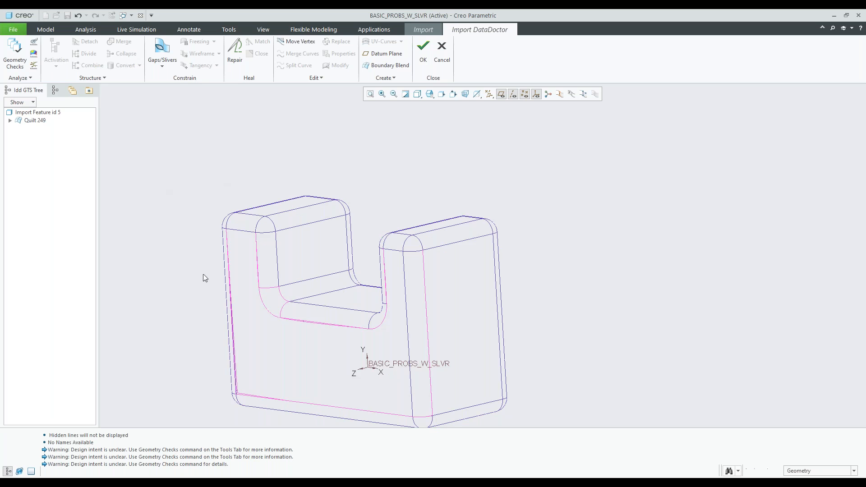
# - Run Repair on the flat end surface together with its adjoining vertical round, and accept it
pyautogui.click(437, 311)
pyautogui.keyDown('ctrl'); pyautogui.click(414, 274); pyautogui.keyUp('ctrl')
pyautogui.keyDown('shift'); pyautogui.moveTo(429, 241); pyautogui.dragTo(420, 202, button='middle'); pyautogui.keyUp('shift')
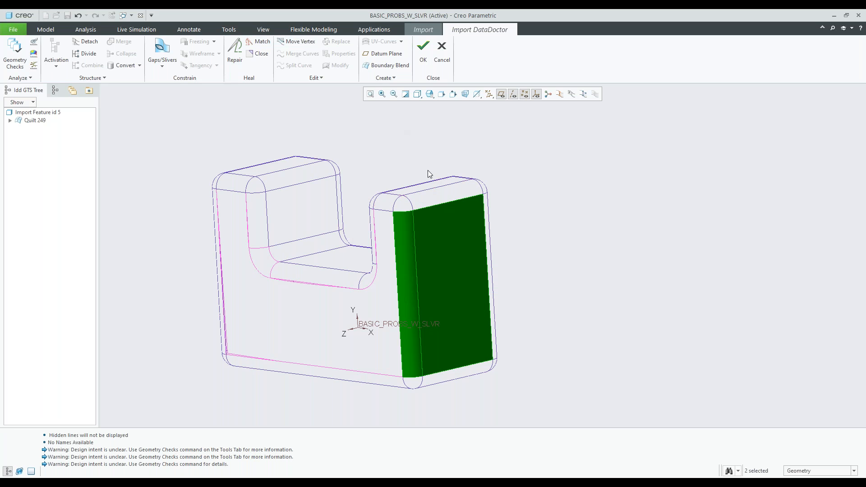
pyautogui.click(235, 57)
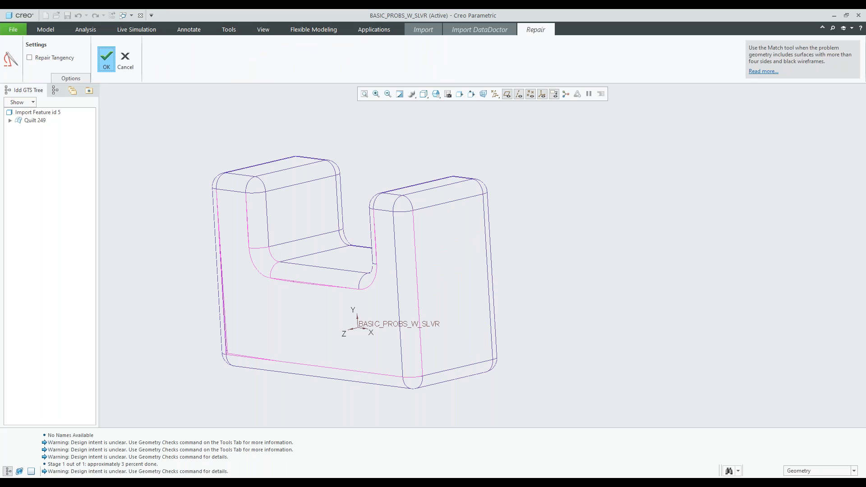
pyautogui.click(106, 59)
# - Examine the shared edge between the flat end surface and its vertical round closely and from several angles
pyautogui.keyDown('shift'); pyautogui.moveTo(390, 253); pyautogui.dragTo(389, 211, button='middle'); pyautogui.keyUp('shift')
pyautogui.scroll(5, 421, 251)
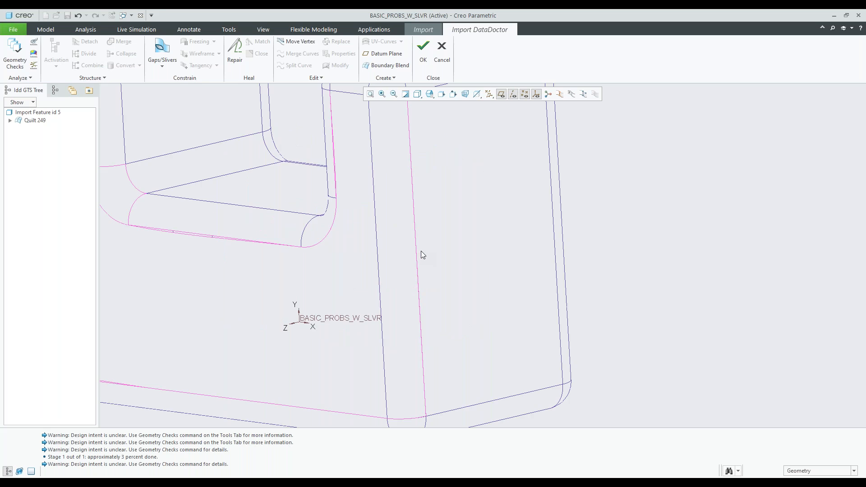
pyautogui.moveTo(420, 251)
pyautogui.mouseDown(button='middle')
pyautogui.moveTo(444, 243)
pyautogui.moveTo(429, 255)
pyautogui.mouseUp(button='middle')
pyautogui.scroll(-3, 436, 266)
pyautogui.moveTo(444, 286); pyautogui.dragTo(429, 332, button='middle')
pyautogui.scroll(3, 419, 332)
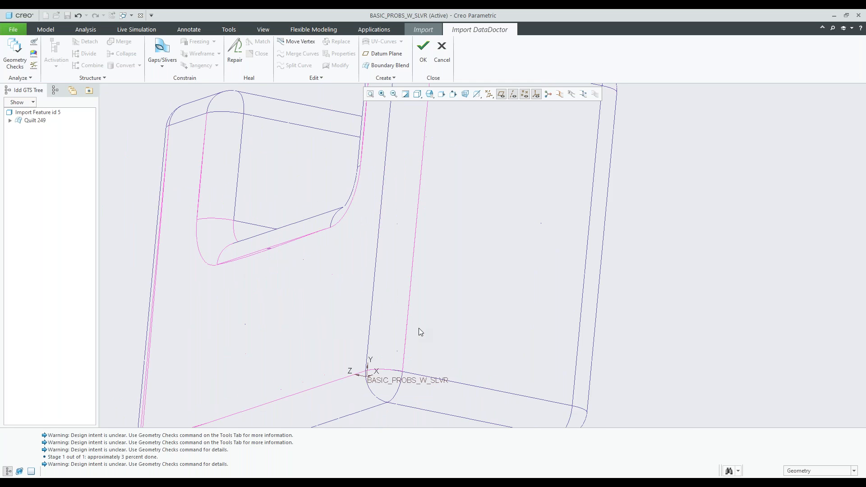
pyautogui.scroll(5, 390, 310)
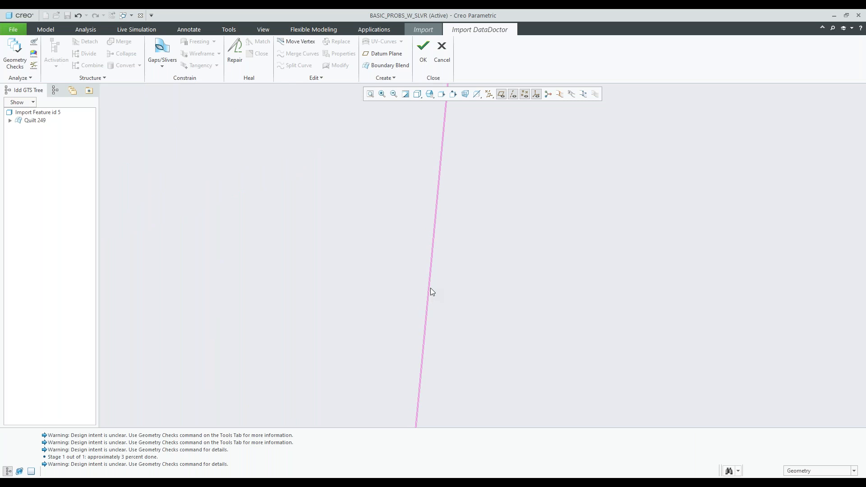
pyautogui.scroll(-4, 430, 287)
pyautogui.scroll(-3, 430, 288)
pyautogui.moveTo(430, 288); pyautogui.dragTo(456, 263, button='middle')
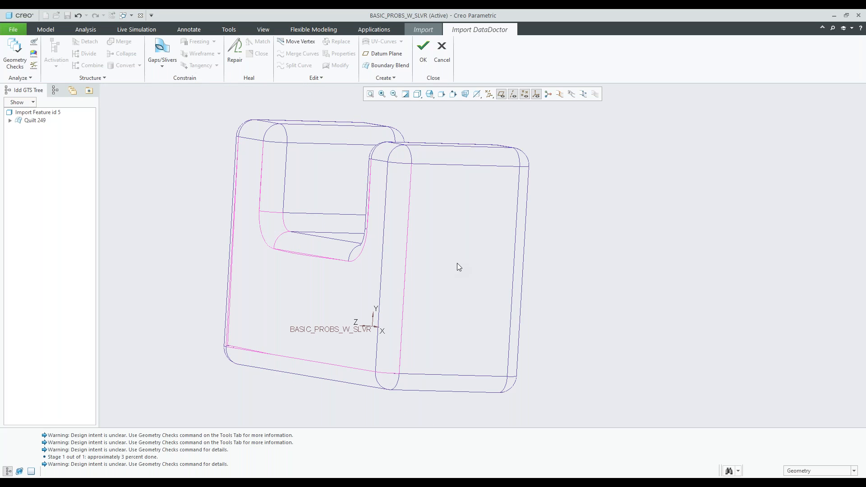
pyautogui.click(456, 264)
pyautogui.moveTo(455, 263); pyautogui.dragTo(435, 256, button='middle')
pyautogui.click(570, 247)
pyautogui.moveTo(570, 248)
pyautogui.mouseDown(button='middle')
pyautogui.moveTo(498, 261)
pyautogui.moveTo(436, 210)
pyautogui.moveTo(470, 220)
pyautogui.moveTo(477, 187)
pyautogui.moveTo(469, 185)
pyautogui.mouseUp(button='middle')
pyautogui.scroll(8, 437, 209)
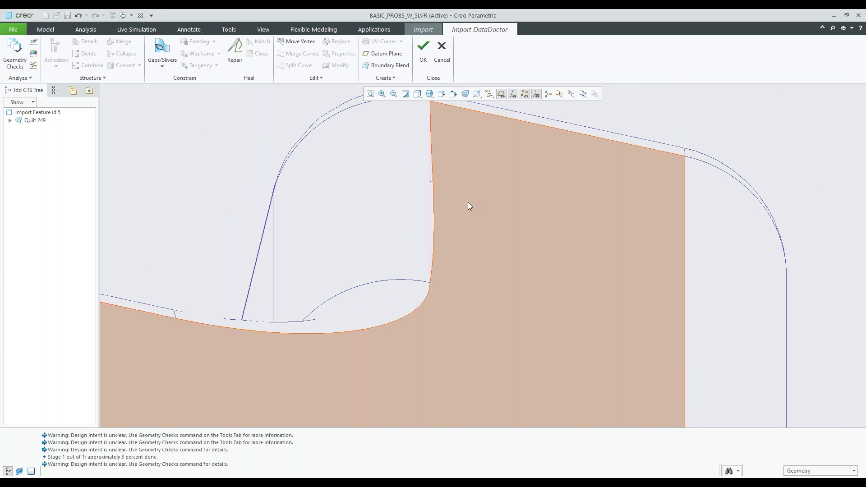
# - Examine the sliver gap along the slot's side edge at the front face, and clear the surface selection
pyautogui.click(468, 207)
pyautogui.keyDown('ctrl'); pyautogui.click(364, 221); pyautogui.keyUp('ctrl')
pyautogui.moveTo(364, 221); pyautogui.dragTo(473, 197, button='middle')
pyautogui.scroll(2, 472, 197)
pyautogui.click(483, 158)
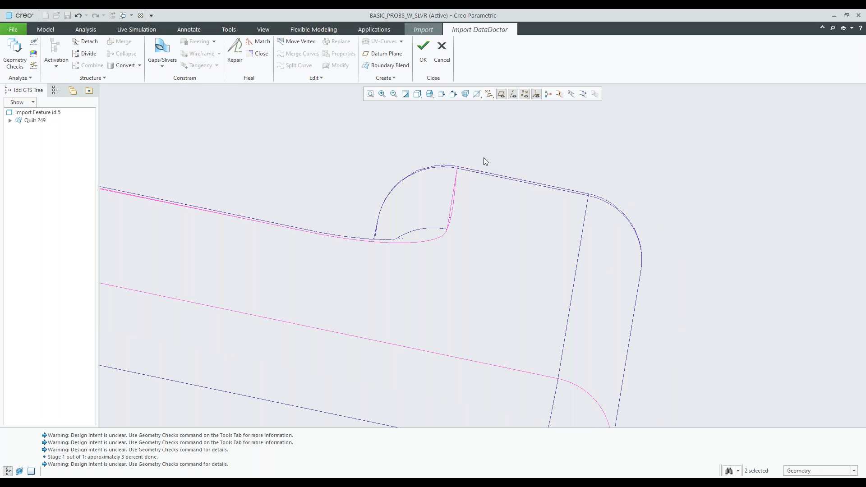
pyautogui.moveTo(483, 158)
pyautogui.mouseDown(button='middle')
pyautogui.moveTo(480, 195)
pyautogui.moveTo(456, 223)
pyautogui.mouseUp(button='middle')
pyautogui.keyDown('shift'); pyautogui.moveTo(480, 254); pyautogui.dragTo(679, 153, button='middle'); pyautogui.keyUp('shift')
# - Highlight the slot's bottom round and the front face to examine the gap between them
pyautogui.click(307, 165)
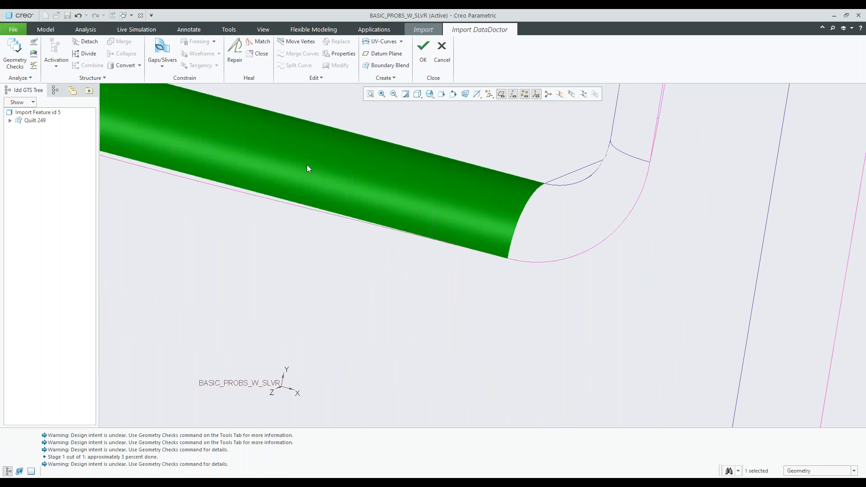
pyautogui.scroll(3, 289, 229)
pyautogui.keyDown('ctrl'); pyautogui.click(259, 221); pyautogui.keyUp('ctrl')
pyautogui.scroll(-5, 334, 212)
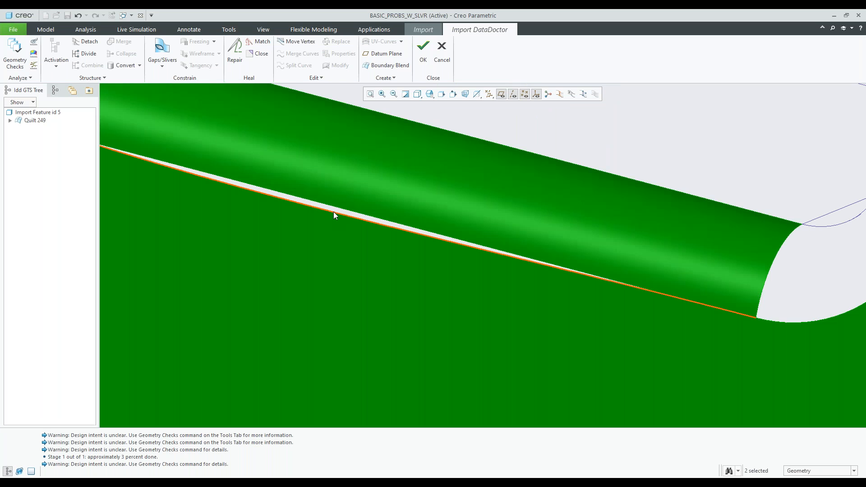
pyautogui.scroll(5, 333, 212)
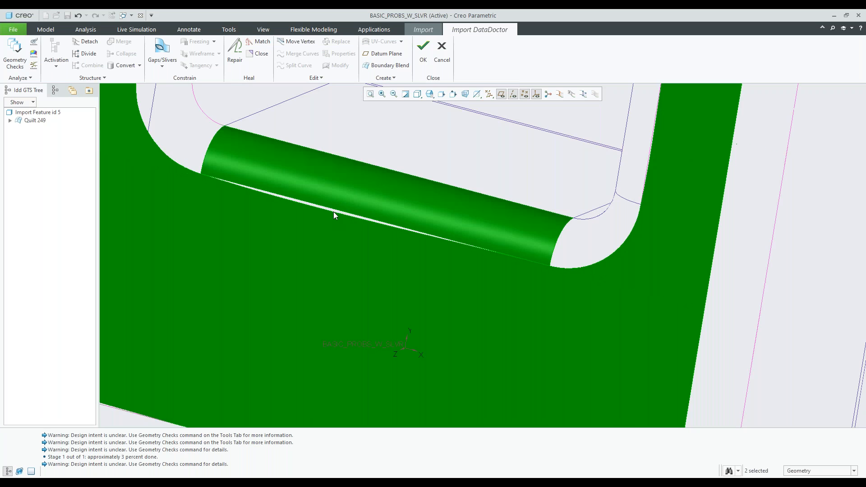
# - Examine the gaps along the front face's remaining side and lower edges, and clear the selection
pyautogui.moveTo(394, 232); pyautogui.dragTo(351, 199, button='middle')
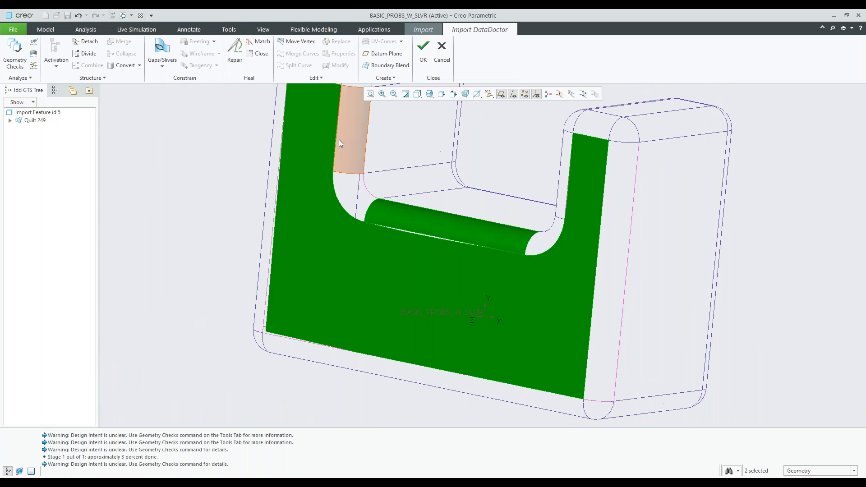
pyautogui.scroll(-5, 328, 137)
pyautogui.scroll(-2, 348, 143)
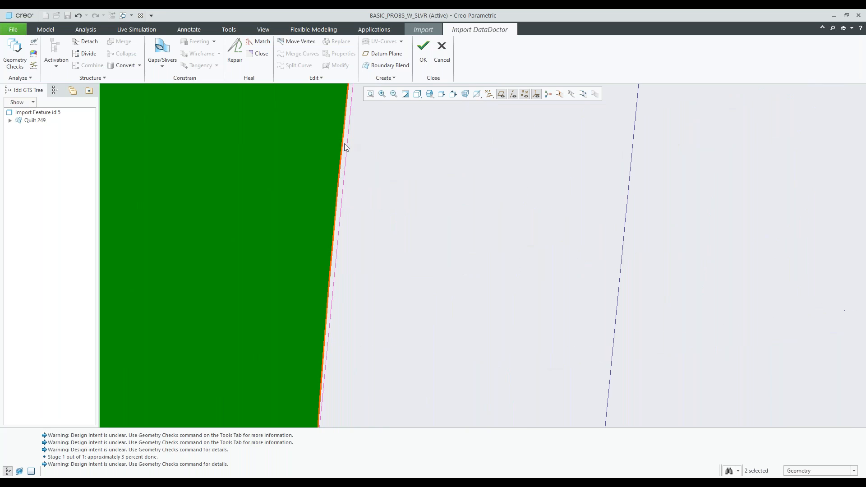
pyautogui.scroll(4, 345, 146)
pyautogui.scroll(5, 344, 143)
pyautogui.scroll(-4, 254, 291)
pyautogui.scroll(-5, 264, 279)
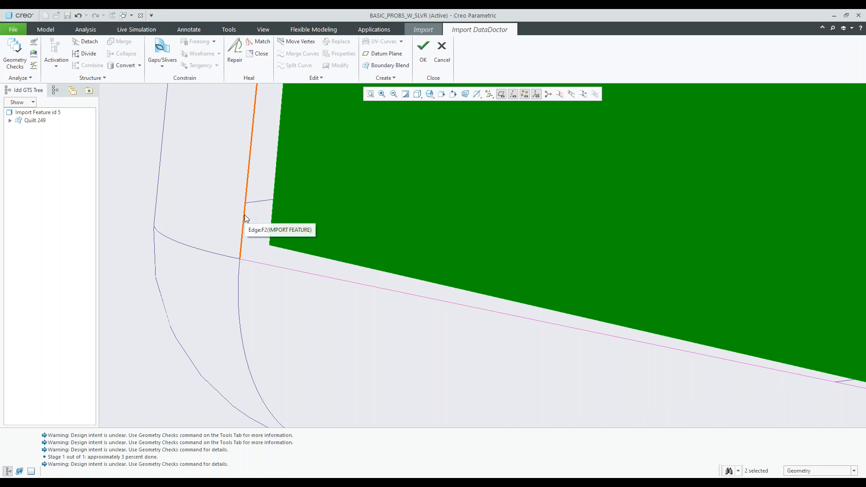
pyautogui.scroll(3, 258, 269)
pyautogui.scroll(5, 259, 269)
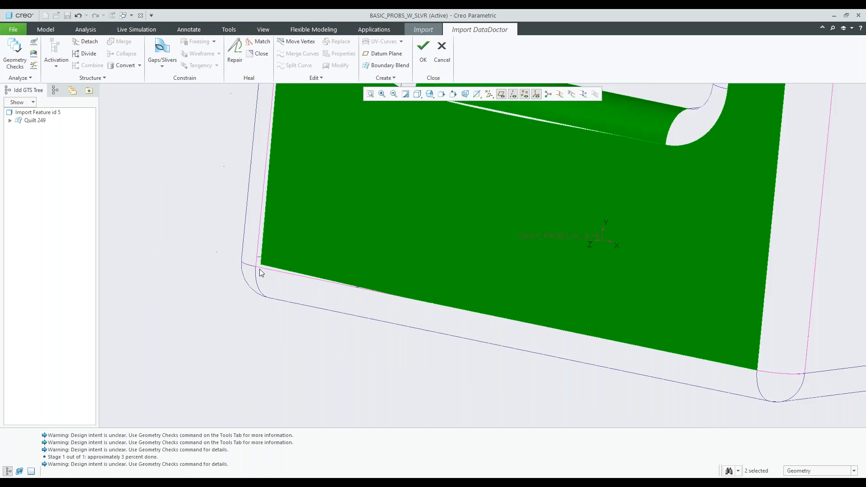
pyautogui.click(585, 261)
# - Turn on the wireframe display and inspect which edges around the slot belong to the wireframe
pyautogui.moveTo(558, 239); pyautogui.dragTo(569, 224, button='middle')
pyautogui.keyDown('shift'); pyautogui.moveTo(498, 176); pyautogui.dragTo(468, 221, button='middle'); pyautogui.keyUp('shift')
pyautogui.scroll(-2, 442, 169)
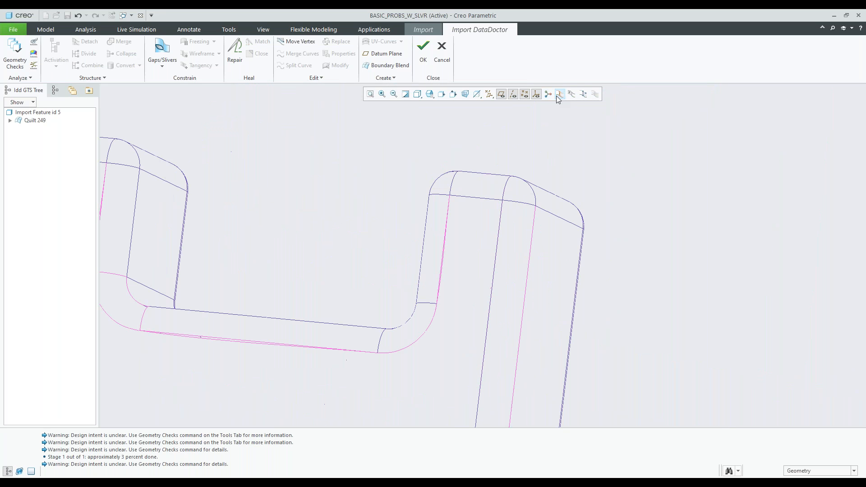
pyautogui.click(559, 94)
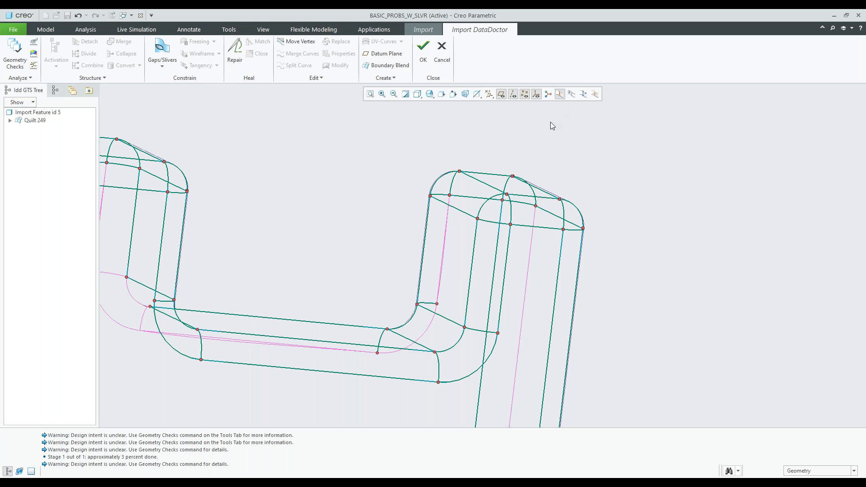
pyautogui.keyDown('shift'); pyautogui.moveTo(505, 139); pyautogui.dragTo(474, 122, button='middle'); pyautogui.keyUp('shift')
pyautogui.moveTo(539, 139)
pyautogui.mouseDown(button='middle')
pyautogui.moveTo(529, 142)
pyautogui.moveTo(540, 149)
pyautogui.mouseUp(button='middle')
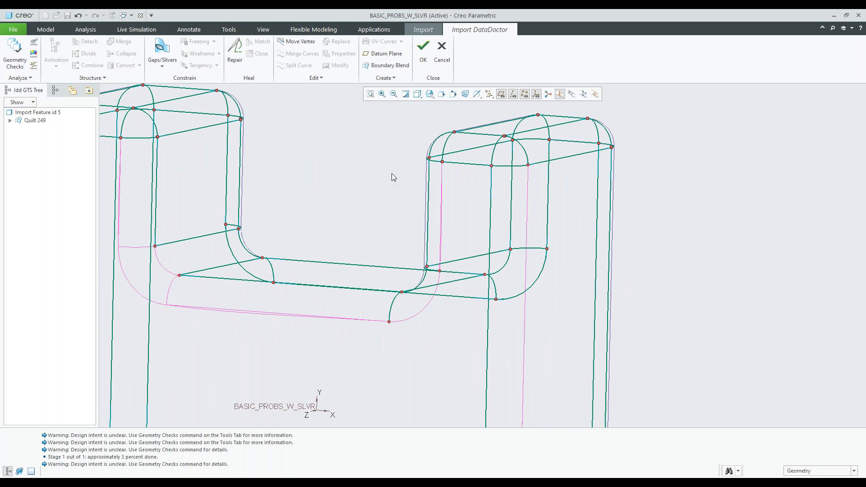
pyautogui.scroll(2, 392, 173)
pyautogui.moveTo(392, 173); pyautogui.dragTo(424, 194, button='middle')
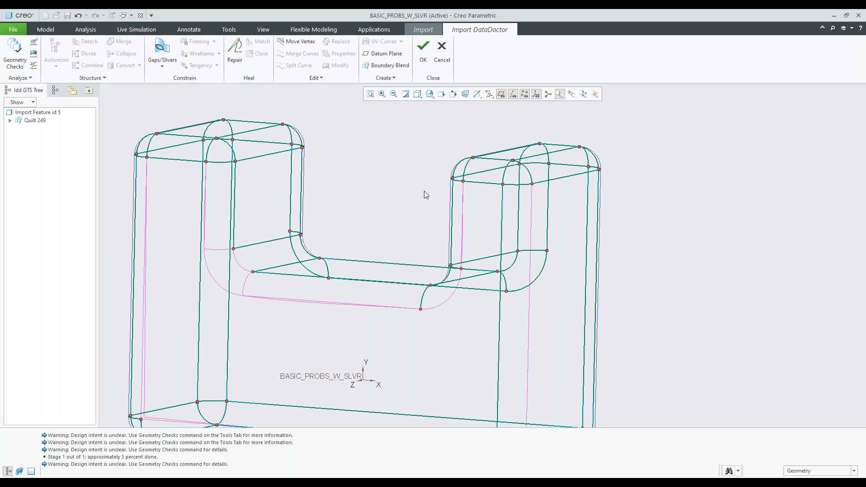
pyautogui.moveTo(422, 213); pyautogui.dragTo(381, 146, button='middle')
pyautogui.keyDown('shift'); pyautogui.moveTo(477, 208); pyautogui.dragTo(452, 213, button='middle'); pyautogui.keyUp('shift')
pyautogui.scroll(-3, 261, 184)
pyautogui.scroll(8, 355, 193)
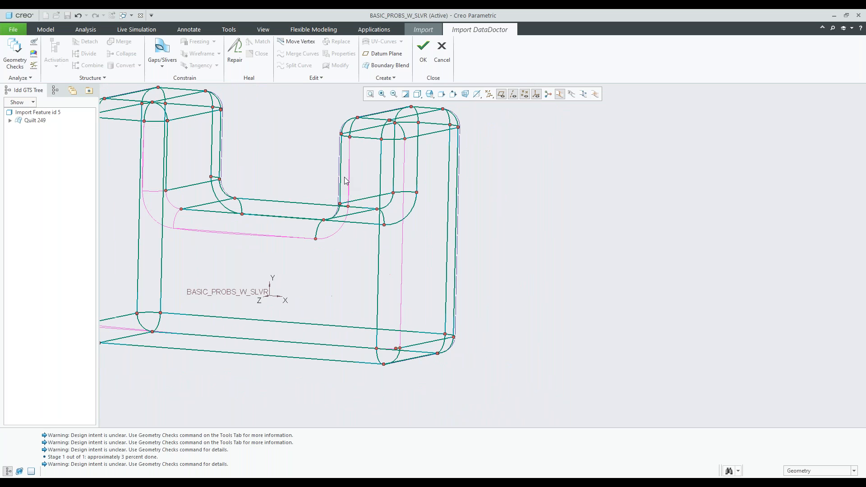
# - Begin a new gap definition with the slot's front edge chain, 1-sided edges 66, 52 and 44, as Side 1
pyautogui.moveTo(358, 168); pyautogui.dragTo(365, 205, button='middle')
pyautogui.click(162, 47)
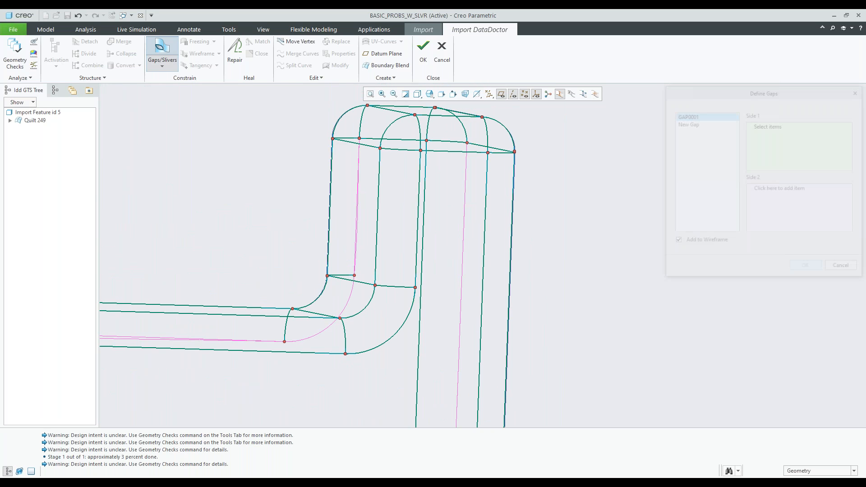
pyautogui.scroll(6, 346, 235)
pyautogui.scroll(2, 346, 235)
pyautogui.click(371, 211)
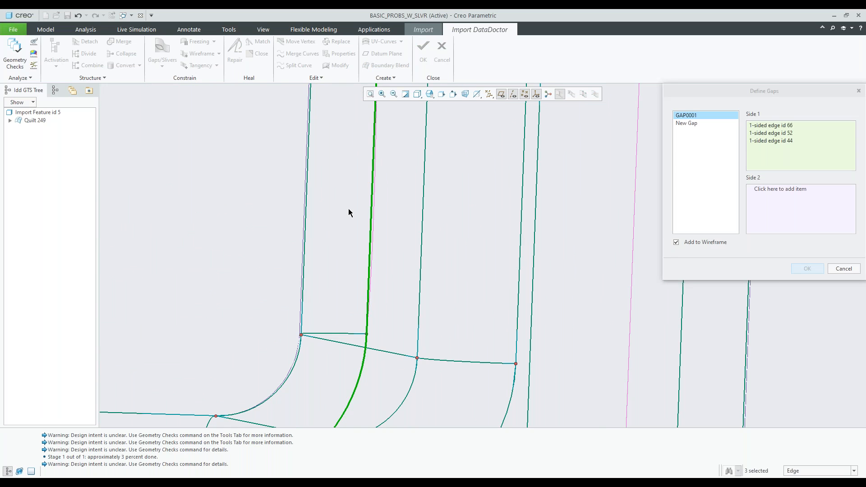
pyautogui.scroll(-5, 348, 211)
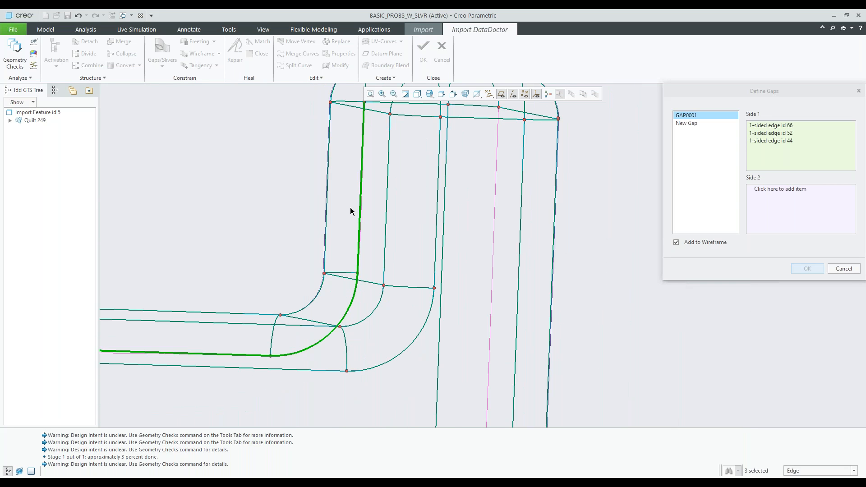
pyautogui.scroll(-3, 354, 207)
pyautogui.moveTo(354, 207); pyautogui.dragTo(361, 205, button='middle')
# - Set 1-sided edges 91, 90 and 89 as the gap's Side 2, keep Add to Wireframe enabled, and accept the gap
pyautogui.click(747, 193)
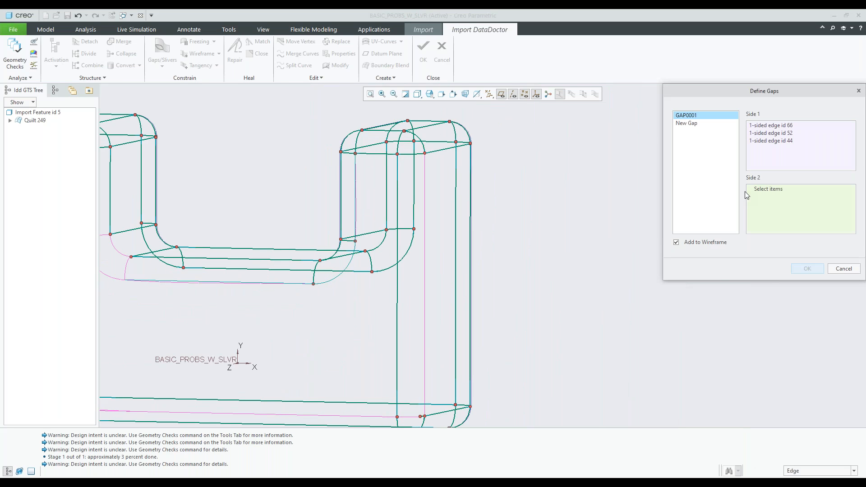
pyautogui.scroll(4, 331, 202)
pyautogui.click(332, 202)
pyautogui.scroll(-1, 332, 199)
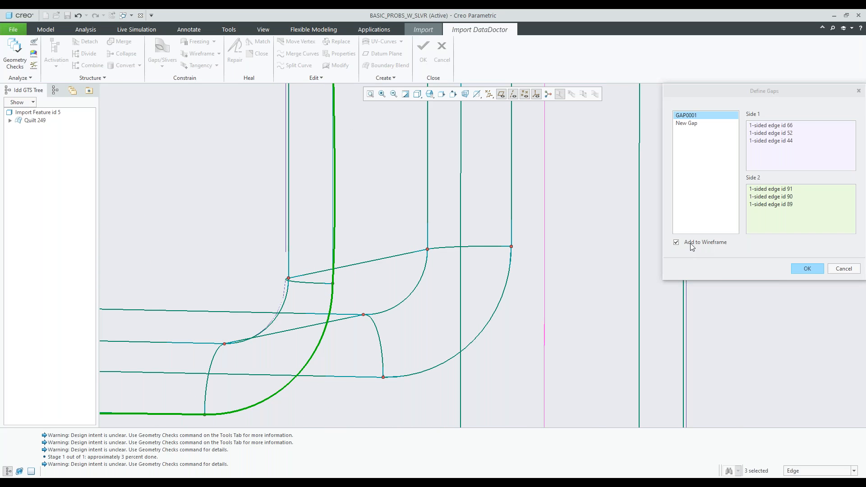
pyautogui.click(801, 270)
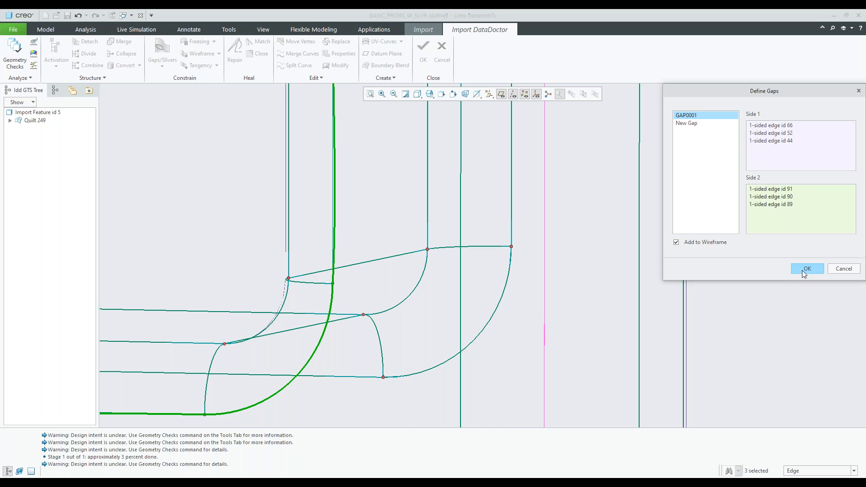
pyautogui.click(806, 269)
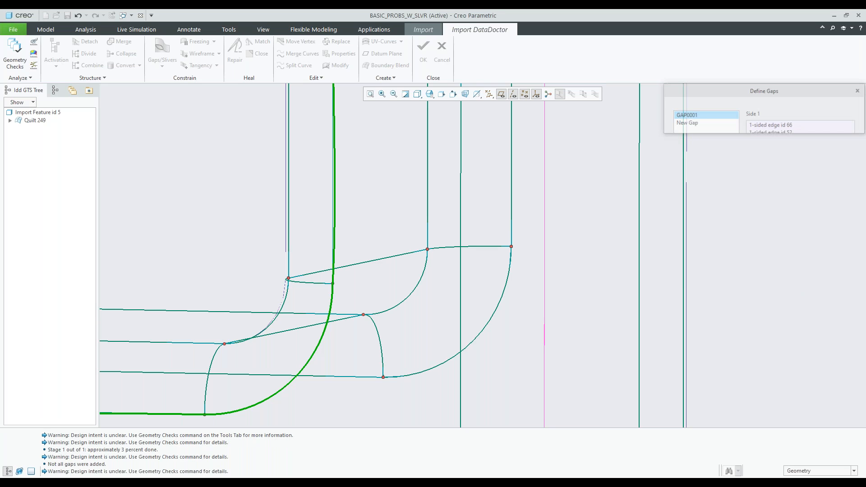
# - Start Repair on the slot's vertical round and the adjoining front face
pyautogui.scroll(2, 416, 318)
pyautogui.moveTo(412, 258)
pyautogui.keyDown('shift'); pyautogui.mouseDown(button='middle')
pyautogui.moveTo(437, 295)
pyautogui.moveTo(435, 270)
pyautogui.moveTo(419, 271)
pyautogui.mouseUp(button='middle'); pyautogui.keyUp('shift')
pyautogui.scroll(-3, 394, 259)
pyautogui.scroll(5, 420, 270)
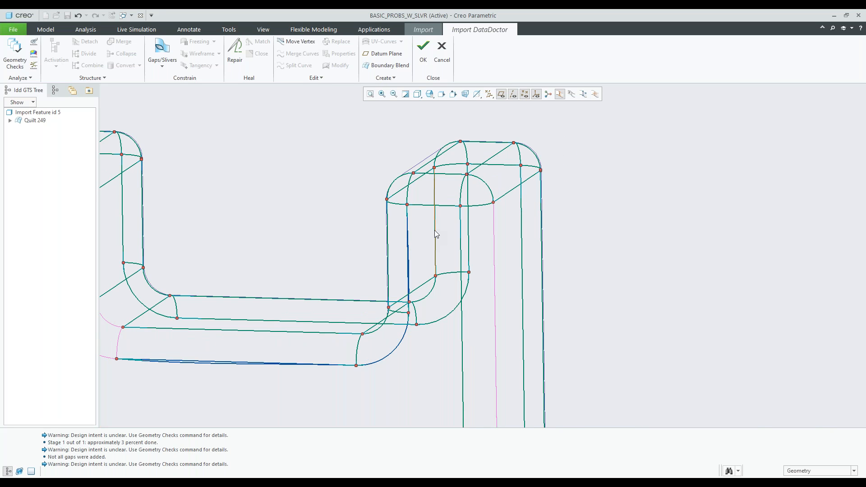
pyautogui.click(415, 247)
pyautogui.scroll(-5, 395, 240)
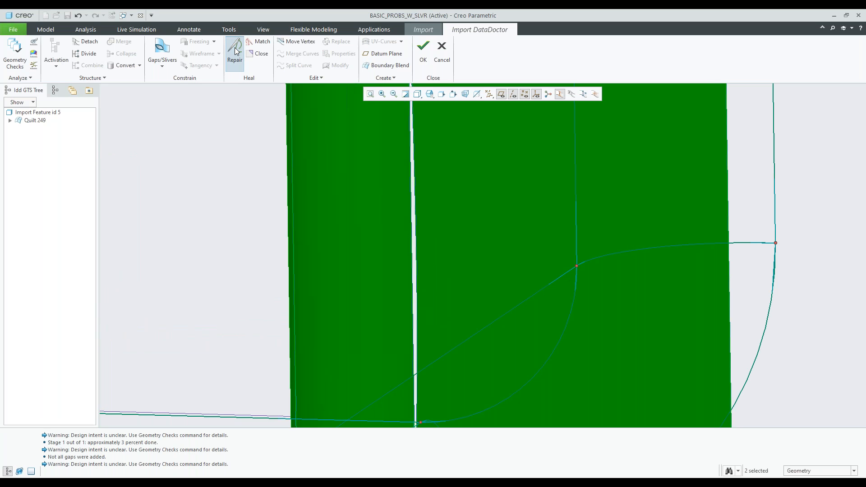
pyautogui.click(235, 51)
# - Examine the Repair preview where the slot's vertical round meets the front face, comparing the edges at close range
pyautogui.scroll(6, 296, 242)
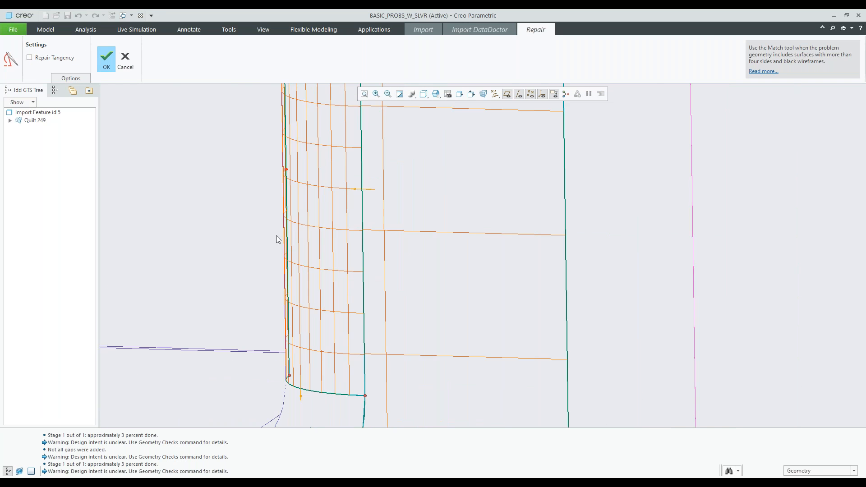
pyautogui.keyDown('shift'); pyautogui.moveTo(342, 250); pyautogui.dragTo(381, 254, button='middle'); pyautogui.keyUp('shift')
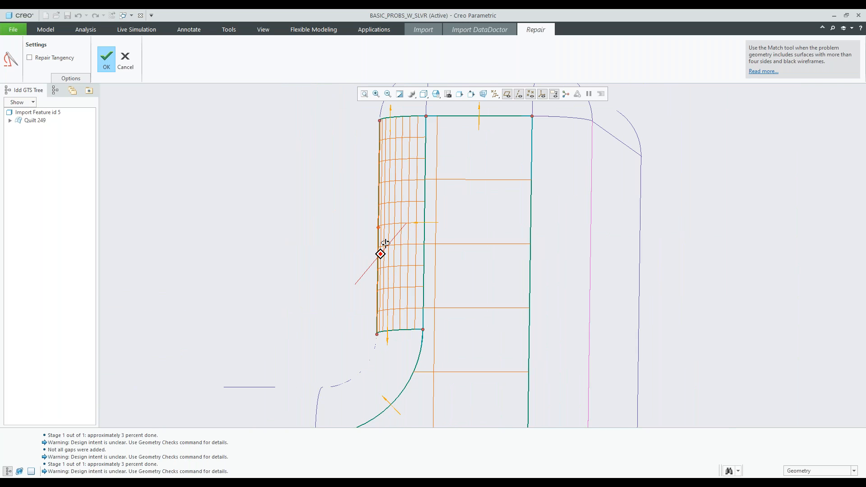
pyautogui.scroll(-5, 427, 217)
pyautogui.scroll(4, 420, 218)
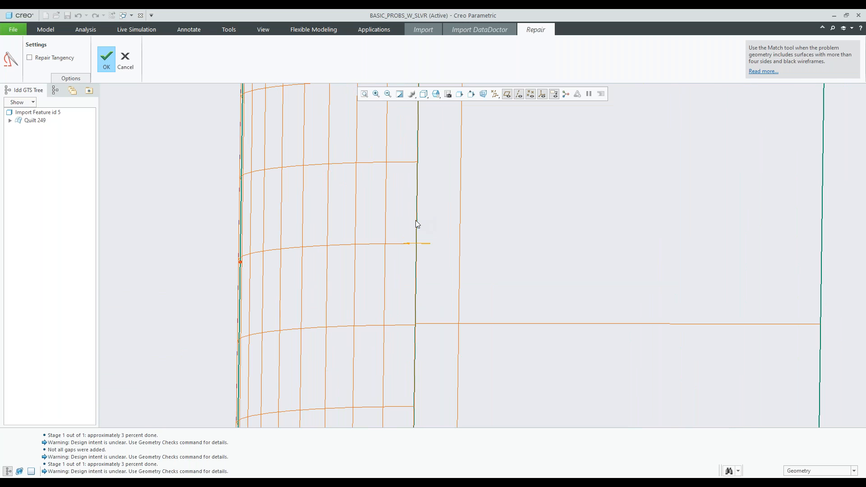
pyautogui.scroll(1, 369, 258)
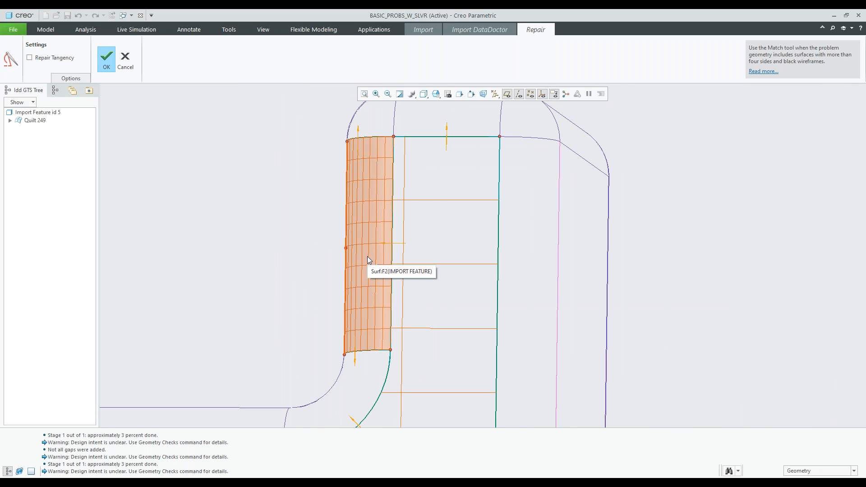
pyautogui.scroll(2, 367, 256)
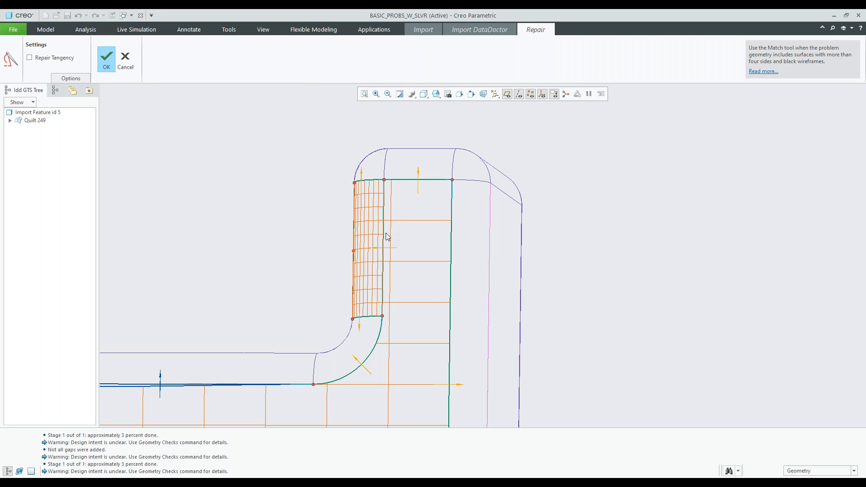
pyautogui.scroll(-1, 388, 246)
pyautogui.scroll(-1, 389, 247)
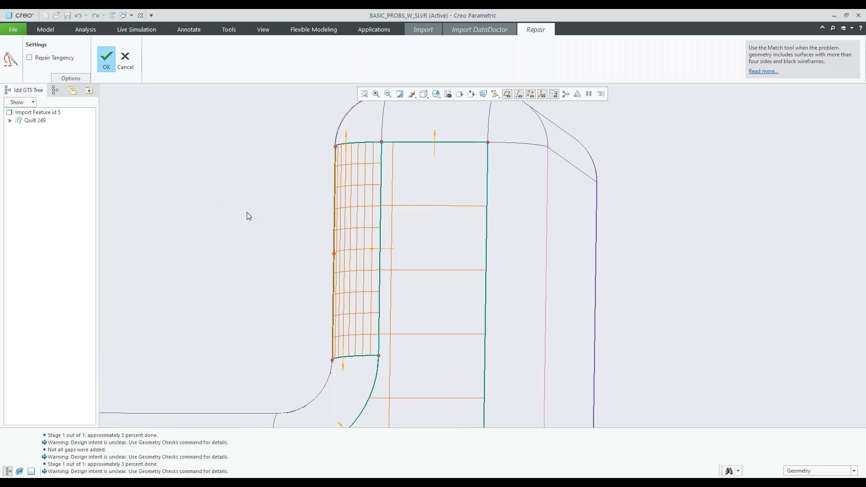
pyautogui.keyDown('shift'); pyautogui.moveTo(281, 239); pyautogui.dragTo(237, 255, button='middle'); pyautogui.keyUp('shift')
pyautogui.scroll(-1, 327, 242)
pyautogui.scroll(-4, 326, 242)
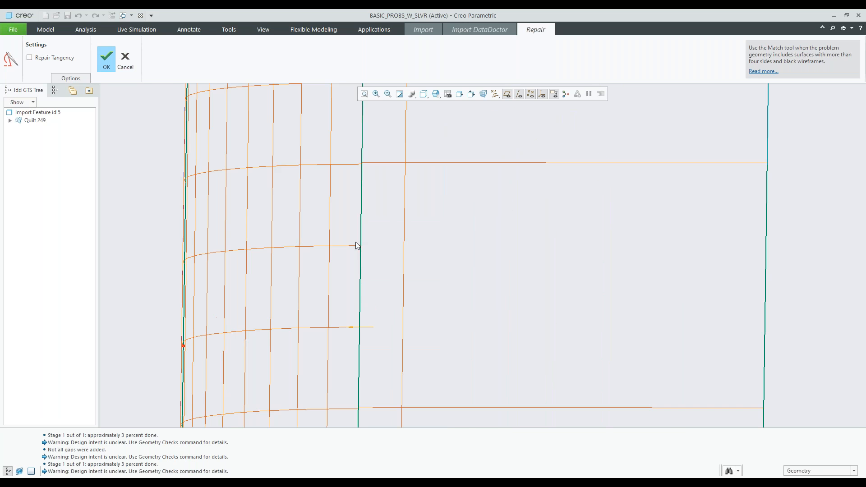
pyautogui.scroll(-3, 368, 239)
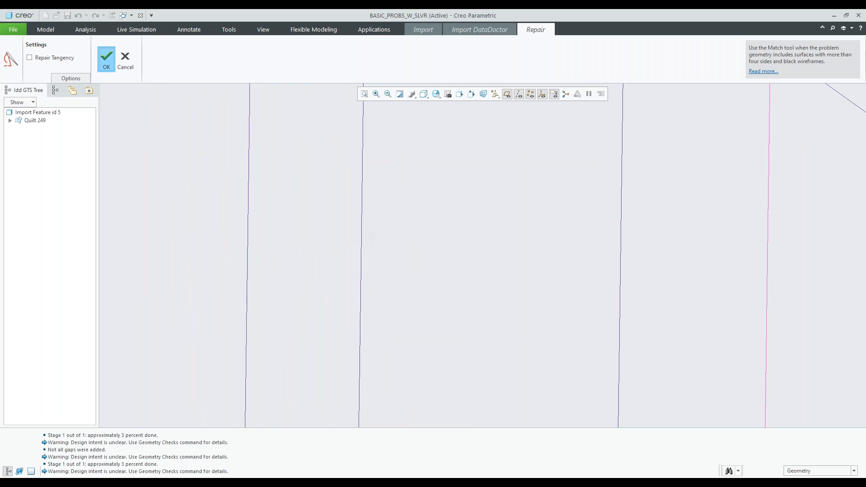
pyautogui.scroll(5, 229, 216)
pyautogui.moveTo(281, 253)
pyautogui.keyDown('shift'); pyautogui.mouseDown(button='middle')
pyautogui.moveTo(445, 254)
pyautogui.moveTo(443, 265)
pyautogui.moveTo(446, 253)
pyautogui.mouseUp(button='middle'); pyautogui.keyUp('shift')
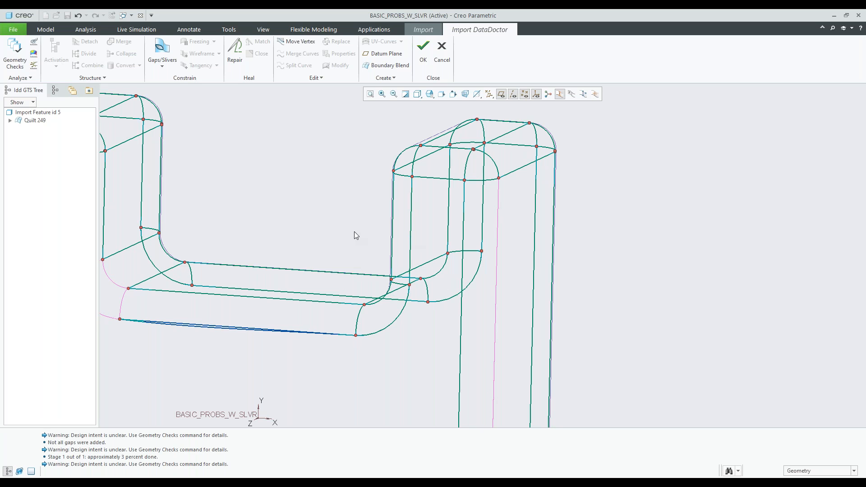
# - Try to replace the straight front edge along the slot floor with the curved 1-sided edge beside it, and undo the replacement
pyautogui.moveTo(301, 253)
pyautogui.mouseDown(button='middle')
pyautogui.moveTo(443, 208)
pyautogui.moveTo(451, 275)
pyautogui.mouseUp(button='middle')
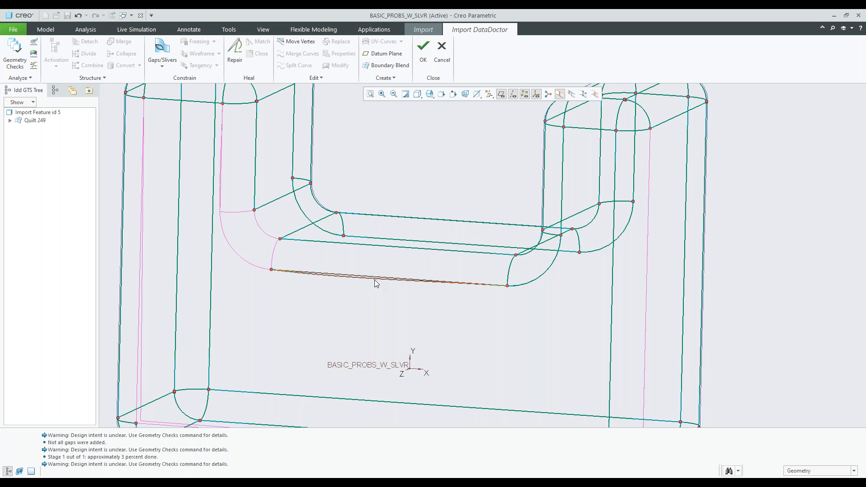
pyautogui.scroll(-4, 376, 282)
pyautogui.scroll(-1, 376, 283)
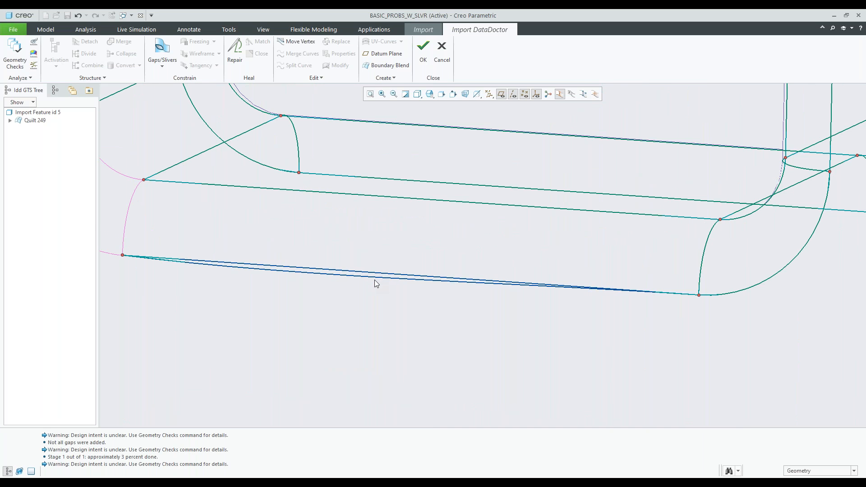
pyautogui.scroll(-3, 374, 280)
pyautogui.scroll(5, 378, 274)
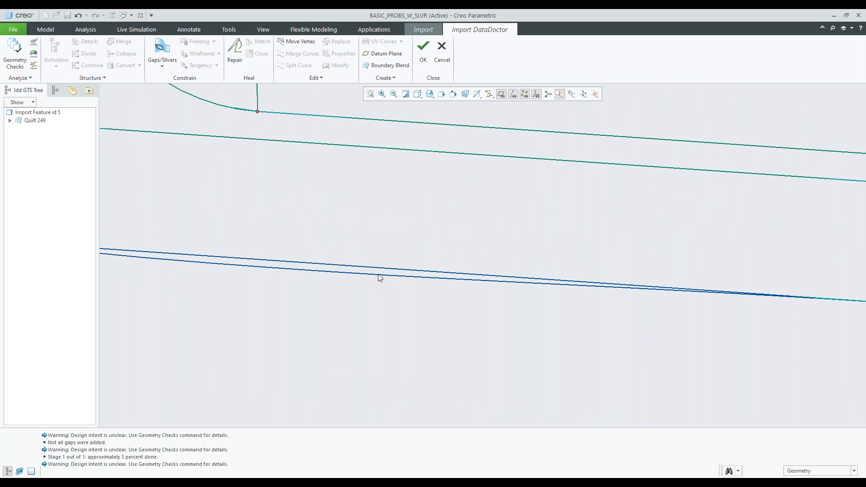
pyautogui.click(364, 274)
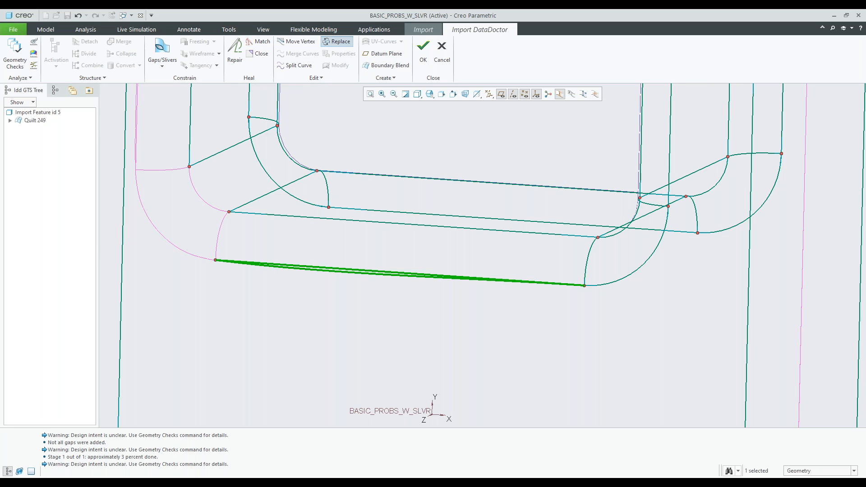
pyautogui.click(336, 42)
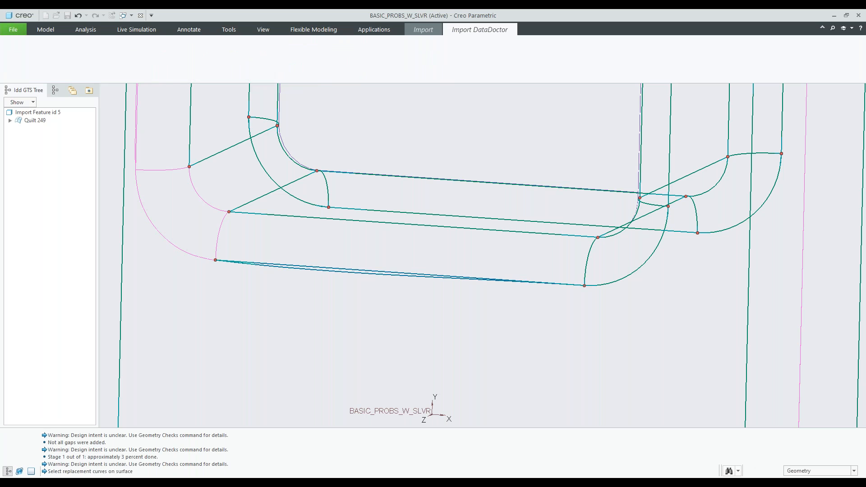
pyautogui.click(340, 273)
pyautogui.scroll(2, 342, 270)
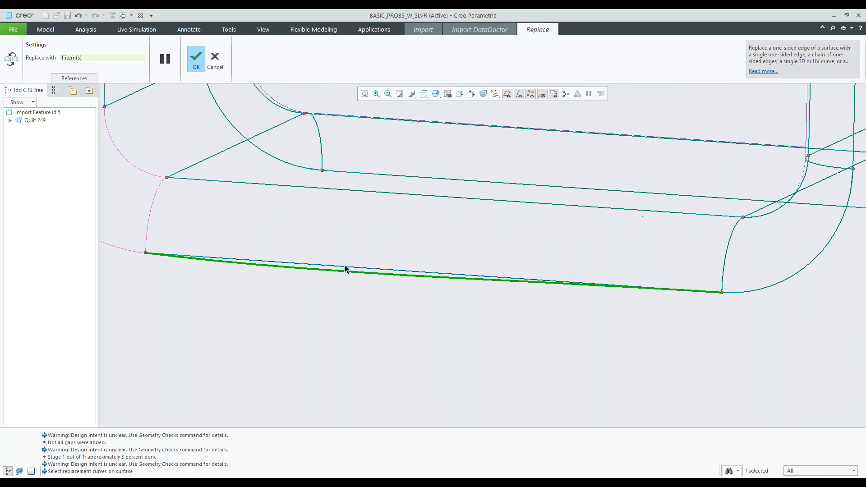
pyautogui.middleClick(345, 266)
pyautogui.scroll(-5, 410, 242)
pyautogui.hotkey('ctrl', 'z')
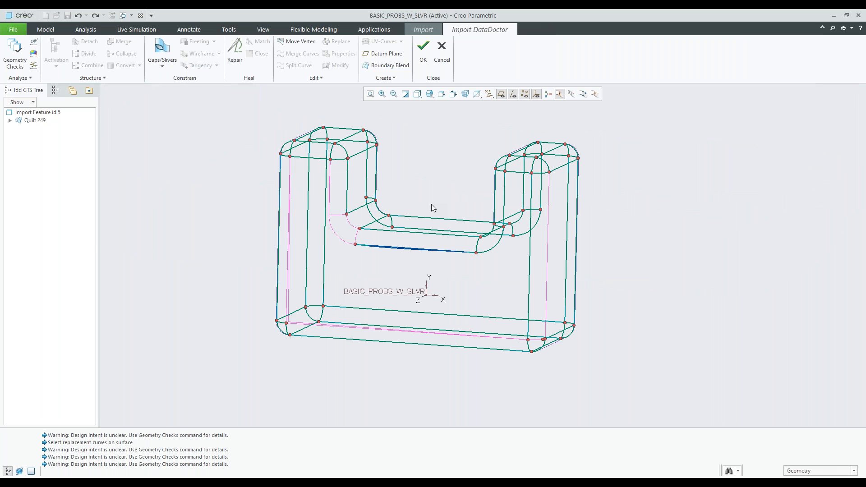
# - Try Repair on the front face together with the slot floor's front round, and cancel it after previewing the surfaces
pyautogui.scroll(3, 431, 204)
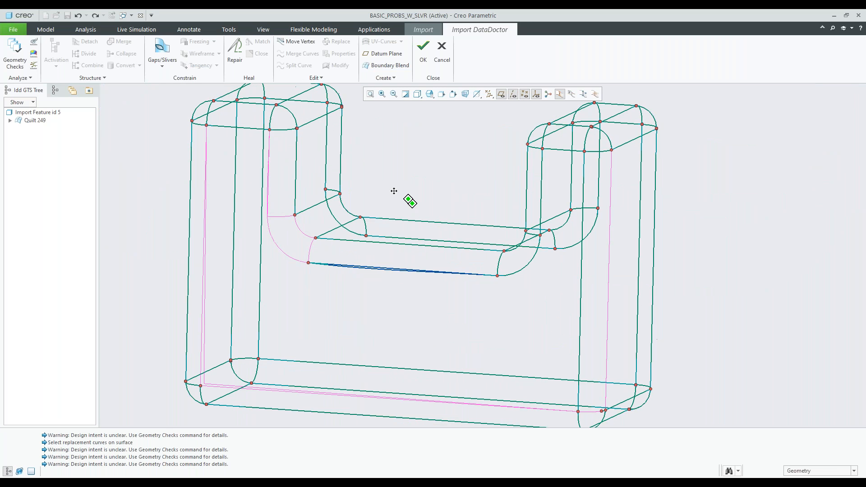
pyautogui.keyDown('shift'); pyautogui.moveTo(394, 191); pyautogui.dragTo(386, 188, button='middle'); pyautogui.keyUp('shift')
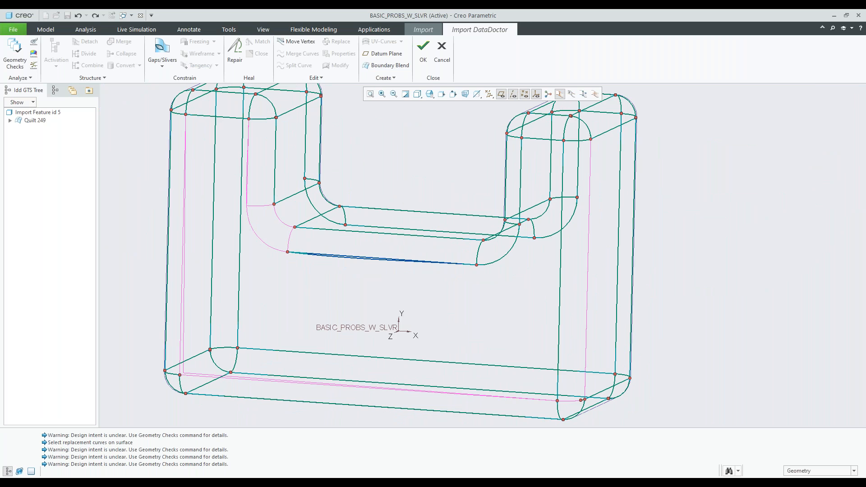
pyautogui.click(355, 266)
pyautogui.keyDown('ctrl'); pyautogui.click(356, 255); pyautogui.keyUp('ctrl')
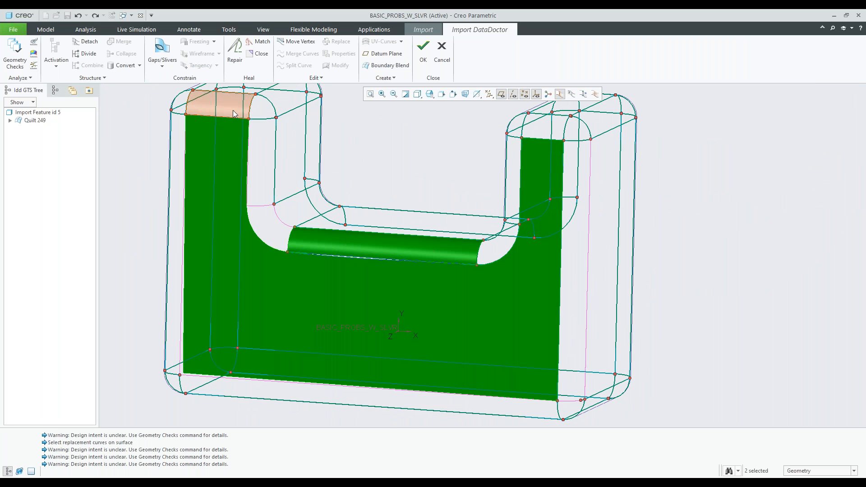
pyautogui.click(234, 50)
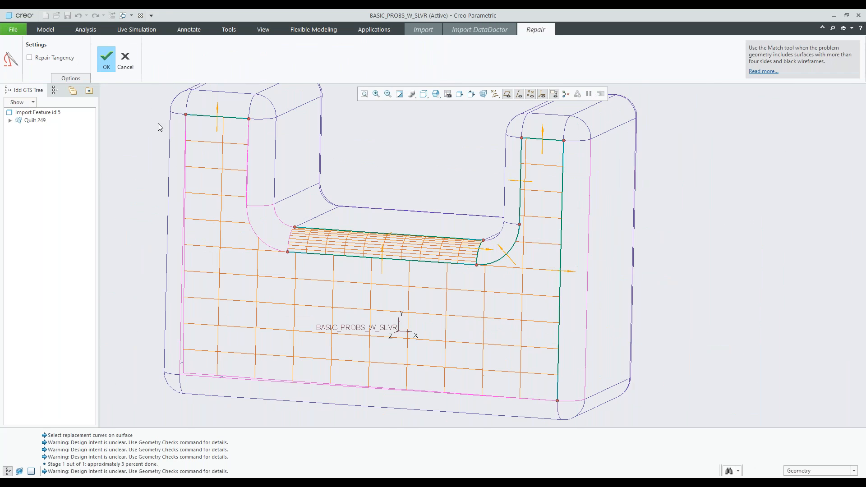
pyautogui.click(125, 59)
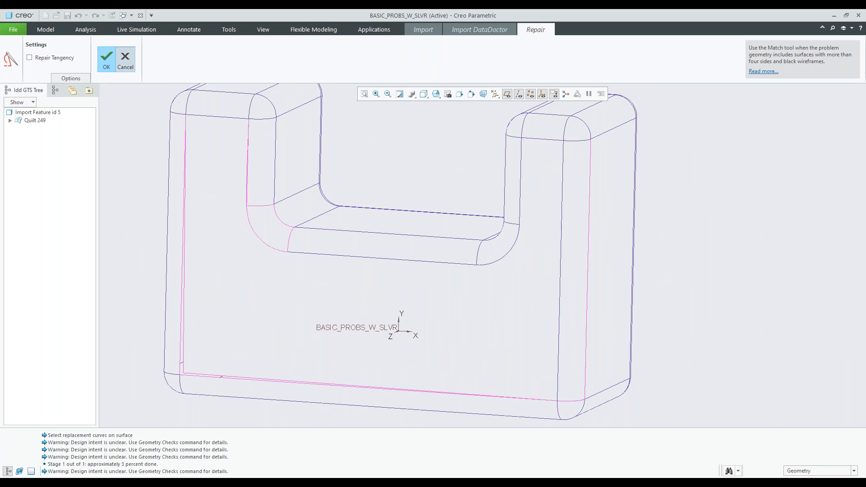
# - Replace the detached front surface's curved edge beneath the slot with the adjoining straight edge of the slot floor's round
pyautogui.keyDown('shift'); pyautogui.moveTo(421, 201); pyautogui.dragTo(422, 247, button='middle'); pyautogui.keyUp('shift')
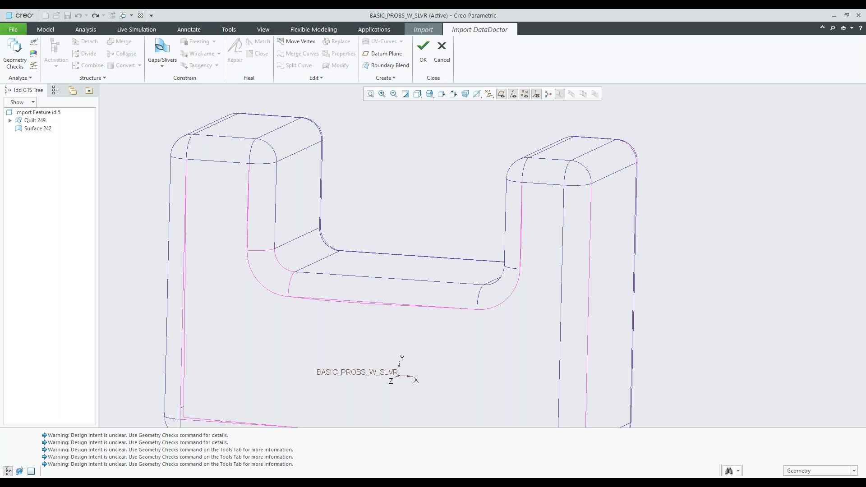
pyautogui.keyDown('shift'); pyautogui.moveTo(391, 242); pyautogui.dragTo(388, 188, button='middle'); pyautogui.keyUp('shift')
pyautogui.scroll(-3, 367, 247)
pyautogui.click(359, 252)
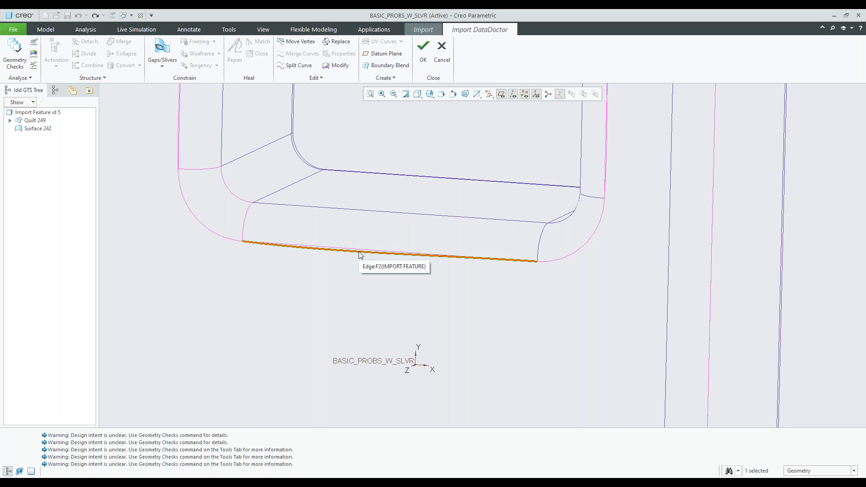
pyautogui.click(337, 42)
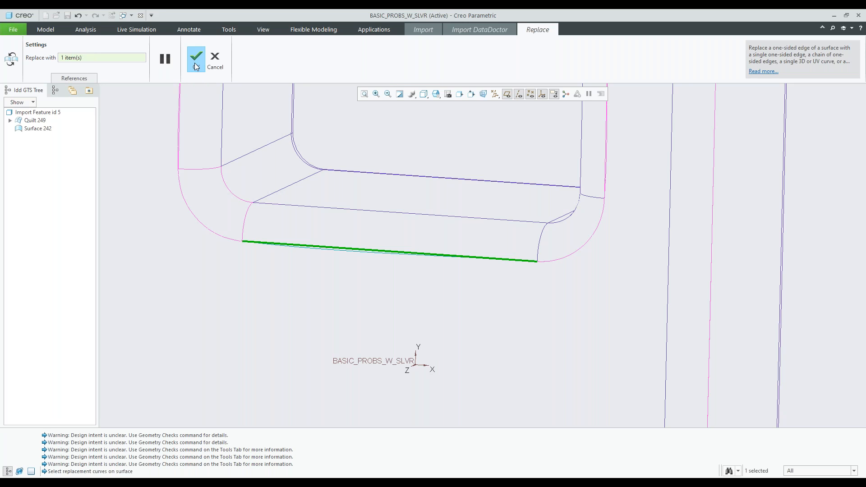
pyautogui.click(195, 65)
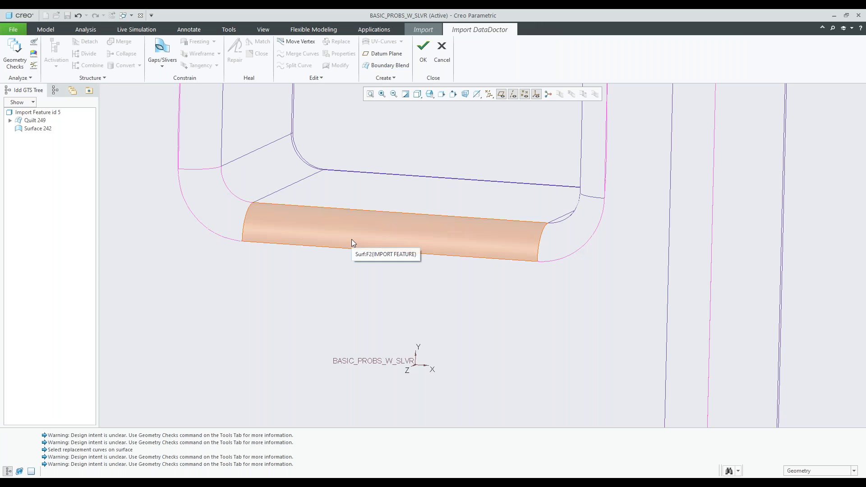
# - Examine the 1-sided edges that remain along both vertical walls and lower corners of the slot
pyautogui.scroll(3, 352, 239)
pyautogui.keyDown('shift'); pyautogui.moveTo(353, 239); pyautogui.dragTo(316, 261, button='middle'); pyautogui.keyUp('shift')
pyautogui.scroll(-5, 475, 186)
pyautogui.scroll(5, 477, 187)
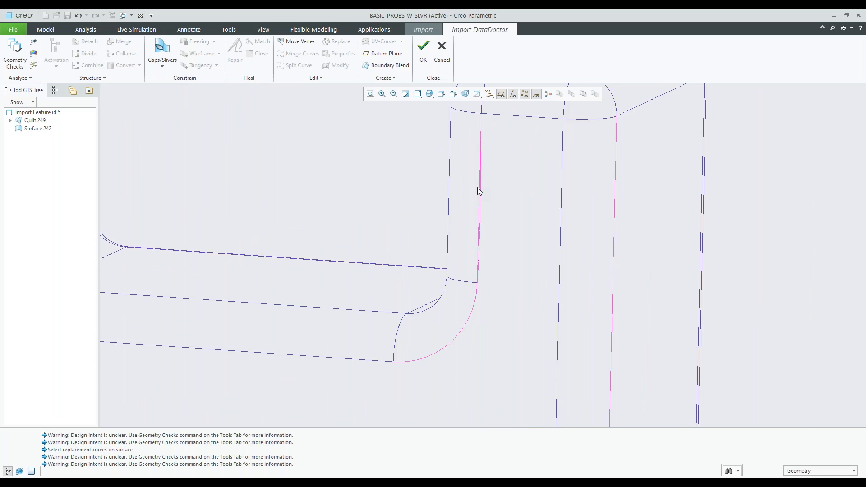
pyautogui.keyDown('shift'); pyautogui.moveTo(353, 158); pyautogui.dragTo(376, 221, button='middle'); pyautogui.keyUp('shift')
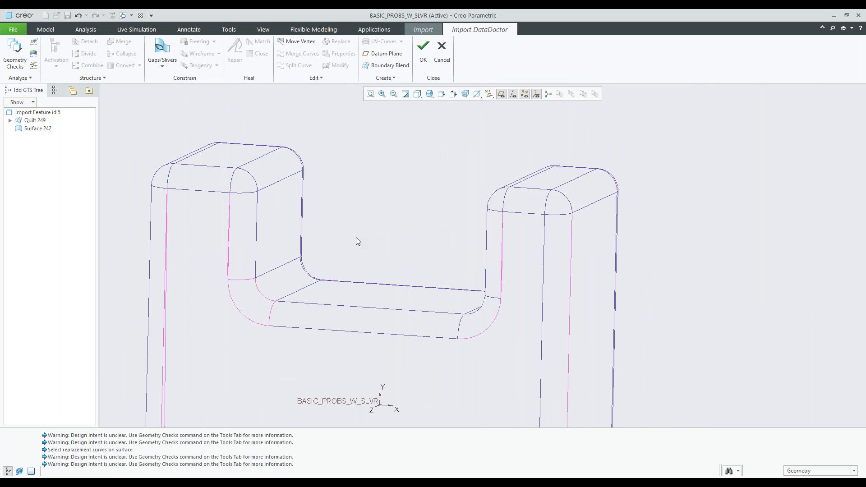
pyautogui.scroll(-2, 221, 275)
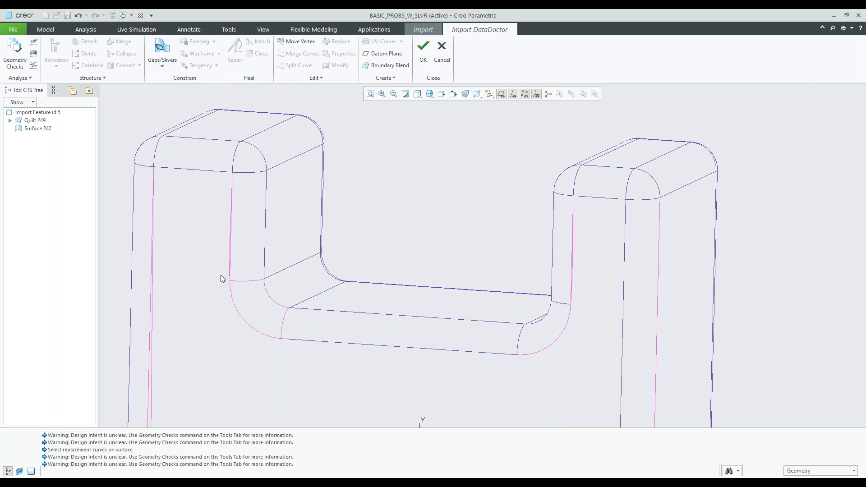
pyautogui.scroll(-3, 220, 275)
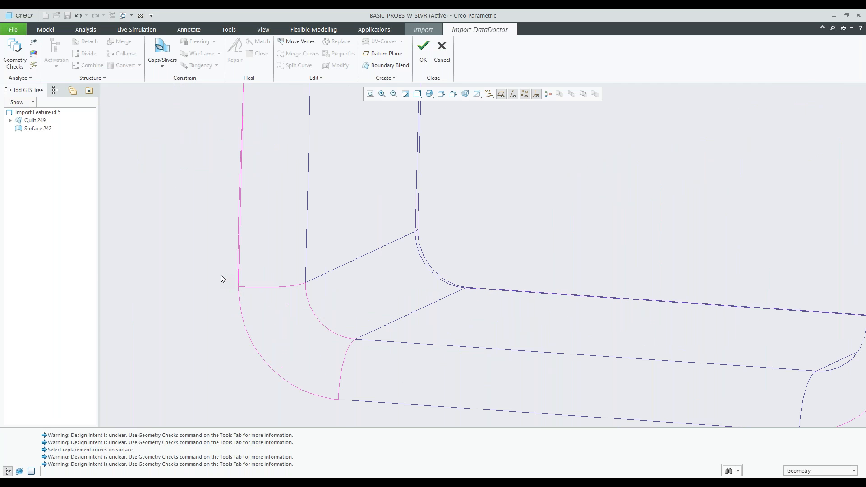
pyautogui.scroll(-1, 220, 275)
# - Modify the detached front surface's outer vertical edge by moving its middle control point toward the neighbouring 1-sided edge, and accept the curve
pyautogui.scroll(4, 234, 255)
pyautogui.keyDown('shift'); pyautogui.moveTo(201, 354); pyautogui.dragTo(281, 245, button='middle'); pyautogui.keyUp('shift')
pyautogui.click(281, 244)
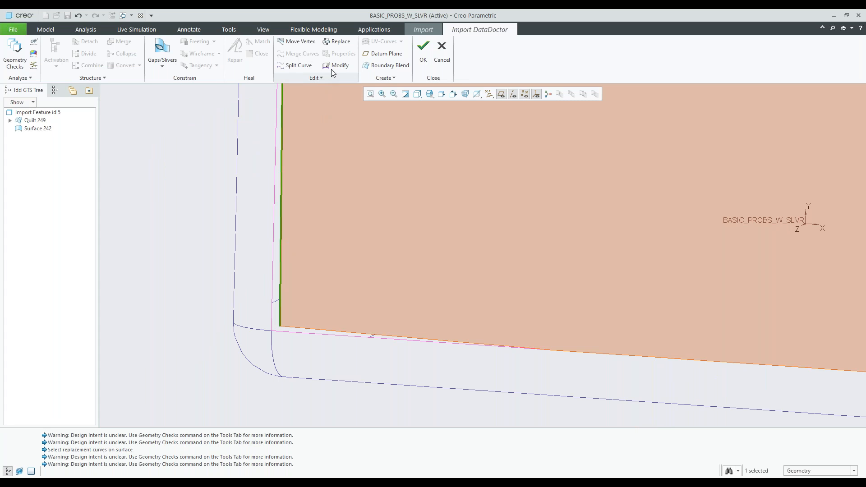
pyautogui.click(336, 65)
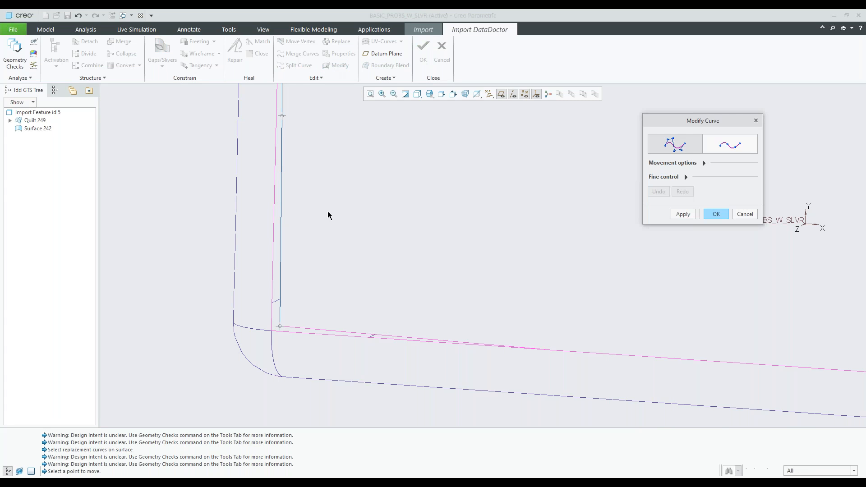
pyautogui.keyDown('shift'); pyautogui.moveTo(323, 189); pyautogui.dragTo(374, 281, button='middle'); pyautogui.keyUp('shift')
pyautogui.scroll(-3, 354, 234)
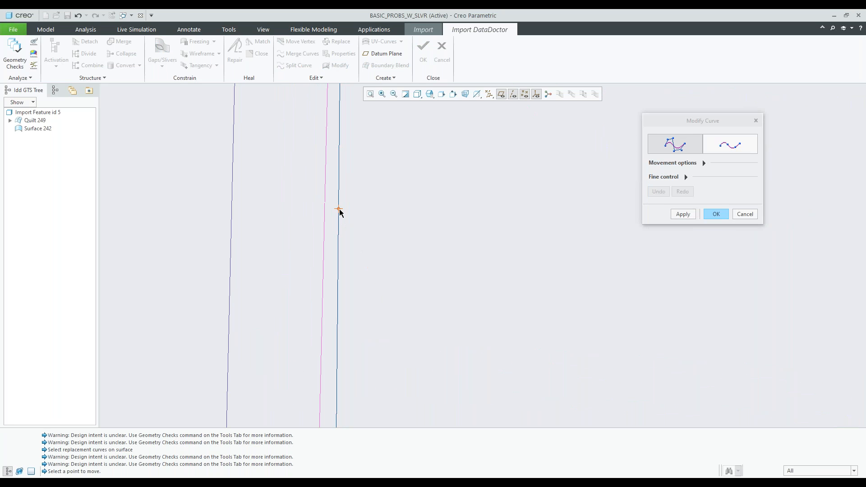
pyautogui.moveTo(338, 209); pyautogui.dragTo(329, 209)
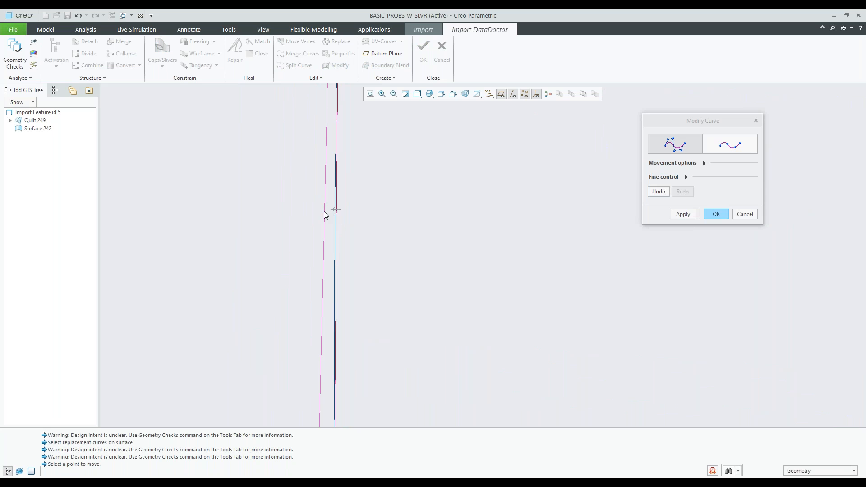
pyautogui.scroll(5, 355, 233)
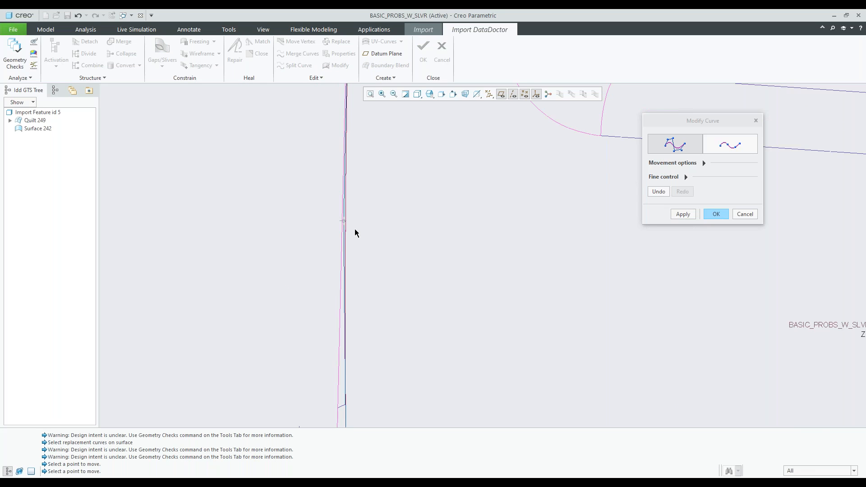
pyautogui.click(711, 214)
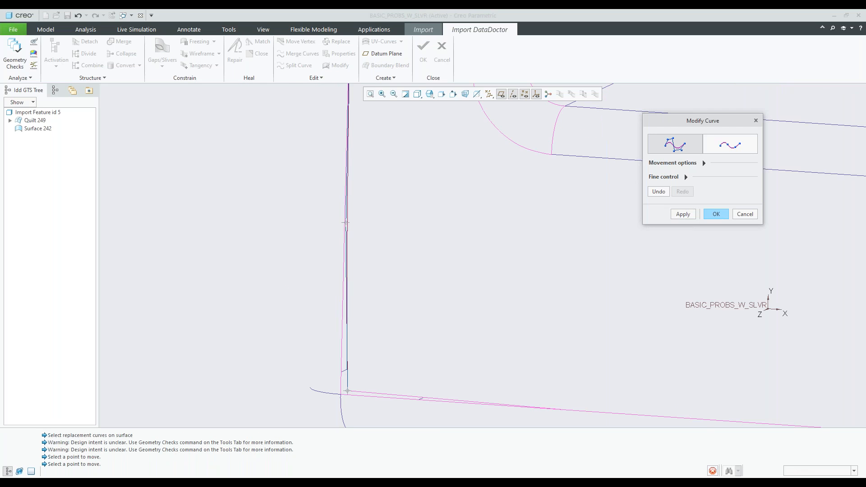
# - Move the detached front surface's lower outer corner vertex toward the neighbouring corner of the adjoining 1-sided edges
pyautogui.scroll(-4, 355, 286)
pyautogui.moveTo(403, 269)
pyautogui.mouseDown(button='middle')
pyautogui.moveTo(349, 282)
pyautogui.moveTo(338, 298)
pyautogui.mouseUp(button='middle')
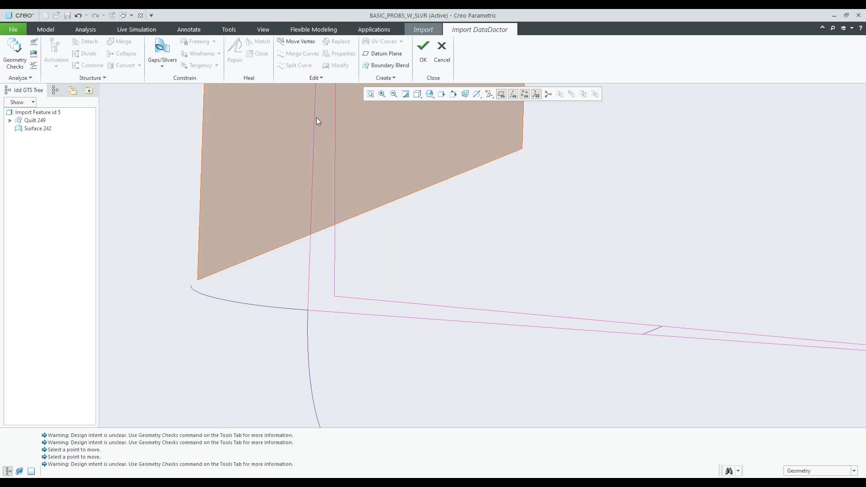
pyautogui.click(302, 43)
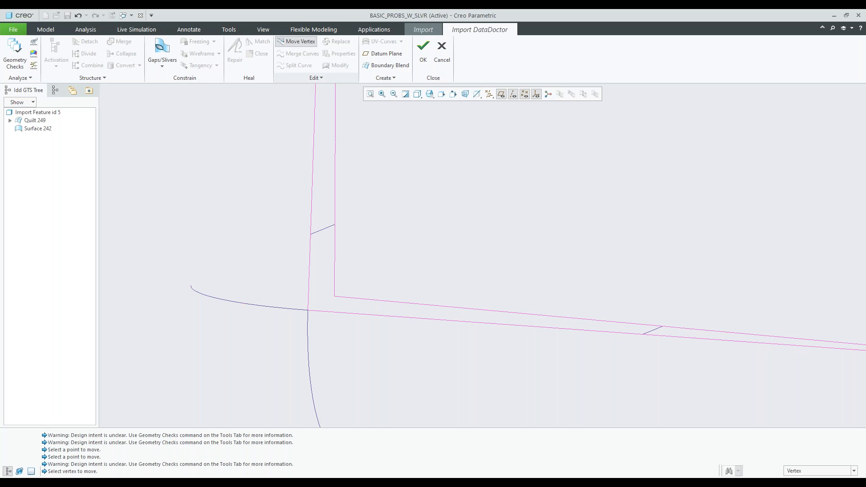
pyautogui.click(334, 296)
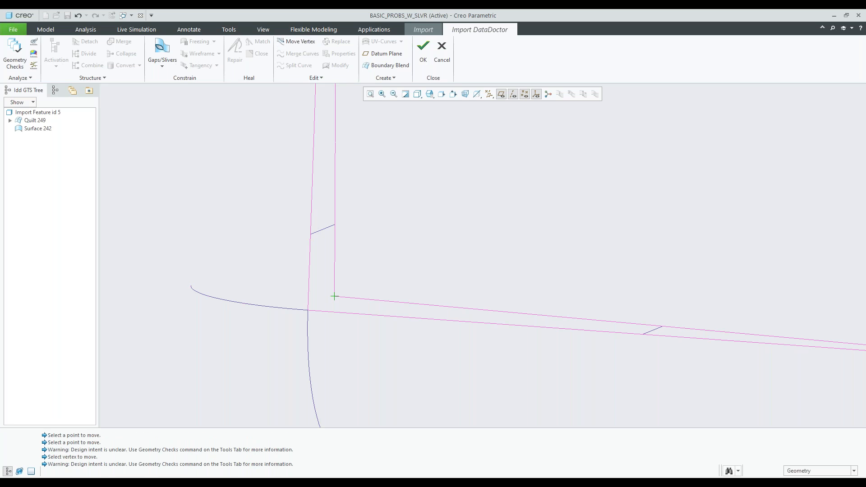
pyautogui.click(335, 296)
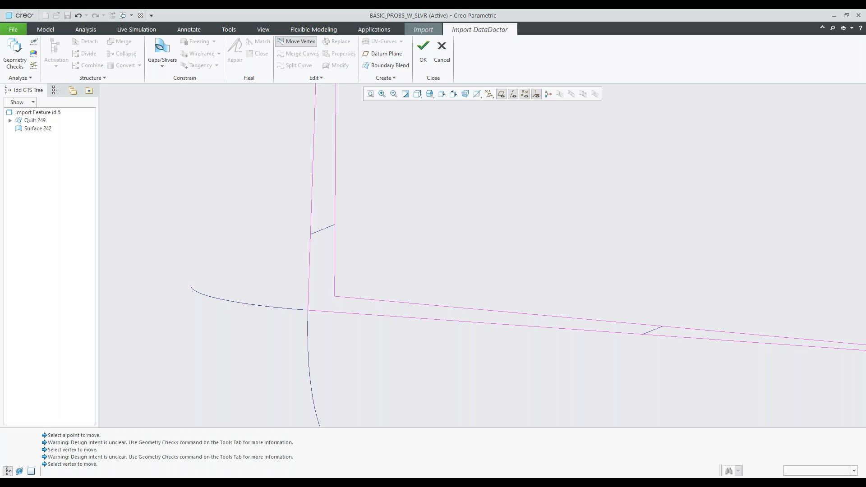
pyautogui.moveTo(333, 296); pyautogui.dragTo(311, 305)
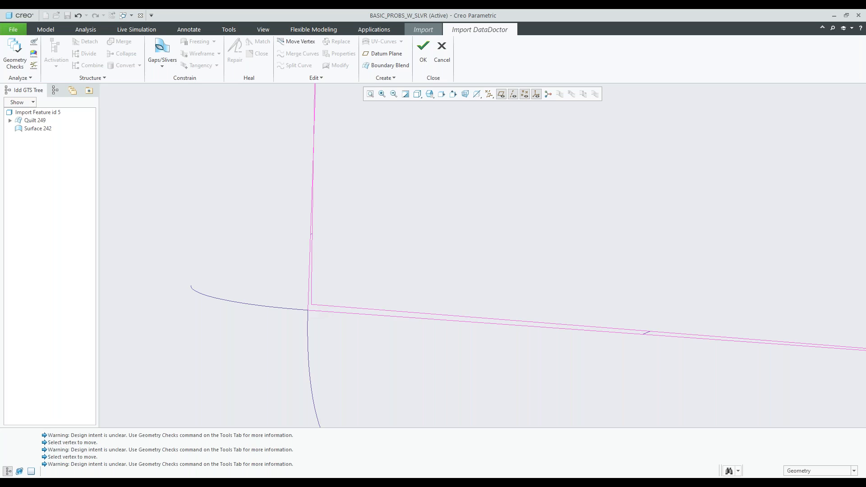
# - Examine the narrow gap remaining along the front surface's outer vertical edge and lower corner, and end the vertex move
pyautogui.scroll(2, 331, 308)
pyautogui.moveTo(330, 307); pyautogui.dragTo(336, 256, button='middle')
pyautogui.scroll(3, 350, 280)
pyautogui.scroll(-2, 350, 180)
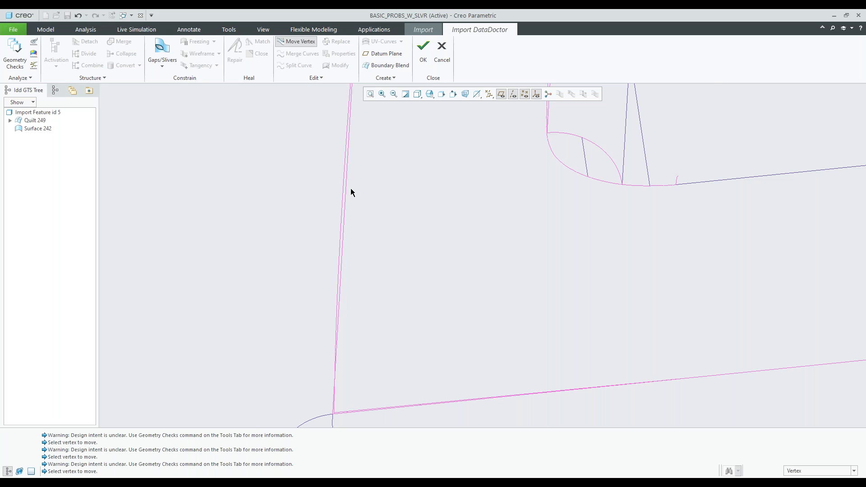
pyautogui.scroll(-2, 343, 178)
pyautogui.scroll(5, 345, 181)
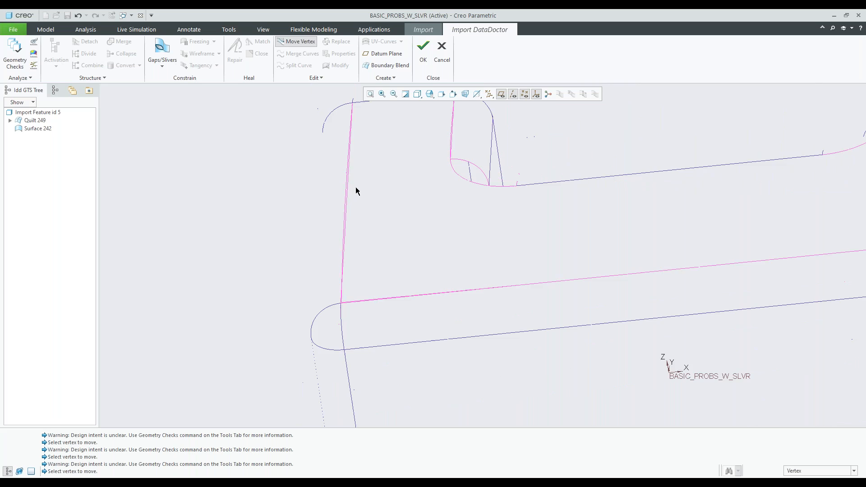
pyautogui.keyDown('shift'); pyautogui.moveTo(349, 195); pyautogui.dragTo(332, 242, button='middle'); pyautogui.keyUp('shift')
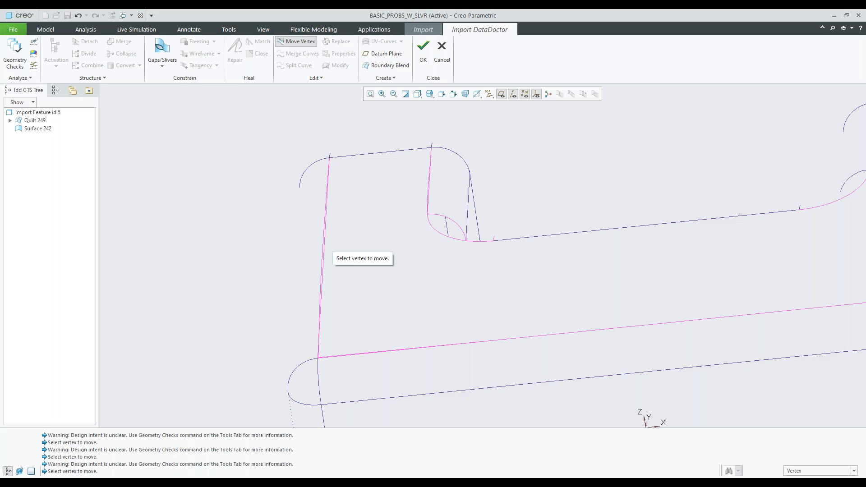
pyautogui.middleClick(265, 244)
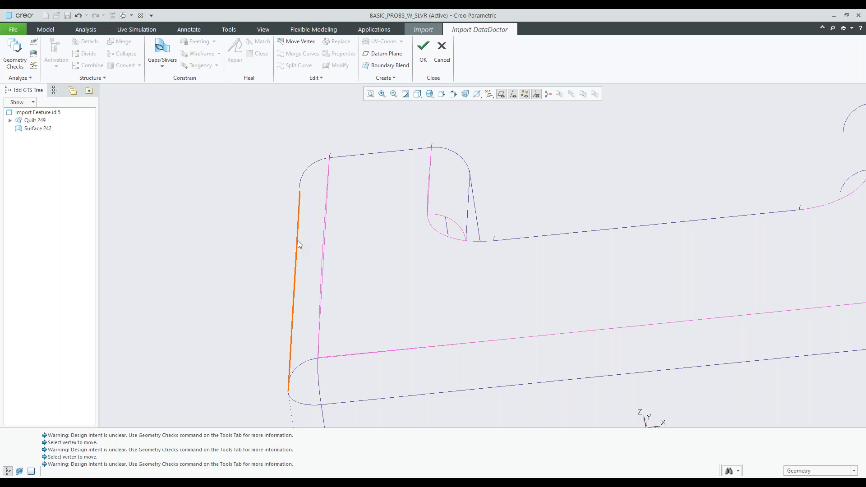
pyautogui.moveTo(298, 240); pyautogui.dragTo(354, 228, button='middle')
pyautogui.scroll(2, 348, 247)
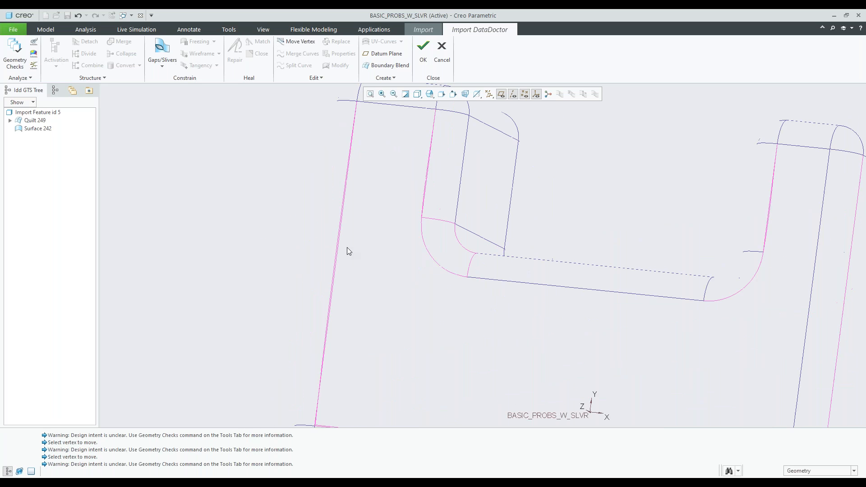
# - Review the bad vertices and the gaps not added to wireframe in the geometry checks for Quilt 249
pyautogui.click(17, 57)
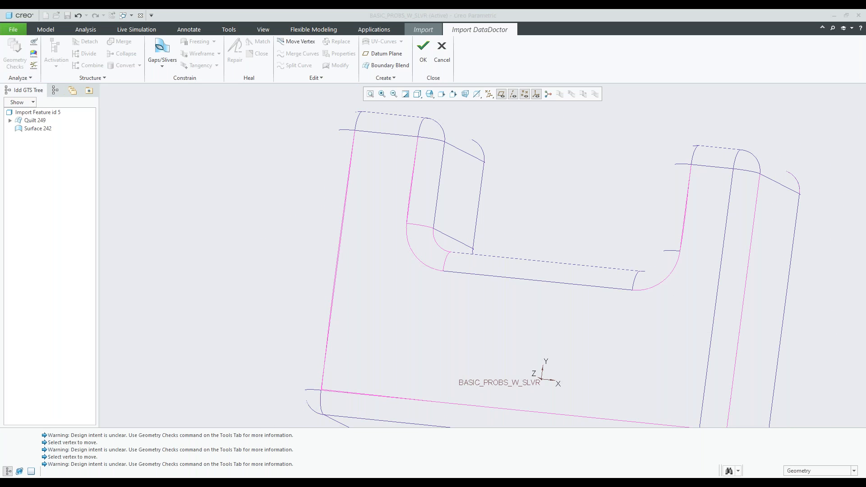
pyautogui.click(591, 180)
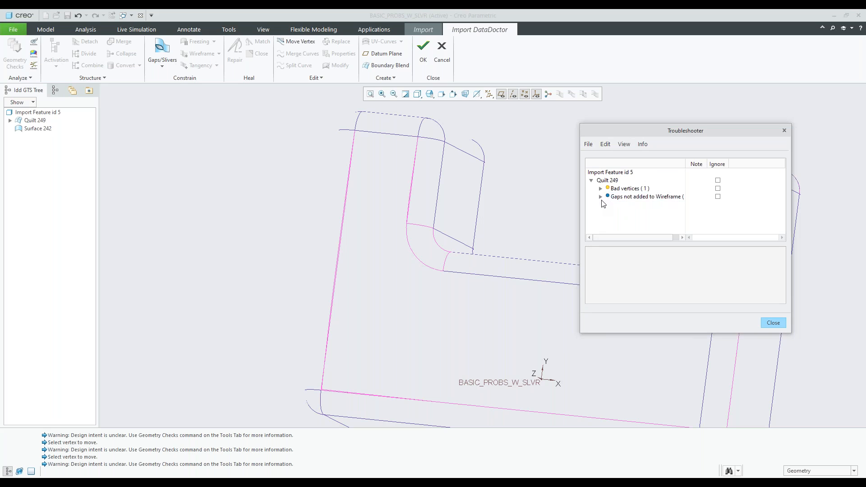
pyautogui.click(600, 197)
pyautogui.click(601, 189)
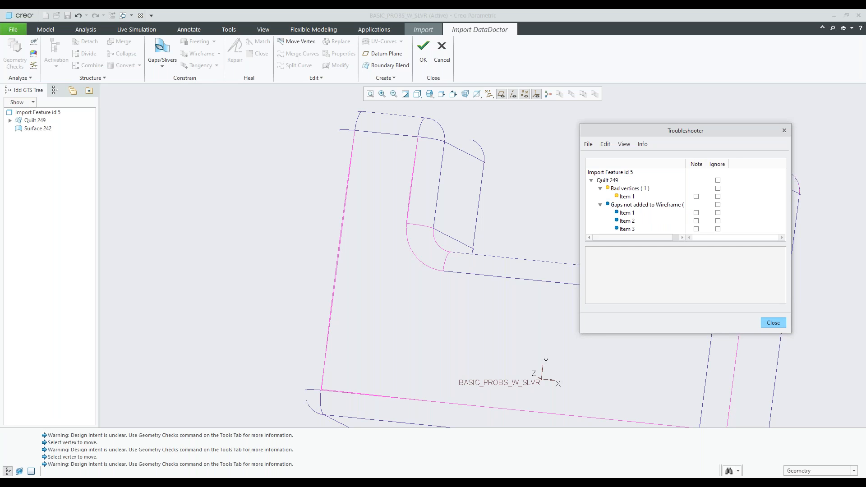
pyautogui.click(773, 322)
# - Undo the front surface's corner vertex move and inspect the gap along the slot's vertical wall
pyautogui.click(78, 17)
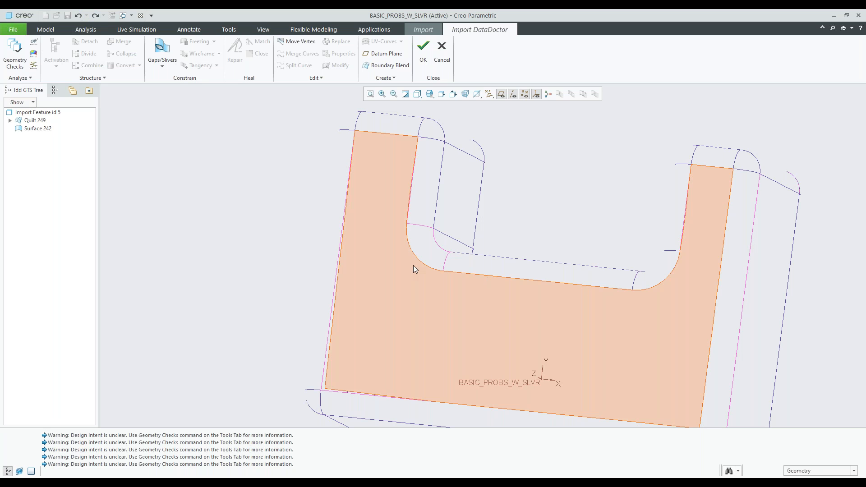
pyautogui.scroll(1, 419, 266)
pyautogui.keyDown('shift'); pyautogui.moveTo(424, 280); pyautogui.dragTo(426, 170, button='middle'); pyautogui.keyUp('shift')
pyautogui.scroll(-4, 367, 254)
pyautogui.scroll(4, 367, 253)
pyautogui.moveTo(411, 222); pyautogui.dragTo(412, 213, button='middle')
pyautogui.scroll(-8, 412, 212)
pyautogui.keyDown('shift'); pyautogui.moveTo(428, 334); pyautogui.dragTo(409, 246, button='middle'); pyautogui.keyUp('shift')
# - Try to add the gap between the two 1-sided edges along the slot's vertical wall to the wireframe, and cancel the definition
pyautogui.click(162, 49)
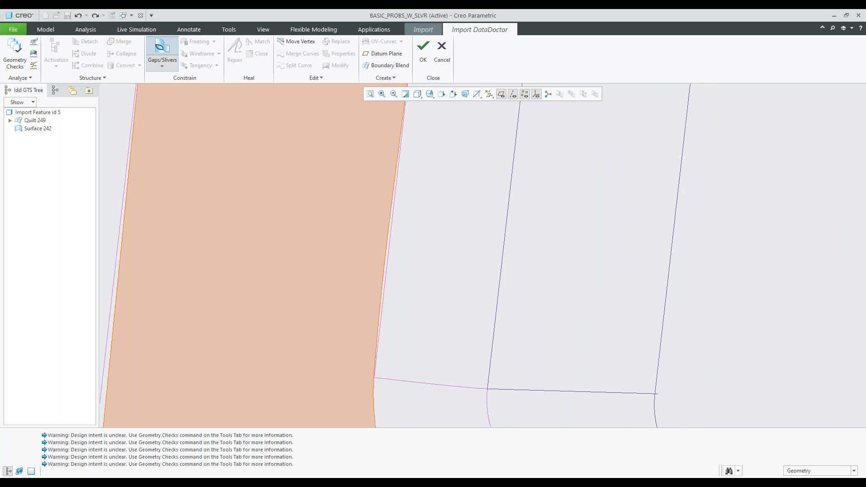
pyautogui.click(385, 240)
pyautogui.click(768, 191)
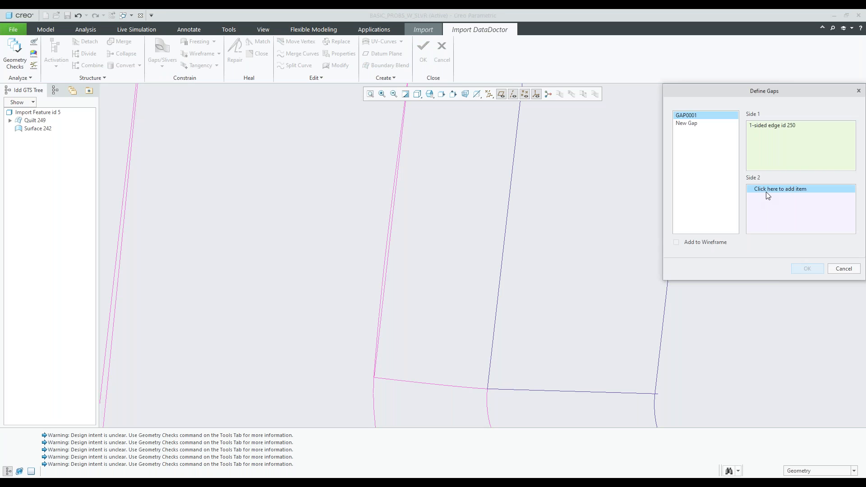
pyautogui.click(391, 239)
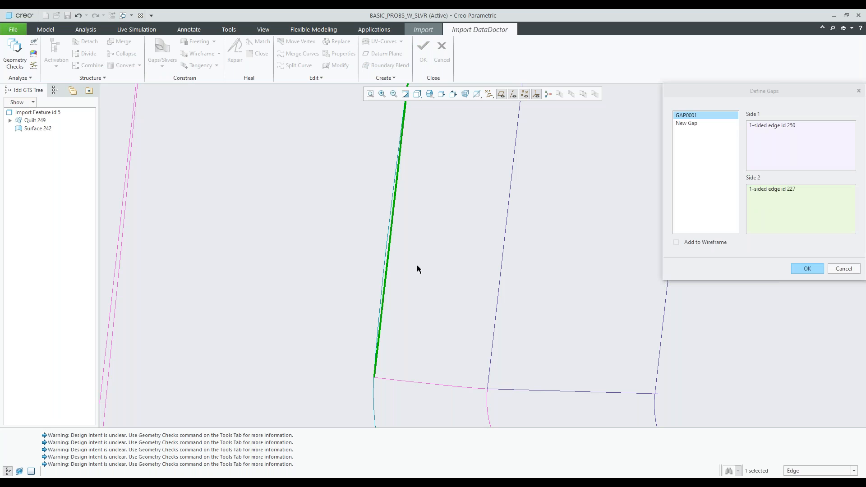
pyautogui.click(679, 244)
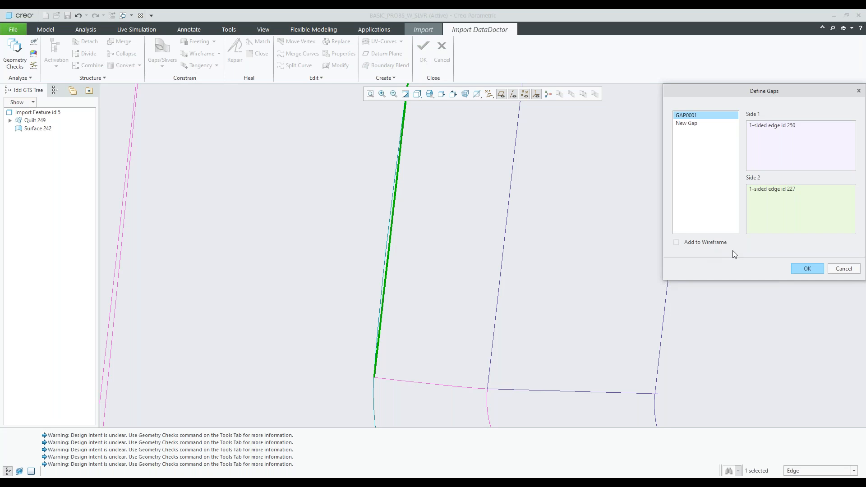
pyautogui.scroll(1, 480, 258)
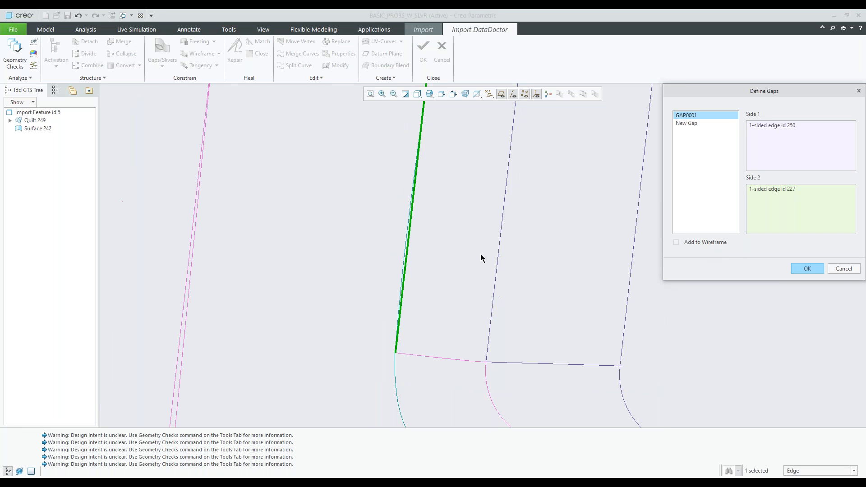
pyautogui.scroll(1, 480, 258)
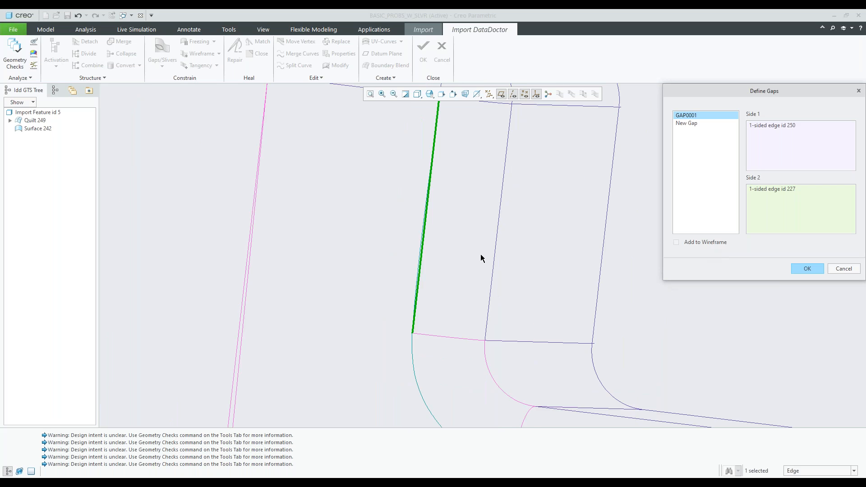
pyautogui.scroll(2, 480, 258)
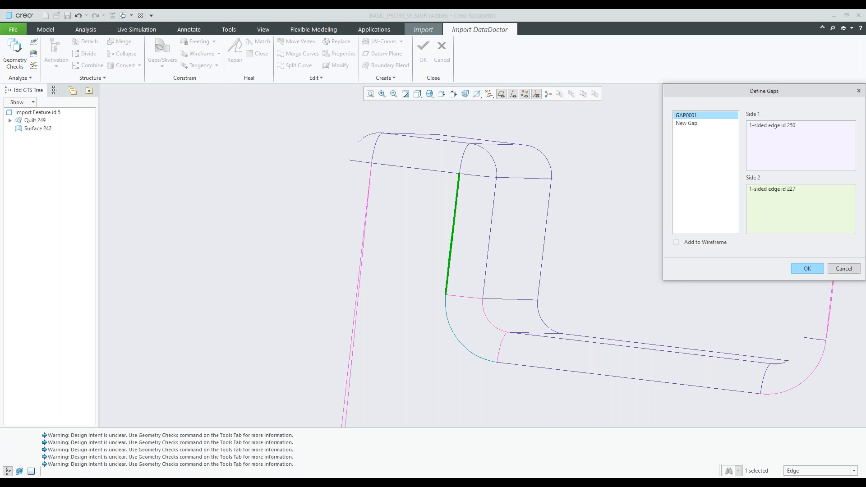
pyautogui.click(844, 268)
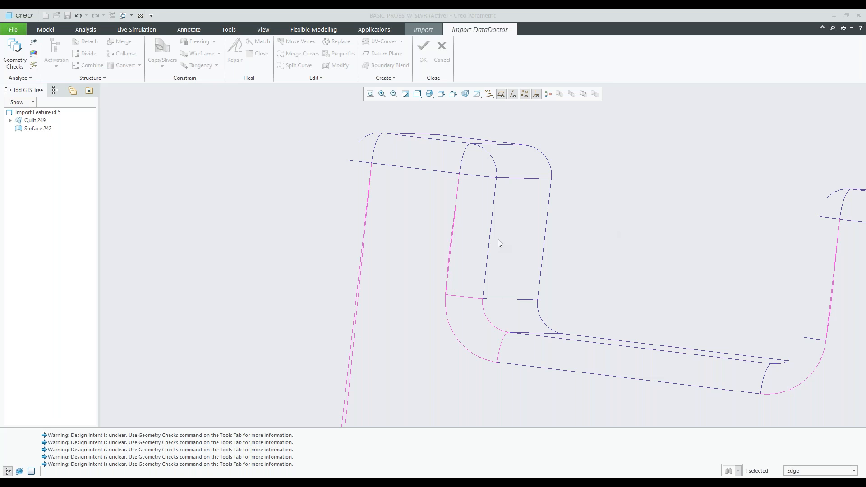
# - Inspect the separate corner patch Surface 242 and delete it from the import feature
pyautogui.scroll(4, 378, 251)
pyautogui.click(32, 129)
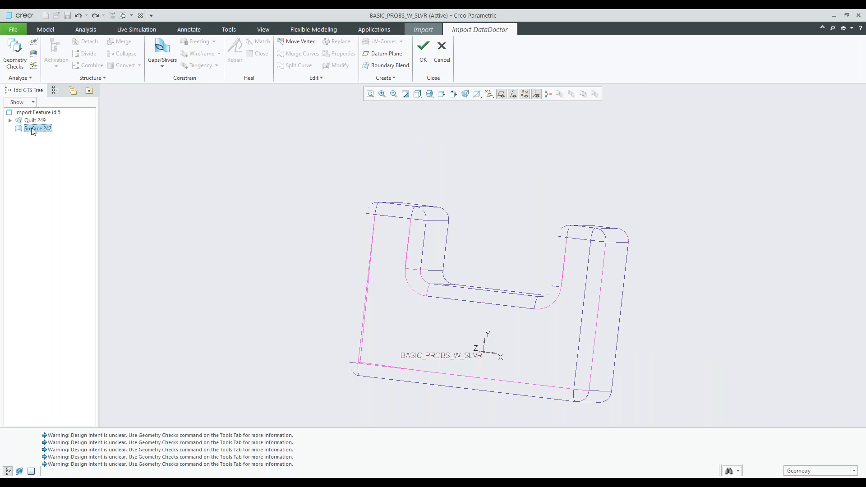
pyautogui.moveTo(564, 277); pyautogui.dragTo(597, 284, button='middle')
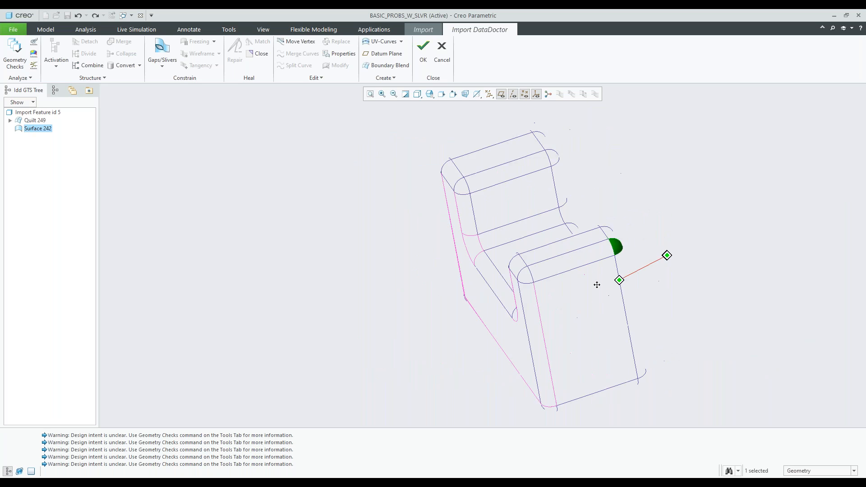
pyautogui.scroll(-6, 577, 257)
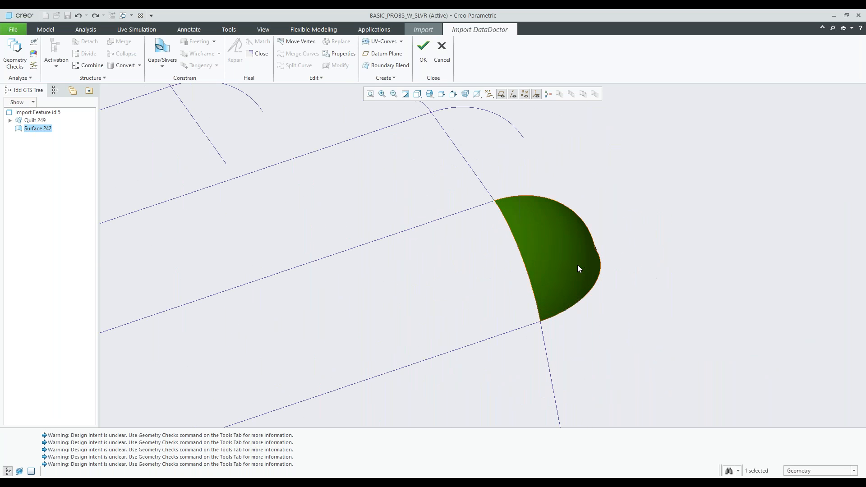
pyautogui.keyDown('shift'); pyautogui.moveTo(568, 262); pyautogui.dragTo(596, 274, button='middle'); pyautogui.keyUp('shift')
pyautogui.rightClick(37, 128)
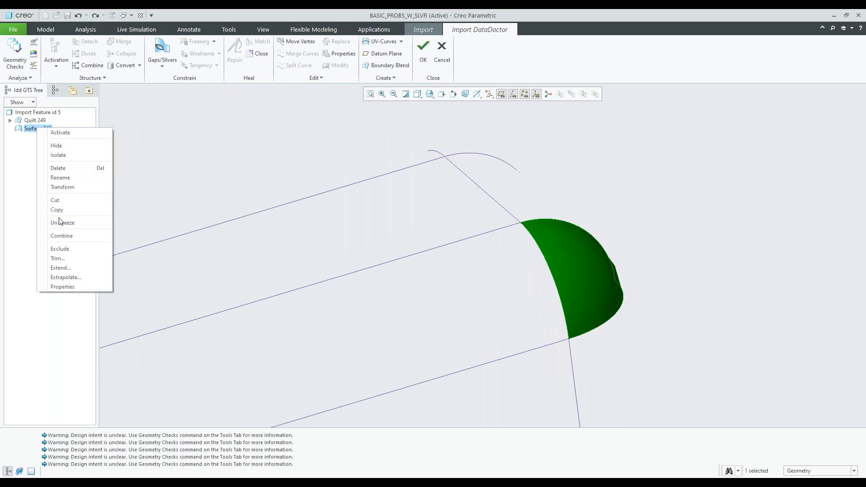
pyautogui.click(66, 170)
# - Define a gap between the slot wall round's vertical 1-sided edge and the front face's matching edge, with Add to Wireframe enabled
pyautogui.scroll(-5, 684, 329)
pyautogui.moveTo(558, 324); pyautogui.dragTo(424, 262, button='middle')
pyautogui.scroll(5, 423, 263)
pyautogui.scroll(4, 423, 263)
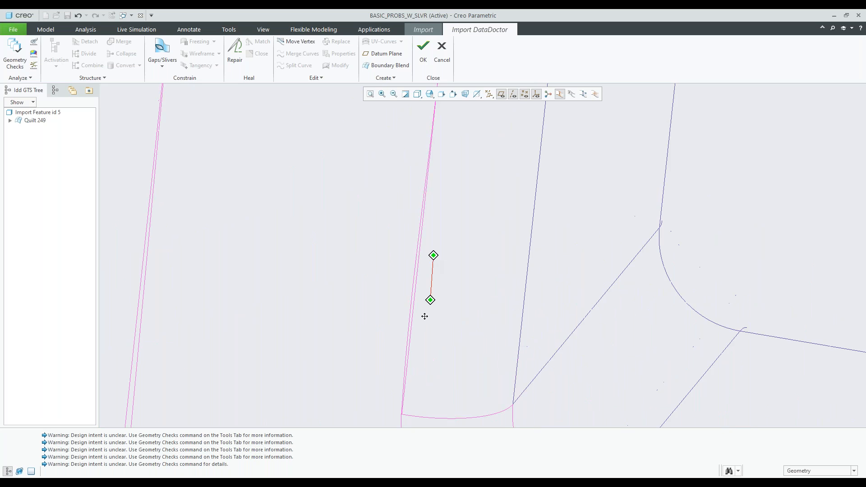
pyautogui.scroll(-2, 429, 286)
pyautogui.click(161, 61)
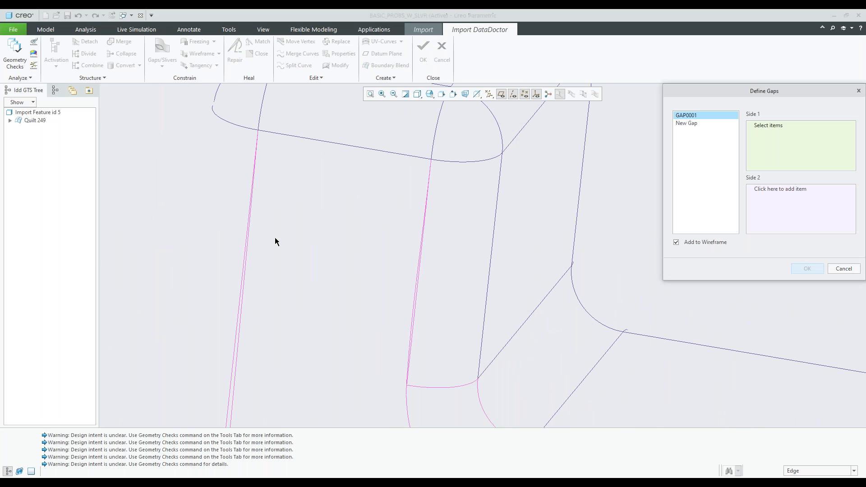
pyautogui.click(418, 281)
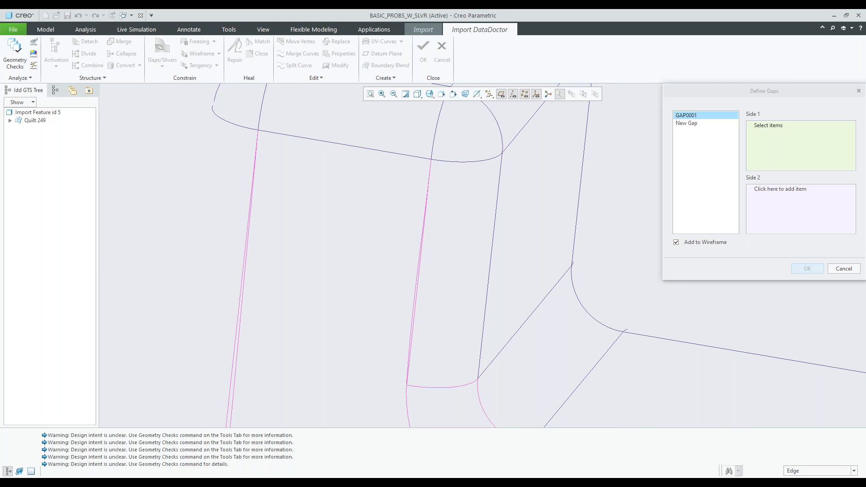
pyautogui.click(778, 192)
pyautogui.scroll(1, 403, 311)
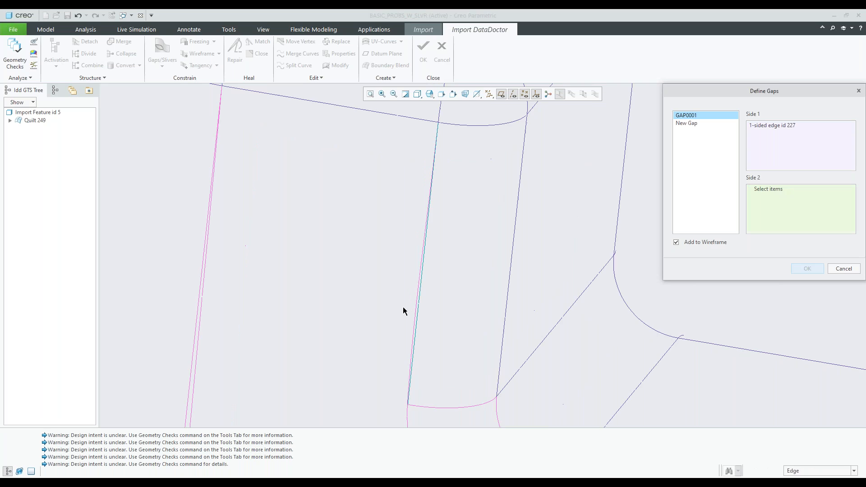
pyautogui.scroll(2, 403, 310)
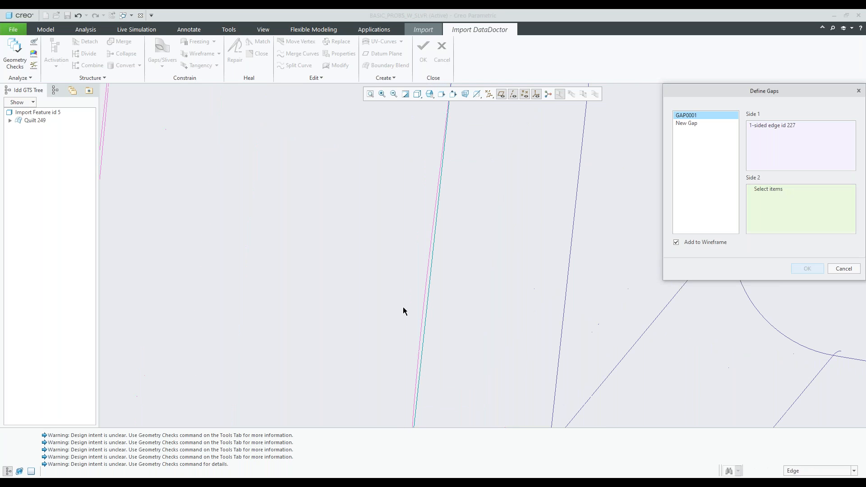
pyautogui.click(425, 291)
pyautogui.scroll(2, 425, 290)
pyautogui.click(806, 269)
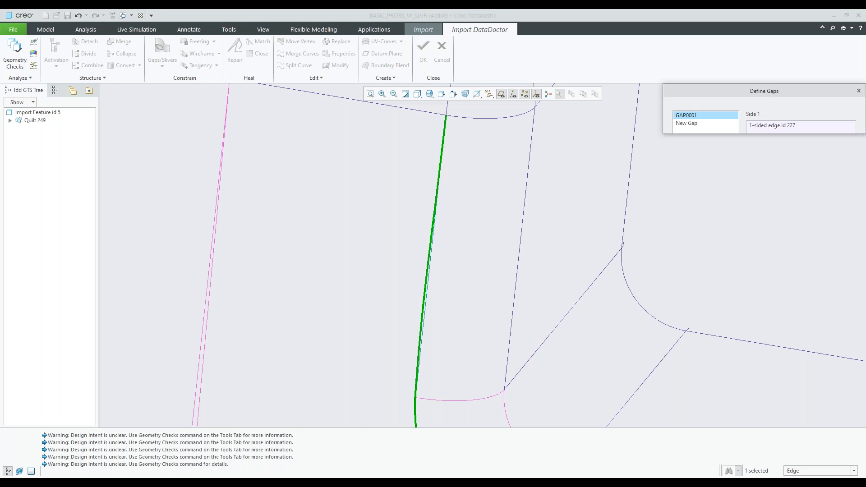
# - Try to repair the gap between the slot wall round surface and the front face, with Repair Tangency off
pyautogui.scroll(2, 602, 257)
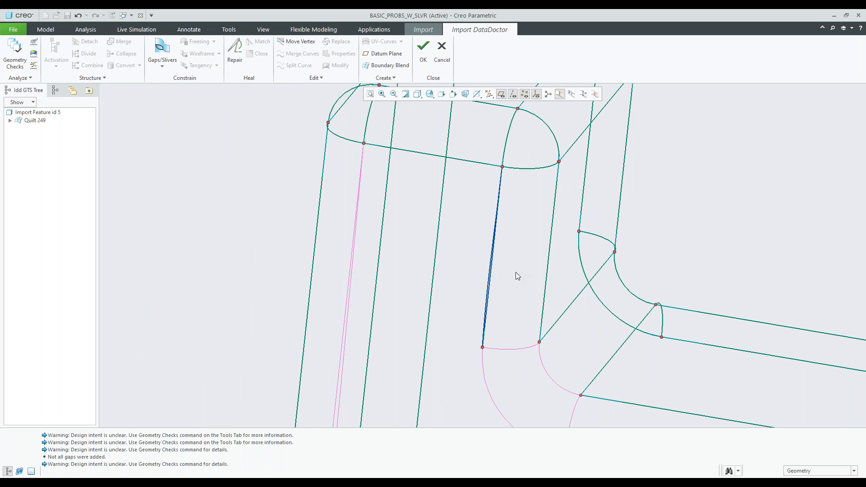
pyautogui.click(515, 272)
pyautogui.keyDown('ctrl'); pyautogui.click(475, 269); pyautogui.keyUp('ctrl')
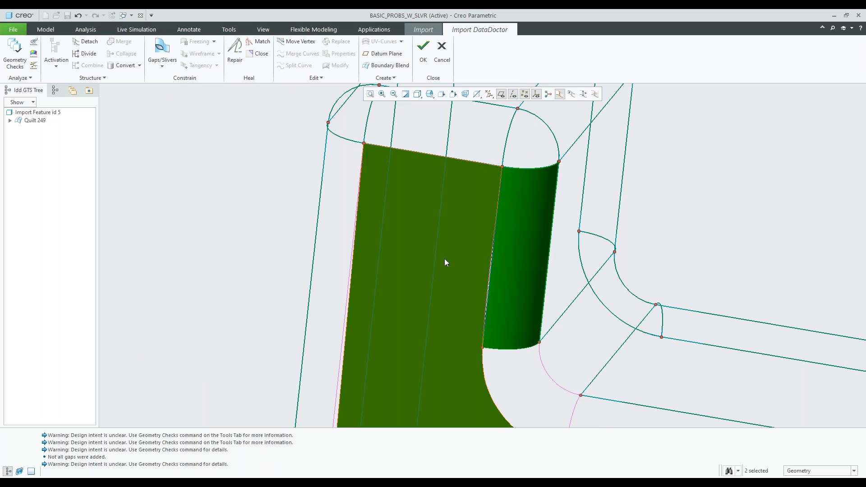
pyautogui.click(234, 57)
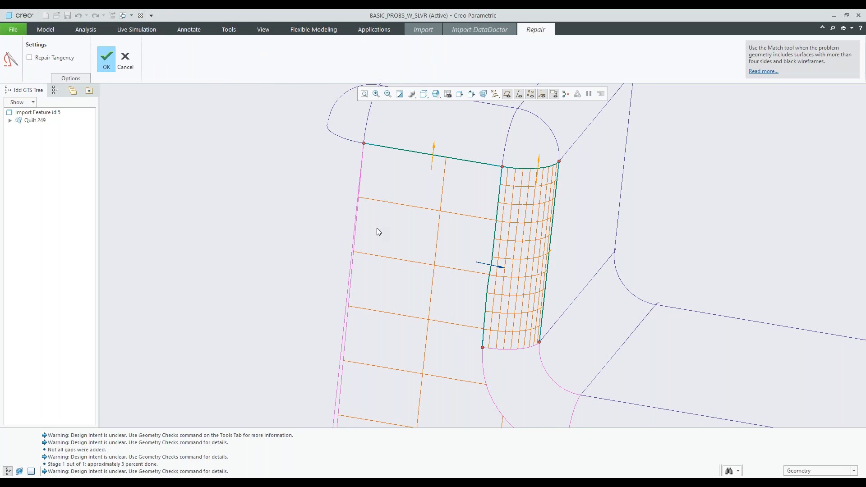
pyautogui.scroll(3, 448, 240)
pyautogui.click(104, 60)
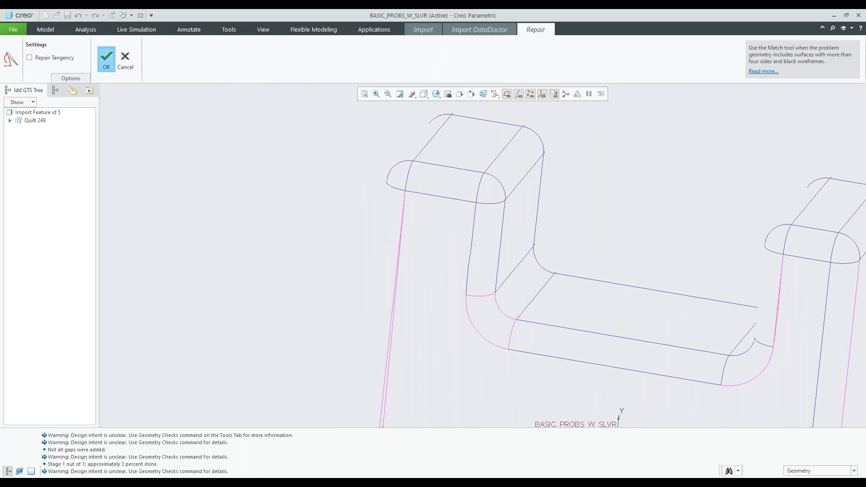
pyautogui.scroll(3, 225, 205)
pyautogui.keyDown('shift'); pyautogui.moveTo(317, 268); pyautogui.dragTo(374, 272, button='middle'); pyautogui.keyUp('shift')
pyautogui.moveTo(400, 281)
pyautogui.mouseDown(button='middle')
pyautogui.moveTo(384, 276)
pyautogui.moveTo(388, 287)
pyautogui.moveTo(450, 233)
pyautogui.mouseUp(button='middle')
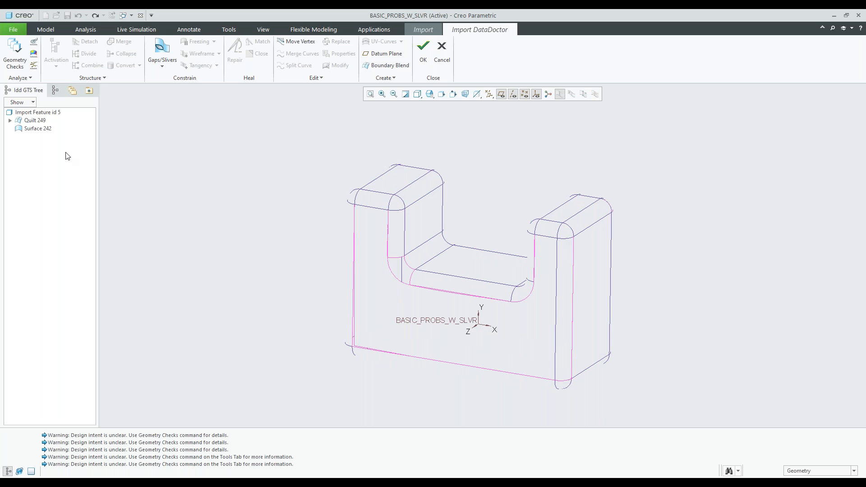
# - Delete the separate corner patch Surface 242 from the import feature
pyautogui.click(32, 129)
pyautogui.rightClick(32, 132)
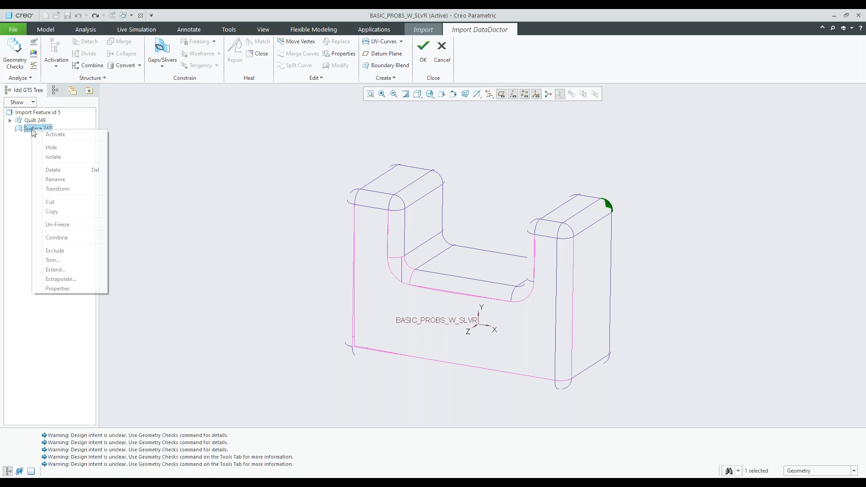
pyautogui.click(53, 170)
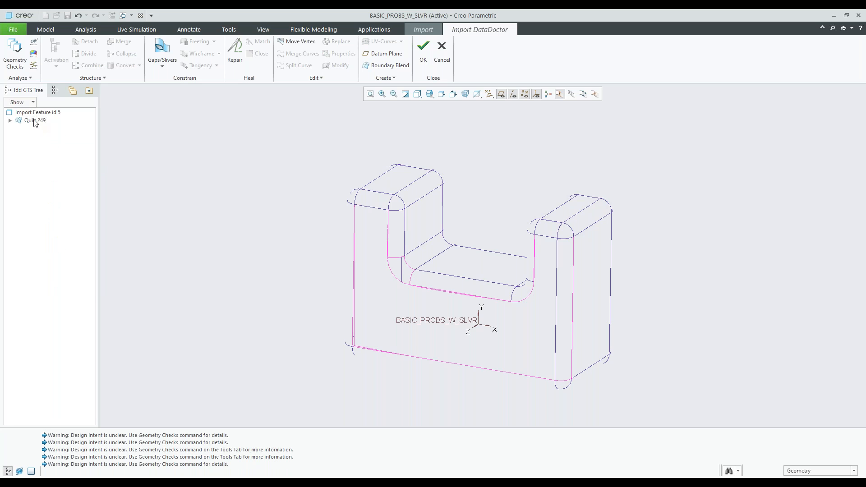
# - Run Repair on the whole Quilt 249 and inspect the wireframe around the slot
pyautogui.click(34, 121)
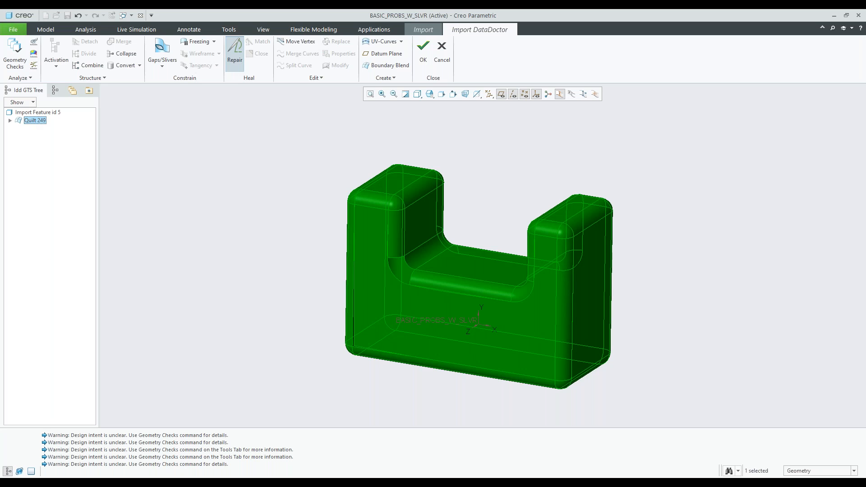
pyautogui.click(234, 53)
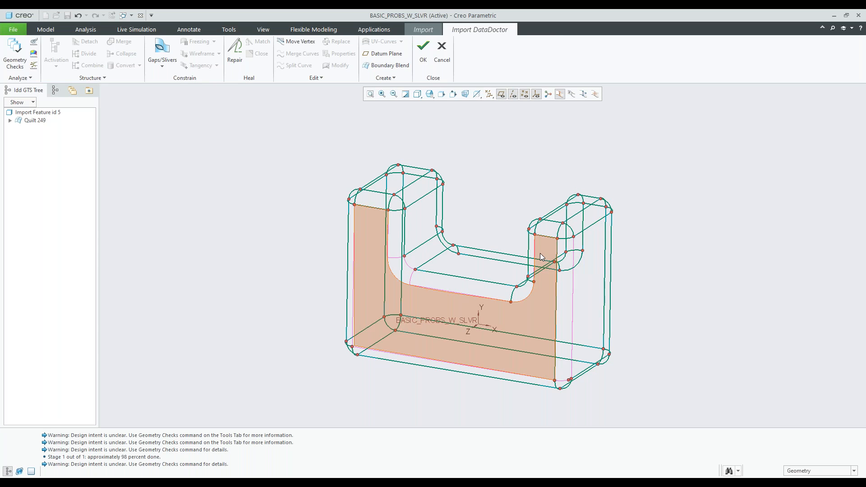
pyautogui.scroll(-8, 539, 253)
pyautogui.scroll(10, 513, 290)
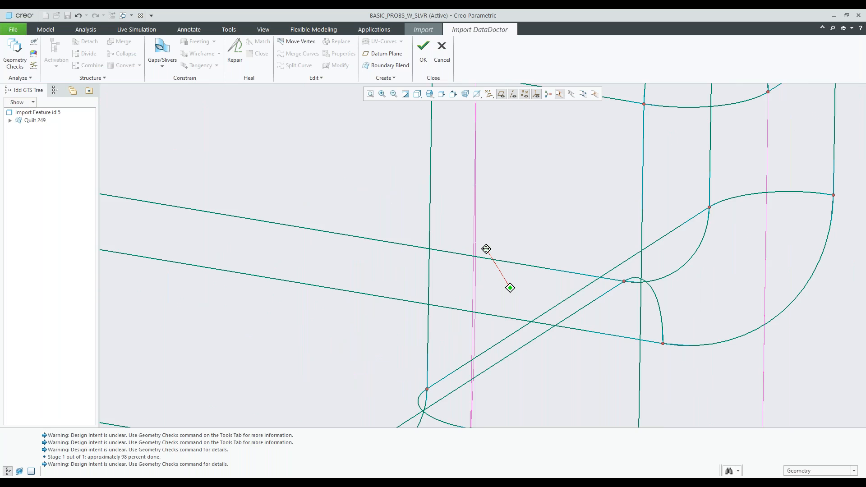
pyautogui.scroll(4, 509, 266)
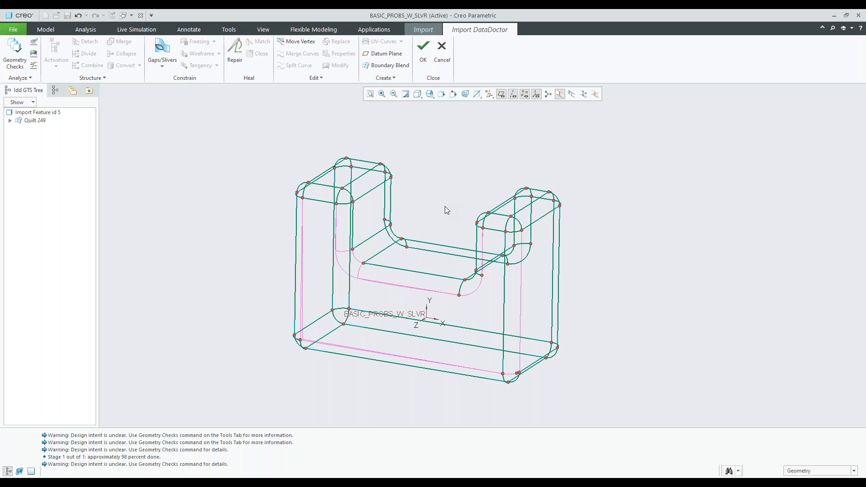
# - Try Repair on Quilt 249 with Repair Tangency on and off, and cancel the repair
pyautogui.click(33, 113)
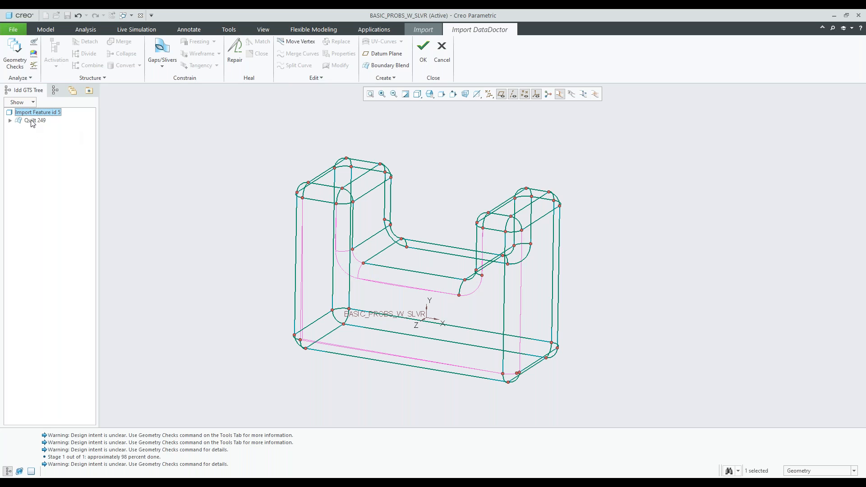
pyautogui.click(33, 121)
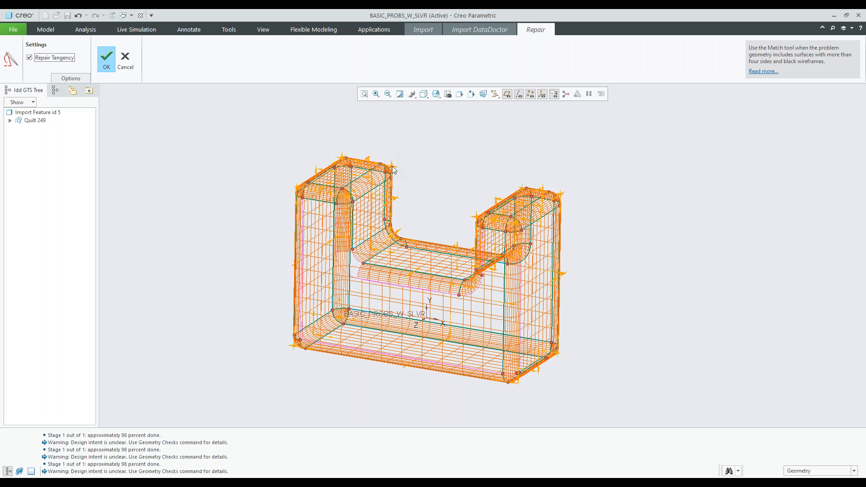
pyautogui.moveTo(360, 177)
pyautogui.keyDown('shift'); pyautogui.mouseDown(button='middle')
pyautogui.moveTo(350, 178)
pyautogui.moveTo(372, 185)
pyautogui.moveTo(356, 183)
pyautogui.mouseUp(button='middle'); pyautogui.keyUp('shift')
pyautogui.click(29, 57)
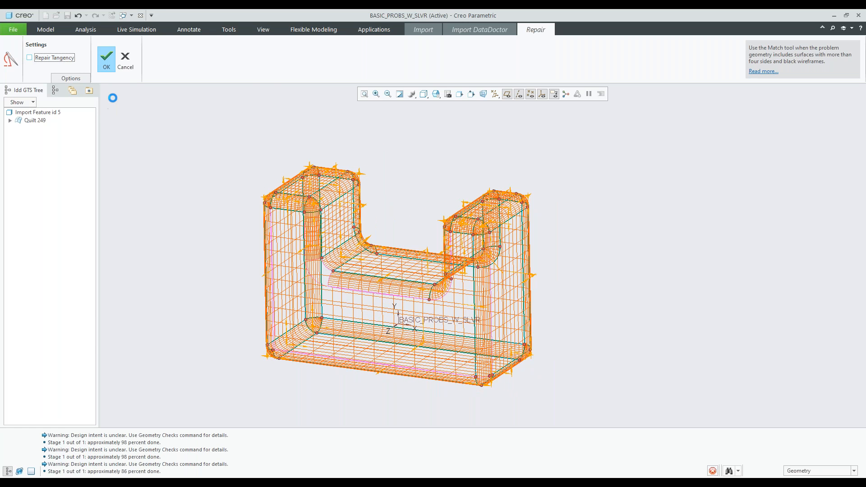
pyautogui.click(124, 63)
pyautogui.keyDown('shift'); pyautogui.moveTo(406, 214); pyautogui.dragTo(424, 216, button='middle'); pyautogui.keyUp('shift')
# - Check the geometry for Quilt 249's gaps not added to the wireframe and examine the remaining open edges
pyautogui.click(14, 58)
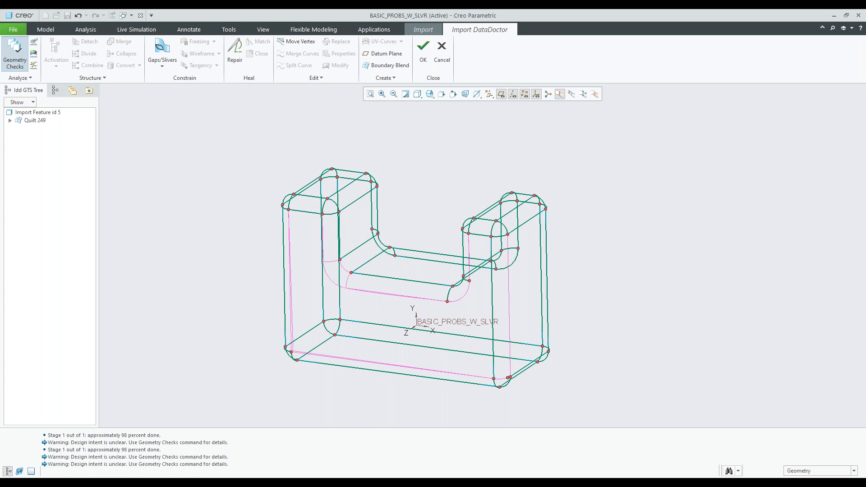
pyautogui.click(591, 180)
pyautogui.click(600, 189)
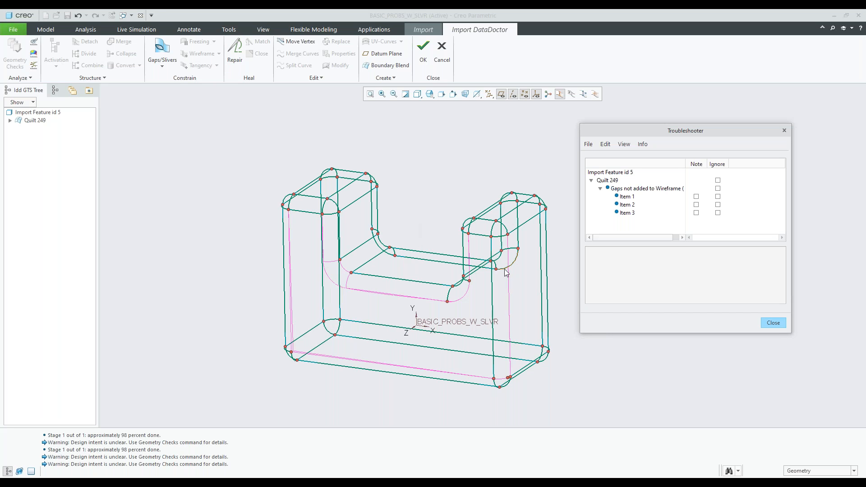
pyautogui.scroll(3, 505, 273)
pyautogui.scroll(-4, 507, 253)
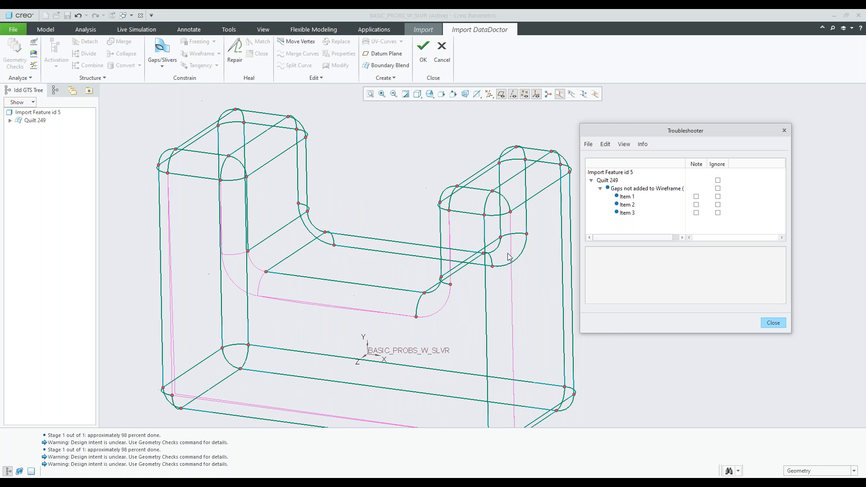
pyautogui.keyDown('shift'); pyautogui.moveTo(434, 236); pyautogui.dragTo(448, 276, button='middle'); pyautogui.keyUp('shift')
pyautogui.click(769, 320)
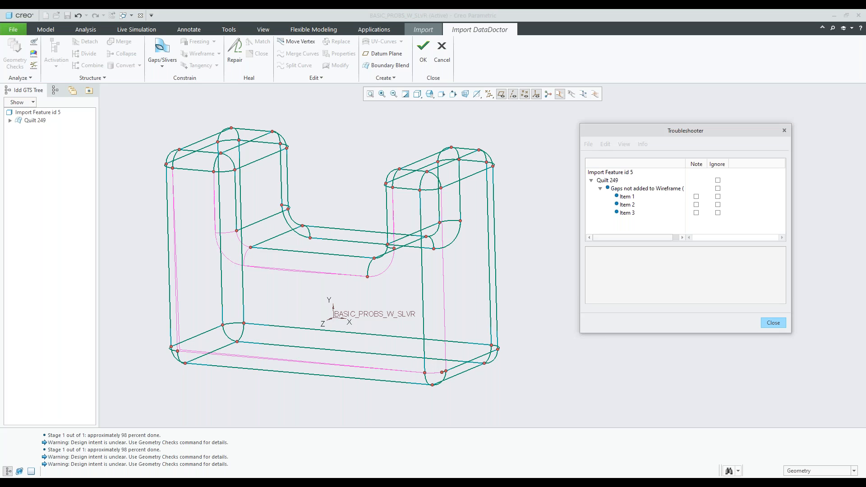
# - Try a boundary blend over the open slot corner, using its two short end edges in one direction and the inner and outer arcs in the other
pyautogui.moveTo(393, 212); pyautogui.dragTo(417, 238, button='middle')
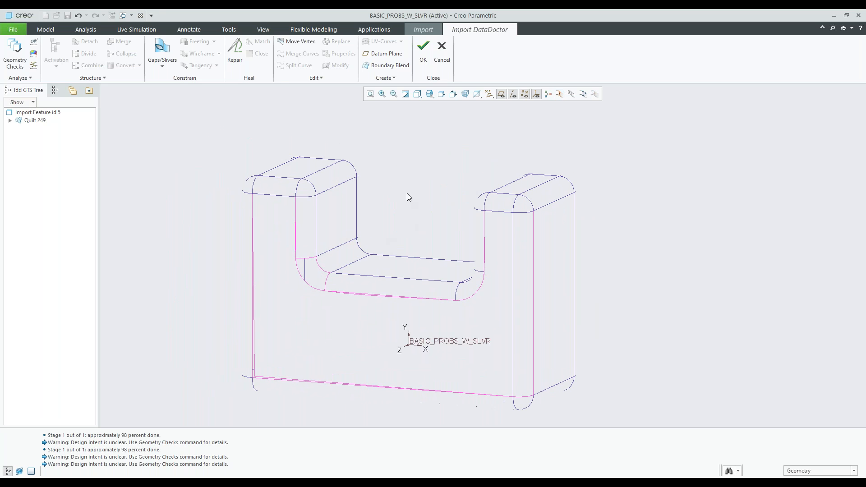
pyautogui.click(391, 66)
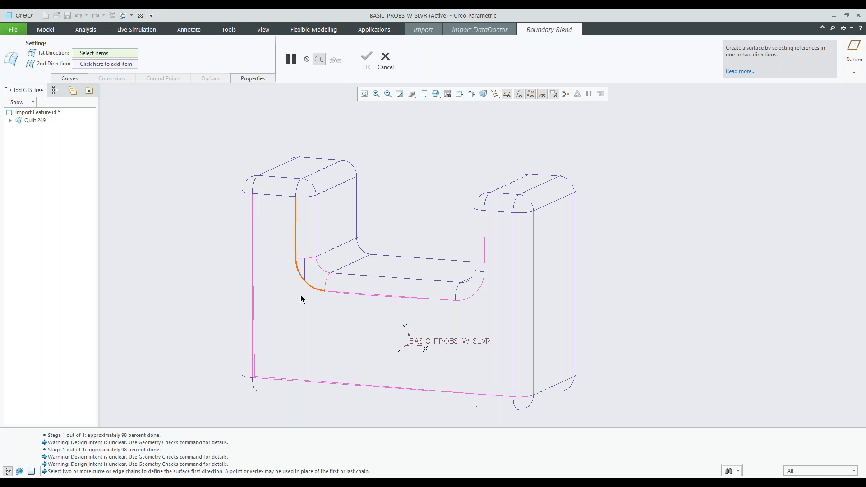
pyautogui.scroll(5, 300, 295)
pyautogui.click(339, 239)
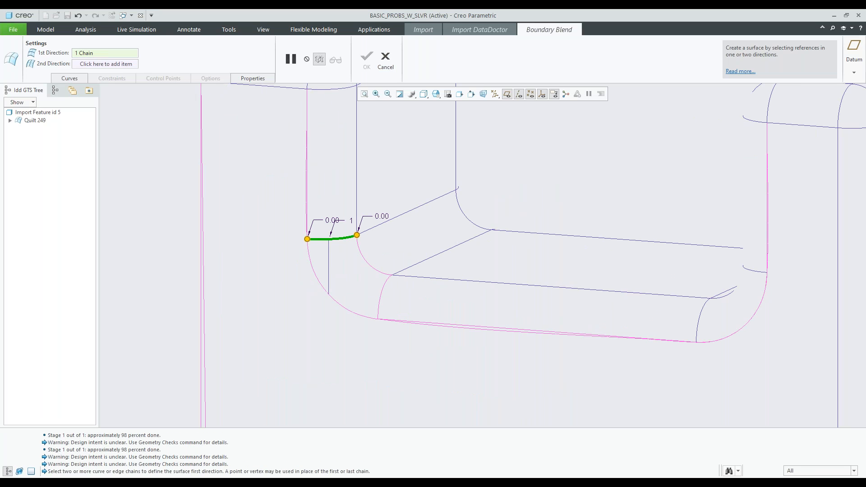
pyautogui.keyDown('ctrl'); pyautogui.click(381, 291); pyautogui.keyUp('ctrl')
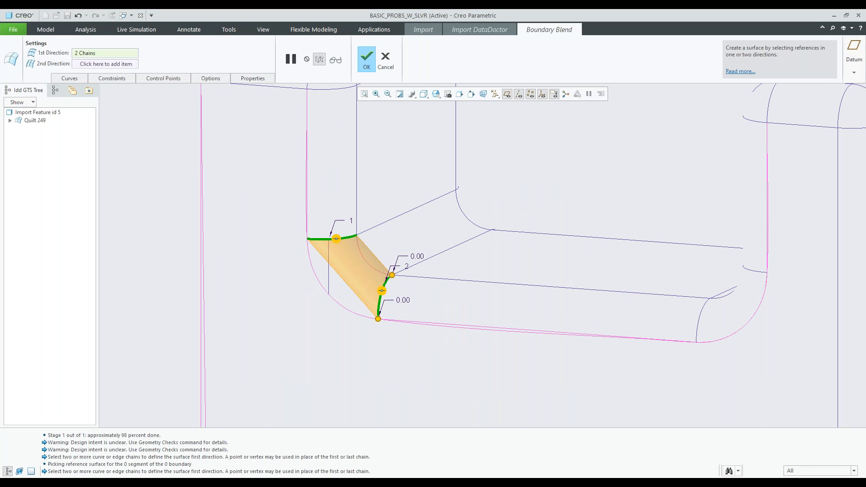
pyautogui.click(115, 65)
pyautogui.click(367, 262)
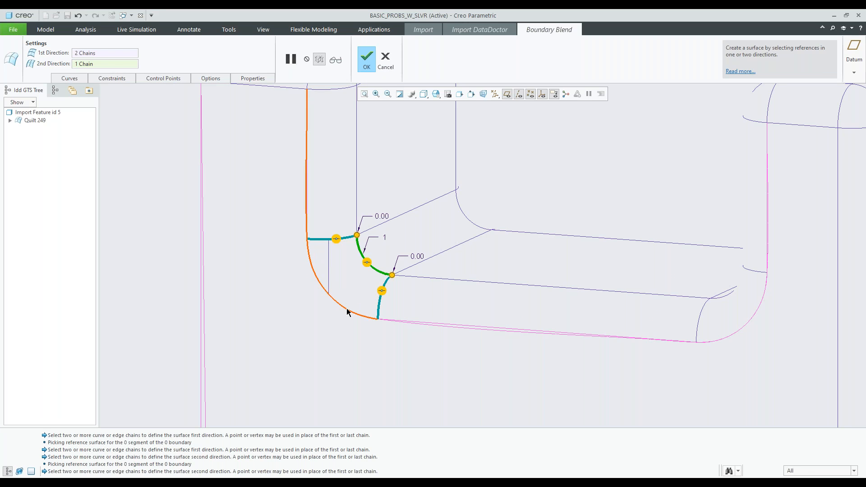
pyautogui.click(347, 311)
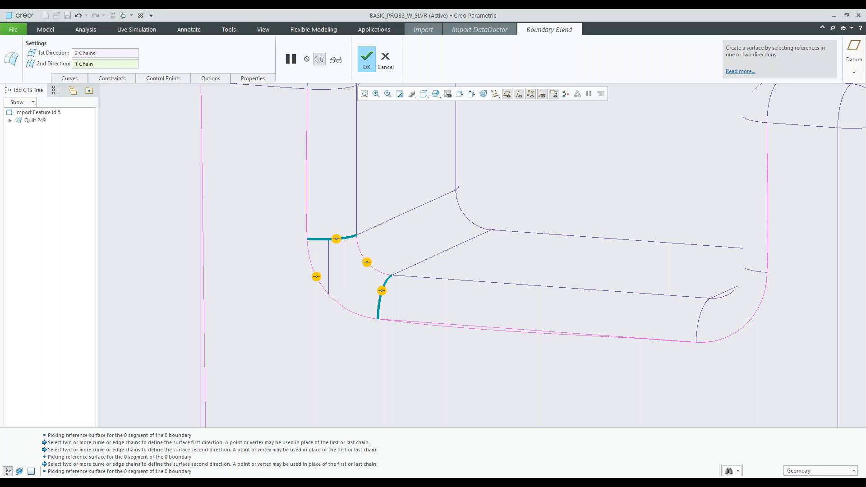
pyautogui.keyDown('ctrl'); pyautogui.click(347, 312); pyautogui.keyUp('ctrl')
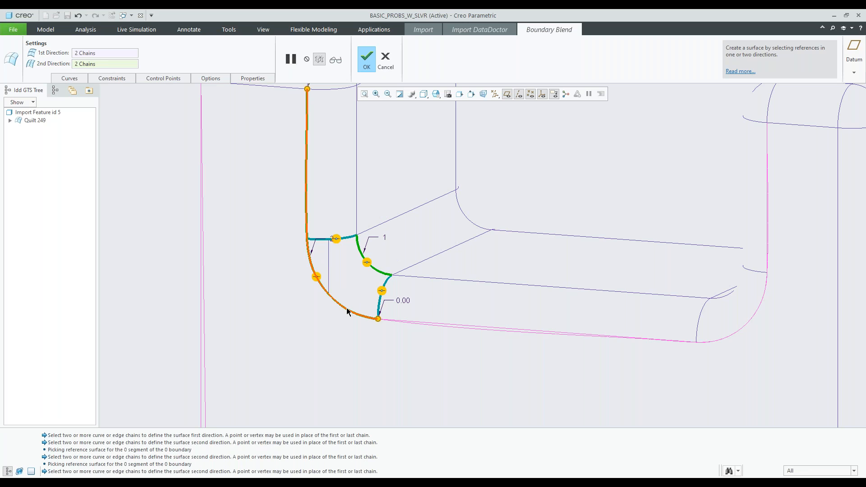
# - Undo the second-direction chains, reselect the outer edge and inner arc in reverse order, and discard the boundary blend
pyautogui.hotkey('ctrl', 'z')
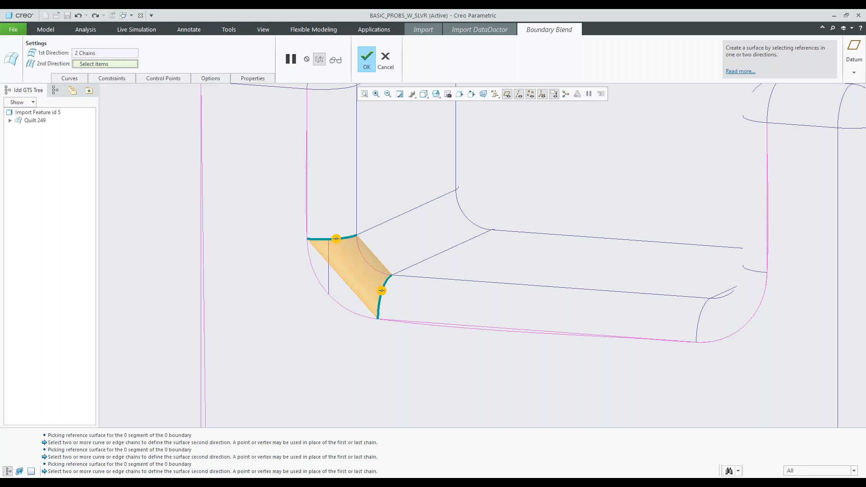
pyautogui.click(311, 252)
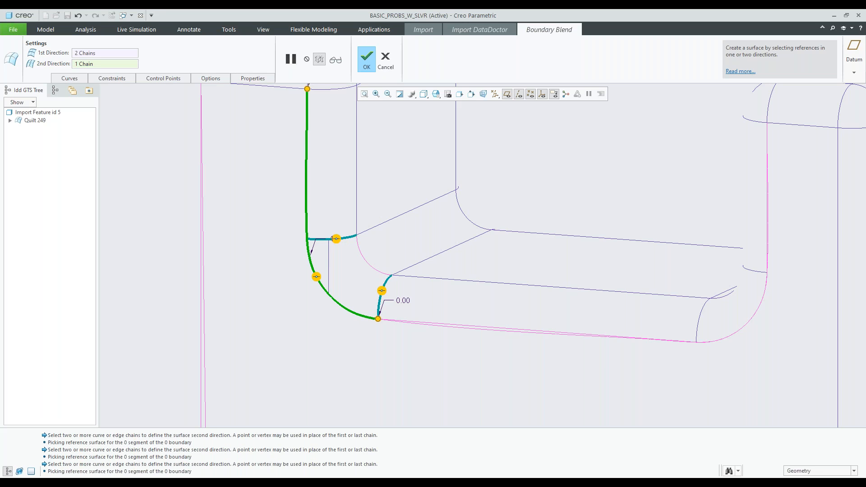
pyautogui.keyDown('ctrl'); pyautogui.click(368, 264); pyautogui.keyUp('ctrl')
pyautogui.moveTo(369, 286); pyautogui.dragTo(397, 280, button='middle')
pyautogui.click(388, 68)
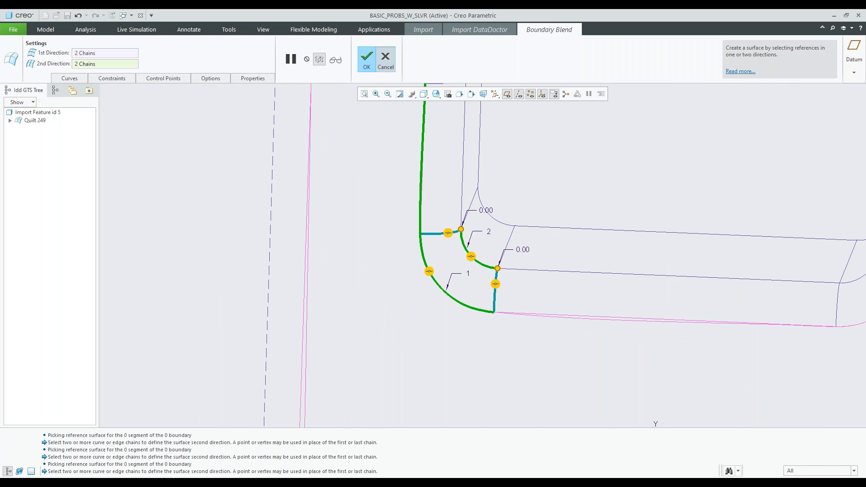
pyautogui.click(431, 263)
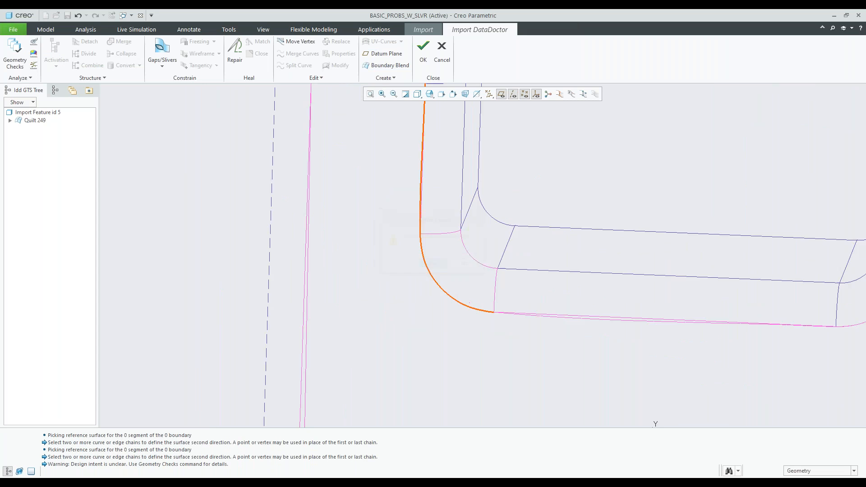
# - Replace the front face's long 1-sided edge along the slot floor with the adjoining floor round's straight edge
pyautogui.scroll(-2, 501, 308)
pyautogui.scroll(-6, 296, 290)
pyautogui.scroll(-4, 293, 279)
pyautogui.scroll(4, 291, 286)
pyautogui.scroll(5, 291, 286)
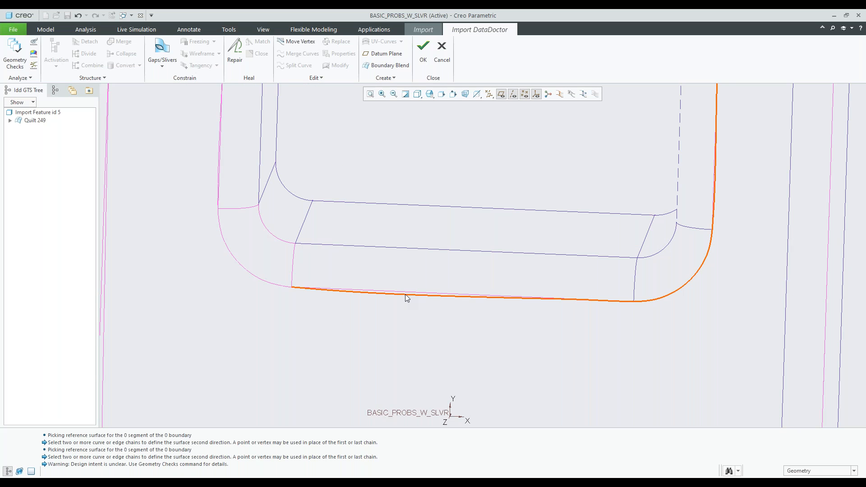
pyautogui.click(405, 294)
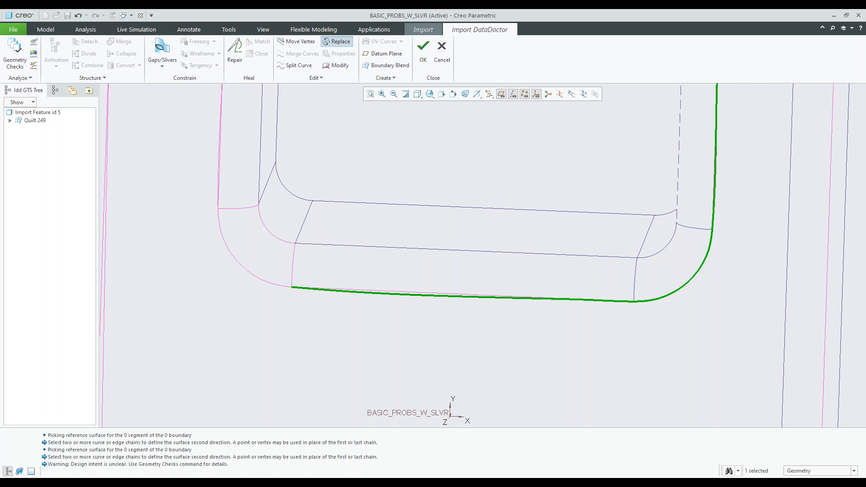
pyautogui.click(336, 41)
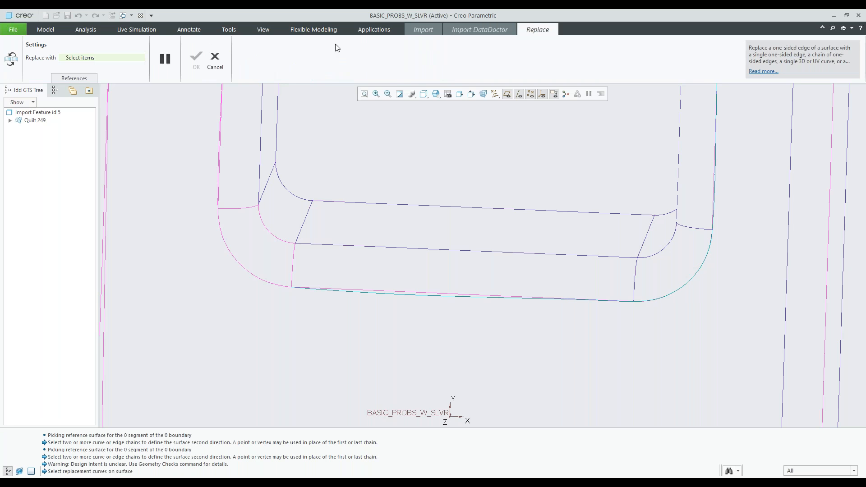
pyautogui.click(463, 294)
pyautogui.middleClick(463, 294)
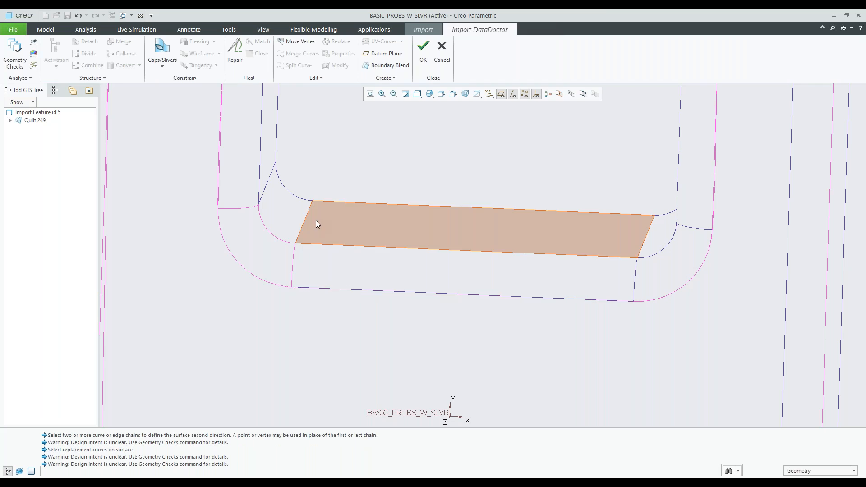
# - Start a boundary blend over the open slot corner with the inner arc and the outer edge as first-direction chains
pyautogui.click(386, 66)
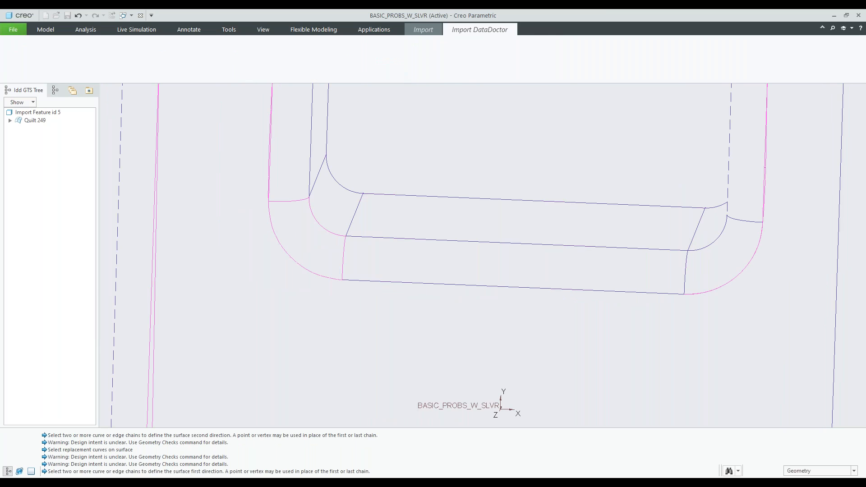
pyautogui.click(318, 221)
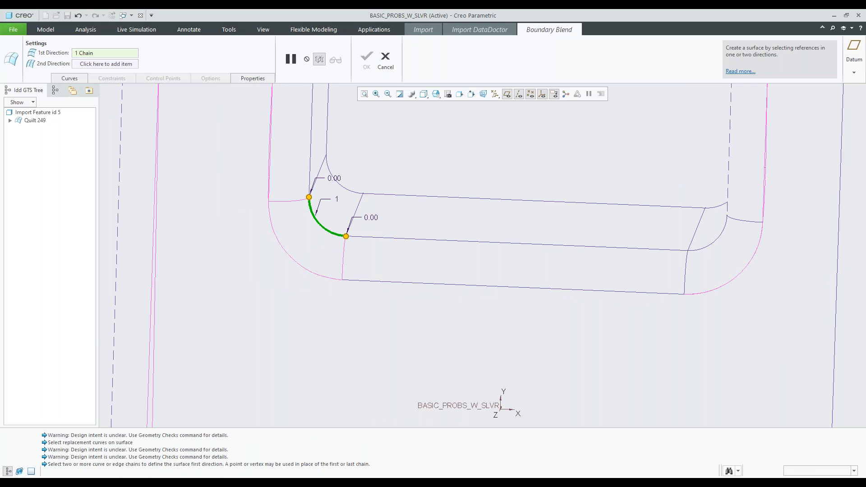
pyautogui.keyDown('ctrl'); pyautogui.click(279, 240); pyautogui.keyUp('ctrl')
pyautogui.scroll(4, 307, 266)
pyautogui.moveTo(293, 180); pyautogui.dragTo(291, 242)
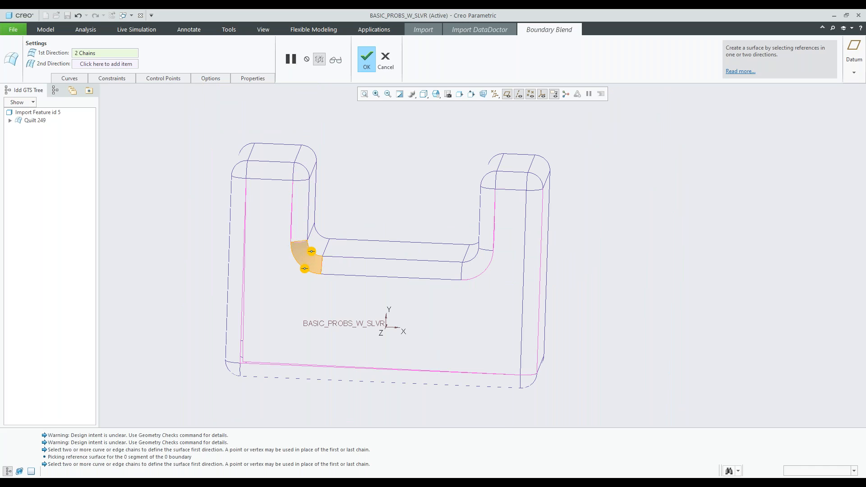
# - Trim the upper end of the blend's outer chain at the corner's upper short end edge
pyautogui.scroll(-8, 291, 242)
pyautogui.rightClick(290, 224)
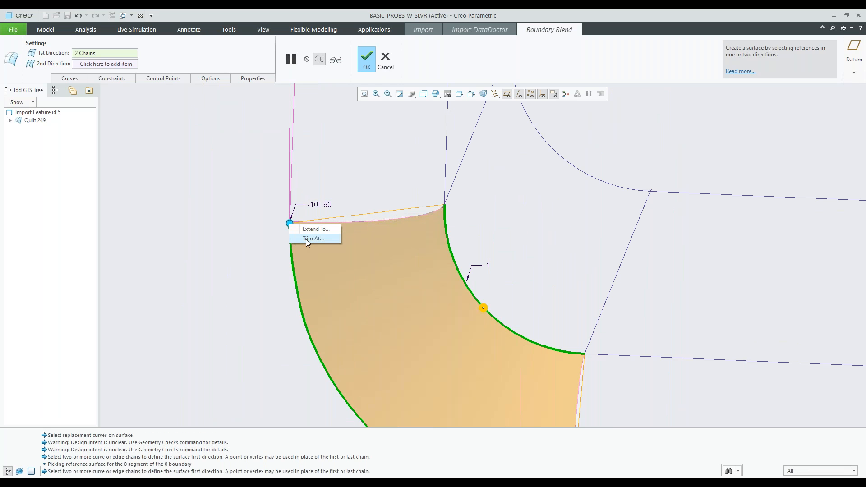
pyautogui.click(306, 239)
pyautogui.click(349, 222)
pyautogui.click(366, 59)
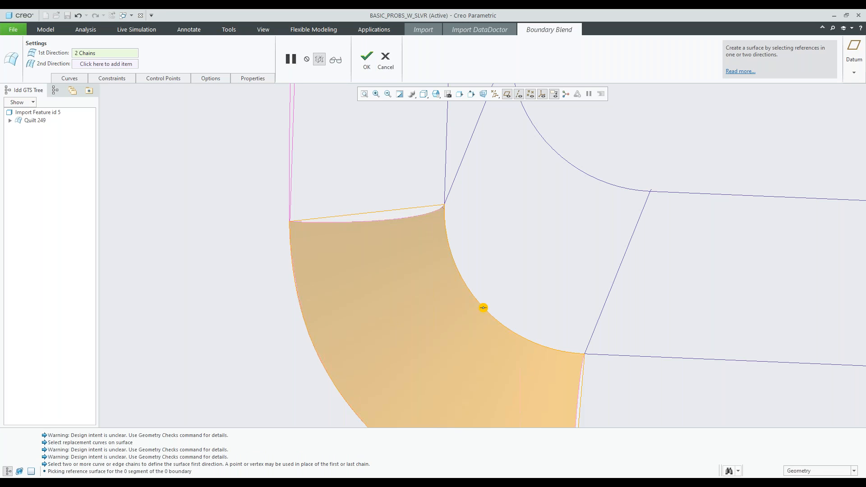
pyautogui.scroll(4, 349, 223)
# - Add the open corner's two short end edges as the boundary blend's second-direction chains
pyautogui.click(79, 81)
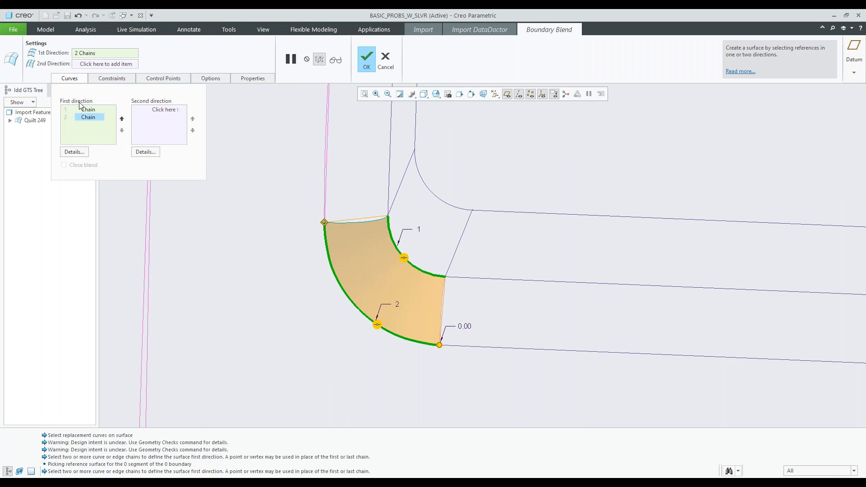
pyautogui.click(159, 117)
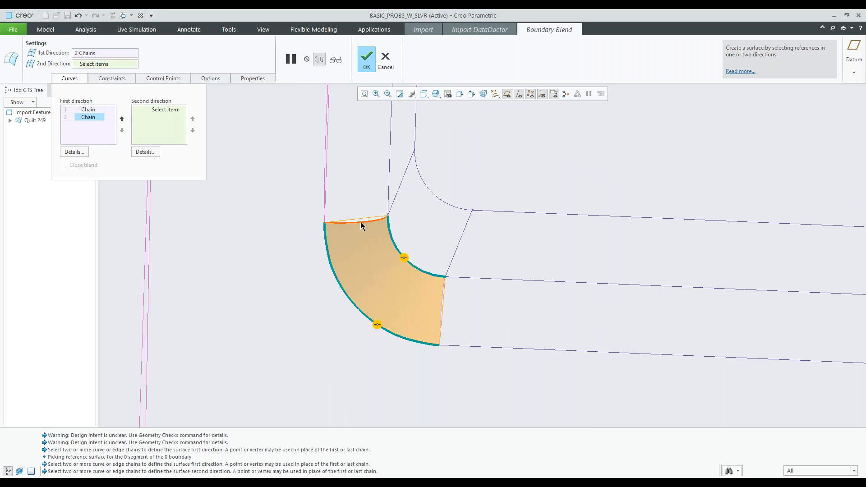
pyautogui.scroll(-4, 370, 223)
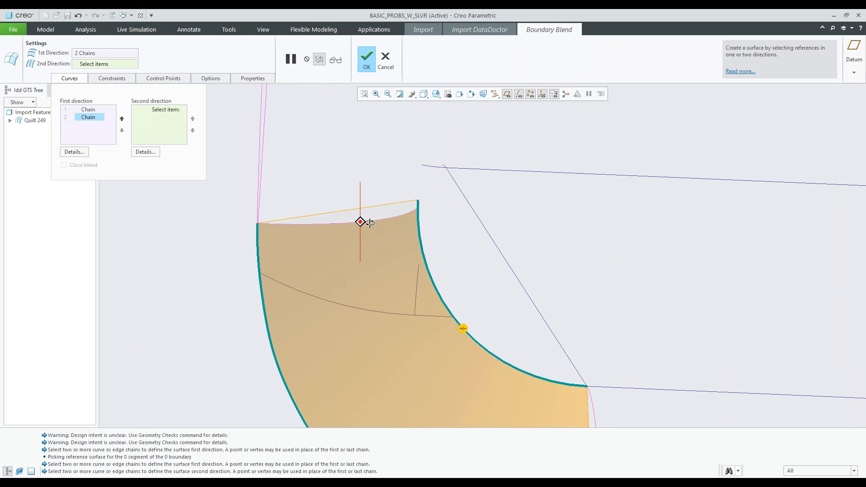
pyautogui.scroll(5, 370, 222)
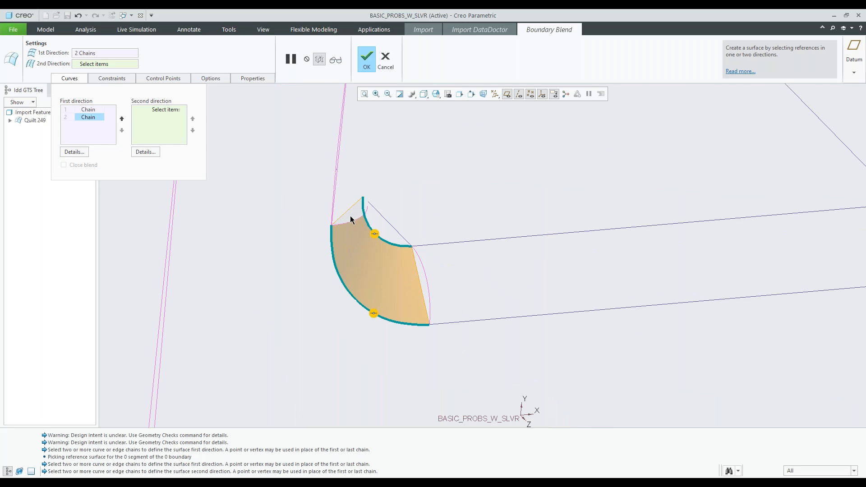
pyautogui.scroll(5, 351, 220)
pyautogui.scroll(-5, 347, 213)
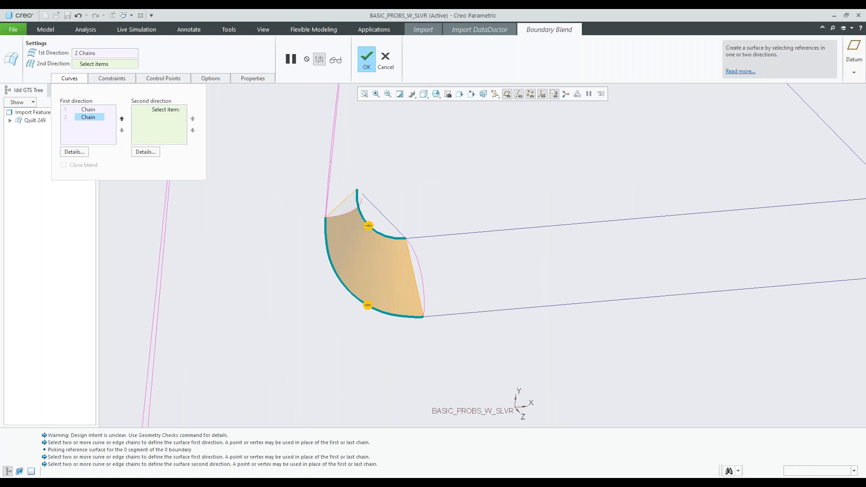
pyautogui.click(347, 213)
pyautogui.moveTo(347, 213); pyautogui.dragTo(391, 276, button='middle')
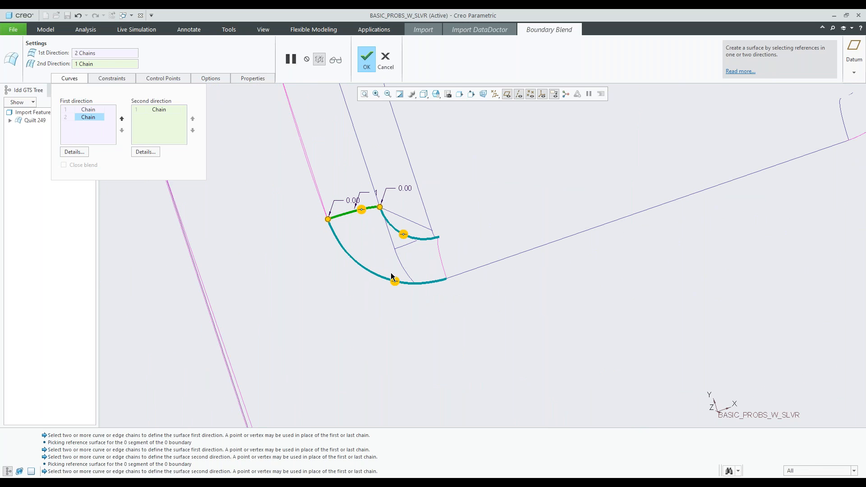
pyautogui.keyDown('ctrl'); pyautogui.click(442, 261); pyautogui.keyUp('ctrl')
pyautogui.moveTo(421, 251); pyautogui.dragTo(396, 258, button='middle')
pyautogui.scroll(4, 404, 238)
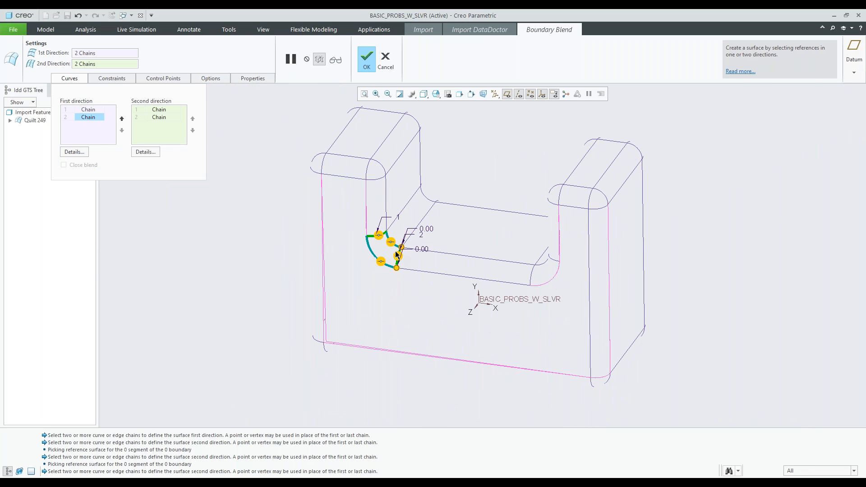
# - Inspect the corner's four boundary chains up close and discard the boundary blend
pyautogui.scroll(-3, 395, 252)
pyautogui.scroll(-4, 354, 235)
pyautogui.scroll(5, 354, 235)
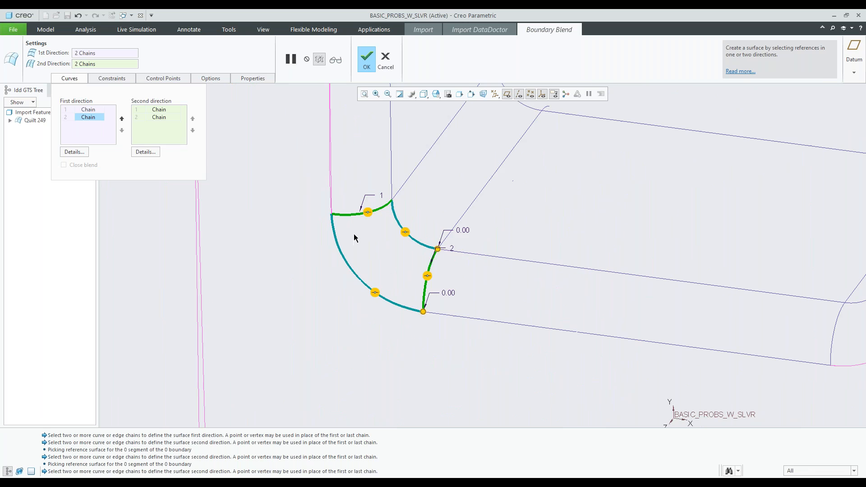
pyautogui.click(385, 59)
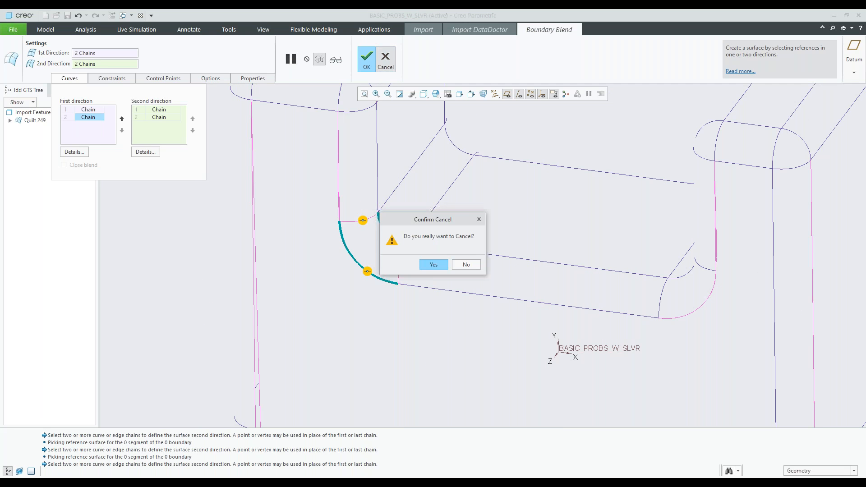
pyautogui.click(437, 263)
# - Start defining a new gap for the open edges beside the slot's vertical side round
pyautogui.keyDown('ctrl'); pyautogui.moveTo(342, 185); pyautogui.dragTo(372, 250, button='middle'); pyautogui.keyUp('ctrl')
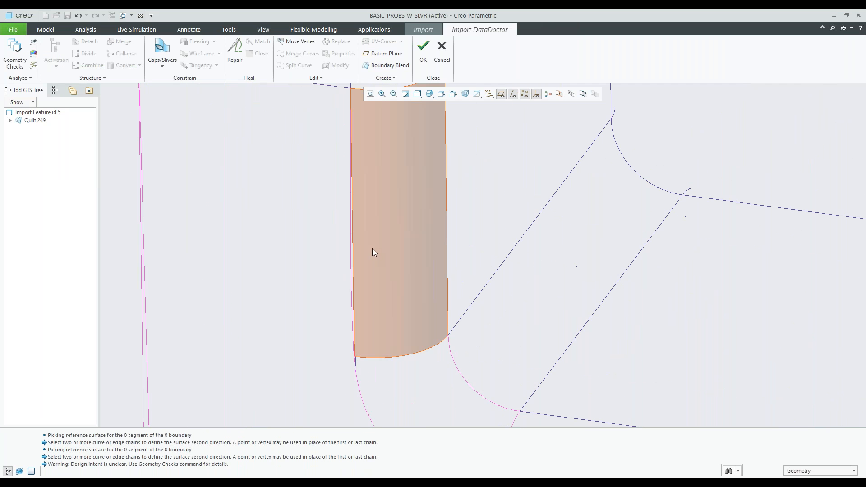
pyautogui.scroll(-4, 356, 288)
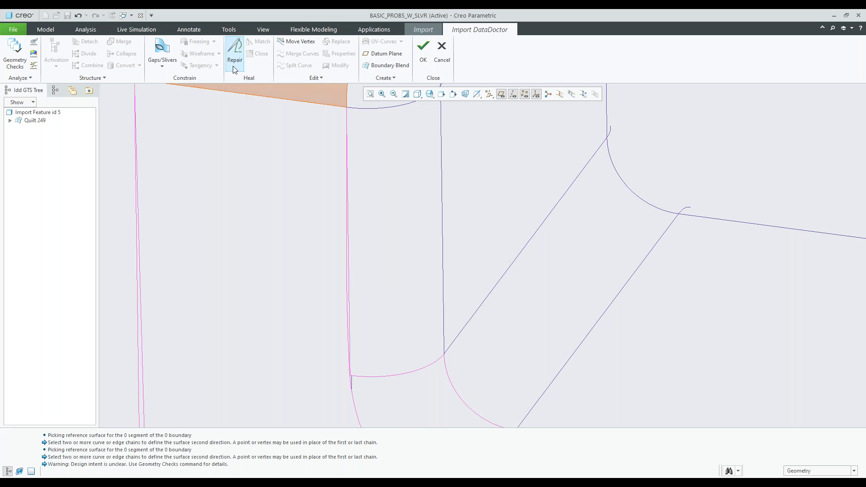
pyautogui.click(158, 51)
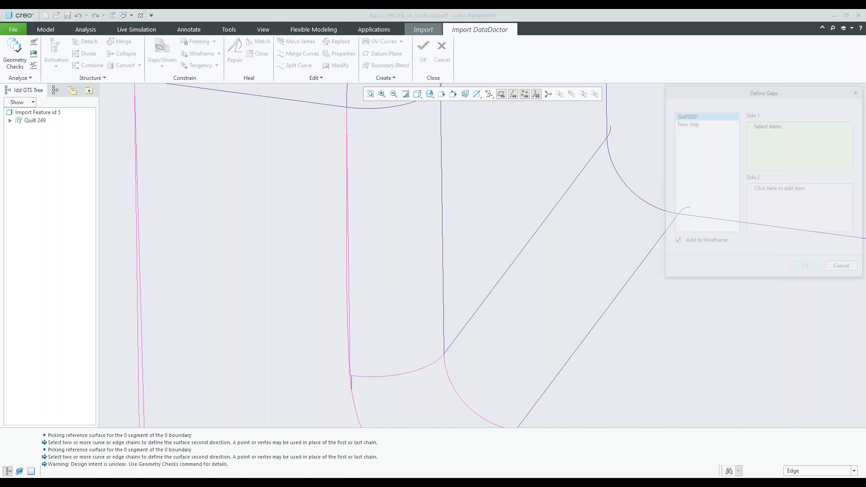
# - Define a gap between the two one-sided edges along the left arm's inner front edge, adding it to the wireframe
pyautogui.scroll(-2, 387, 328)
pyautogui.scroll(-2, 387, 324)
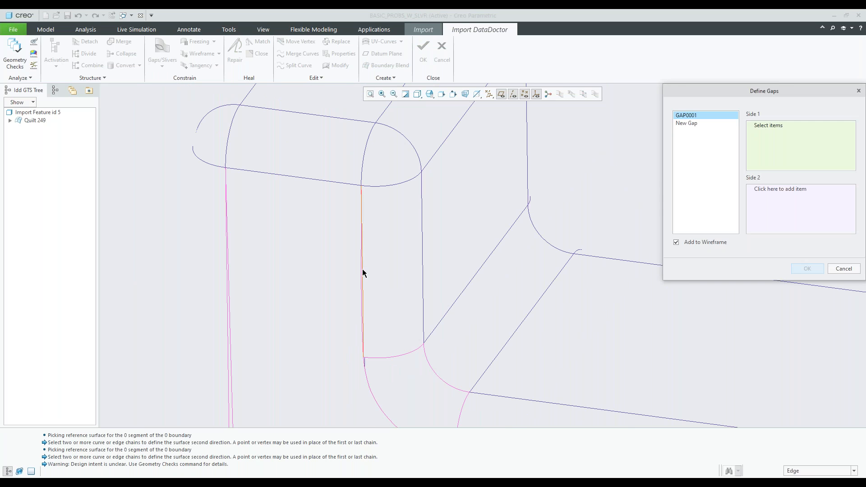
pyautogui.click(363, 270)
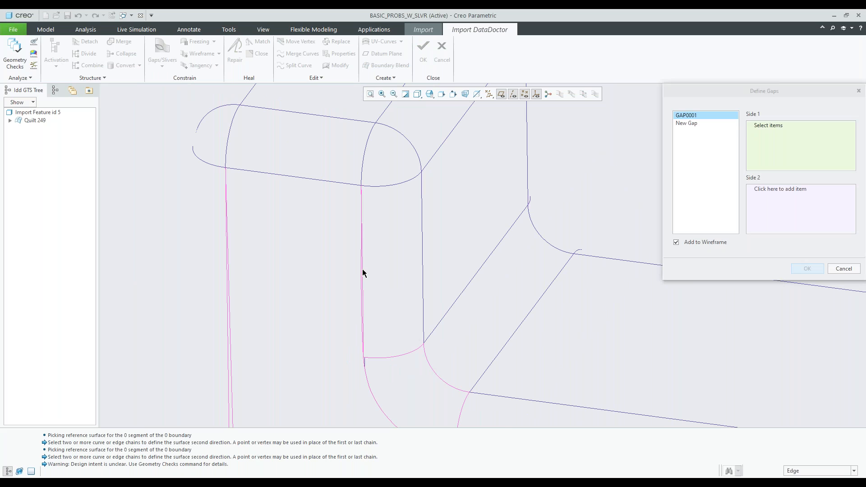
pyautogui.click(362, 273)
pyautogui.click(769, 199)
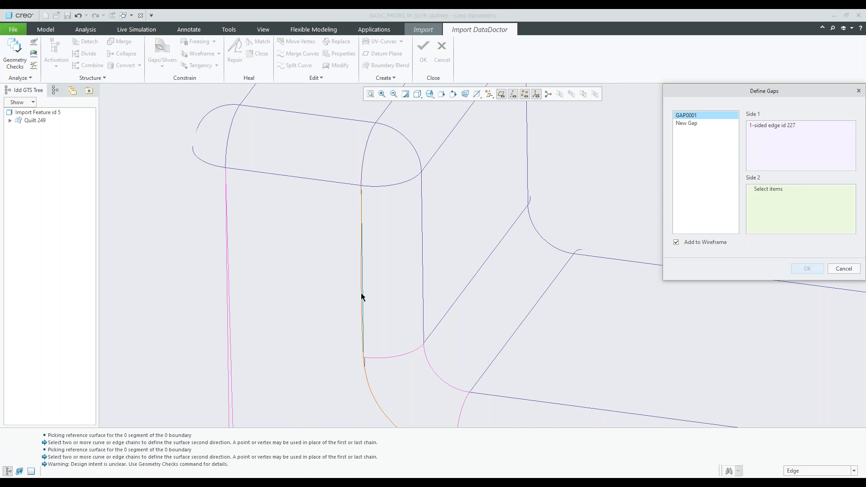
pyautogui.click(361, 296)
pyautogui.click(807, 269)
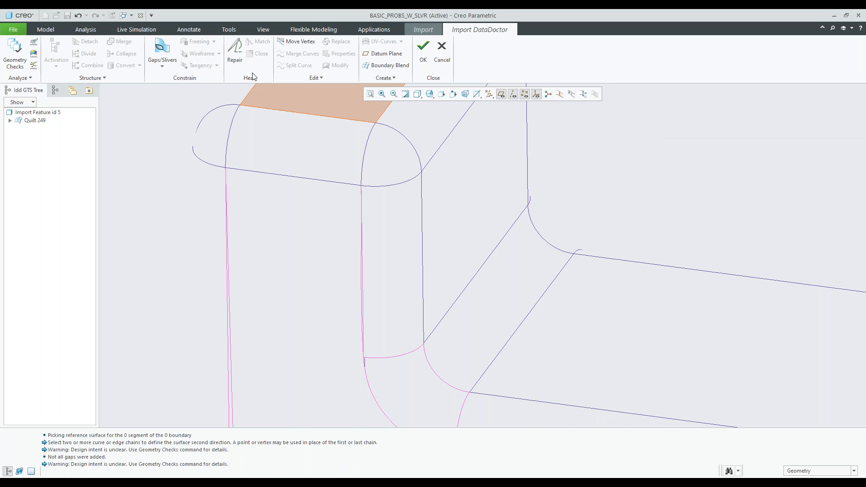
# - Repair the gap between the front face and the fillet surface on the left arm's inner edge
pyautogui.click(235, 51)
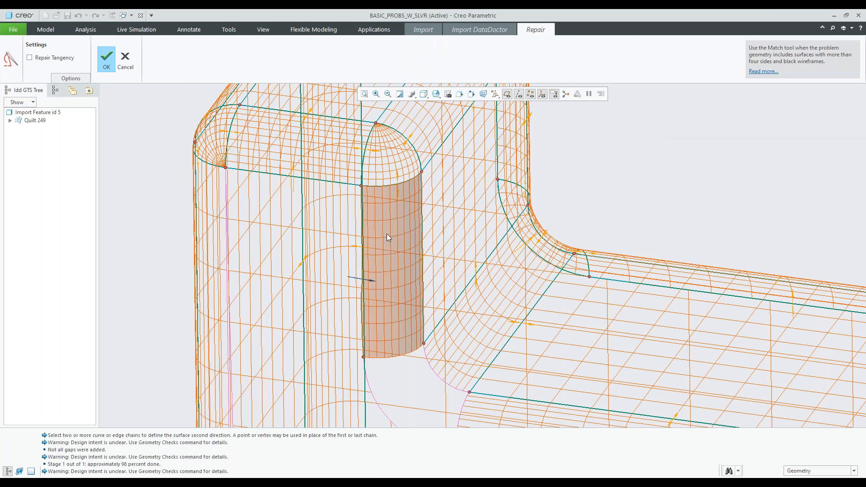
pyautogui.keyDown('ctrl'); pyautogui.click(369, 296); pyautogui.keyUp('ctrl')
pyautogui.click(236, 52)
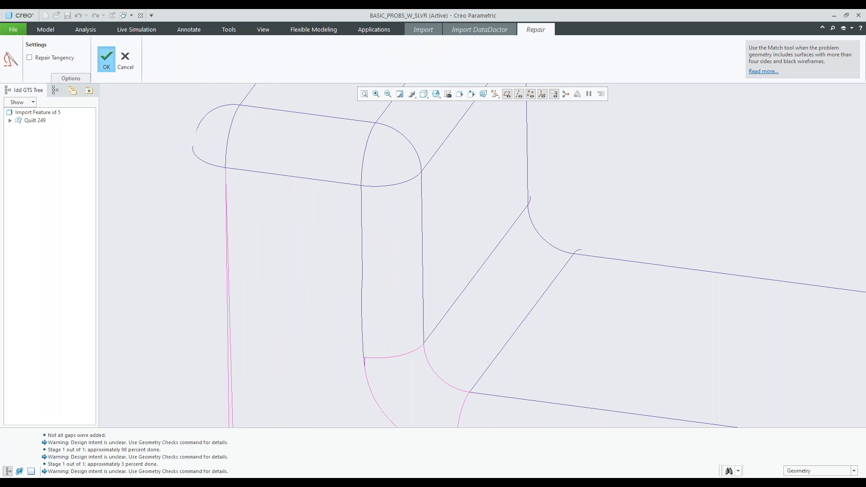
pyautogui.keyDown('shift'); pyautogui.moveTo(381, 359); pyautogui.dragTo(337, 280, button='middle'); pyautogui.keyUp('shift')
pyautogui.scroll(-3, 376, 263)
pyautogui.scroll(-5, 350, 252)
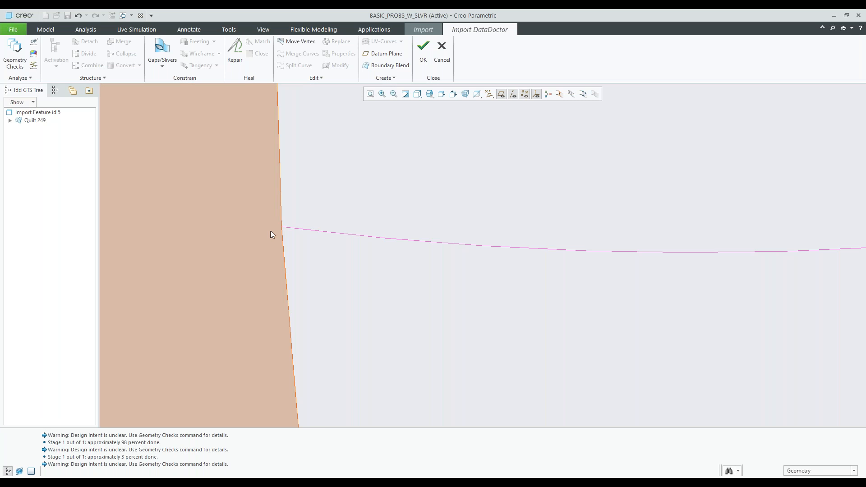
pyautogui.scroll(5, 319, 247)
pyautogui.scroll(5, 320, 246)
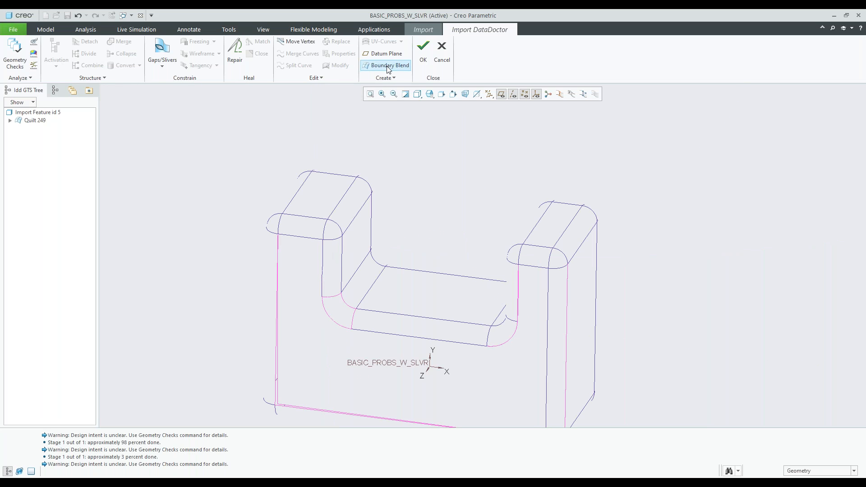
# - Create a boundary blend over the missing left inner corner fillet, using its two short end arcs as first direction and two long arcs as second
pyautogui.click(386, 68)
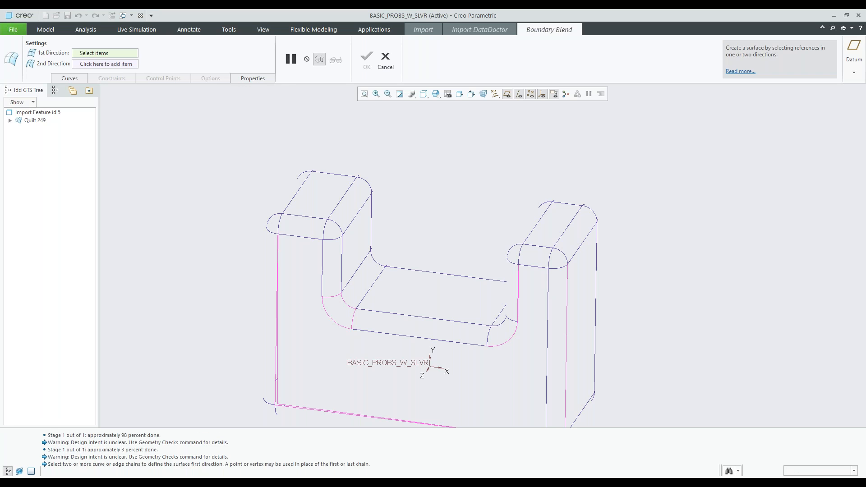
pyautogui.click(353, 317)
pyautogui.keyDown('ctrl'); pyautogui.click(334, 295); pyautogui.keyUp('ctrl')
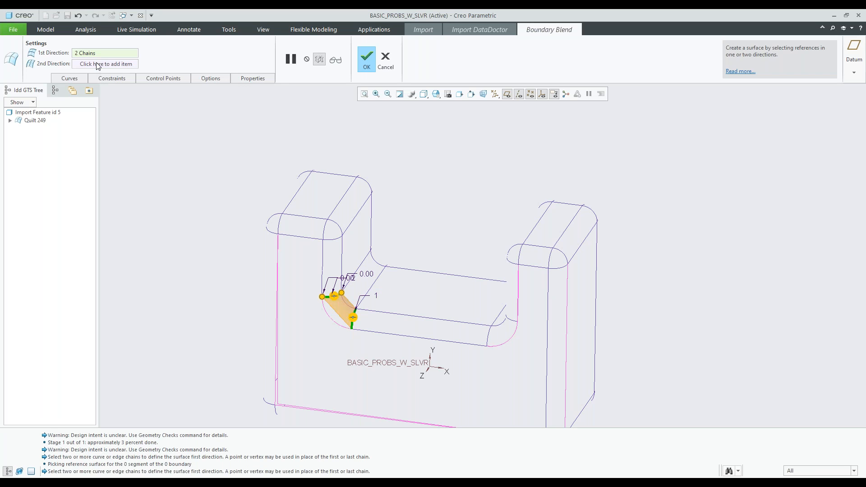
pyautogui.click(98, 64)
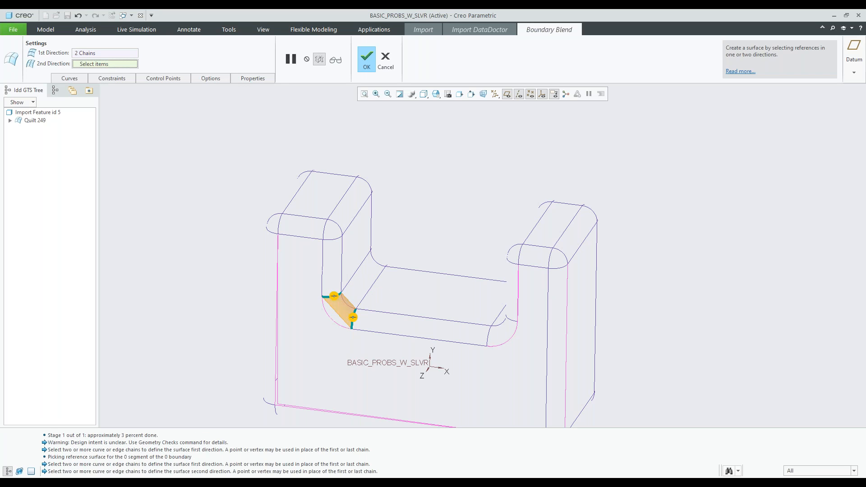
pyautogui.click(345, 303)
pyautogui.keyDown('ctrl'); pyautogui.click(335, 321); pyautogui.keyUp('ctrl')
pyautogui.scroll(-5, 337, 320)
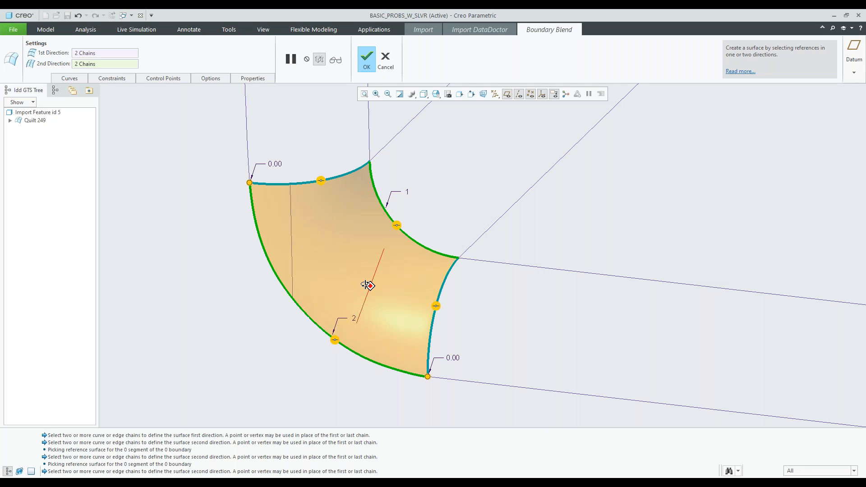
pyautogui.moveTo(370, 286); pyautogui.dragTo(326, 308, button='middle')
pyautogui.scroll(3, 354, 292)
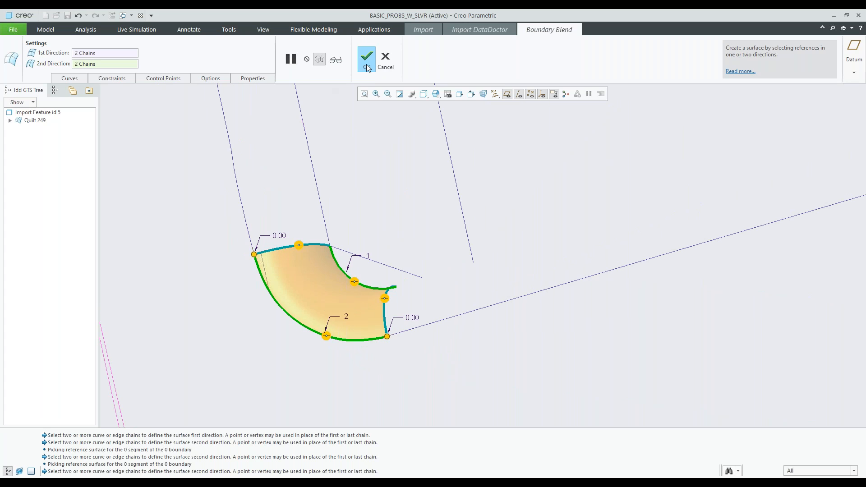
pyautogui.click(367, 61)
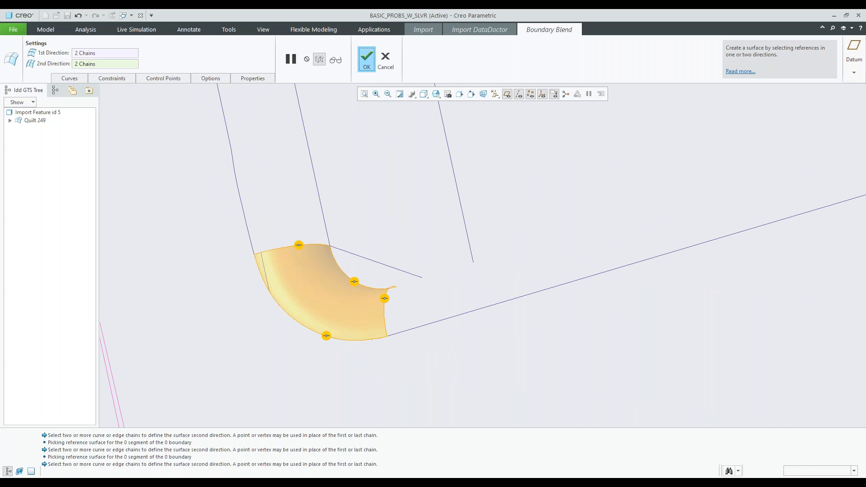
# - Move the new corner blend surface into Quilt 249 in the import feature's structure
pyautogui.scroll(3, 366, 292)
pyautogui.moveTo(418, 249); pyautogui.dragTo(393, 277, button='middle')
pyautogui.click(39, 122)
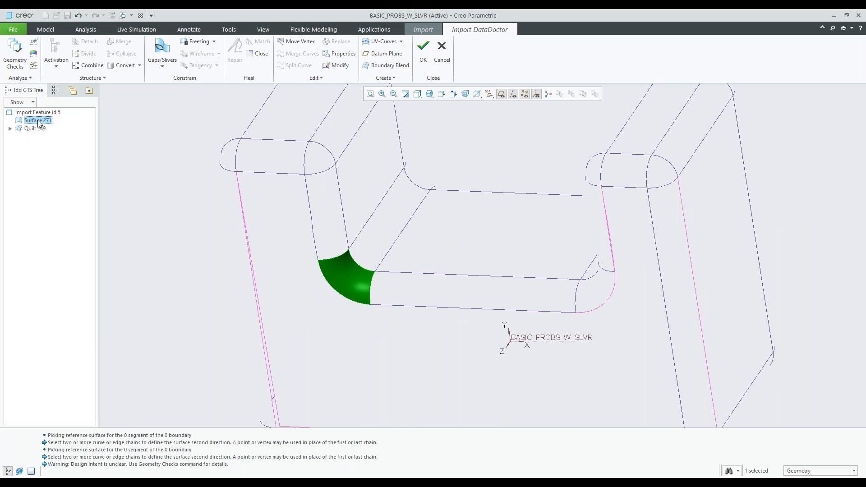
pyautogui.click(36, 130)
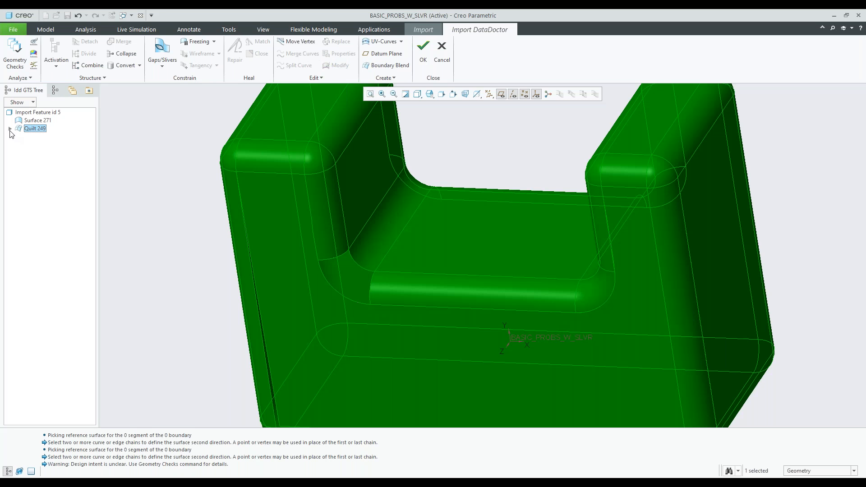
pyautogui.click(10, 129)
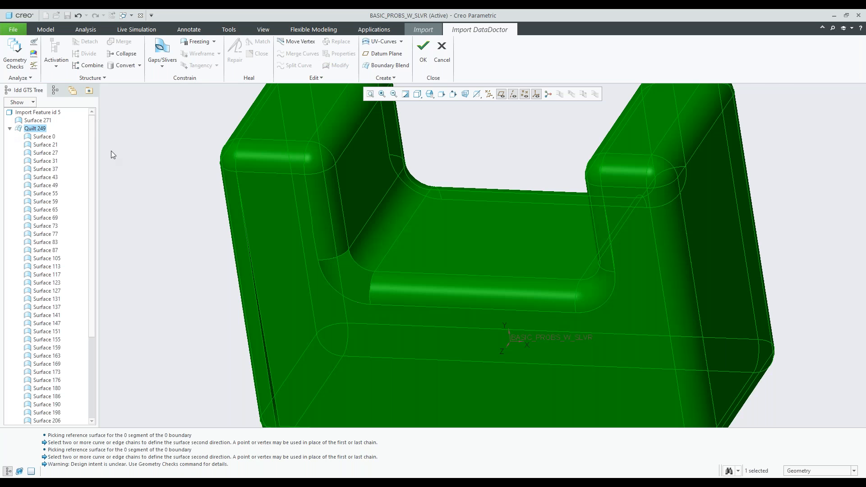
pyautogui.click(34, 121)
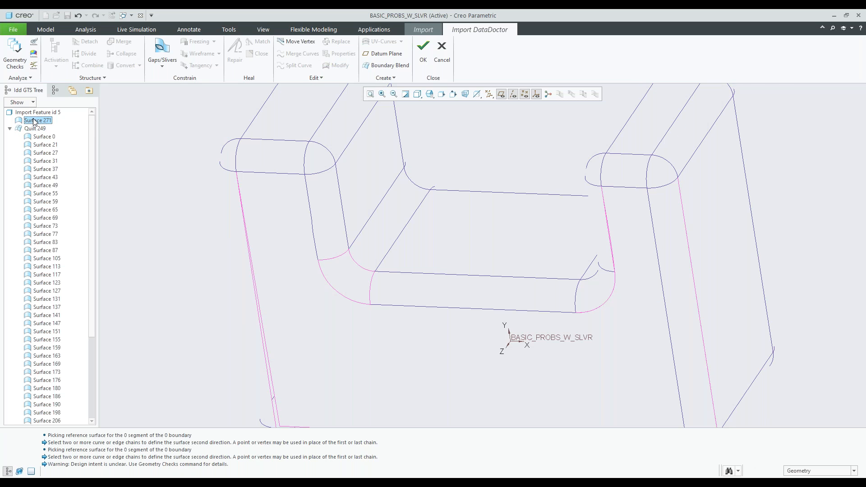
pyautogui.moveTo(35, 121); pyautogui.dragTo(36, 132)
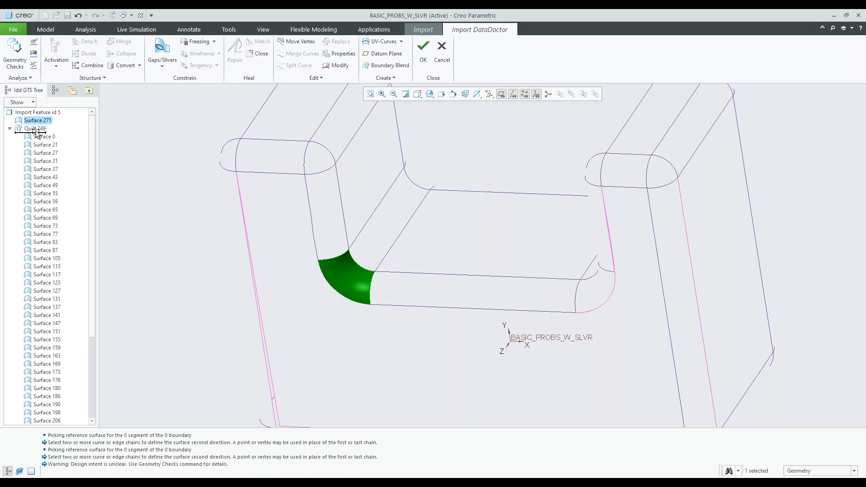
pyautogui.moveTo(36, 133); pyautogui.dragTo(36, 132)
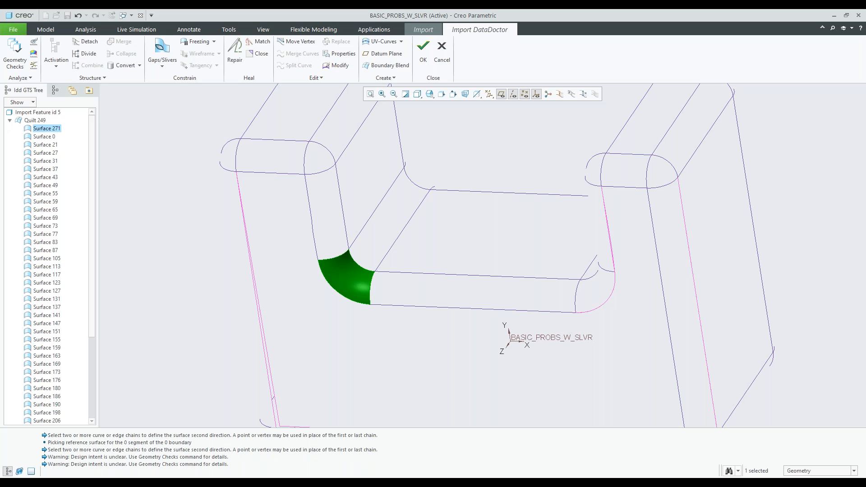
# - Examine how the blended corner fillet joins its neighbours, and collapse the quilt's surface list
pyautogui.click(347, 304)
pyautogui.keyDown('shift'); pyautogui.moveTo(348, 304); pyautogui.dragTo(311, 284, button='middle'); pyautogui.keyUp('shift')
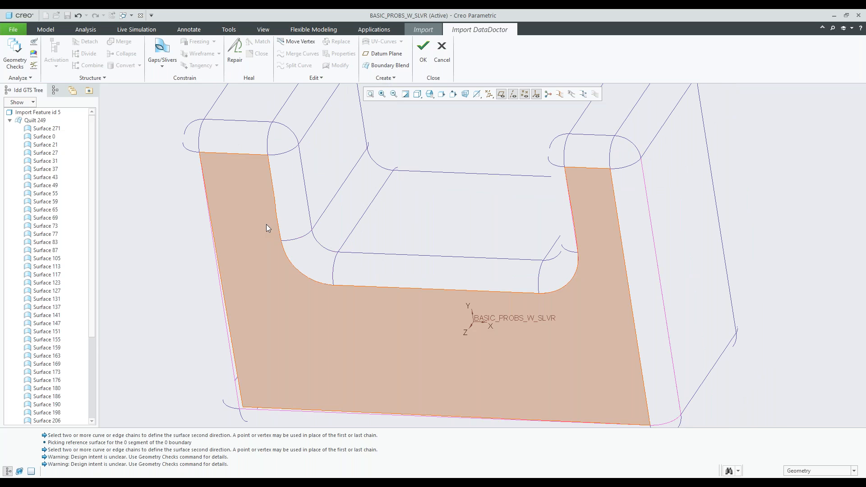
pyautogui.rightClick(266, 225)
pyautogui.scroll(-2, 444, 250)
pyautogui.moveTo(466, 261); pyautogui.dragTo(386, 262, button='middle')
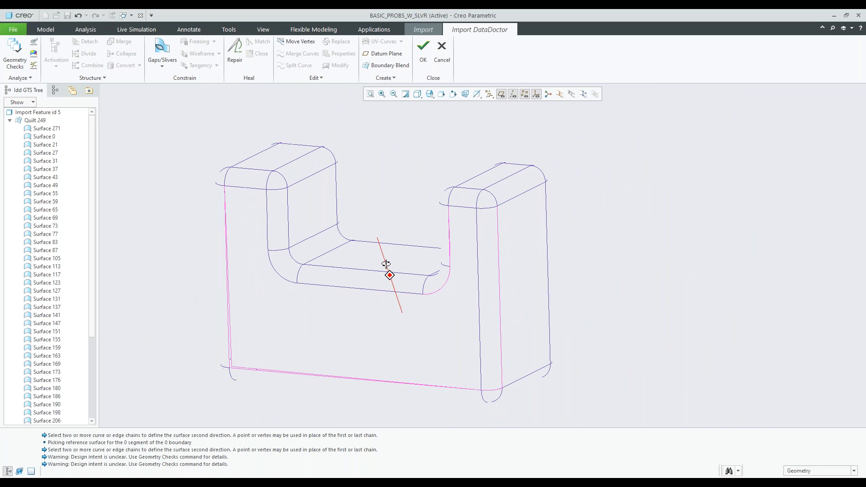
pyautogui.moveTo(346, 288)
pyautogui.keyDown('shift'); pyautogui.mouseDown(button='middle')
pyautogui.moveTo(423, 269)
pyautogui.moveTo(453, 238)
pyautogui.mouseUp(button='middle'); pyautogui.keyUp('shift')
pyautogui.click(9, 121)
# - Move the front face's lower-left vertex close to the corner where the two adjoining edge fillets meet
pyautogui.moveTo(288, 262)
pyautogui.keyDown('shift'); pyautogui.mouseDown(button='middle')
pyautogui.moveTo(270, 270)
pyautogui.moveTo(252, 248)
pyautogui.mouseUp(button='middle'); pyautogui.keyUp('shift')
pyautogui.scroll(-2, 300, 311)
pyautogui.keyDown('shift'); pyautogui.moveTo(334, 271); pyautogui.dragTo(283, 334, button='middle'); pyautogui.keyUp('shift')
pyautogui.moveTo(284, 334)
pyautogui.mouseDown(button='middle')
pyautogui.moveTo(272, 335)
pyautogui.moveTo(345, 303)
pyautogui.mouseUp(button='middle')
pyautogui.scroll(-8, 323, 357)
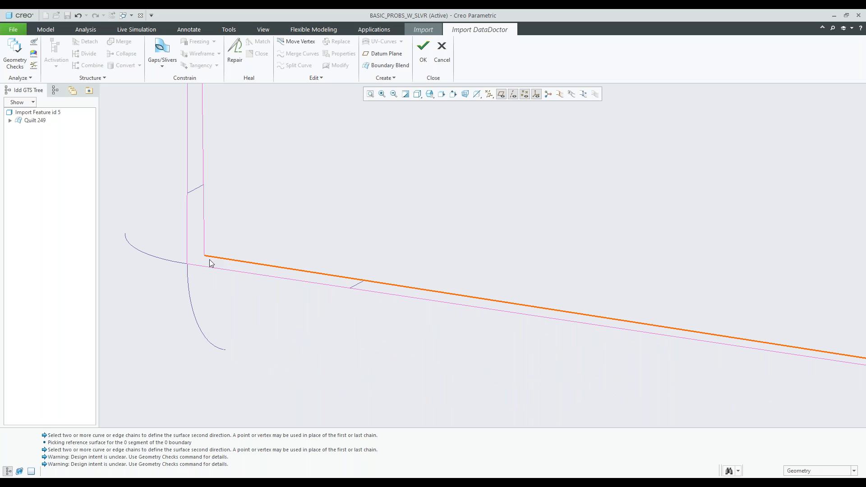
pyautogui.moveTo(208, 259)
pyautogui.mouseDown(button='middle')
pyautogui.moveTo(220, 276)
pyautogui.moveTo(301, 287)
pyautogui.mouseUp(button='middle')
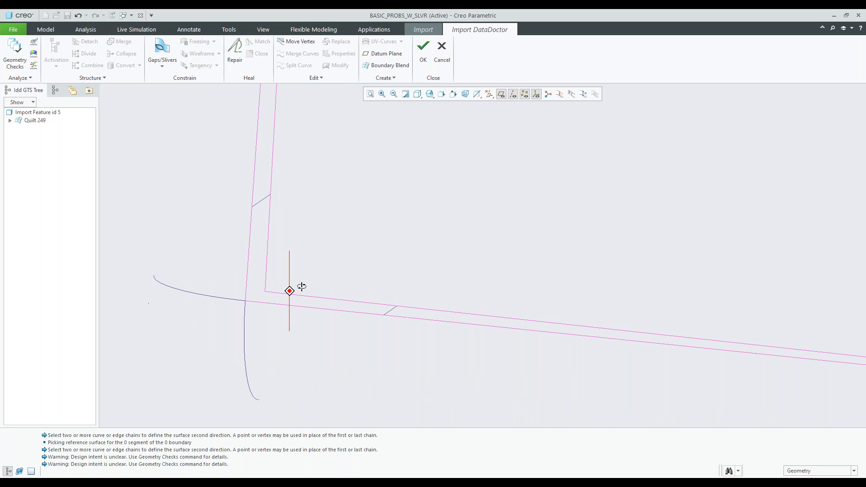
pyautogui.click(285, 42)
pyautogui.moveTo(263, 291); pyautogui.dragTo(250, 297)
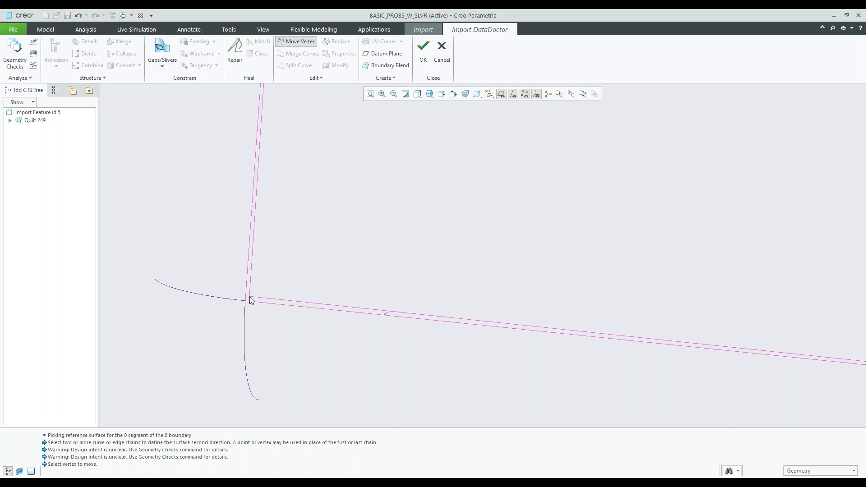
# - Define a gap between the front face's bottom edge and the matching edge of the bottom fillet surface
pyautogui.scroll(5, 245, 302)
pyautogui.keyDown('shift'); pyautogui.moveTo(368, 234); pyautogui.dragTo(352, 276, button='middle'); pyautogui.keyUp('shift')
pyautogui.click(162, 49)
pyautogui.scroll(-2, 263, 375)
pyautogui.scroll(-3, 263, 376)
pyautogui.scroll(-4, 264, 369)
pyautogui.click(274, 293)
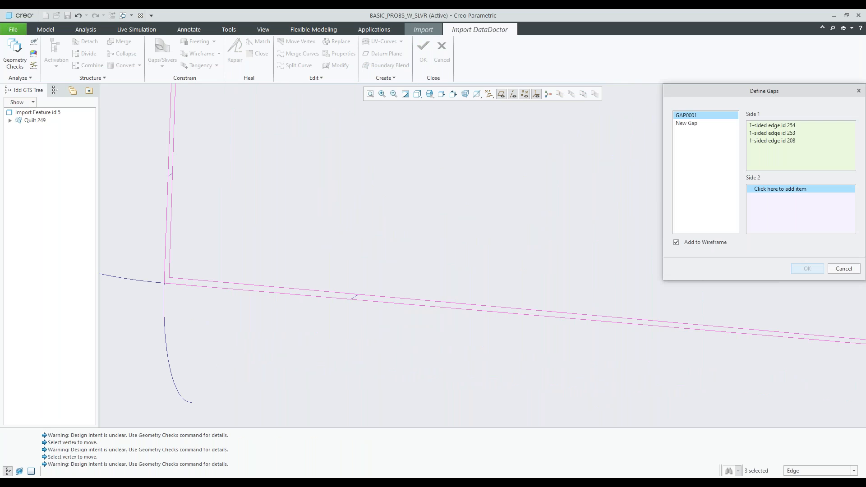
pyautogui.click(243, 285)
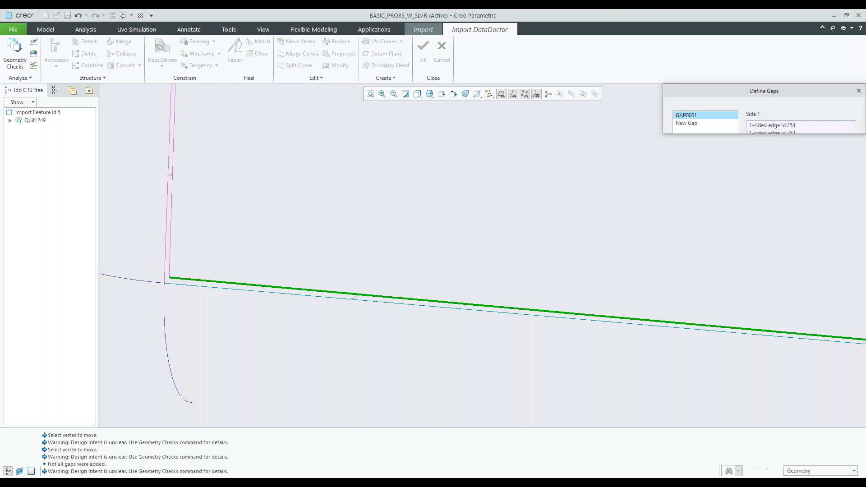
# - Repair the gap between the front face and the fillet surface along its bottom edge
pyautogui.scroll(-5, 319, 244)
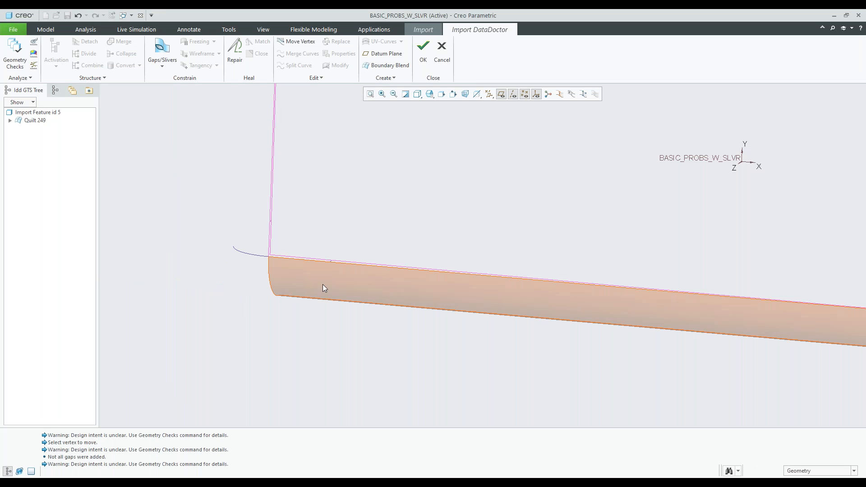
pyautogui.click(323, 285)
pyautogui.click(235, 52)
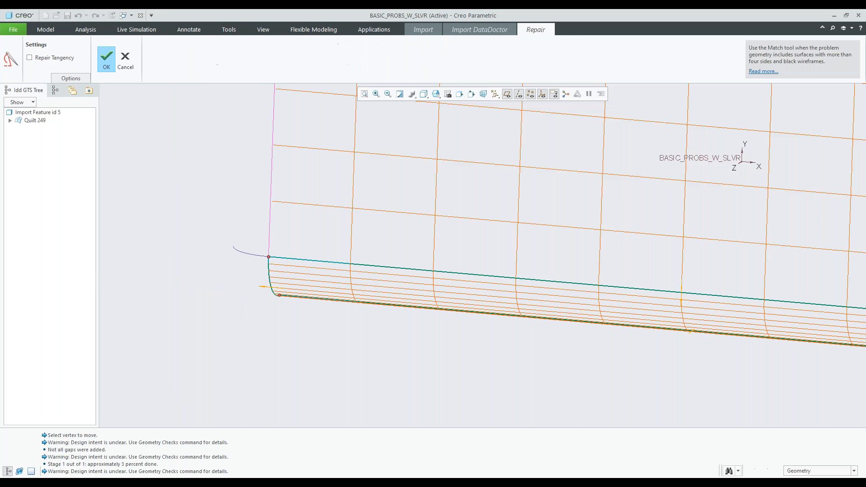
pyautogui.middleClick(165, 151)
pyautogui.scroll(5, 255, 347)
pyautogui.scroll(-5, 256, 332)
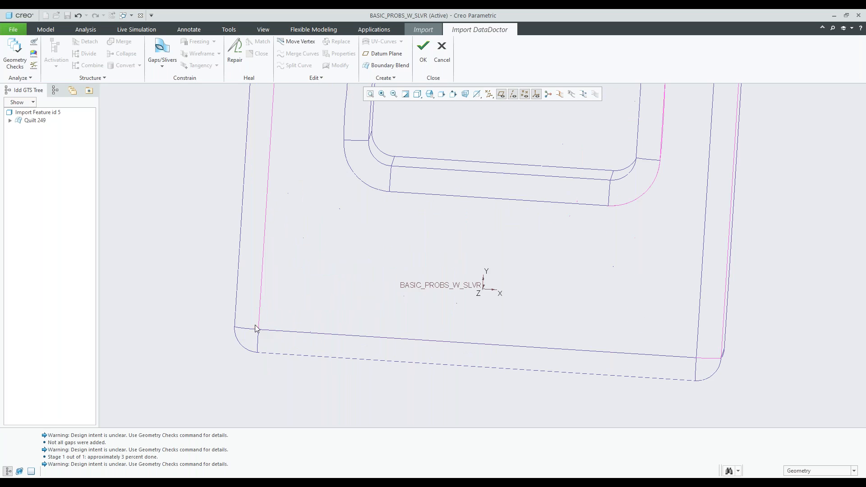
pyautogui.scroll(-4, 255, 328)
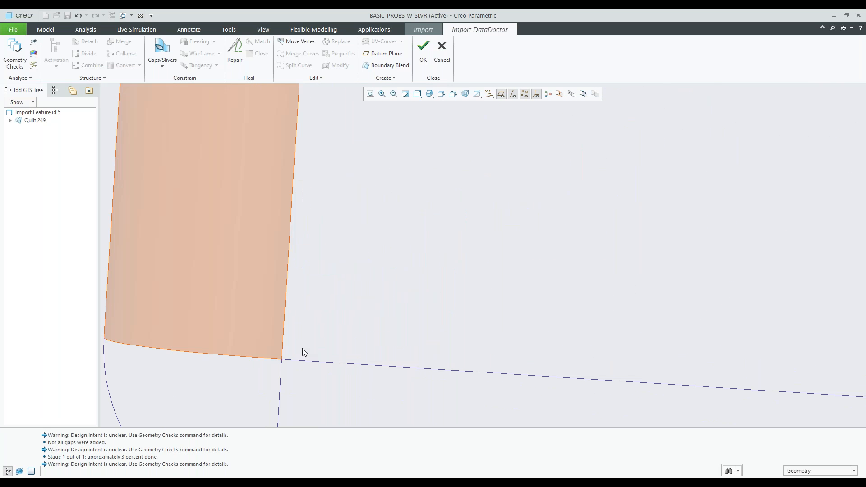
pyautogui.scroll(-5, 282, 355)
pyautogui.scroll(2, 273, 357)
pyautogui.click(316, 308)
pyautogui.scroll(5, 332, 336)
pyautogui.click(235, 54)
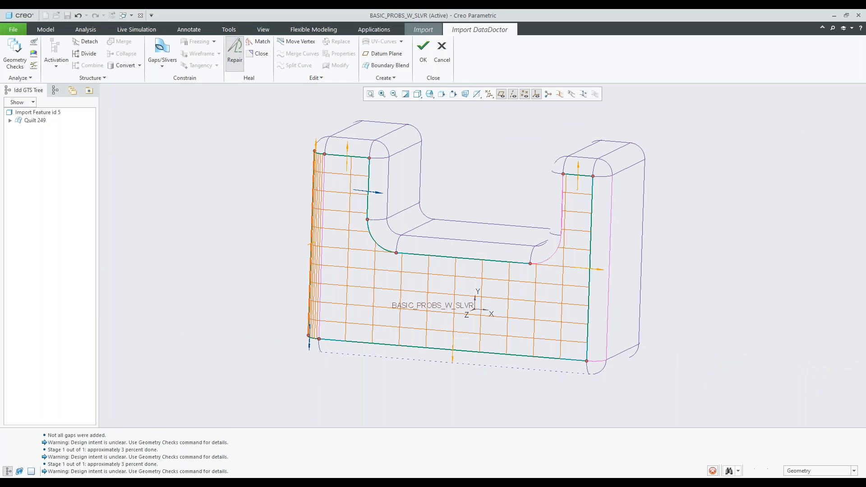
pyautogui.moveTo(288, 185); pyautogui.dragTo(326, 335, button='middle')
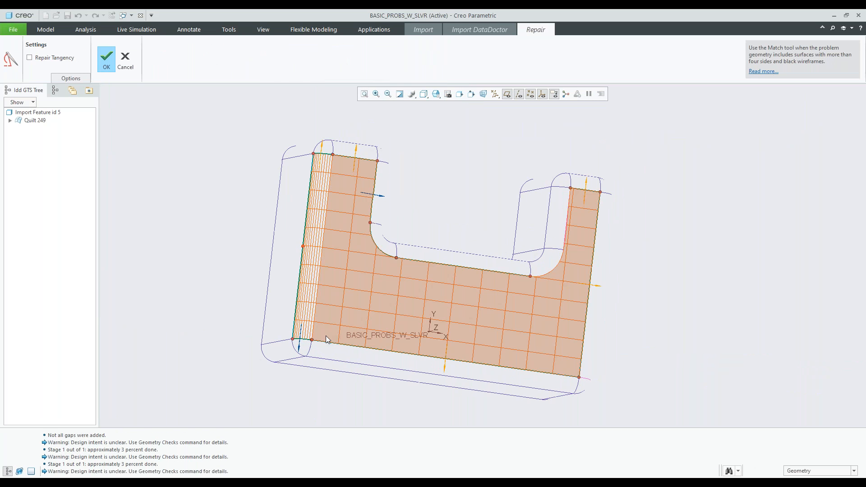
pyautogui.scroll(-10, 326, 336)
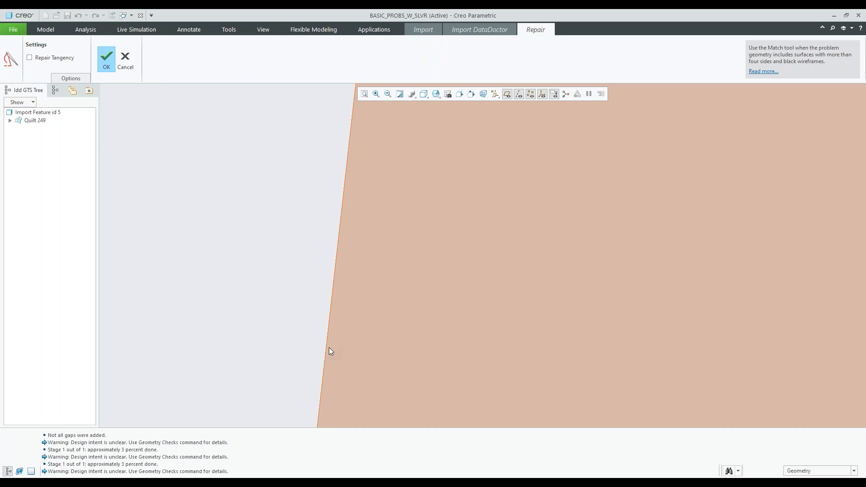
pyautogui.scroll(6, 167, 267)
pyautogui.keyDown('shift'); pyautogui.moveTo(250, 274); pyautogui.dragTo(370, 331, button='middle'); pyautogui.keyUp('shift')
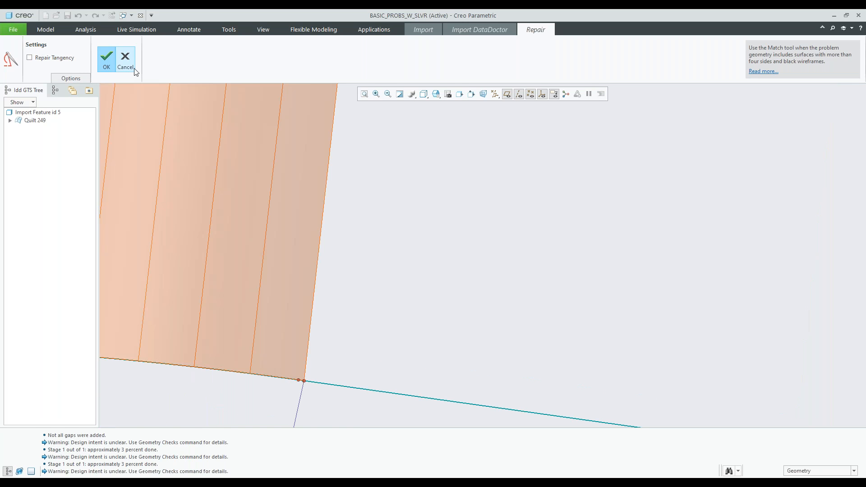
pyautogui.click(126, 59)
# - Define a gap between the front face's left vertical edge and the matching edge of the adjoining vertical fillet, adding it to the wireframe
pyautogui.click(315, 226)
pyautogui.click(760, 197)
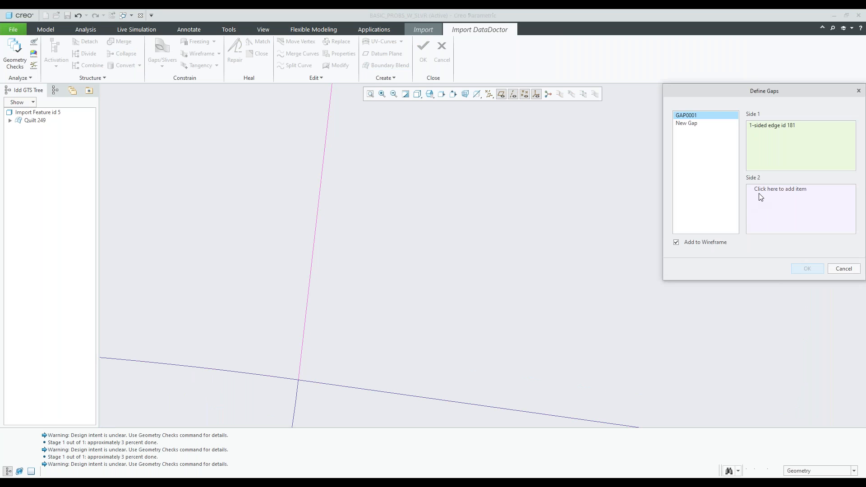
pyautogui.click(318, 301)
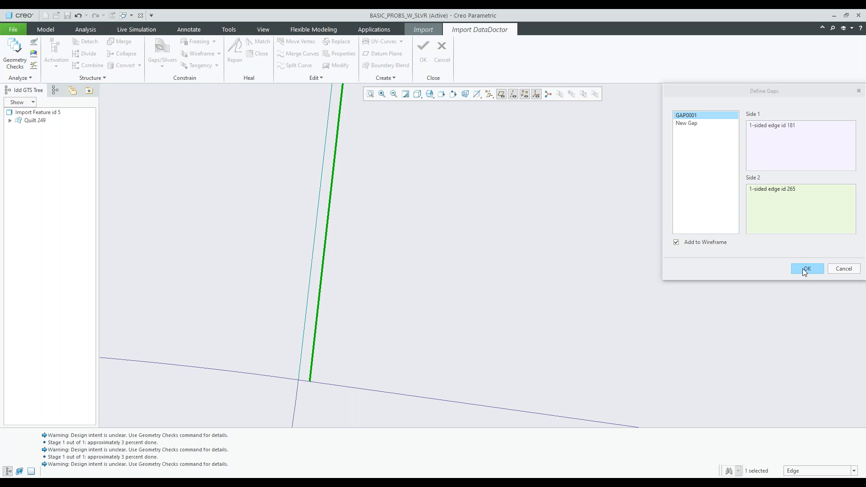
pyautogui.click(805, 269)
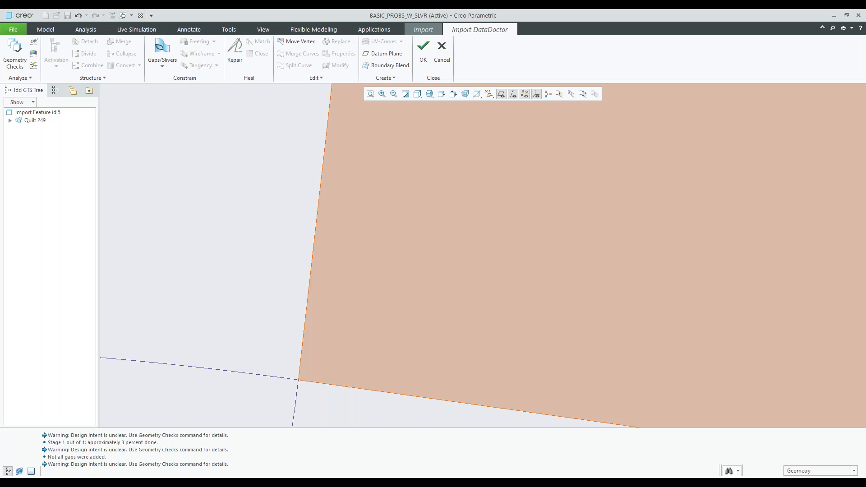
# - Repair the gap between the front face and the fillet surface along its left vertical edge
pyautogui.click(370, 261)
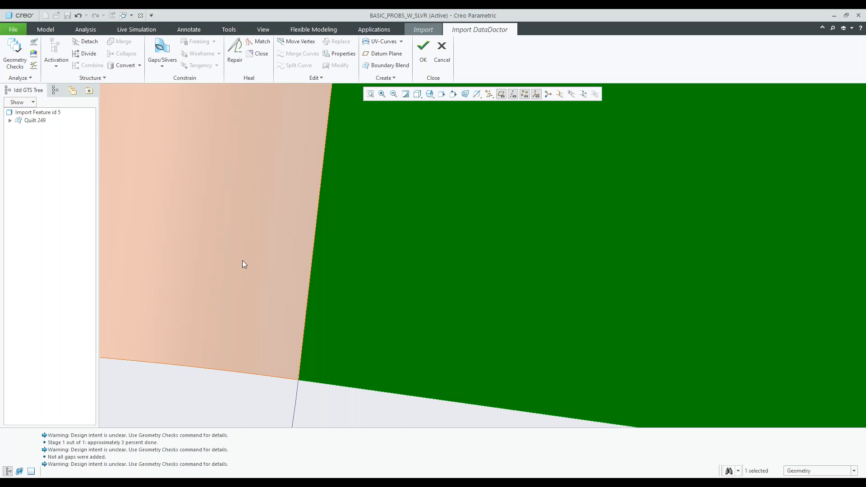
pyautogui.click(234, 52)
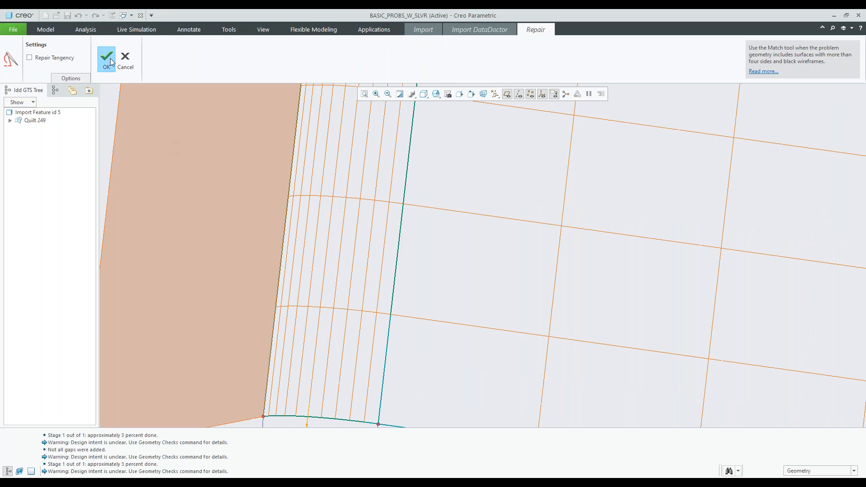
pyautogui.click(109, 58)
pyautogui.scroll(5, 289, 339)
pyautogui.moveTo(289, 339)
pyautogui.mouseDown(button='middle')
pyautogui.moveTo(324, 328)
pyautogui.moveTo(303, 332)
pyautogui.mouseUp(button='middle')
pyautogui.scroll(-5, 541, 280)
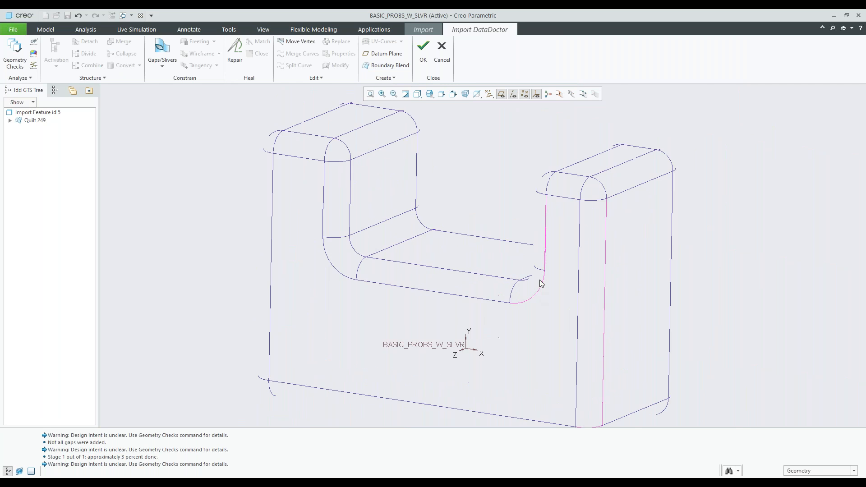
pyautogui.moveTo(567, 275)
pyautogui.keyDown('shift'); pyautogui.mouseDown(button='middle')
pyautogui.moveTo(519, 292)
pyautogui.moveTo(512, 244)
pyautogui.moveTo(488, 253)
pyautogui.moveTo(505, 255)
pyautogui.mouseUp(button='middle'); pyautogui.keyUp('shift')
pyautogui.scroll(-5, 512, 245)
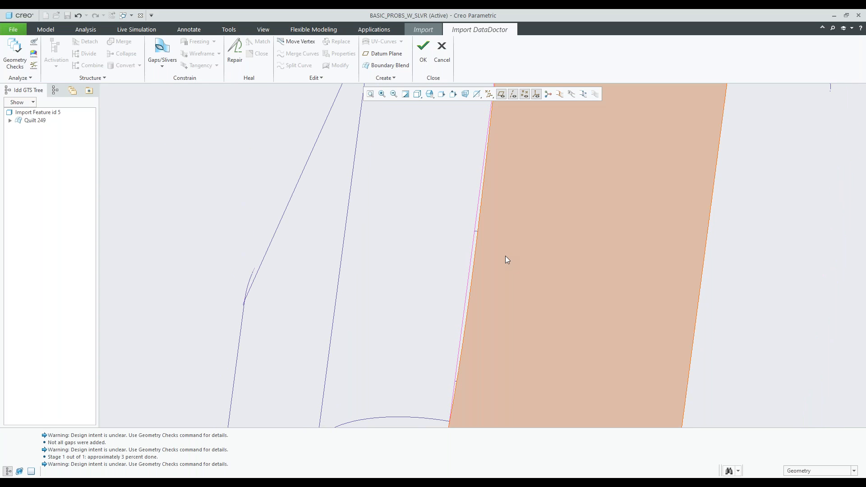
pyautogui.click(505, 255)
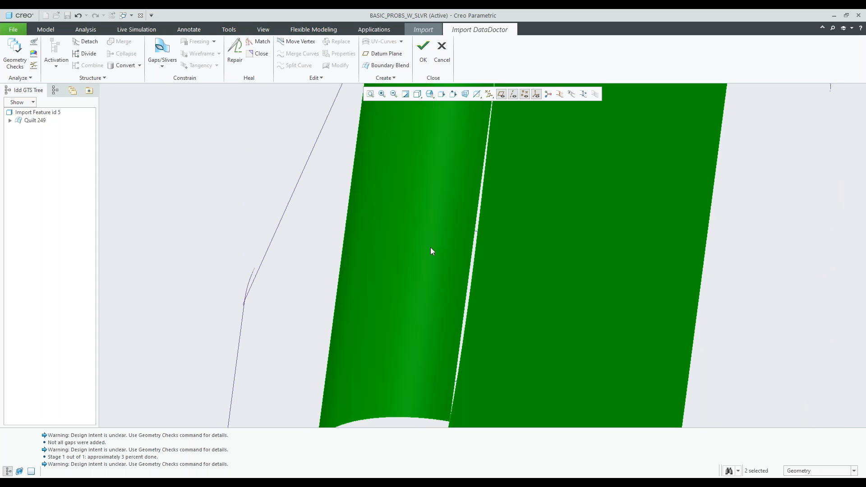
pyautogui.click(234, 54)
pyautogui.scroll(-5, 481, 256)
pyautogui.scroll(3, 453, 285)
pyautogui.scroll(1, 453, 285)
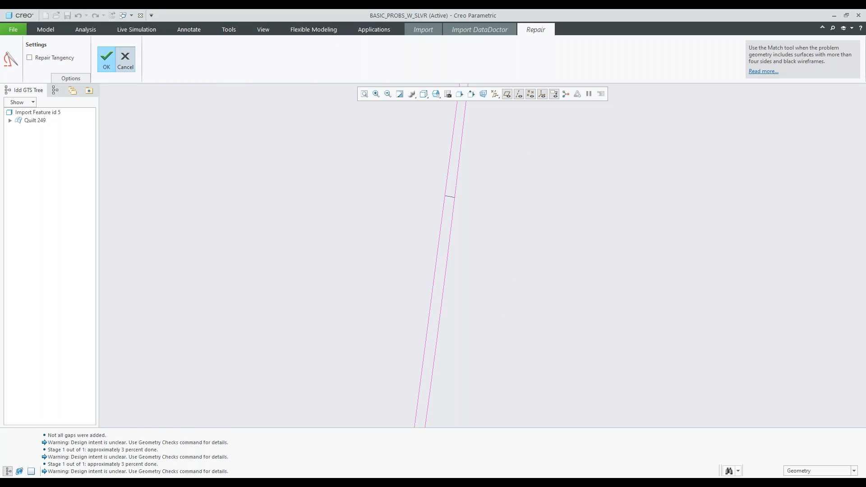
pyautogui.middleClick(413, 287)
# - Define a gap between the front face's edge on the slot's right side and the two matching edges, one straight and one curved
pyautogui.scroll(6, 412, 287)
pyautogui.keyDown('shift'); pyautogui.moveTo(412, 286); pyautogui.dragTo(444, 280, button='middle'); pyautogui.keyUp('shift')
pyautogui.scroll(-1, 455, 285)
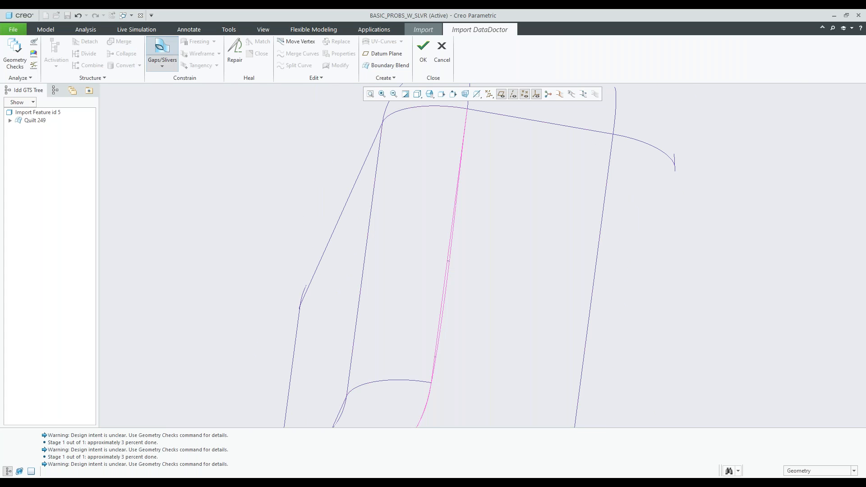
pyautogui.click(162, 50)
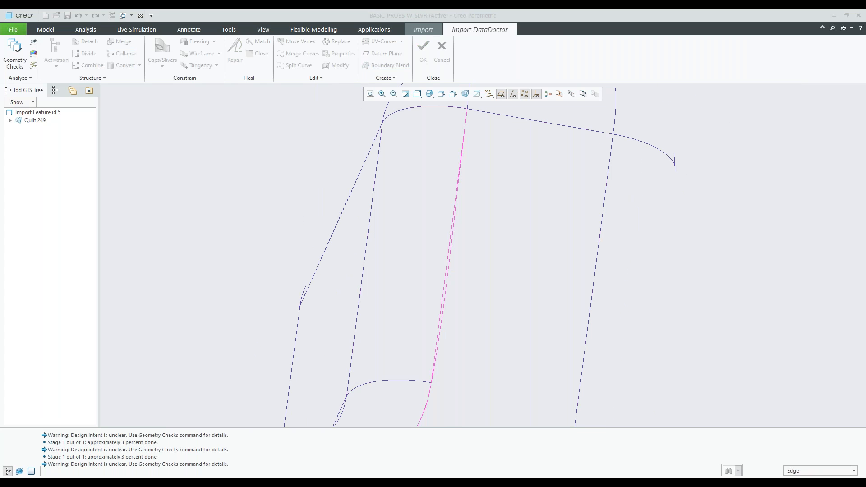
pyautogui.click(449, 261)
pyautogui.click(779, 189)
pyautogui.click(445, 274)
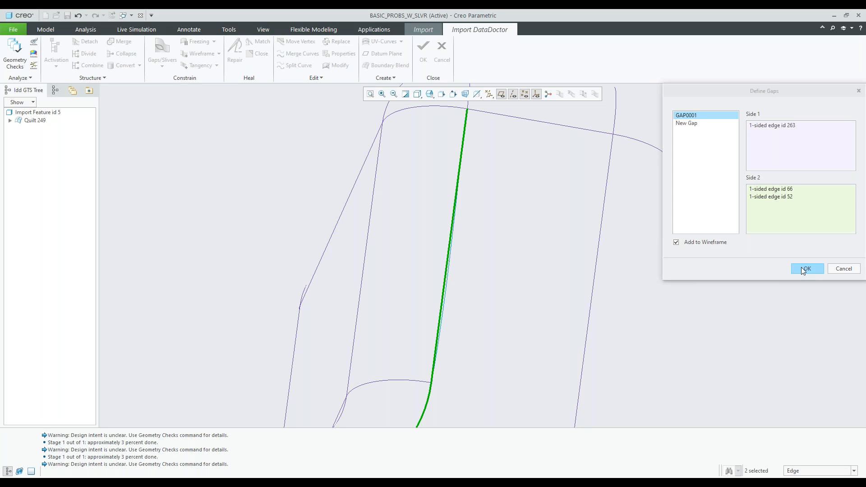
pyautogui.click(805, 268)
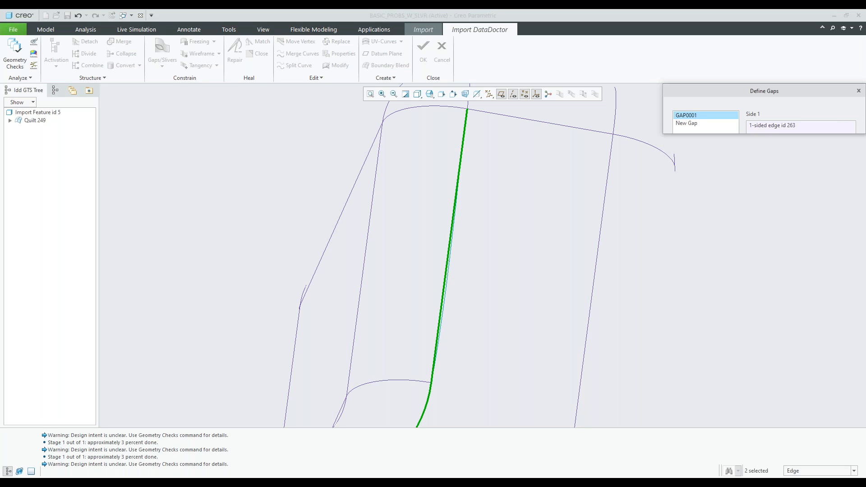
# - Check the wireframe display and repair the gap between the front face and the fillet surface on the slot's right side
pyautogui.moveTo(497, 232); pyautogui.dragTo(494, 142, button='middle')
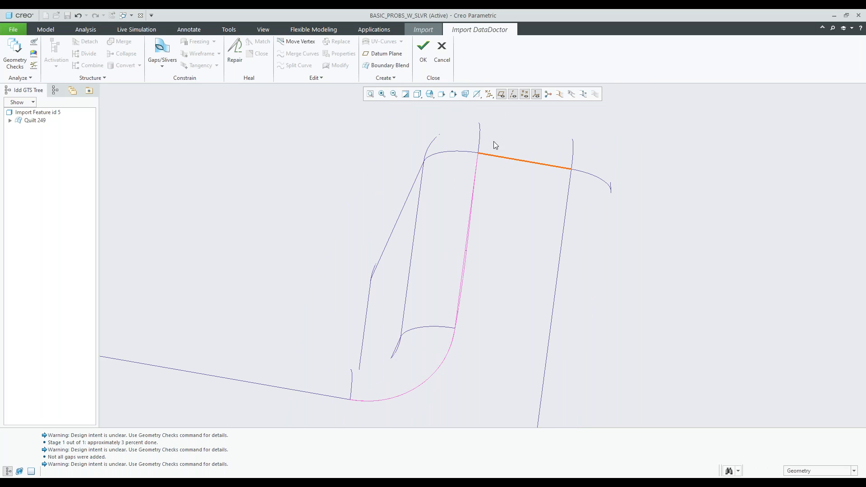
pyautogui.click(558, 93)
pyautogui.click(560, 92)
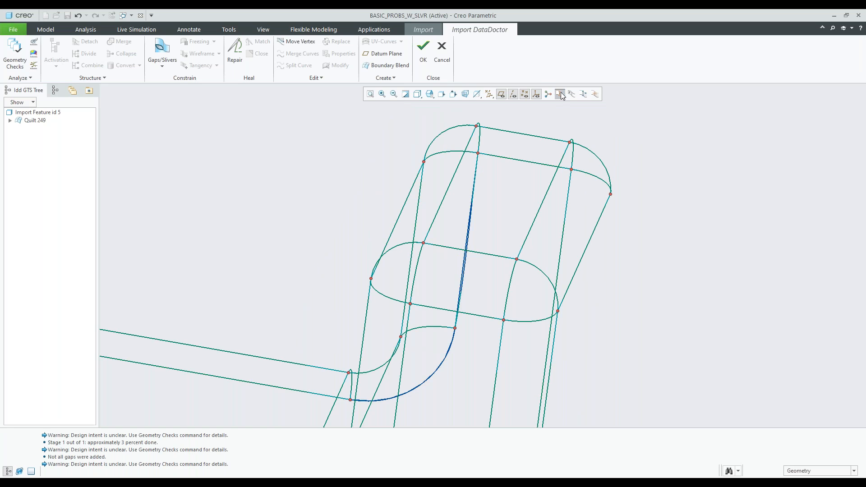
pyautogui.click(485, 266)
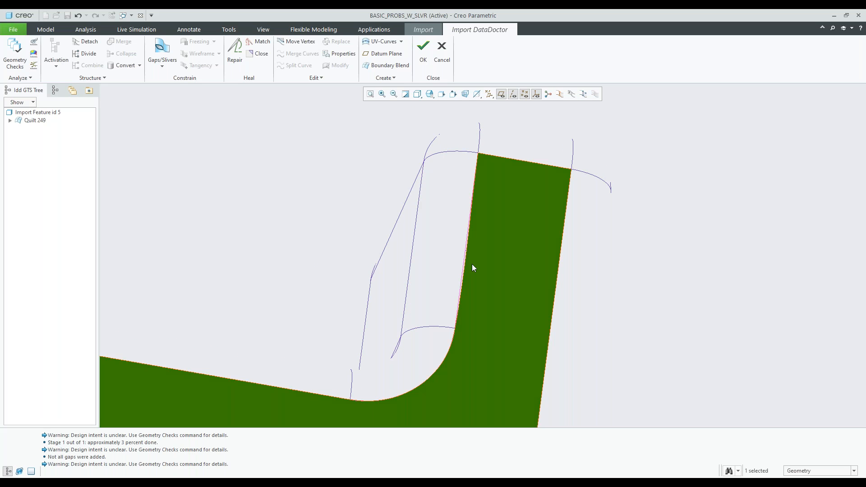
pyautogui.keyDown('ctrl'); pyautogui.click(427, 254); pyautogui.keyUp('ctrl')
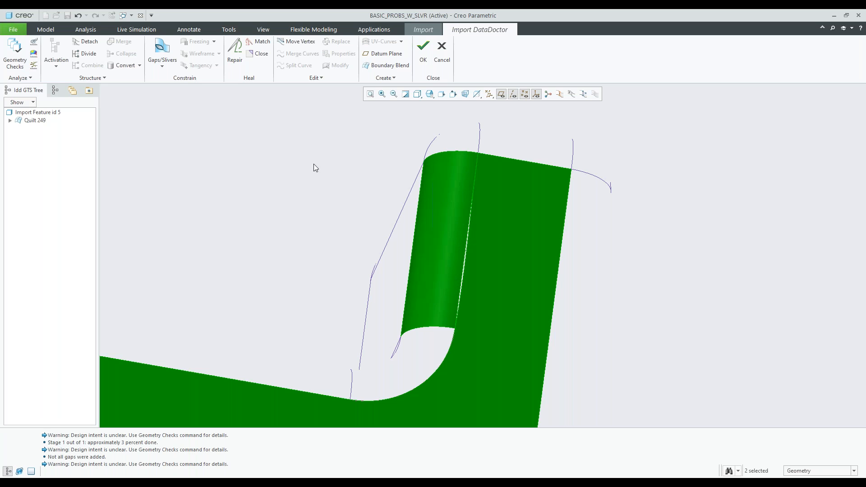
pyautogui.click(235, 50)
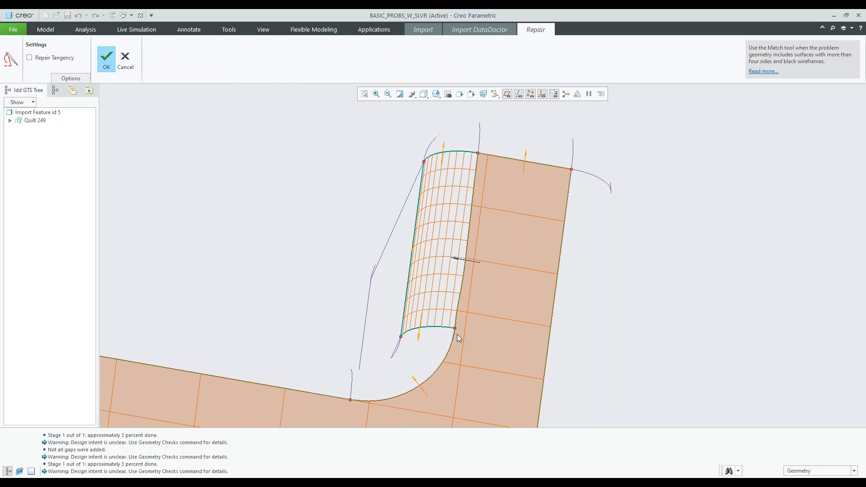
pyautogui.scroll(3, 457, 334)
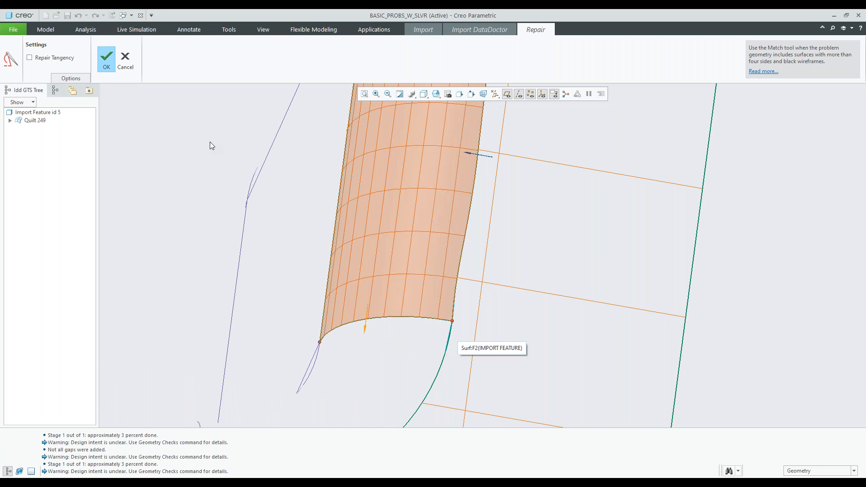
pyautogui.click(107, 62)
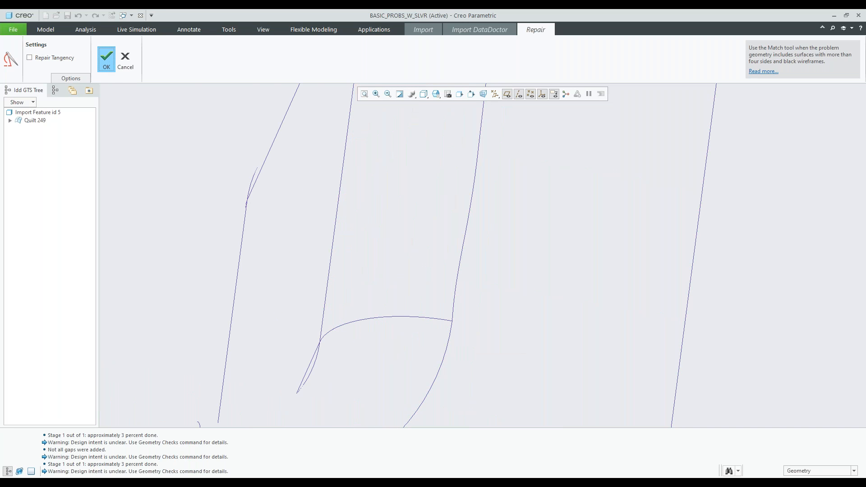
pyautogui.scroll(5, 338, 237)
pyautogui.moveTo(338, 240); pyautogui.dragTo(323, 270, button='middle')
pyautogui.scroll(-6, 406, 342)
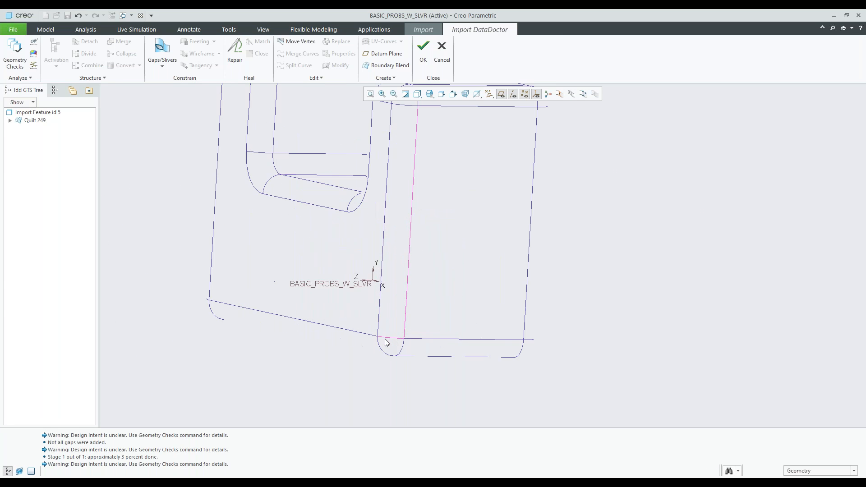
pyautogui.scroll(-4, 413, 338)
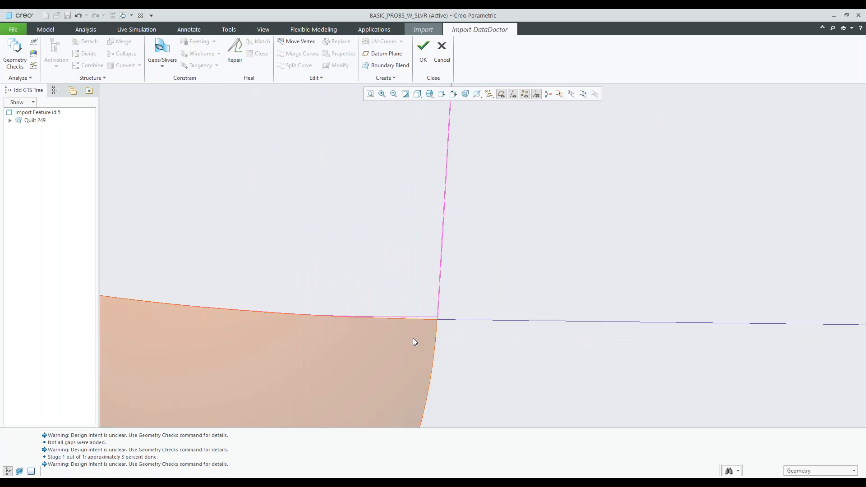
pyautogui.scroll(4, 454, 325)
pyautogui.scroll(-3, 445, 322)
pyautogui.moveTo(444, 320)
pyautogui.mouseDown(button='middle')
pyautogui.moveTo(410, 323)
pyautogui.moveTo(392, 280)
pyautogui.moveTo(397, 296)
pyautogui.moveTo(473, 291)
pyautogui.mouseUp(button='middle')
pyautogui.scroll(3, 417, 315)
pyautogui.click(473, 291)
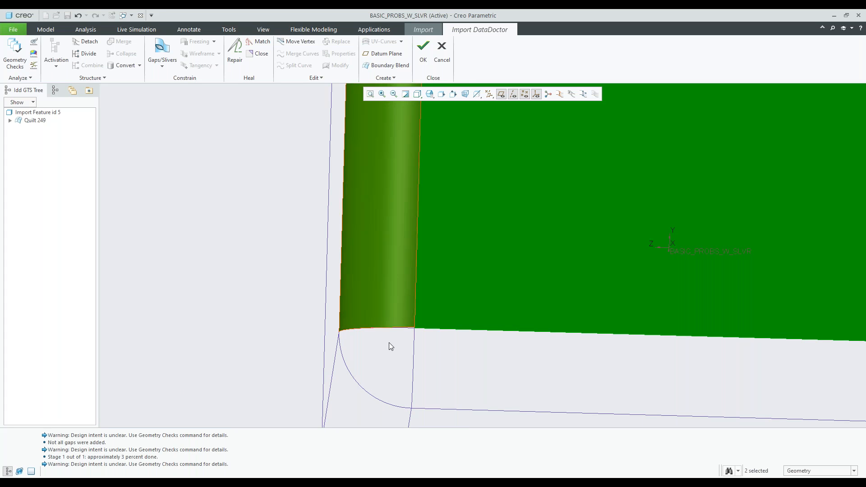
pyautogui.keyDown('ctrl'); pyautogui.click(393, 352); pyautogui.keyUp('ctrl')
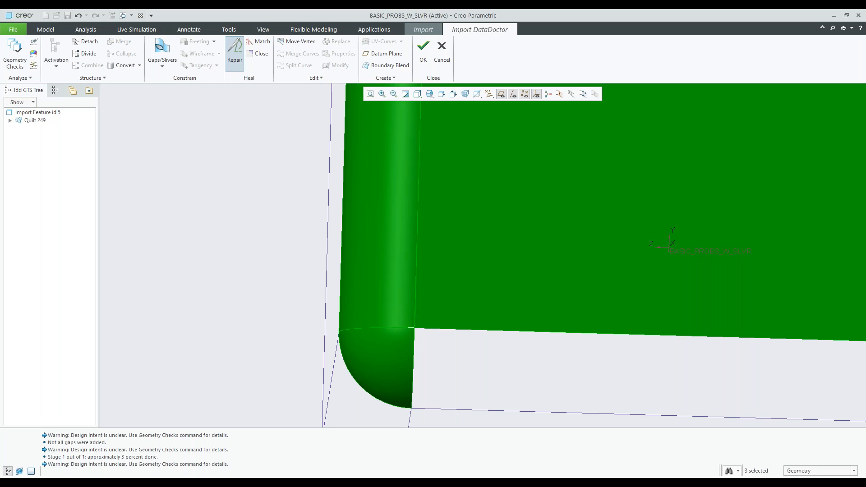
pyautogui.click(234, 52)
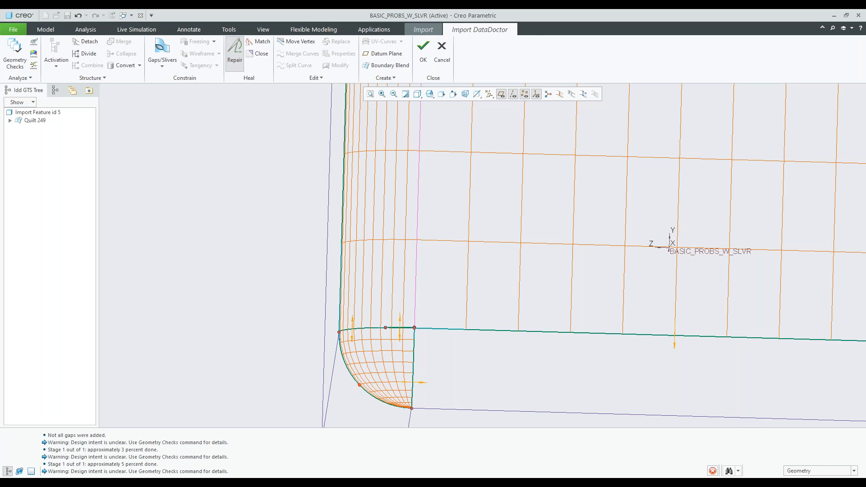
pyautogui.scroll(4, 414, 310)
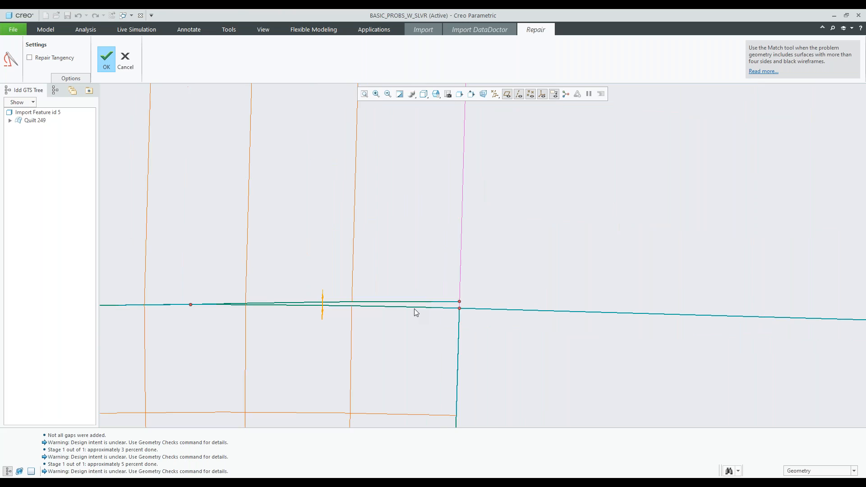
pyautogui.scroll(3, 416, 312)
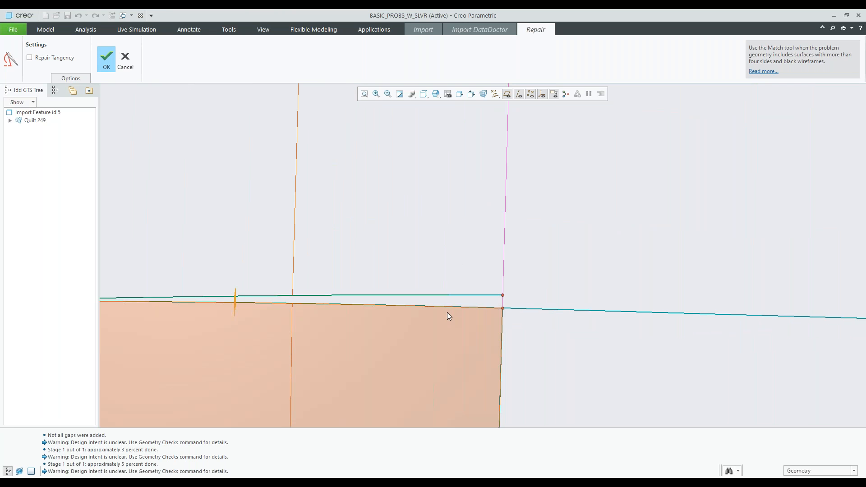
pyautogui.scroll(-4, 356, 335)
pyautogui.scroll(-6, 357, 334)
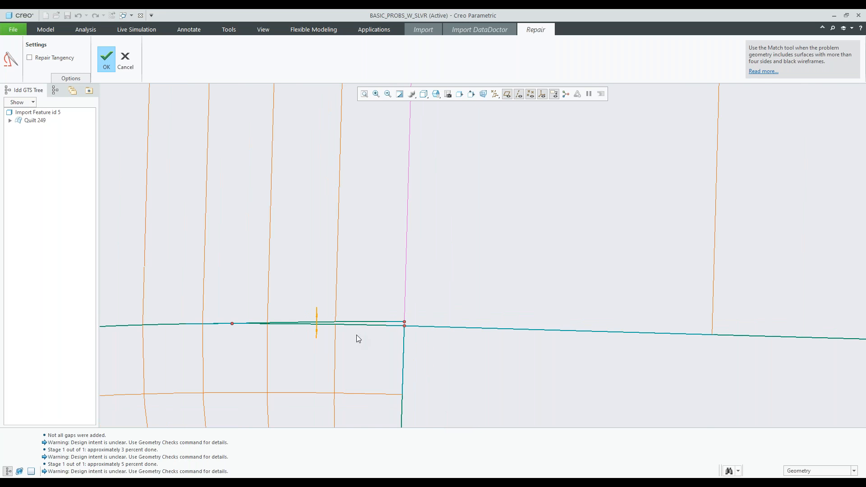
pyautogui.click(129, 68)
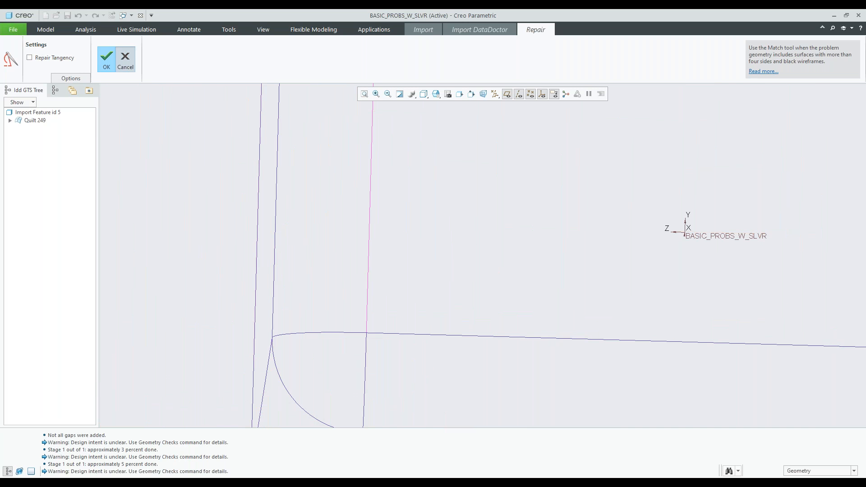
pyautogui.scroll(4, 336, 371)
pyautogui.moveTo(344, 321); pyautogui.dragTo(439, 399, button='middle')
pyautogui.scroll(5, 440, 399)
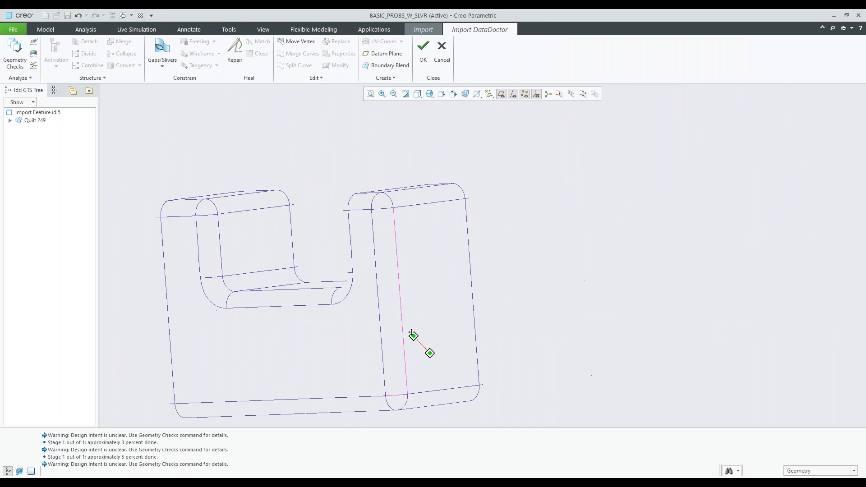
# - Delete the vertical fillet surface between the front face and the right side face
pyautogui.click(388, 315)
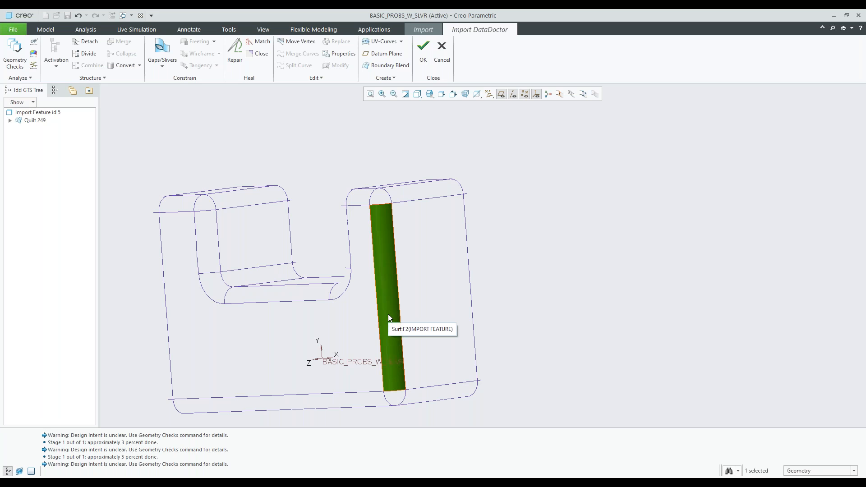
pyautogui.press('Delete')
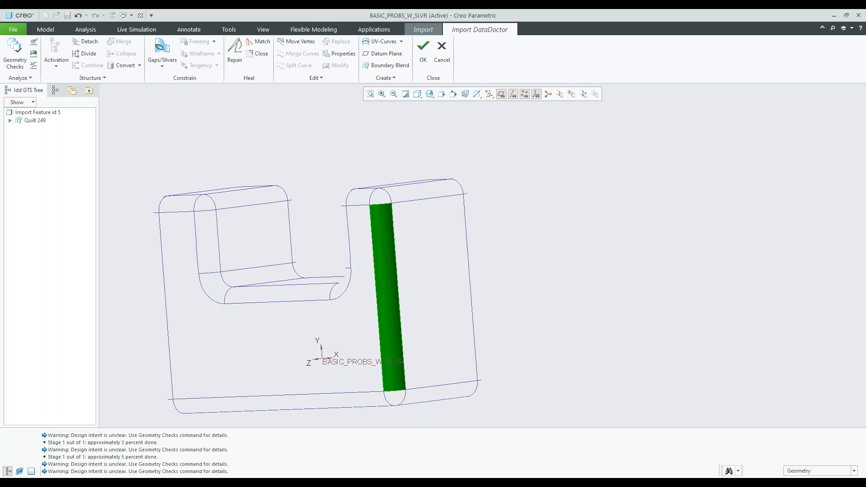
# - Delete the thin sliver surface along the upper edge of the rounded corner patch below the removed fillet
pyautogui.moveTo(386, 337); pyautogui.dragTo(370, 322, button='middle')
pyautogui.scroll(-3, 315, 370)
pyautogui.scroll(-6, 315, 370)
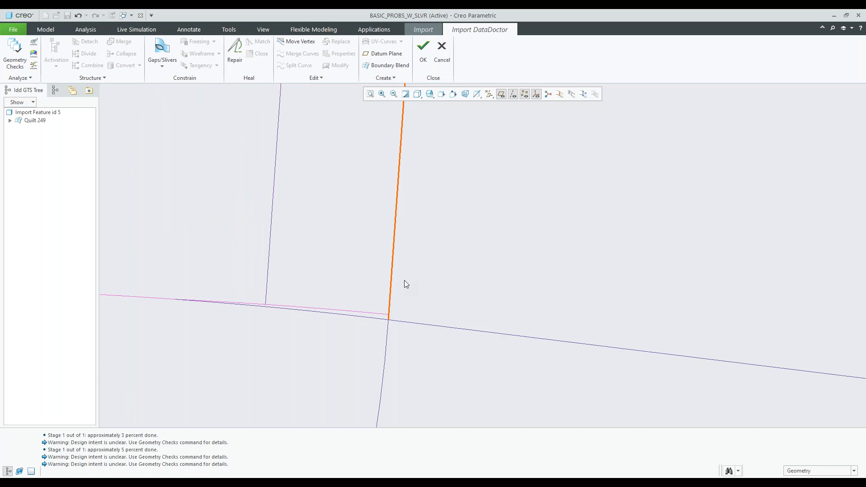
pyautogui.scroll(3, 357, 298)
pyautogui.scroll(1, 356, 296)
pyautogui.moveTo(356, 296); pyautogui.dragTo(427, 296, button='middle')
pyautogui.scroll(8, 350, 313)
pyautogui.scroll(-8, 415, 343)
pyautogui.scroll(-4, 444, 335)
pyautogui.click(445, 330)
pyautogui.scroll(3, 446, 331)
pyautogui.scroll(3, 446, 332)
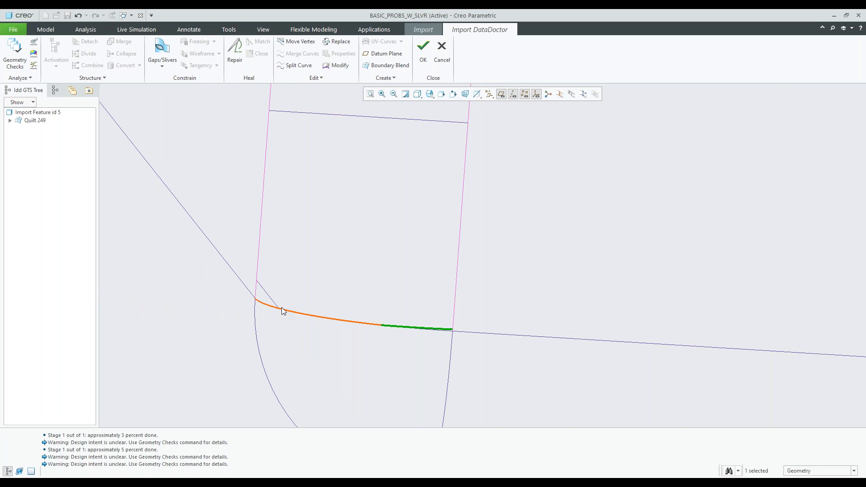
pyautogui.scroll(3, 331, 310)
pyautogui.scroll(2, 350, 317)
pyautogui.scroll(-5, 382, 323)
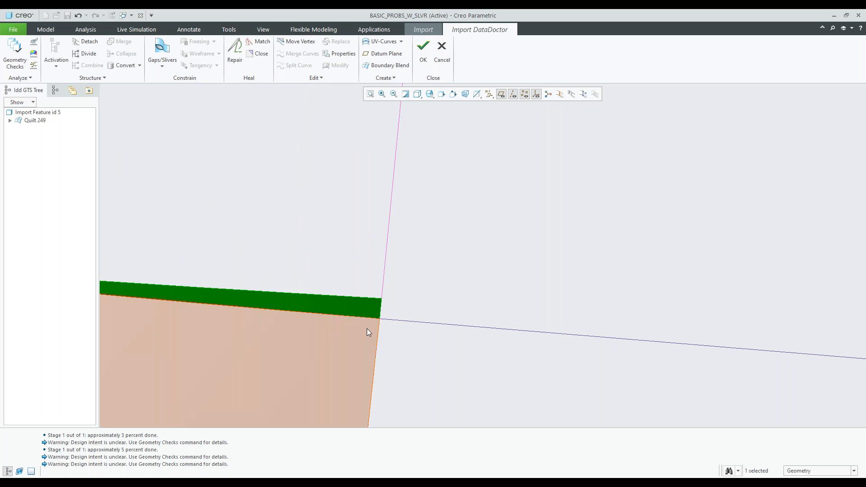
pyautogui.scroll(4, 367, 328)
pyautogui.keyDown('shift'); pyautogui.moveTo(297, 329); pyautogui.dragTo(362, 315, button='middle'); pyautogui.keyUp('shift')
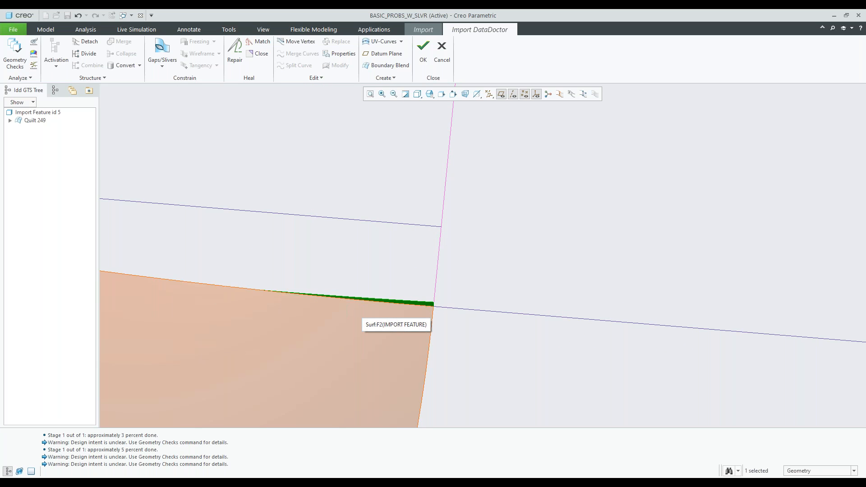
pyautogui.press('Escape')
# - Examine the open boundary of the removed fillet, from its lower corner vertex up to the whole part
pyautogui.scroll(-5, 407, 302)
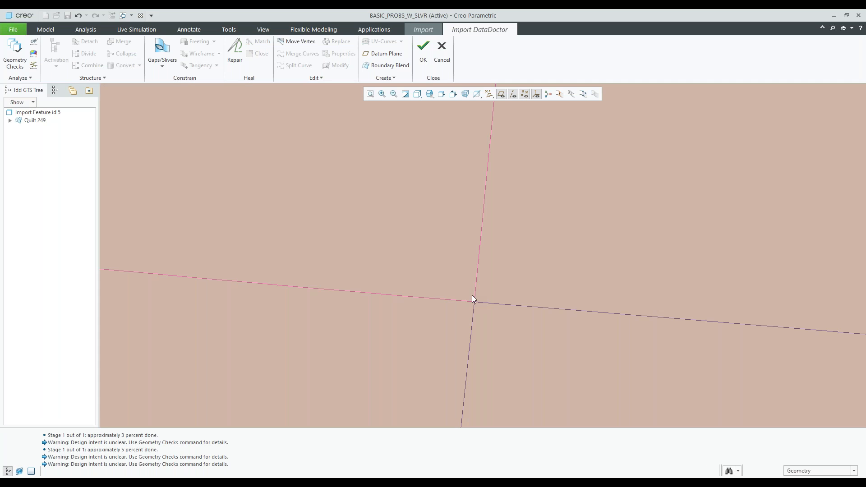
pyautogui.scroll(2, 448, 322)
pyautogui.scroll(6, 448, 322)
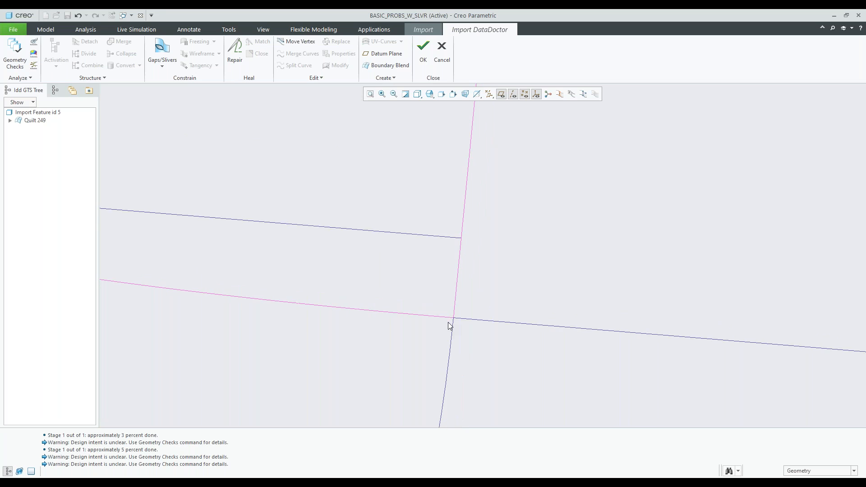
pyautogui.keyDown('shift'); pyautogui.moveTo(445, 279); pyautogui.dragTo(390, 380, button='middle'); pyautogui.keyUp('shift')
pyautogui.scroll(2, 391, 380)
pyautogui.scroll(4, 391, 293)
pyautogui.moveTo(388, 321)
pyautogui.mouseDown(button='middle')
pyautogui.moveTo(401, 282)
pyautogui.moveTo(391, 288)
pyautogui.moveTo(406, 275)
pyautogui.mouseUp(button='middle')
pyautogui.scroll(2, 390, 284)
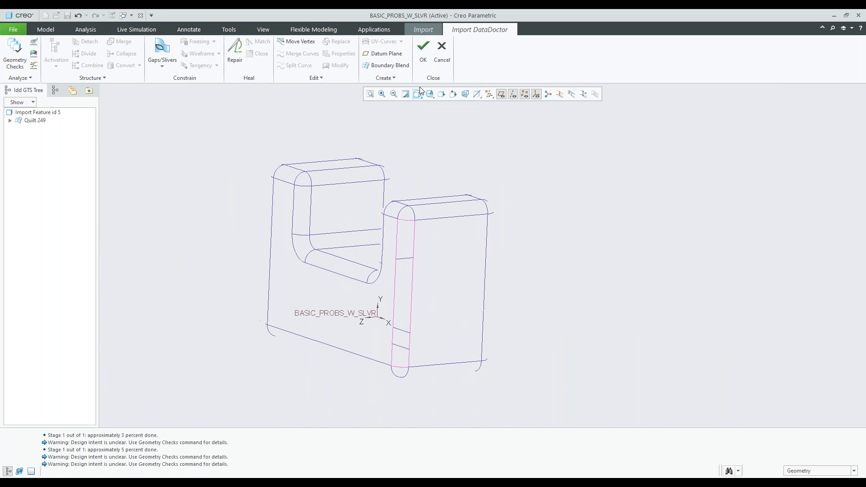
# - Accept the DataDoctor repairs, set the import feature's result to surface, and complete its redefinition
pyautogui.click(424, 58)
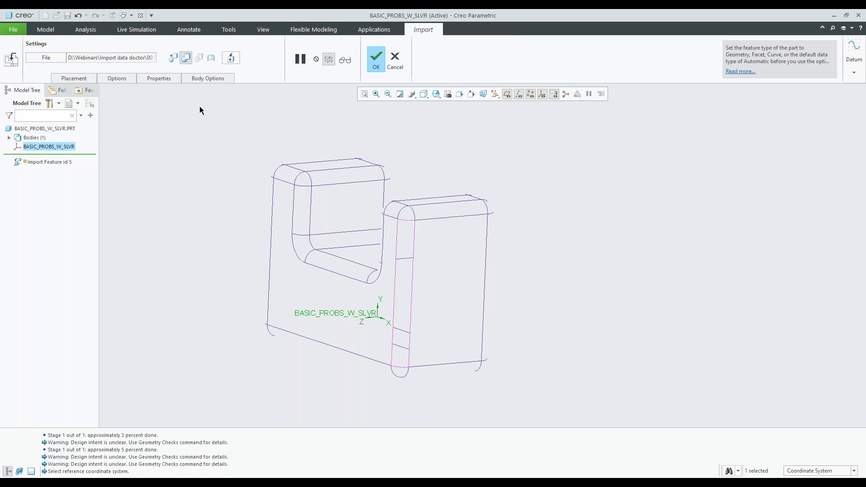
pyautogui.click(211, 61)
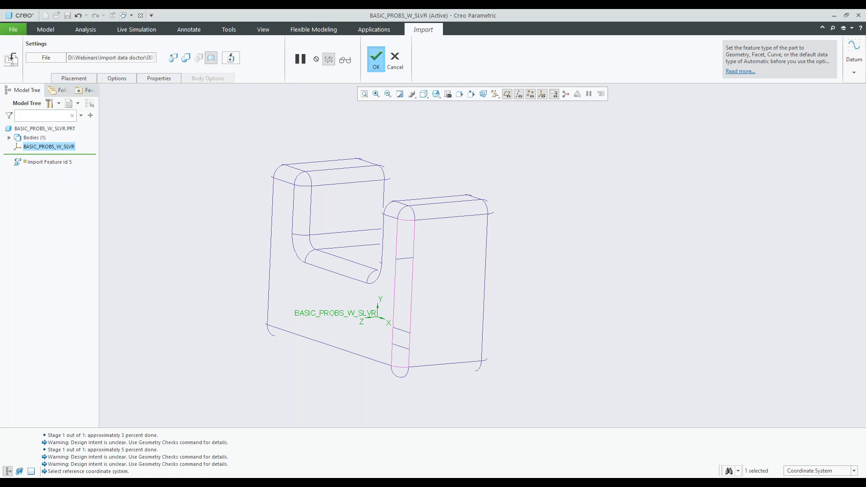
pyautogui.click(375, 59)
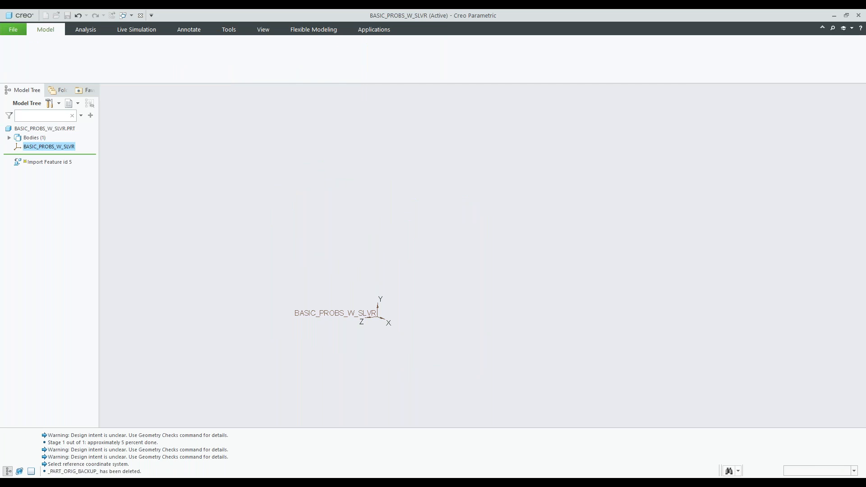
# - Display the part as Shading With Edges and inspect the opening left by the removed fillet
pyautogui.click(424, 94)
pyautogui.click(441, 116)
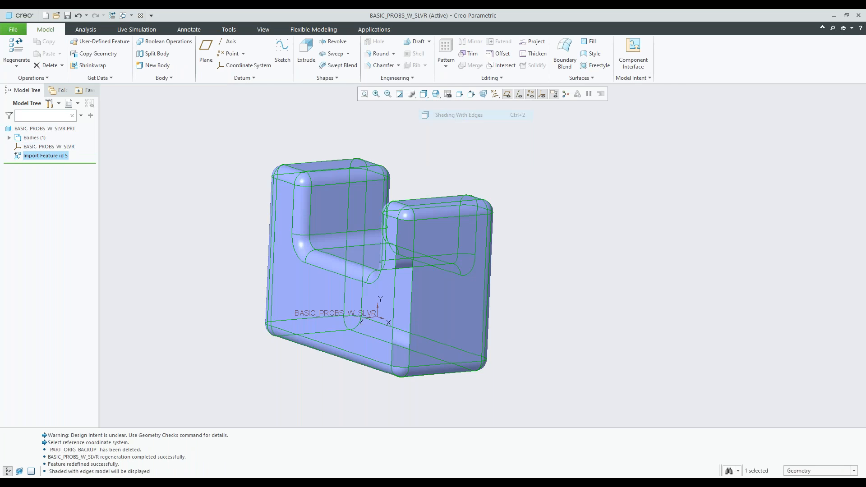
pyautogui.keyDown('shift'); pyautogui.moveTo(315, 274); pyautogui.dragTo(459, 206, button='middle'); pyautogui.keyUp('shift')
pyautogui.scroll(-4, 423, 255)
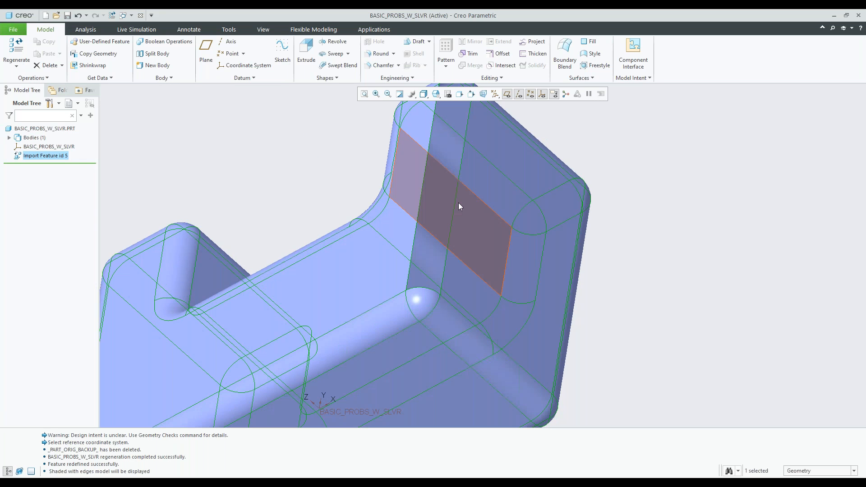
pyautogui.click(664, 233)
pyautogui.scroll(3, 619, 180)
pyautogui.keyDown('shift'); pyautogui.moveTo(619, 181); pyautogui.dragTo(588, 242, button='middle'); pyautogui.keyUp('shift')
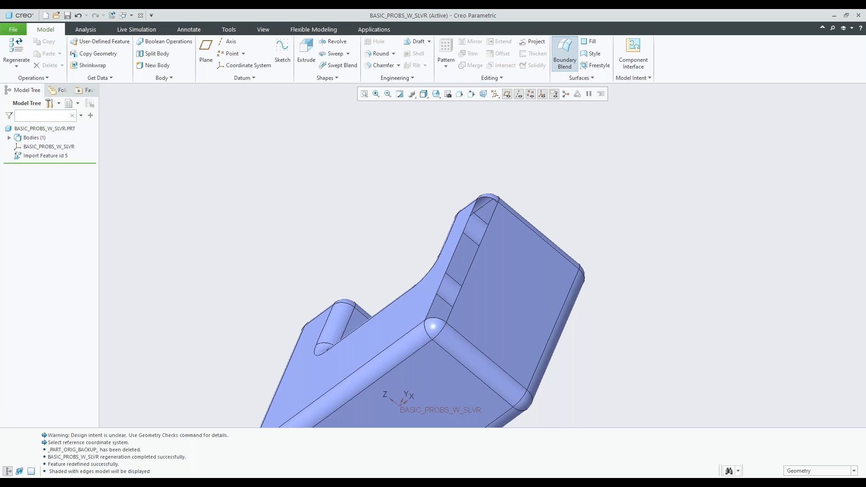
# - Start a Boundary Blend using the opening's two long vertical edges as the first-direction chains
pyautogui.click(565, 53)
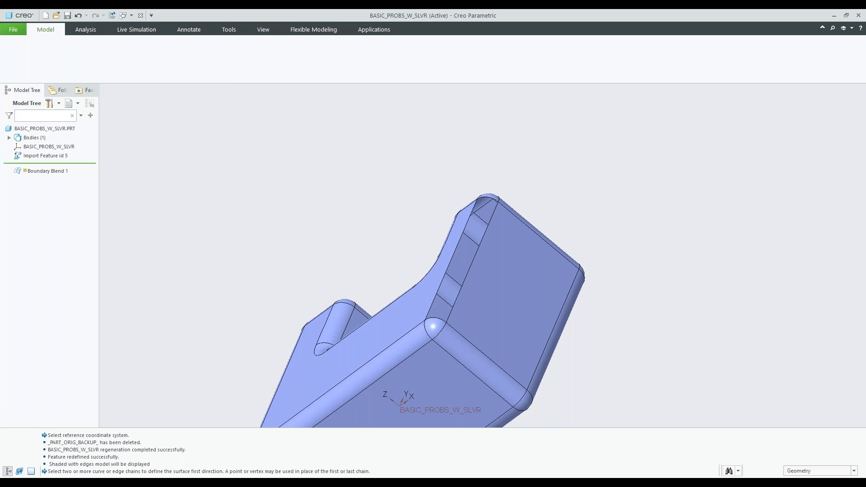
pyautogui.keyDown('shift'); pyautogui.moveTo(494, 189); pyautogui.dragTo(426, 194, button='middle'); pyautogui.keyUp('shift')
pyautogui.scroll(-2, 427, 195)
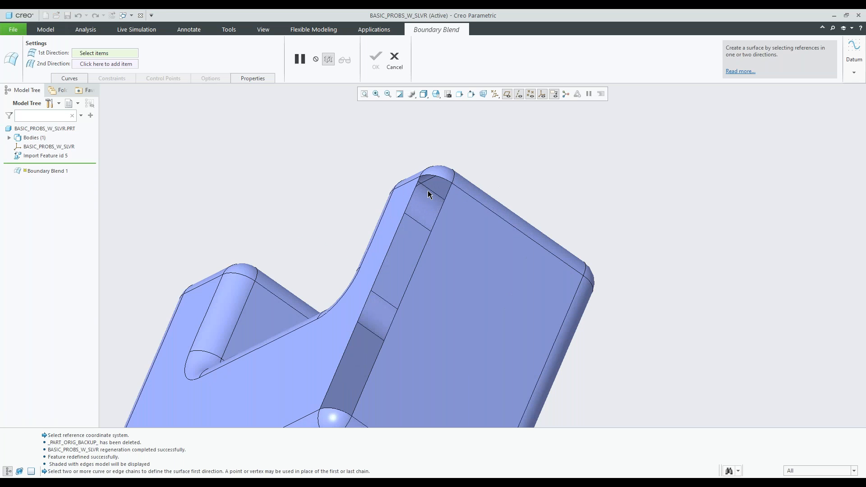
pyautogui.scroll(-1, 428, 195)
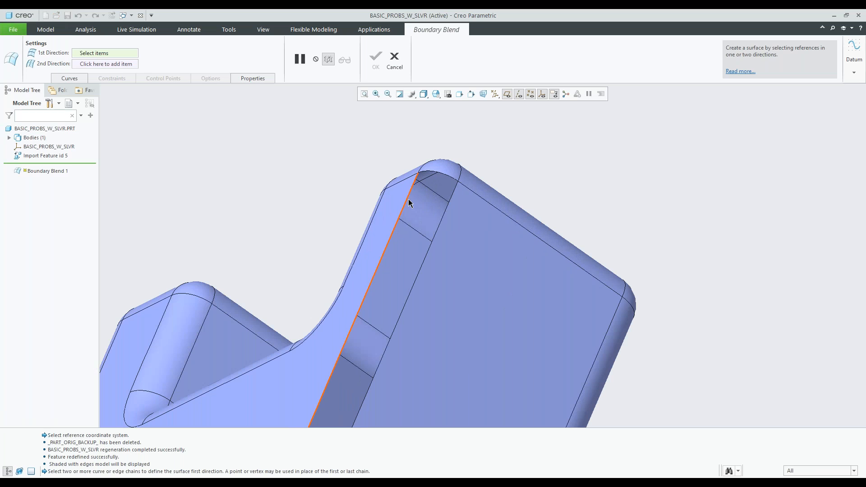
pyautogui.click(410, 203)
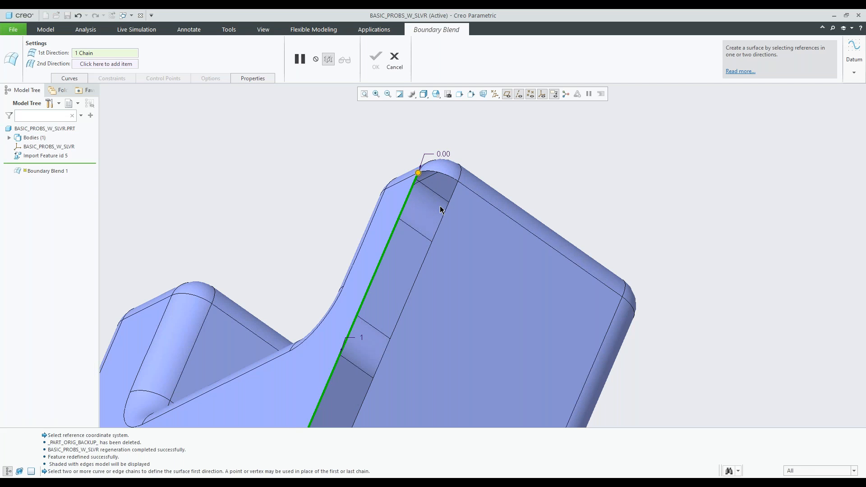
pyautogui.keyDown('ctrl'); pyautogui.click(442, 210); pyautogui.keyUp('ctrl')
# - Add the opening's upper arc and the two-segment lower arc as second-direction chains, and complete the Boundary Blend
pyautogui.click(111, 63)
pyautogui.keyDown('shift'); pyautogui.moveTo(315, 406); pyautogui.dragTo(394, 211, button='middle'); pyautogui.keyUp('shift')
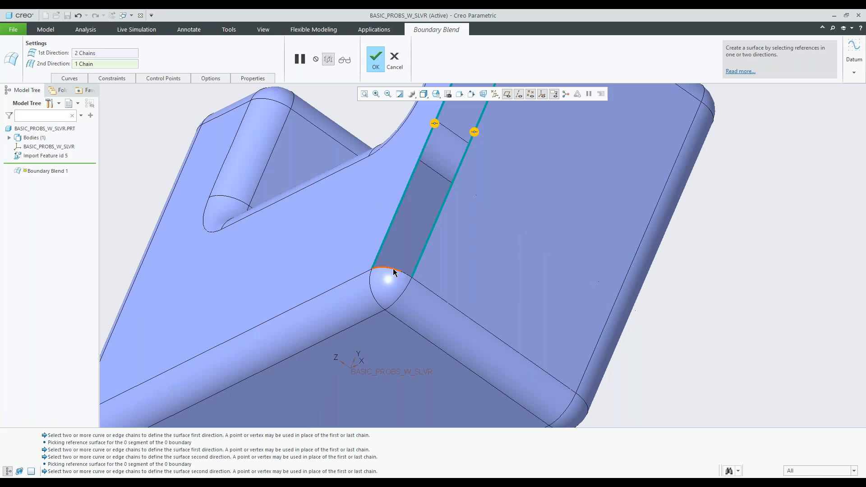
pyautogui.click(393, 268)
pyautogui.scroll(-5, 387, 275)
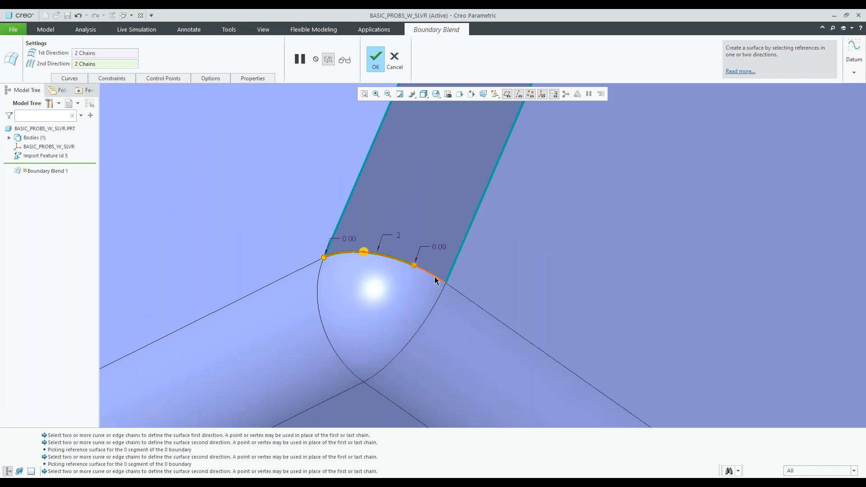
pyautogui.keyDown('ctrl'); pyautogui.click(433, 277); pyautogui.keyUp('ctrl')
pyautogui.keyDown('shift'); pyautogui.click(417, 266); pyautogui.keyUp('shift')
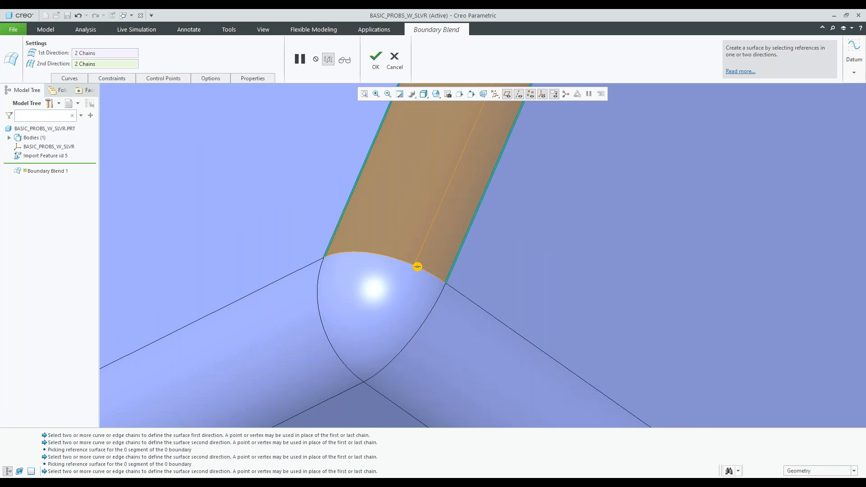
pyautogui.scroll(4, 420, 271)
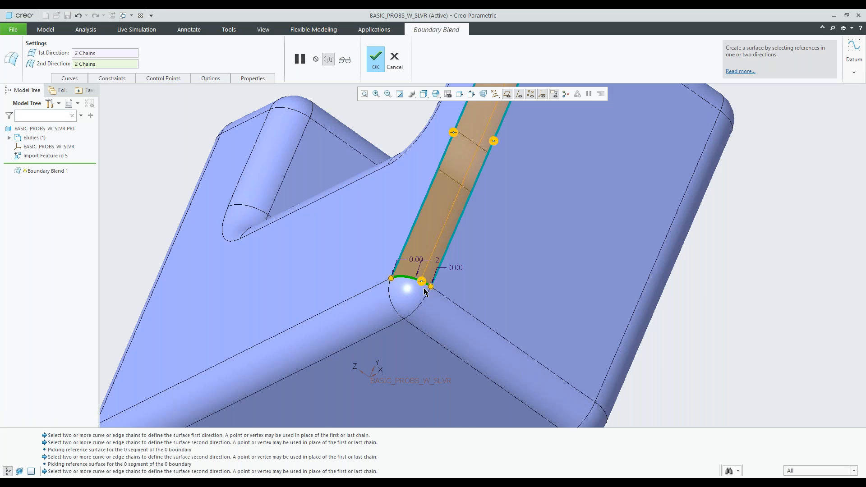
pyautogui.scroll(3, 424, 292)
pyautogui.moveTo(427, 255)
pyautogui.mouseDown(button='middle')
pyautogui.moveTo(461, 256)
pyautogui.moveTo(455, 247)
pyautogui.mouseUp(button='middle')
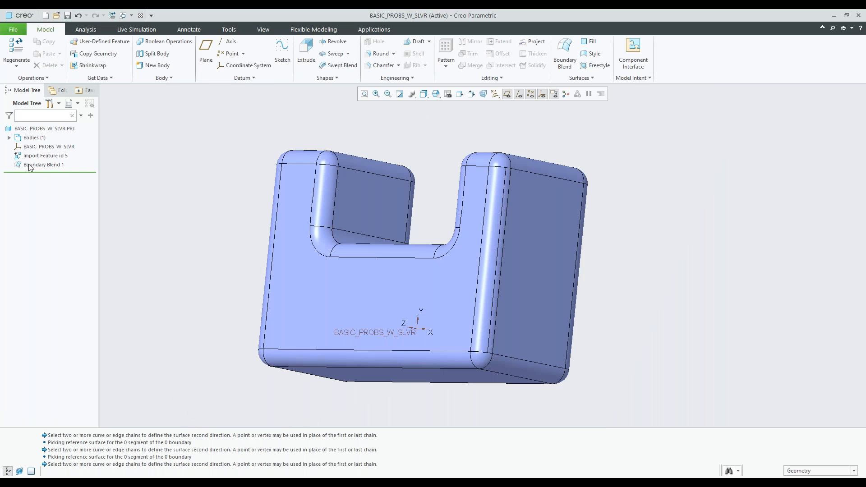
# - Highlight the new boundary blend on the model and check the part in its default orientation
pyautogui.click(29, 165)
pyautogui.keyDown('shift'); pyautogui.moveTo(216, 190); pyautogui.dragTo(225, 206, button='middle'); pyautogui.keyUp('shift')
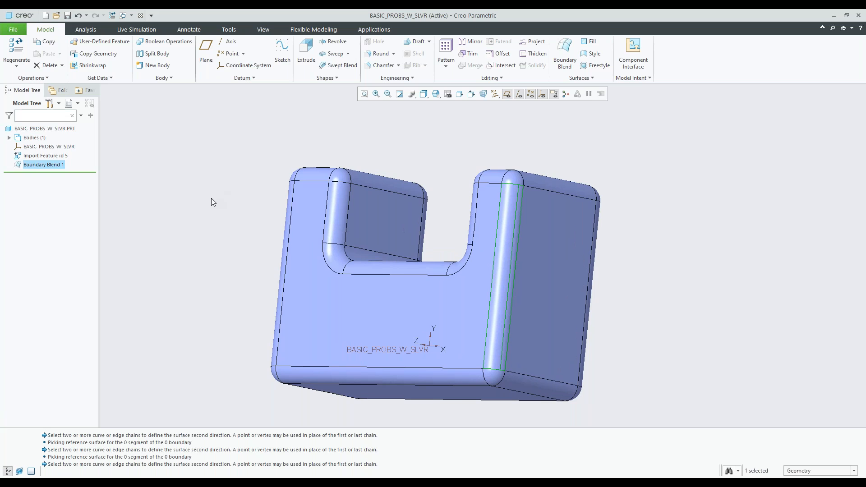
pyautogui.click(212, 201)
pyautogui.hotkey('ctrl', 'd')
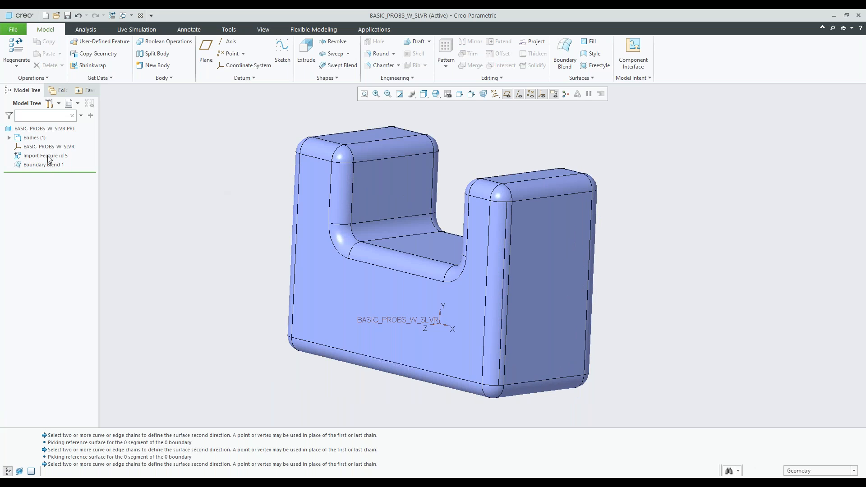
# - Collapse the boundary blend into the import feature using Range of features, keeping all listed feature types
pyautogui.click(48, 156)
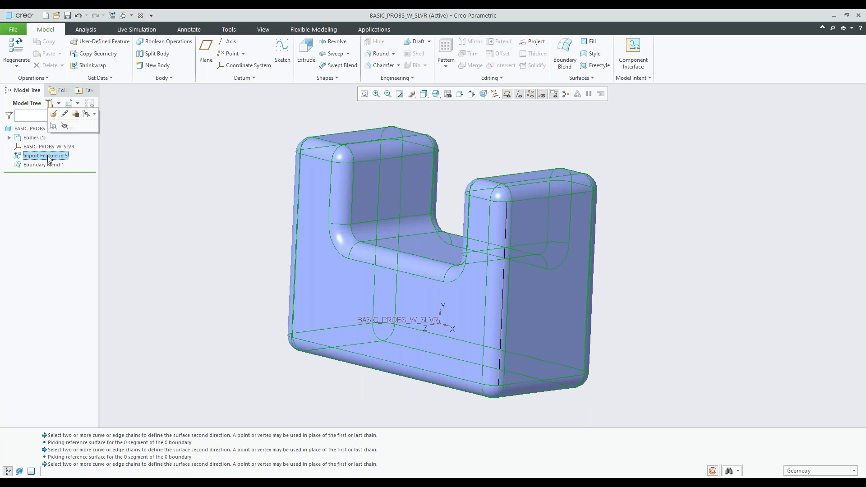
pyautogui.keyDown('ctrl'); pyautogui.click(47, 165); pyautogui.keyUp('ctrl')
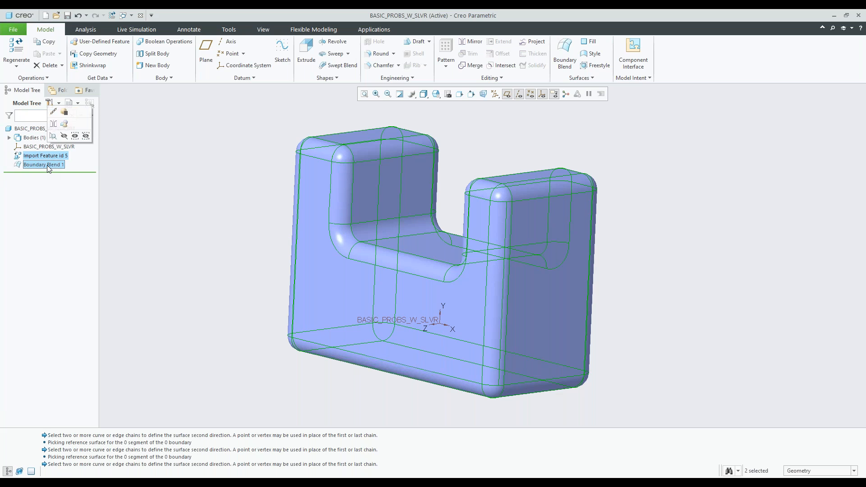
pyautogui.click(494, 79)
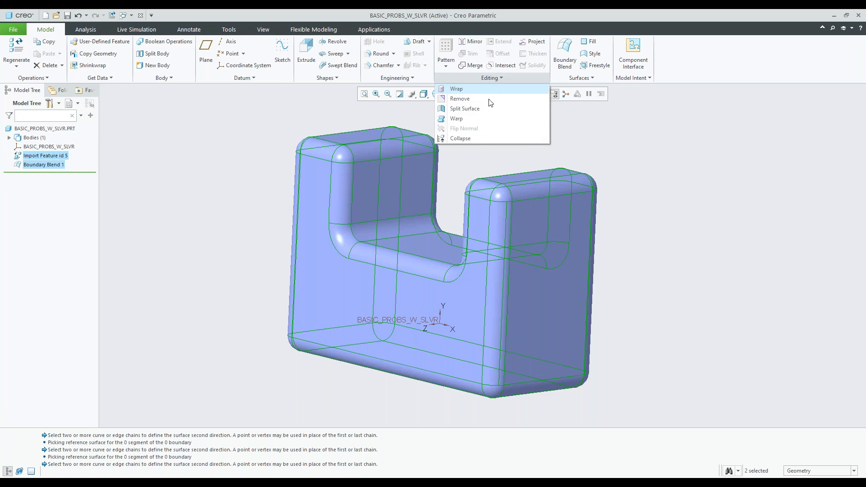
pyautogui.click(481, 138)
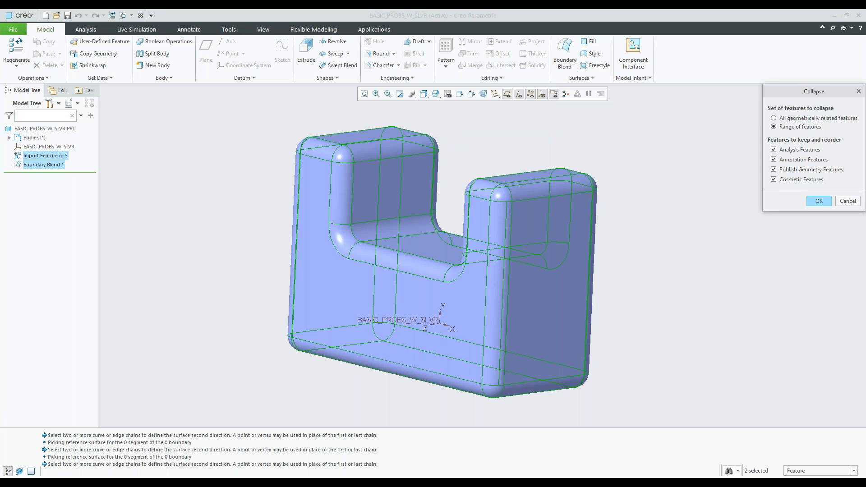
pyautogui.press('Return')
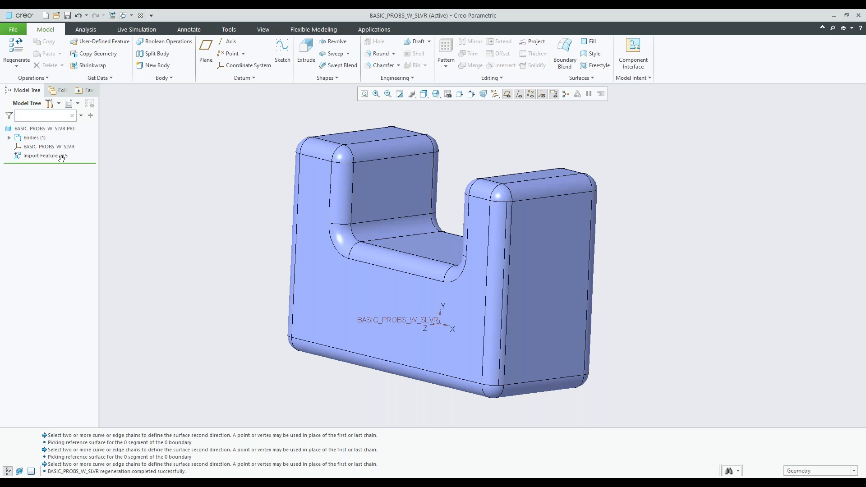
# - Redefine the collapsed import feature and reopen its geometry in Import DataDoctor
pyautogui.doubleClick(45, 155)
pyautogui.click(45, 156)
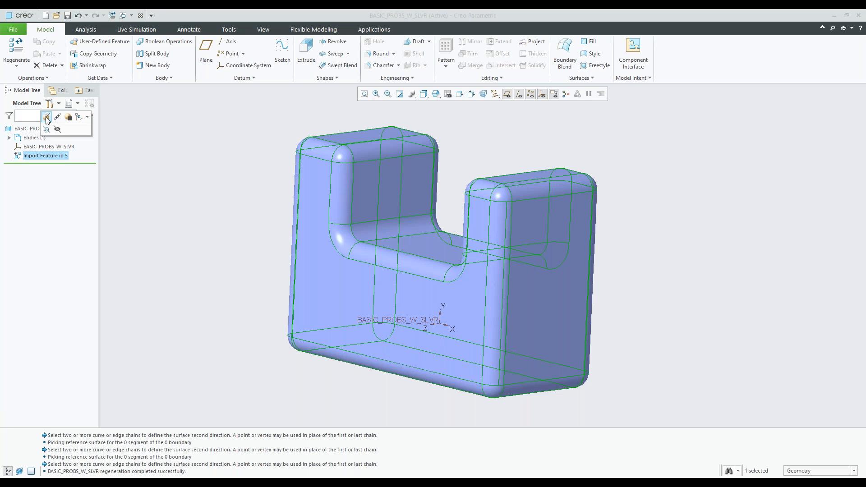
pyautogui.click(47, 117)
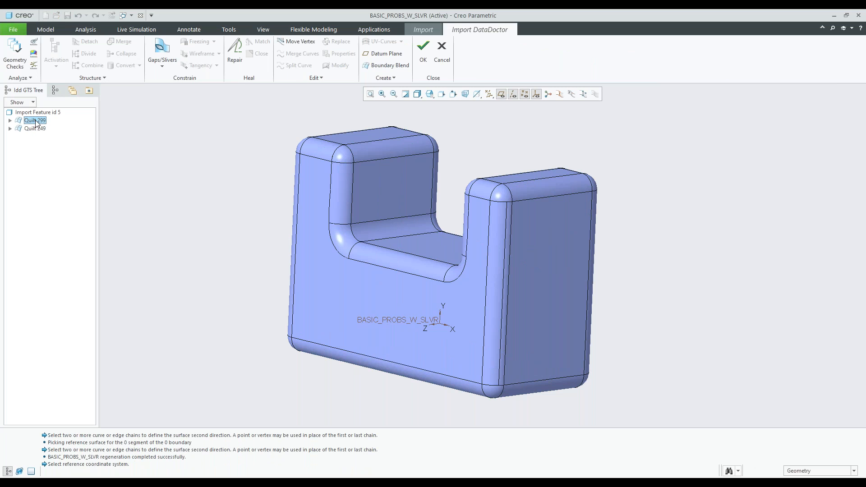
# - Move Surface 284 and Surface 293 from Quilt 299 into Quilt 249
pyautogui.click(36, 121)
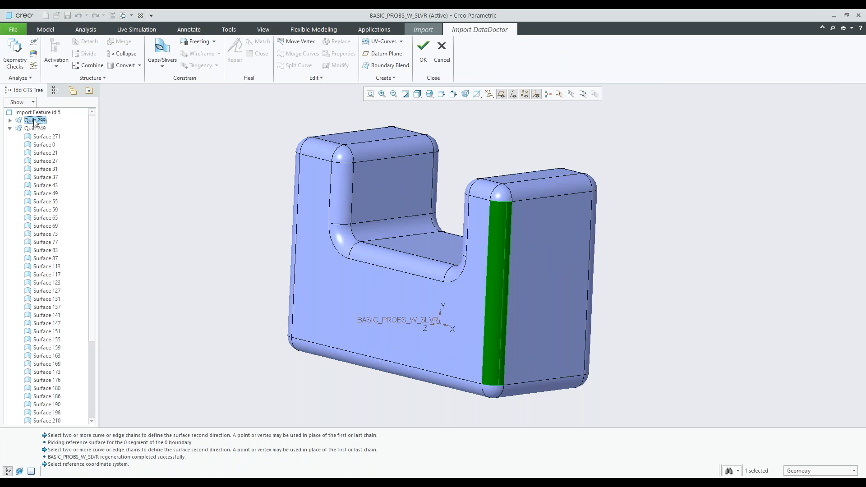
pyautogui.moveTo(34, 120)
pyautogui.mouseDown()
pyautogui.moveTo(34, 129)
pyautogui.moveTo(36, 115)
pyautogui.mouseUp()
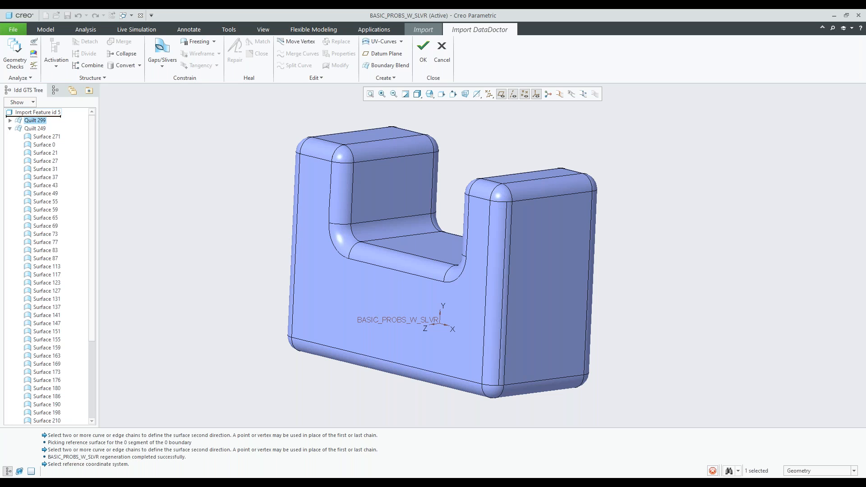
pyautogui.click(21, 120)
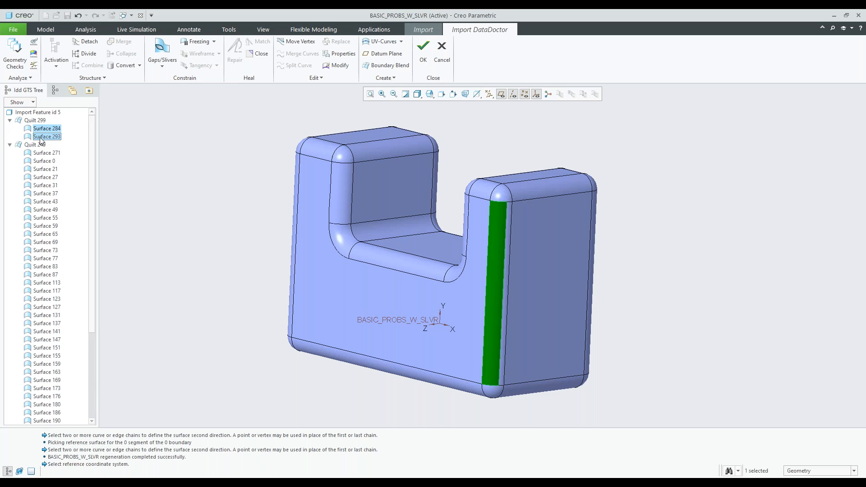
pyautogui.moveTo(40, 141); pyautogui.dragTo(41, 147)
# - Display the model with No Hidden lines and examine the gap where the split vertical round meets the corner surface above it
pyautogui.click(501, 94)
pyautogui.click(451, 139)
pyautogui.scroll(5, 515, 197)
pyautogui.scroll(3, 515, 197)
pyautogui.scroll(4, 486, 166)
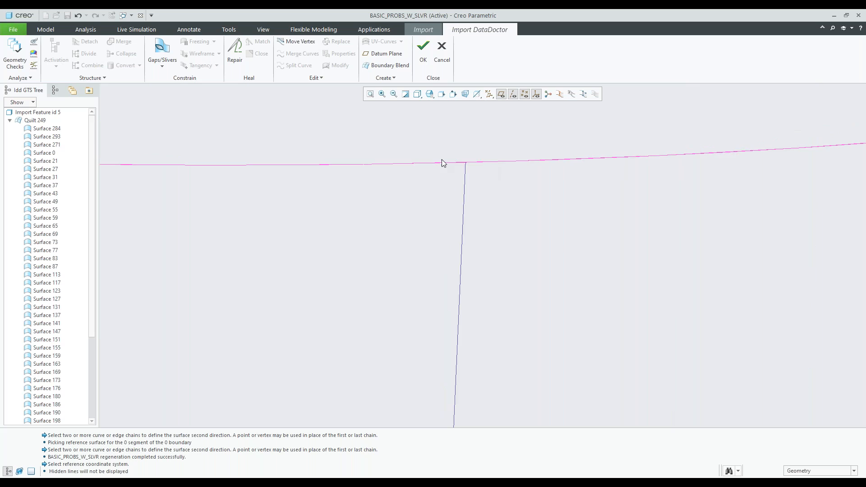
pyautogui.scroll(3, 466, 163)
pyautogui.scroll(4, 445, 160)
pyautogui.click(365, 225)
pyautogui.click(309, 225)
pyautogui.scroll(4, 407, 221)
pyautogui.scroll(-4, 407, 222)
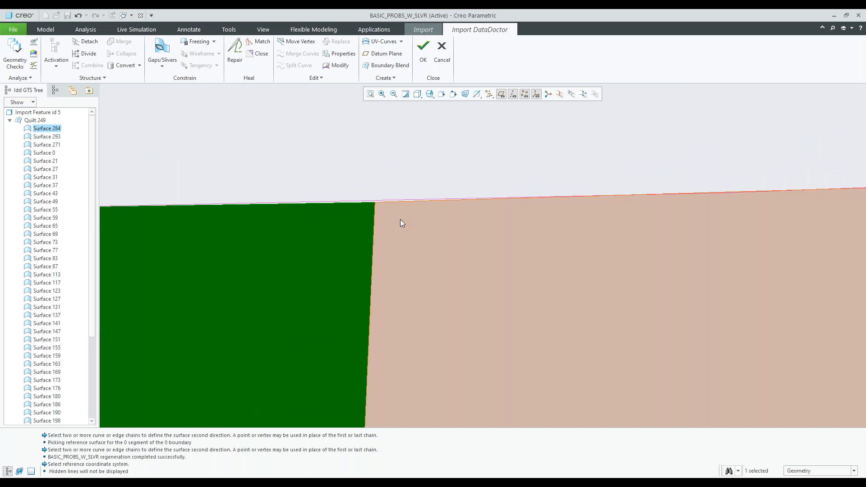
pyautogui.scroll(-5, 400, 220)
pyautogui.scroll(-4, 400, 219)
pyautogui.scroll(6, 388, 223)
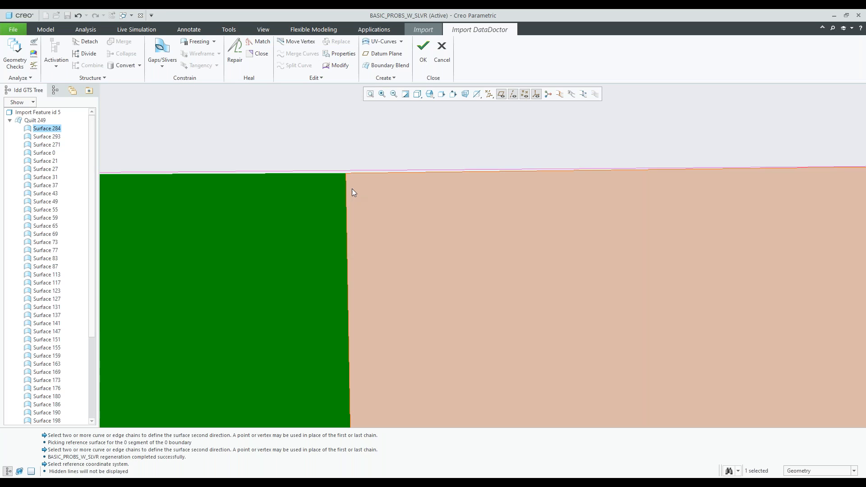
pyautogui.scroll(-2, 360, 193)
# - Turn on the wireframe display and inspect the one-sided edges along the upper end of the split vertical round
pyautogui.click(559, 94)
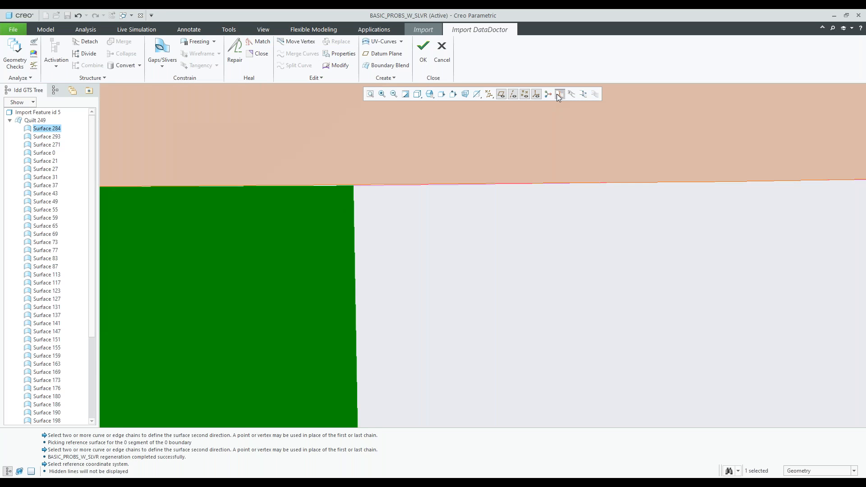
pyautogui.scroll(-1, 456, 179)
pyautogui.scroll(-3, 450, 207)
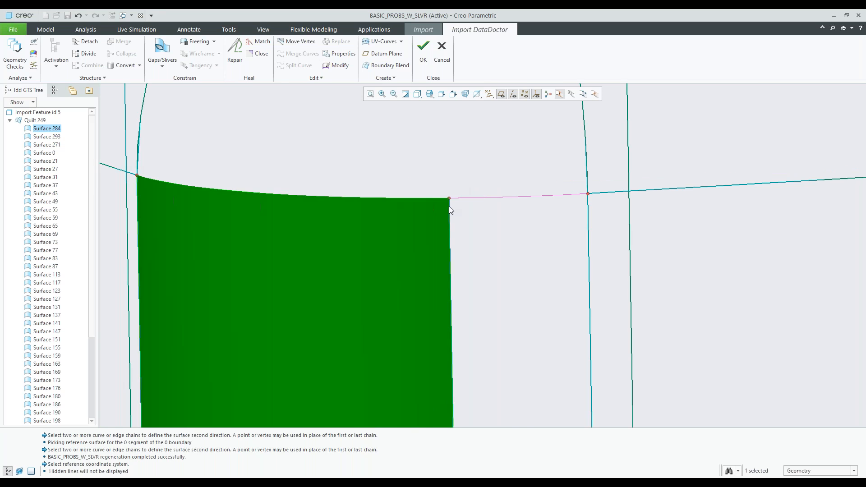
pyautogui.scroll(2, 476, 207)
pyautogui.scroll(4, 410, 206)
pyautogui.scroll(-4, 410, 206)
pyautogui.scroll(-2, 410, 206)
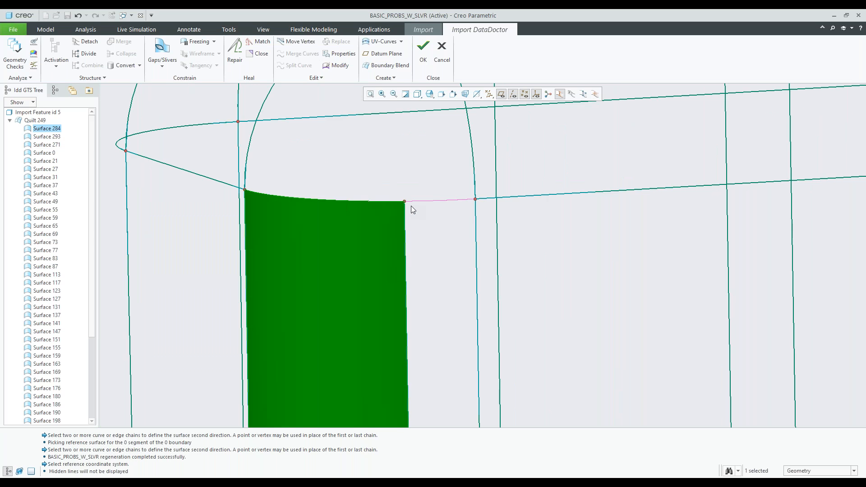
pyautogui.keyDown('ctrl'); pyautogui.click(427, 221); pyautogui.keyUp('ctrl')
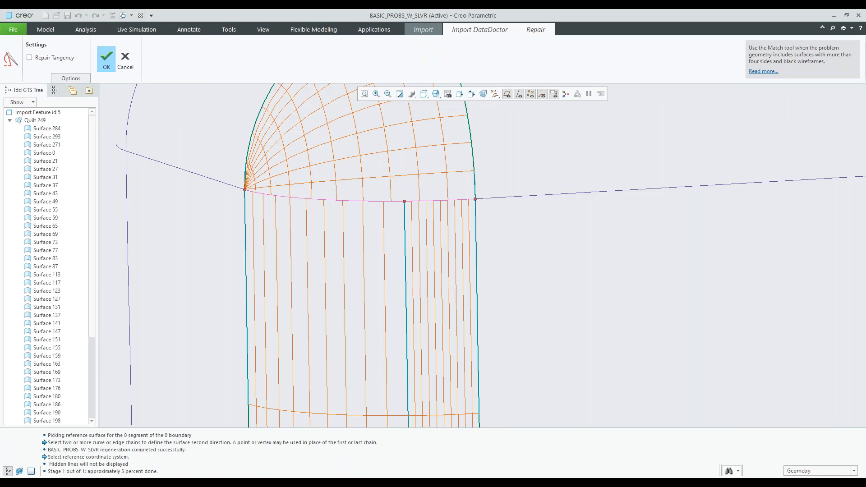
pyautogui.scroll(-6, 347, 205)
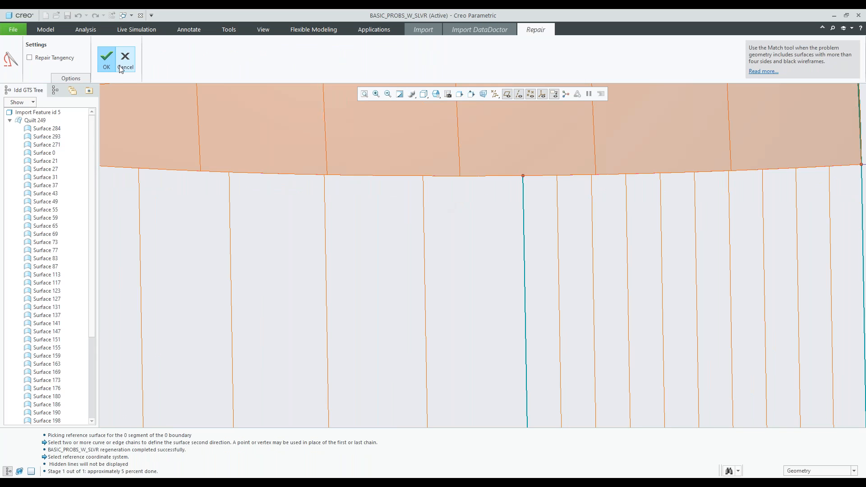
pyautogui.click(122, 67)
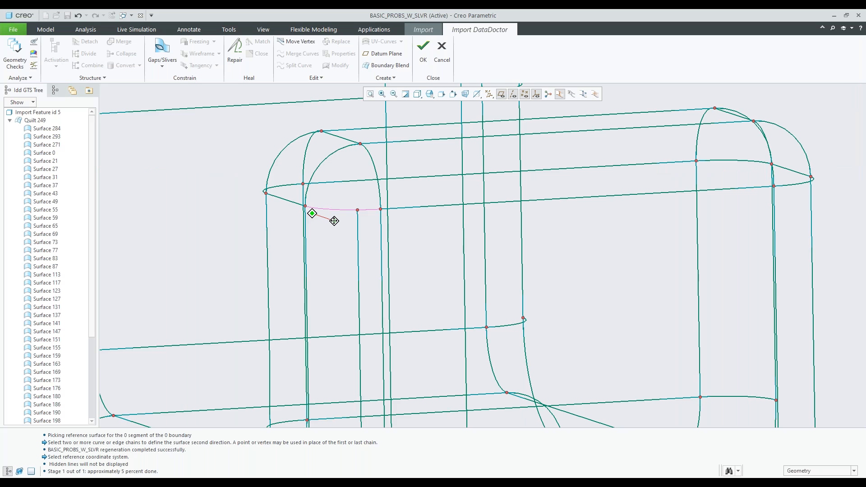
# - Define a gap between the corner surface's lower edge and the upper edges of the two split round surfaces, added to the wireframe
pyautogui.moveTo(329, 215); pyautogui.dragTo(335, 219, button='middle')
pyautogui.scroll(-5, 335, 219)
pyautogui.scroll(-3, 348, 216)
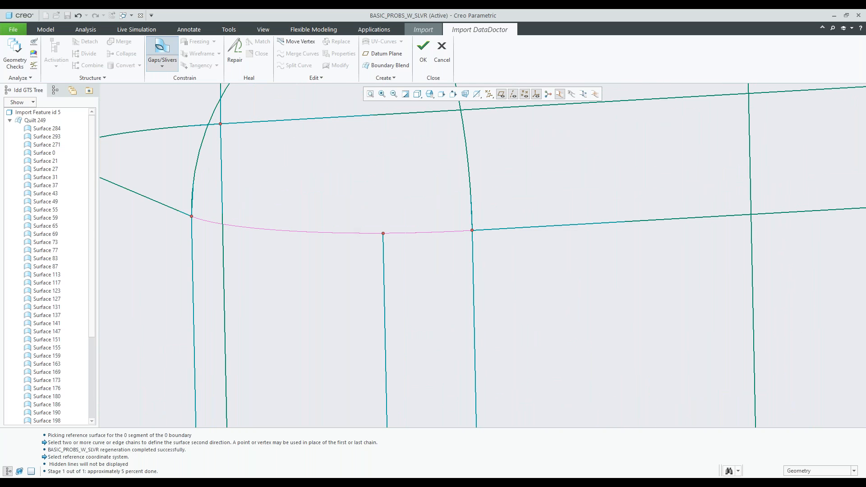
pyautogui.click(162, 50)
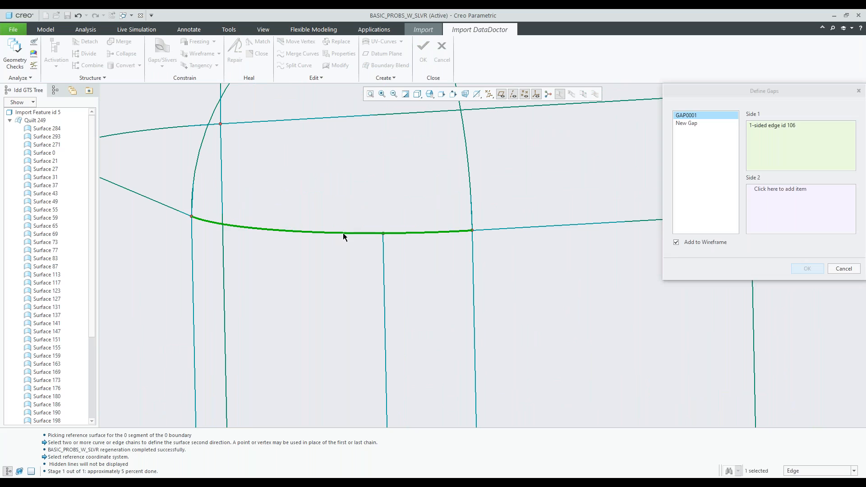
pyautogui.click(763, 199)
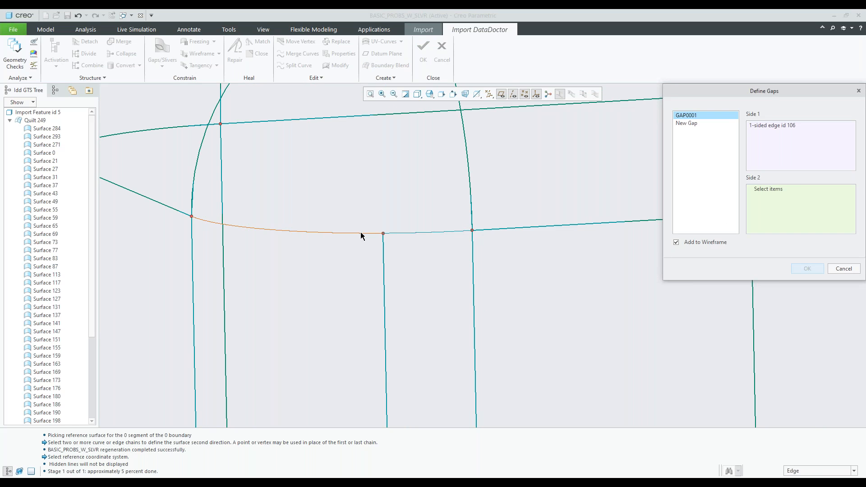
pyautogui.click(382, 234)
pyautogui.scroll(-4, 383, 233)
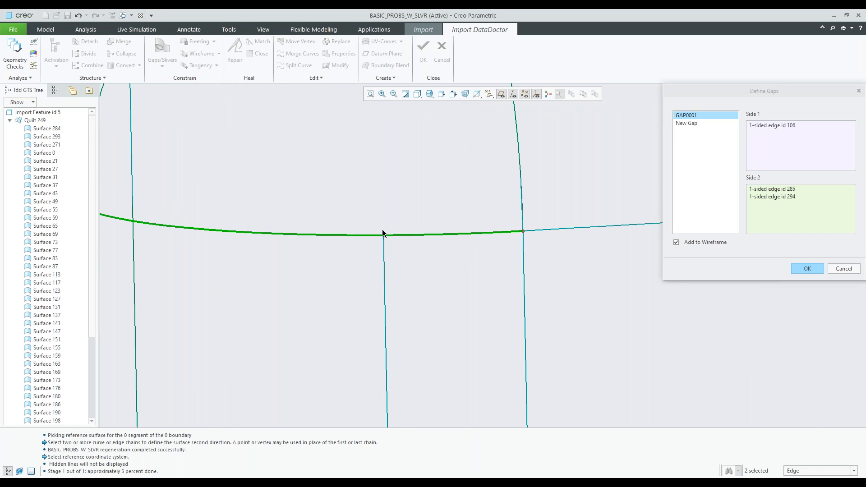
pyautogui.click(811, 271)
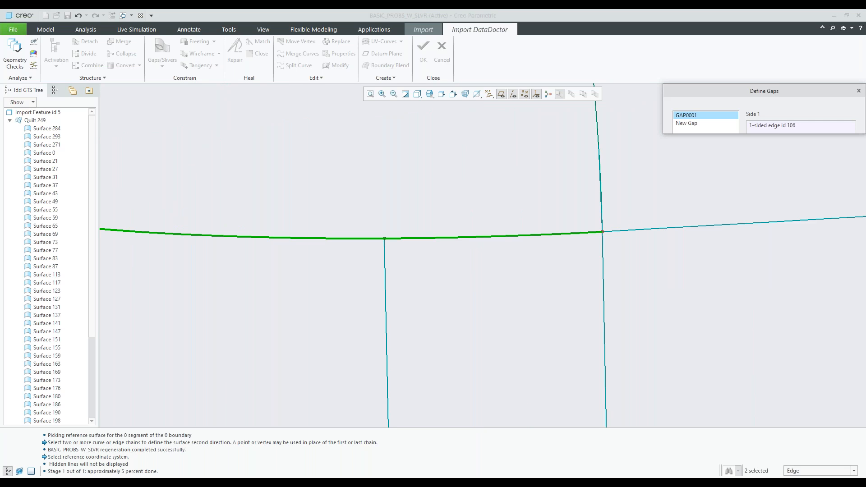
# - Repair the gap between the two split round surfaces and the corner surface above them, Surfaces 284, 293 and 113
pyautogui.scroll(3, 505, 257)
pyautogui.scroll(-2, 467, 188)
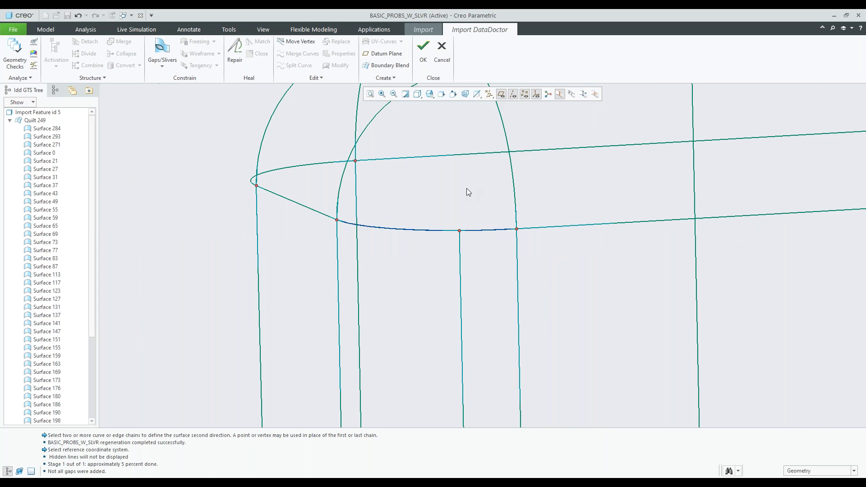
pyautogui.click(432, 261)
pyautogui.keyDown('ctrl'); pyautogui.click(488, 256); pyautogui.keyUp('ctrl')
pyautogui.keyDown('ctrl'); pyautogui.click(466, 213); pyautogui.keyUp('ctrl')
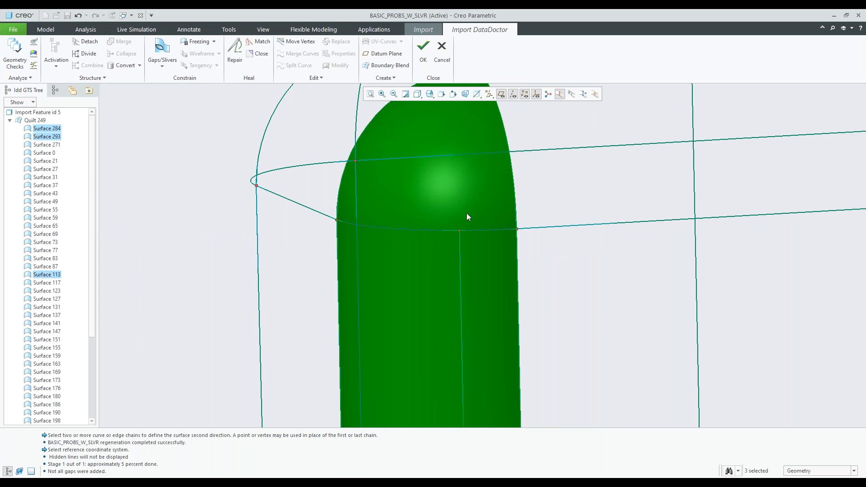
pyautogui.click(235, 54)
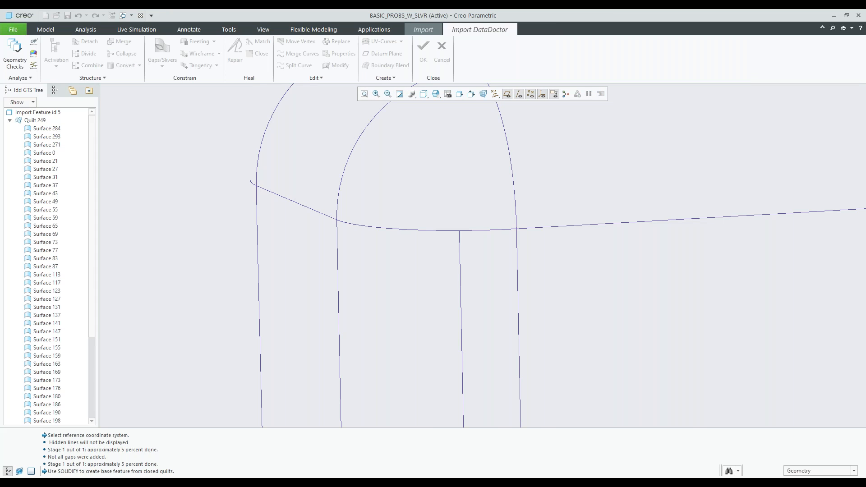
# - Turn off the wireframe display and check the import feature for remaining geometry problems, then close the Troubleshooter
pyautogui.scroll(5, 408, 196)
pyautogui.moveTo(389, 226)
pyautogui.mouseDown(button='middle')
pyautogui.moveTo(428, 225)
pyautogui.moveTo(421, 228)
pyautogui.moveTo(441, 251)
pyautogui.moveTo(437, 236)
pyautogui.moveTo(488, 258)
pyautogui.moveTo(500, 243)
pyautogui.mouseUp(button='middle')
pyautogui.click(560, 94)
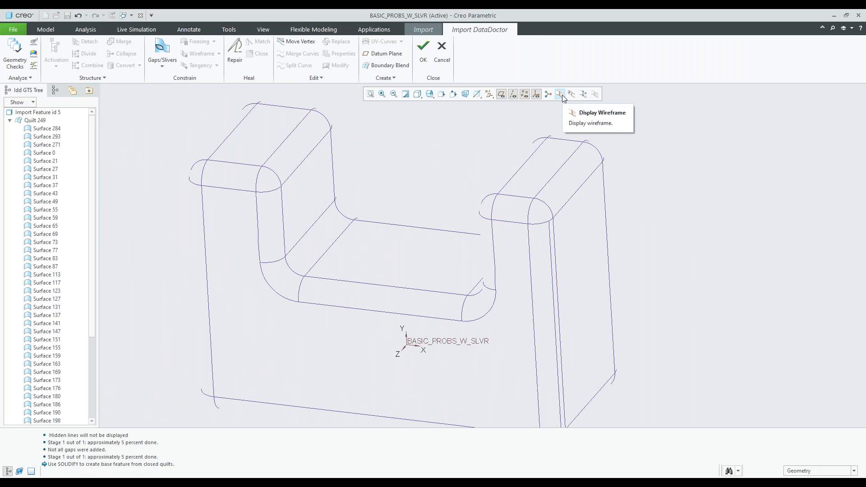
pyautogui.click(15, 65)
pyautogui.click(610, 173)
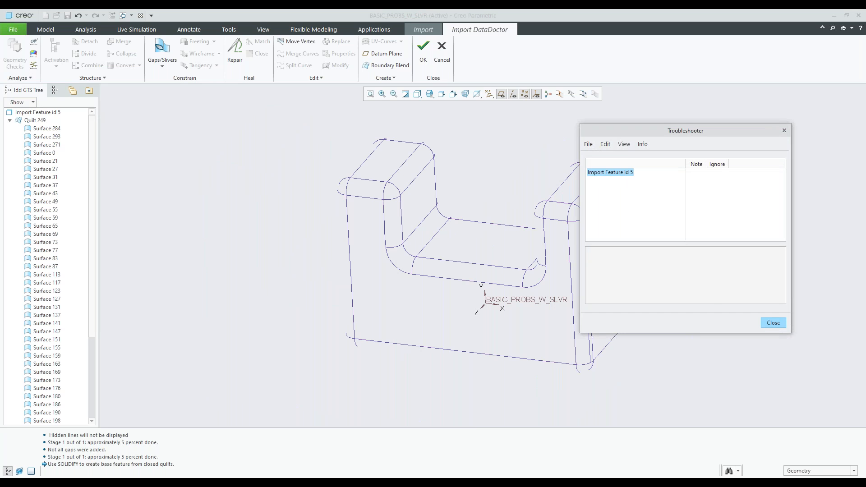
pyautogui.click(773, 322)
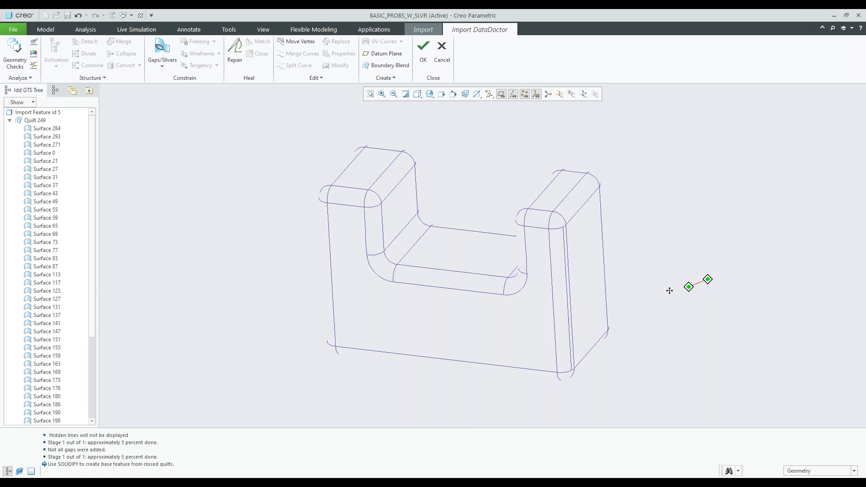
# - Convert the healed Quilt 249 into a solid body
pyautogui.click(9, 121)
pyautogui.moveTo(385, 232)
pyautogui.mouseDown(button='middle')
pyautogui.moveTo(373, 234)
pyautogui.moveTo(382, 232)
pyautogui.mouseUp(button='middle')
pyautogui.click(35, 121)
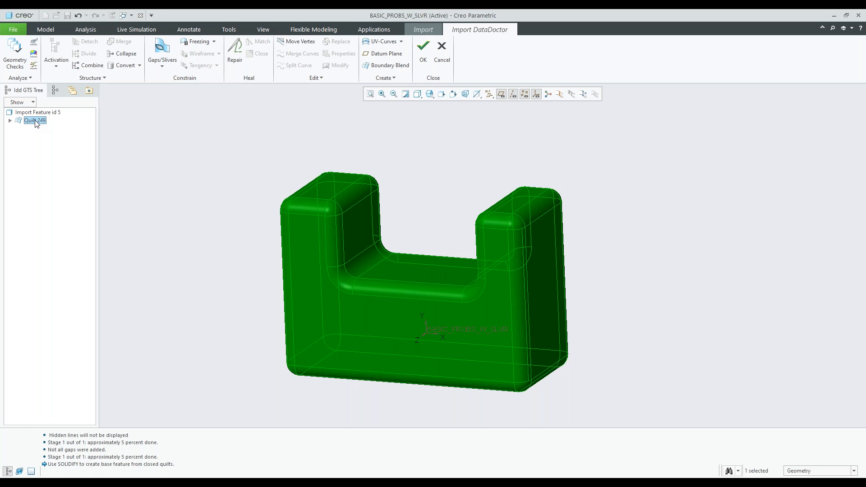
pyautogui.rightClick(37, 121)
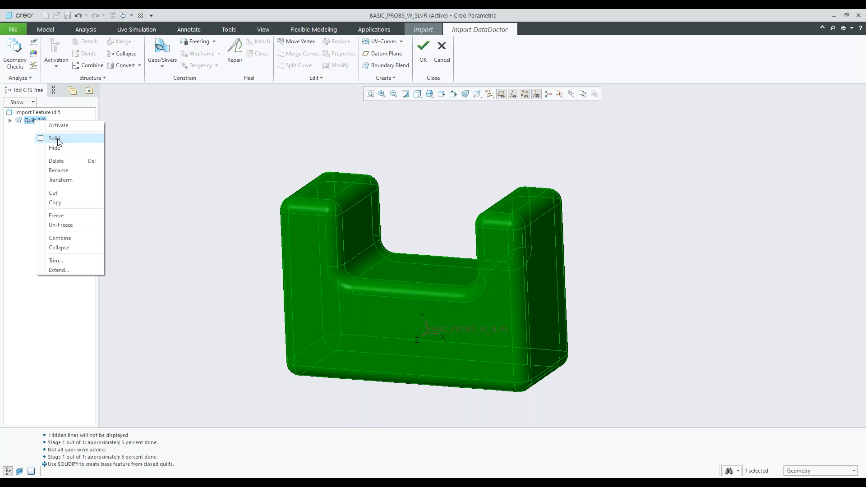
pyautogui.click(45, 139)
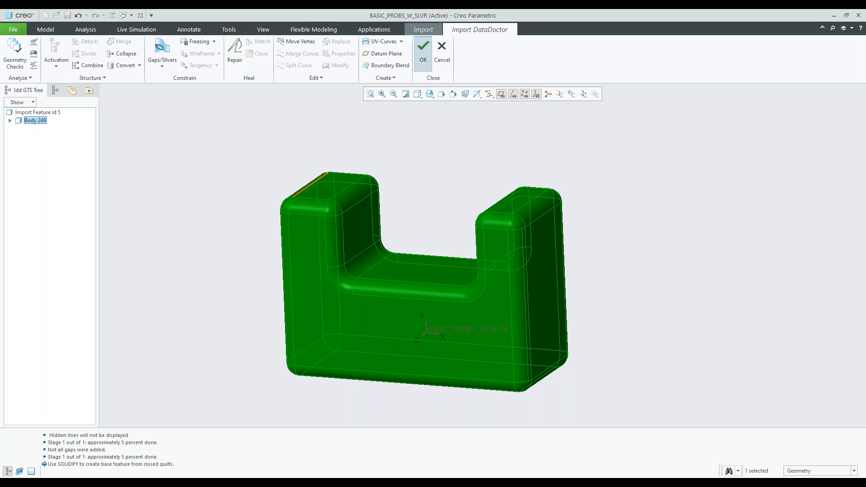
# - Accept the Import DataDoctor changes and complete the redefined import feature as solid geometry
pyautogui.click(423, 53)
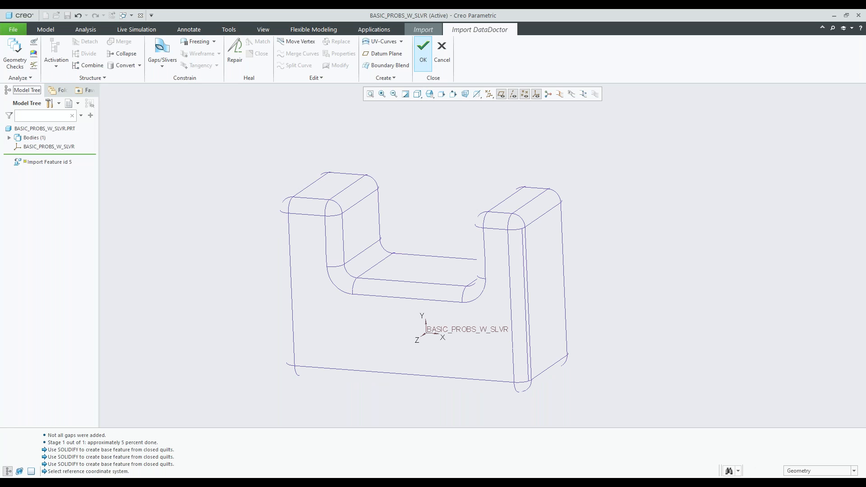
pyautogui.click(186, 60)
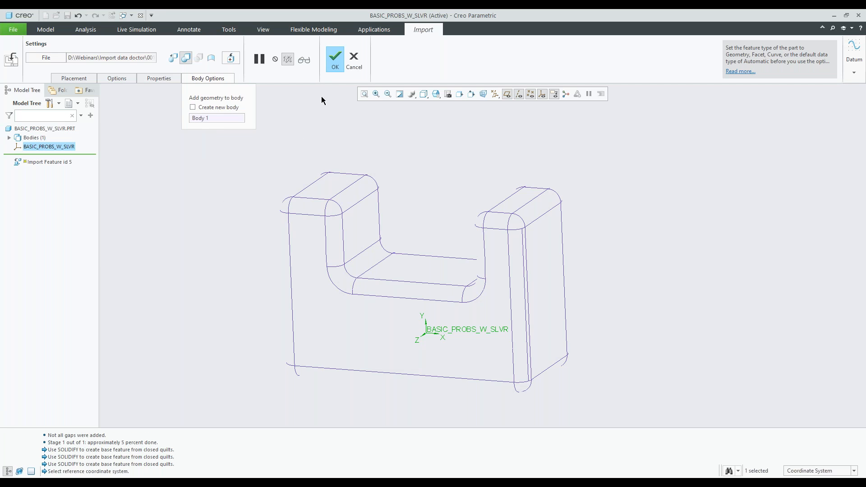
pyautogui.click(335, 67)
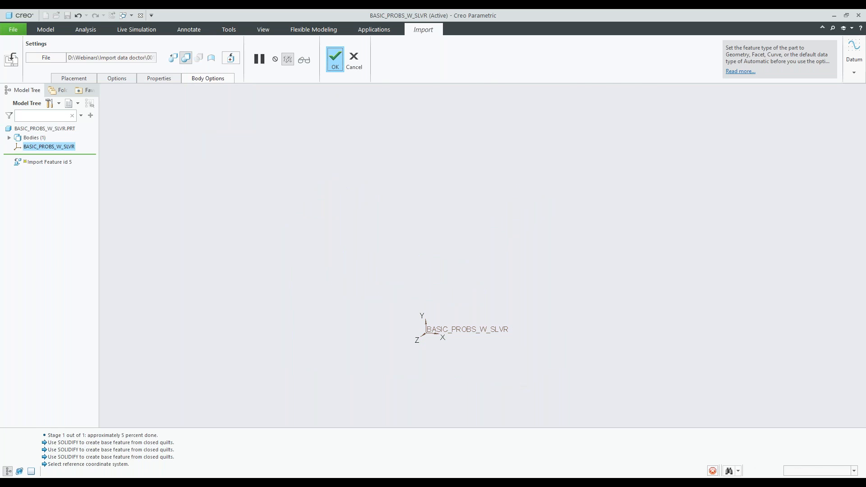
# - Set the display style to Shading With Edges and review the solid part from several angles
pyautogui.click(424, 95)
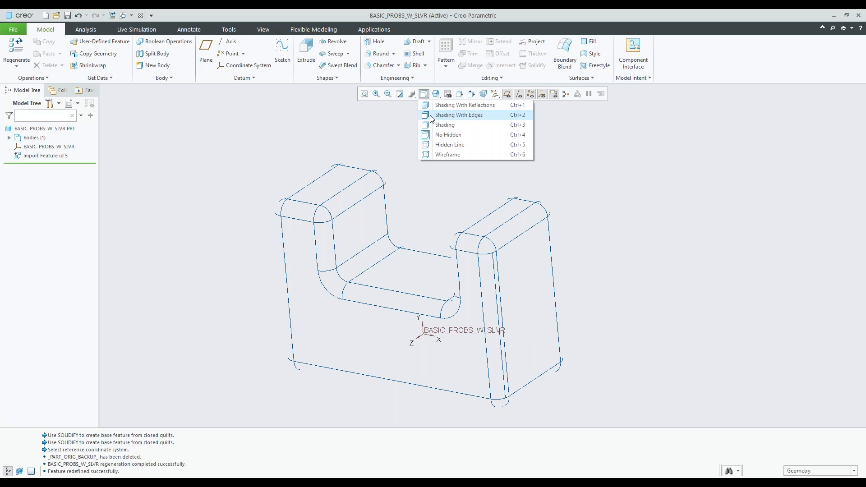
pyautogui.click(432, 115)
pyautogui.moveTo(388, 213); pyautogui.dragTo(429, 199, button='middle')
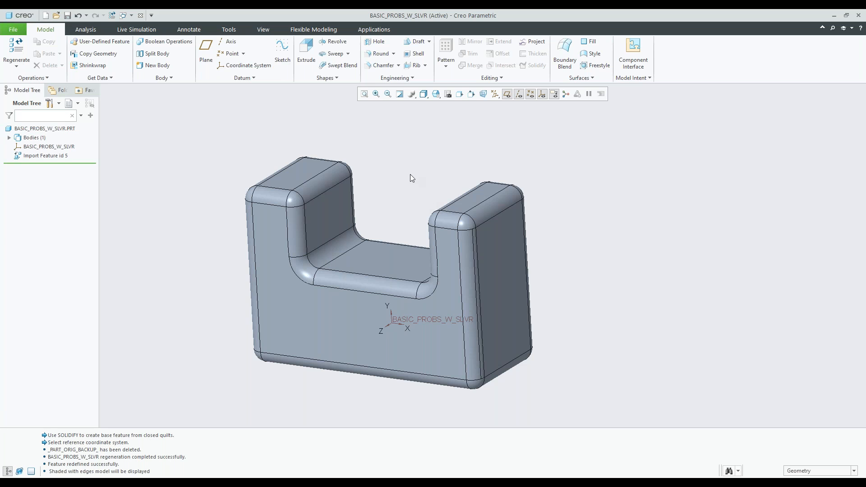
pyautogui.keyDown('shift'); pyautogui.moveTo(393, 189); pyautogui.dragTo(417, 178, button='middle'); pyautogui.keyUp('shift')
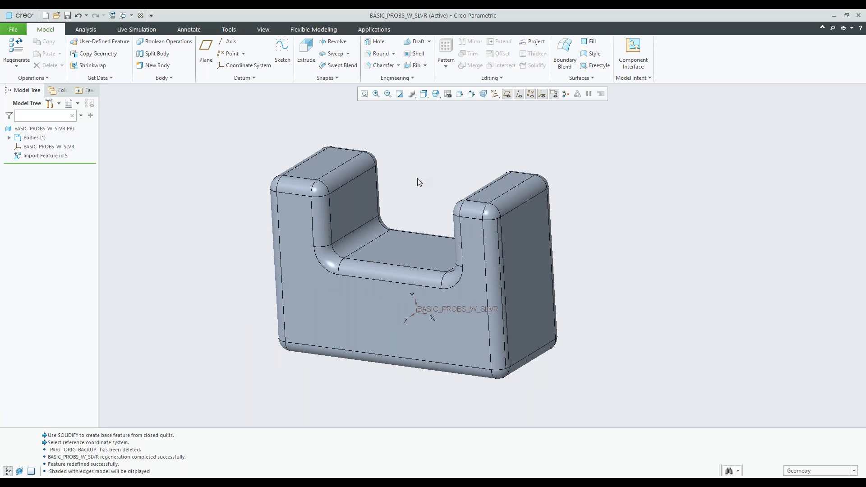
pyautogui.moveTo(419, 189)
pyautogui.mouseDown(button='middle')
pyautogui.moveTo(401, 212)
pyautogui.moveTo(427, 192)
pyautogui.mouseUp(button='middle')
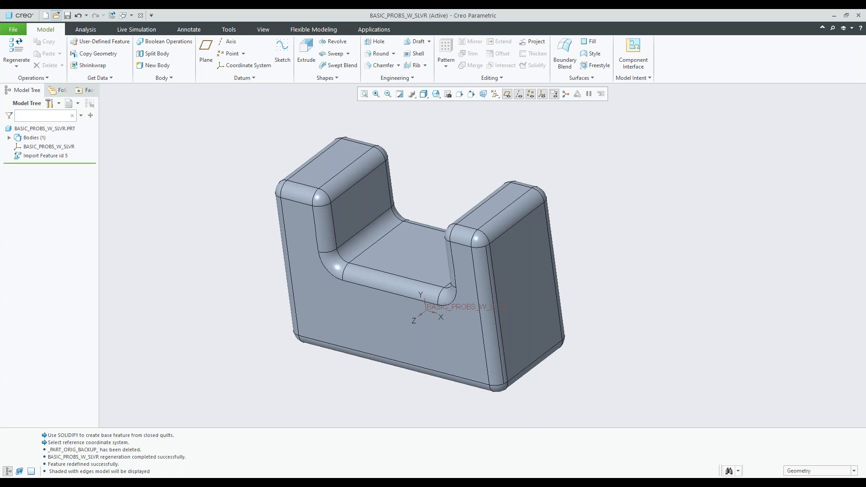
# - Show all file types in the 001 Webinar Jan 2021 folder and choose basic_probs_w_slvr.stp for import as a new model
pyautogui.click(56, 15)
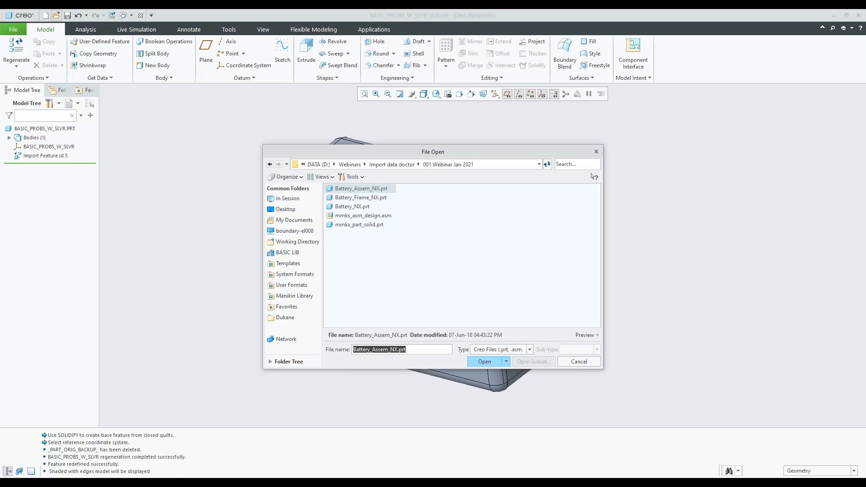
pyautogui.click(487, 351)
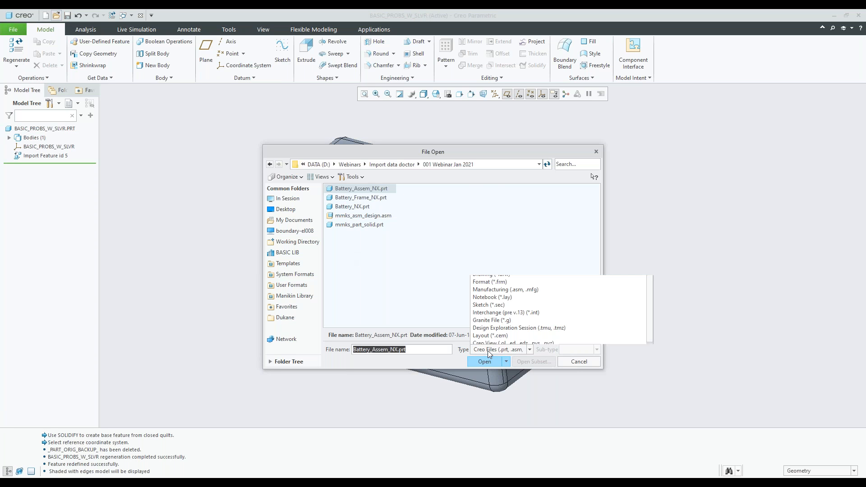
pyautogui.click(488, 350)
pyautogui.click(488, 350)
pyautogui.click(481, 122)
pyautogui.click(361, 242)
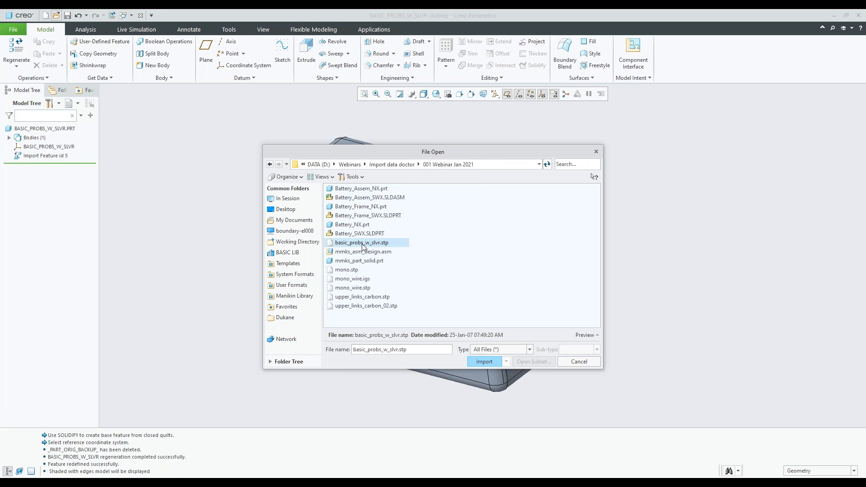
pyautogui.click(483, 362)
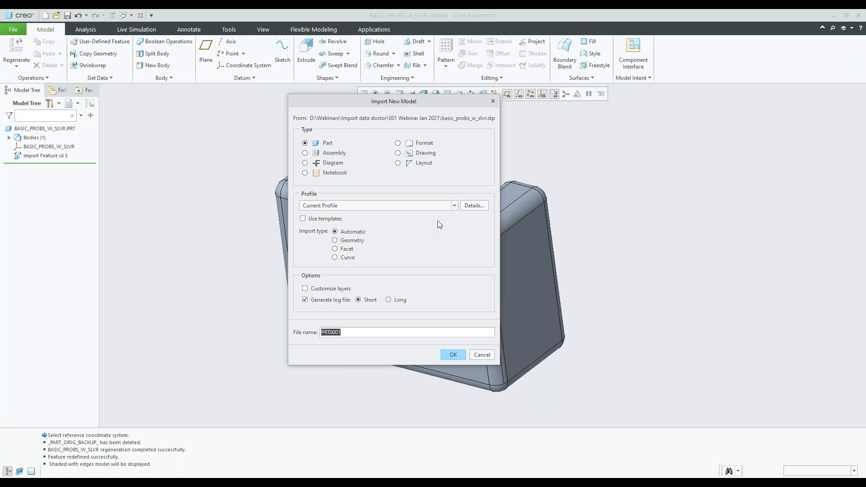
# - Enable templates, review the STEP import profile's model and topology settings, and import the file as part PRT0001 with automatic import type
pyautogui.click(303, 218)
pyautogui.click(475, 208)
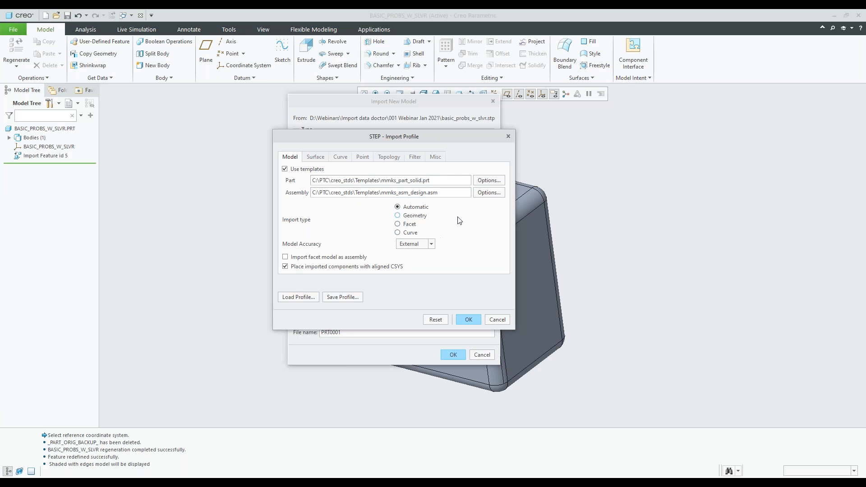
pyautogui.click(389, 157)
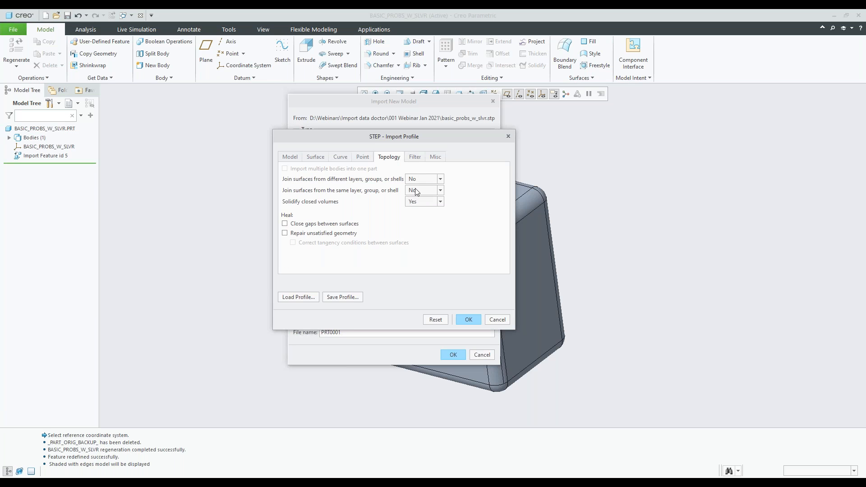
pyautogui.click(296, 159)
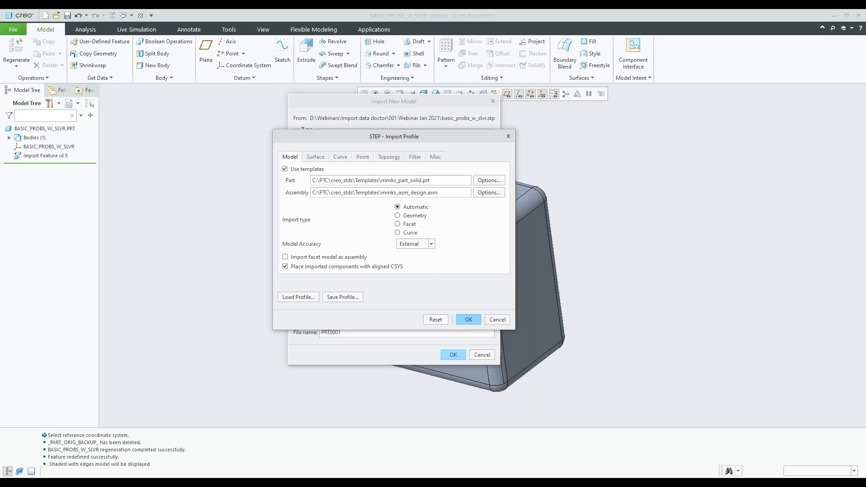
pyautogui.click(468, 320)
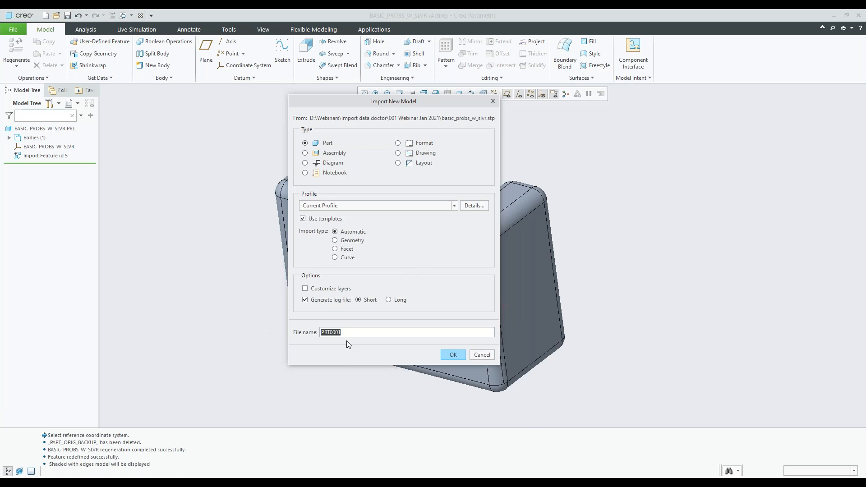
pyautogui.press('Return')
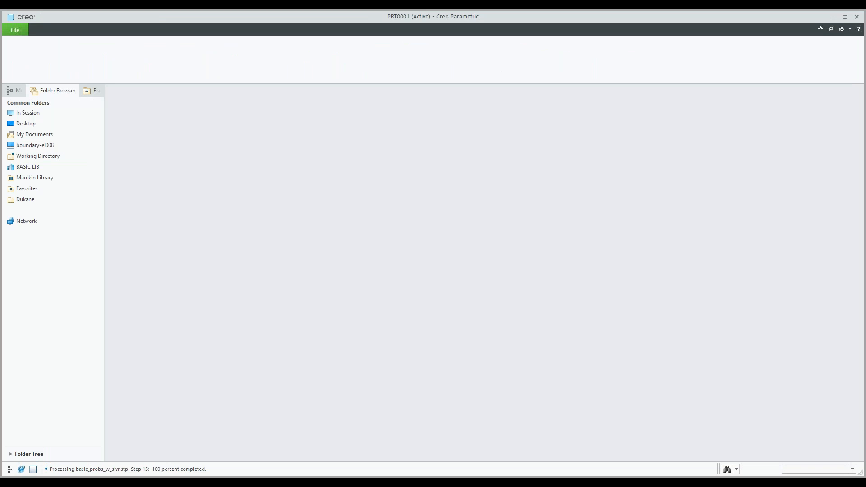
# - Highlight the template datum features from PRT_CSYS_DEF through axis Z and inspect the imported part, then clear the selection
pyautogui.scroll(2, 267, 311)
pyautogui.moveTo(344, 299)
pyautogui.mouseDown(button='middle')
pyautogui.moveTo(388, 296)
pyautogui.moveTo(344, 299)
pyautogui.moveTo(348, 290)
pyautogui.moveTo(347, 298)
pyautogui.mouseUp(button='middle')
pyautogui.click(38, 156)
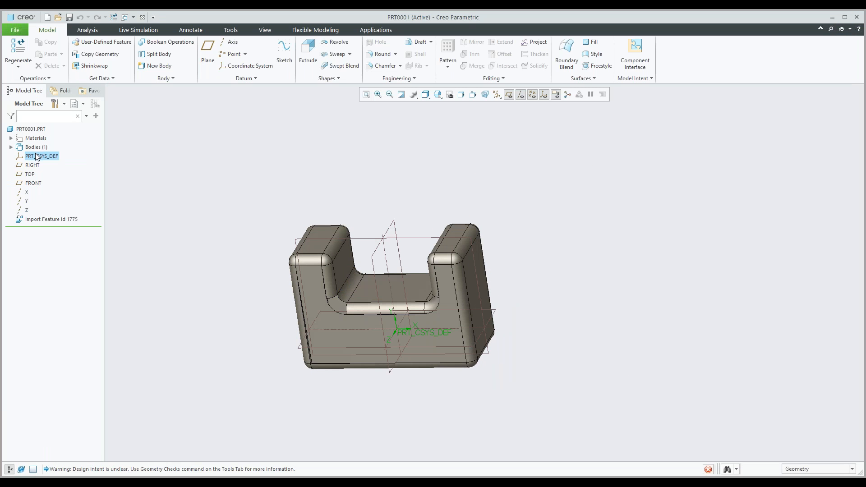
pyautogui.keyDown('shift'); pyautogui.click(27, 210); pyautogui.keyUp('shift')
pyautogui.moveTo(386, 239); pyautogui.dragTo(418, 223, button='middle')
pyautogui.click(418, 224)
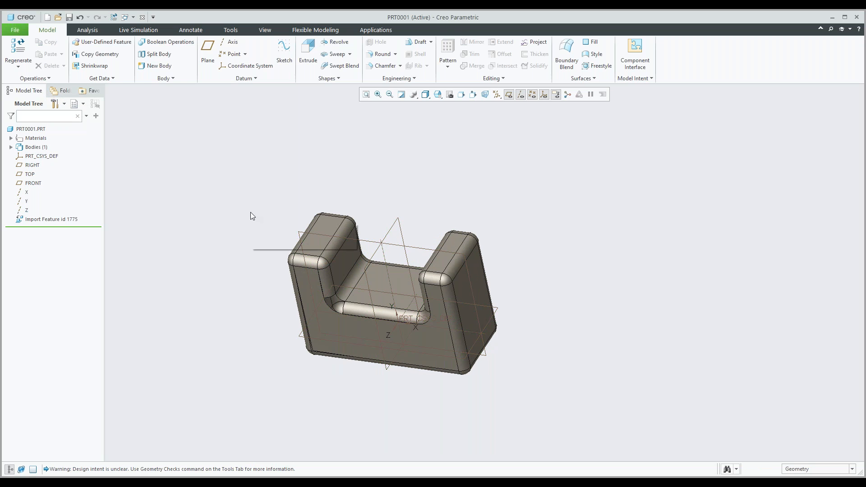
# - Check the material, units and accuracy in PRT0001's model properties, then close them
pyautogui.click(15, 31)
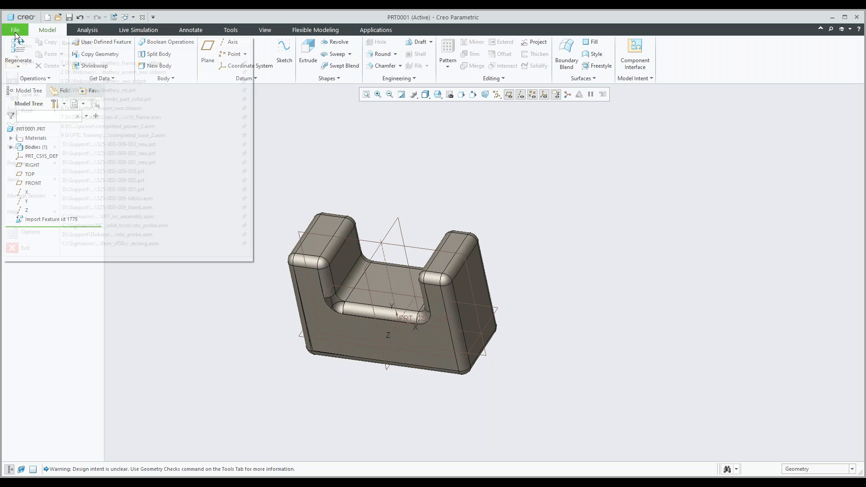
pyautogui.moveTo(38, 161)
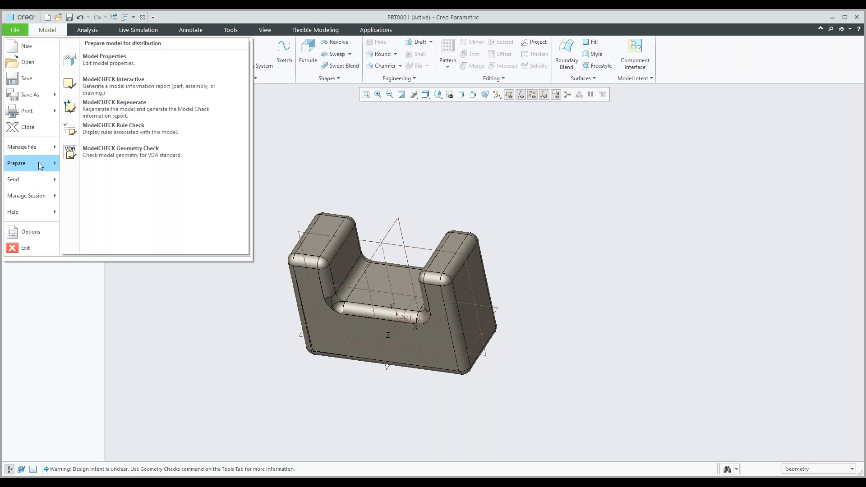
pyautogui.click(101, 64)
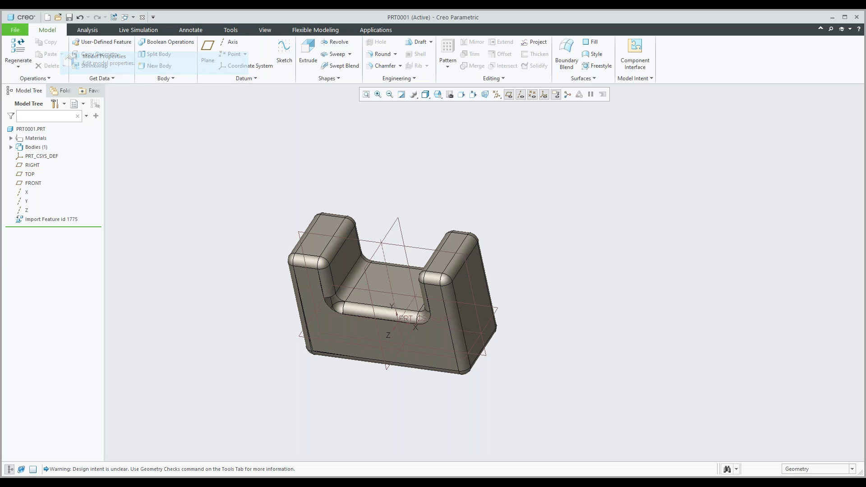
pyautogui.click(436, 401)
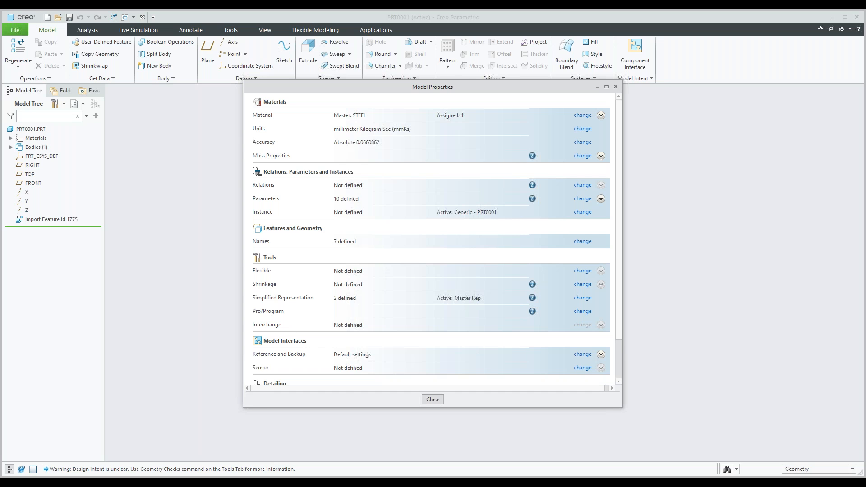
# - Switch to the BASIC_PROBS_W_SLVR part window and check its model properties
pyautogui.click(133, 17)
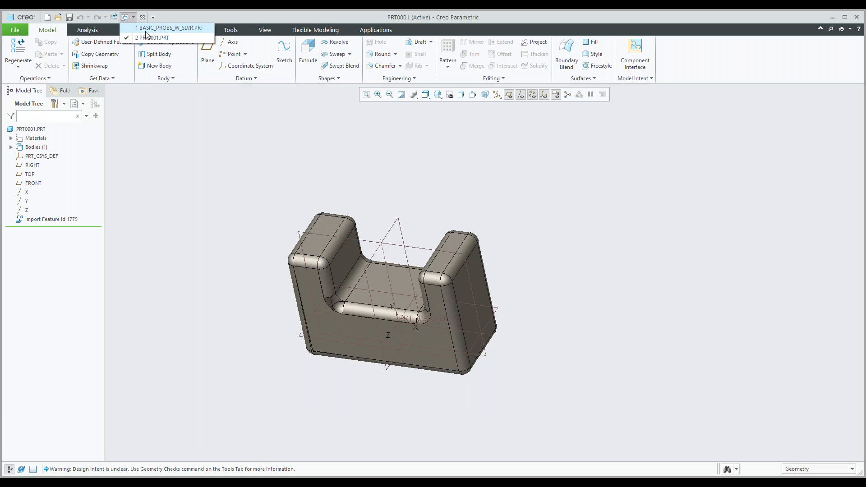
pyautogui.click(146, 30)
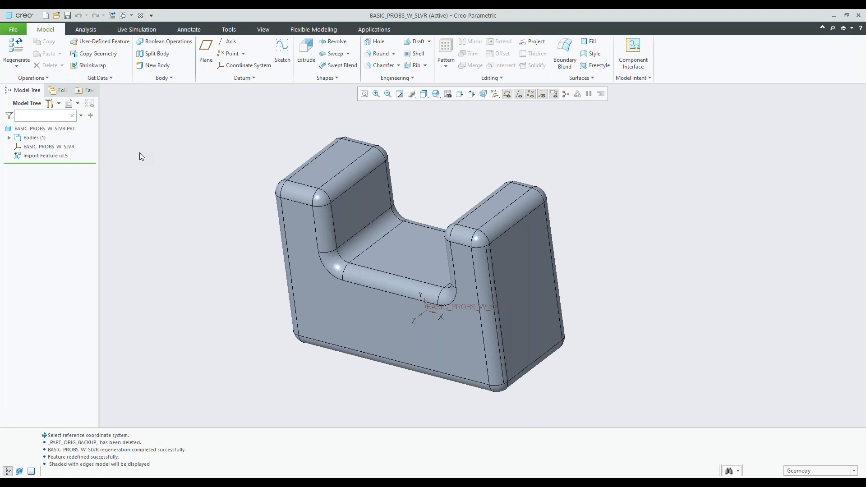
pyautogui.click(9, 32)
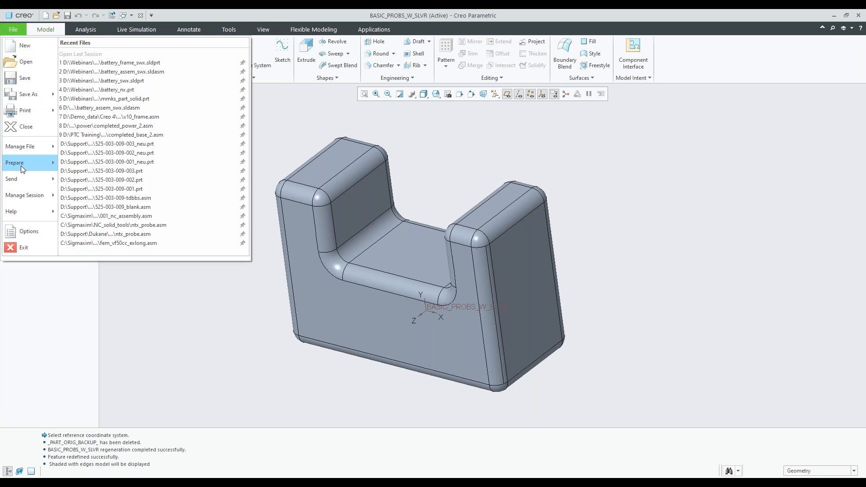
pyautogui.moveTo(21, 166)
pyautogui.click(105, 57)
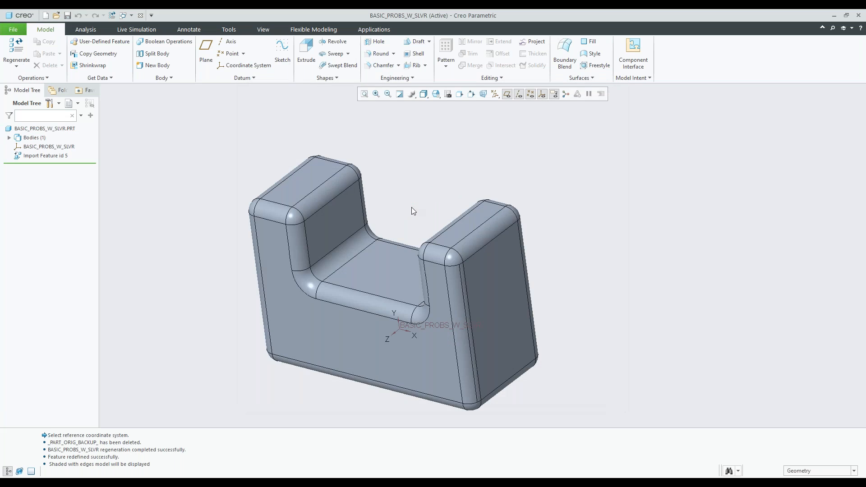
pyautogui.moveTo(411, 207)
pyautogui.mouseDown(button='middle')
pyautogui.moveTo(423, 202)
pyautogui.moveTo(404, 193)
pyautogui.mouseUp(button='middle')
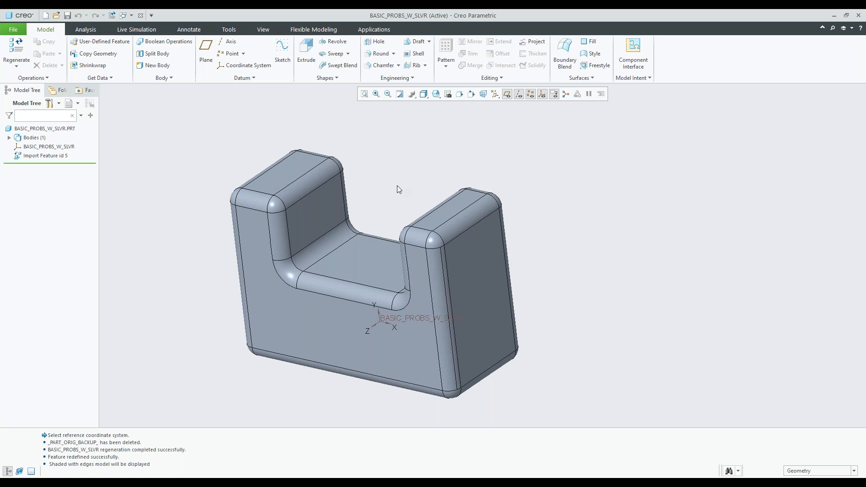
pyautogui.keyDown('shift'); pyautogui.moveTo(363, 193); pyautogui.dragTo(385, 192, button='middle'); pyautogui.keyUp('shift')
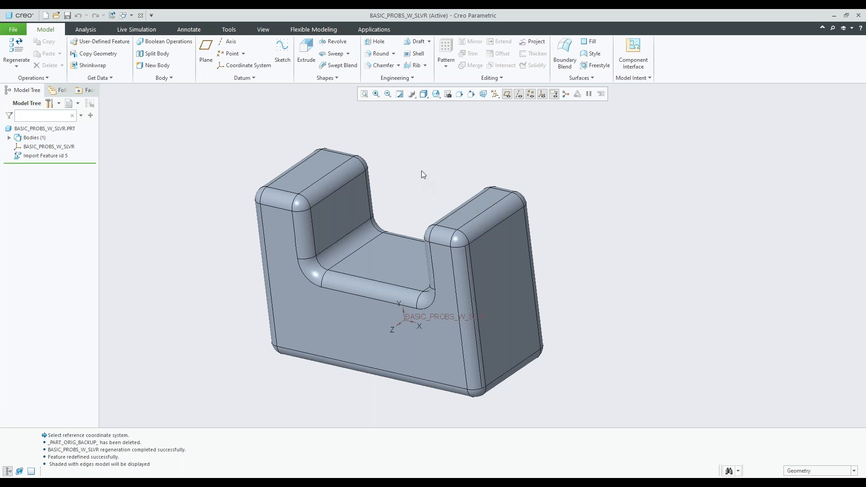
pyautogui.keyDown('shift'); pyautogui.moveTo(421, 170); pyautogui.dragTo(410, 182, button='middle'); pyautogui.keyUp('shift')
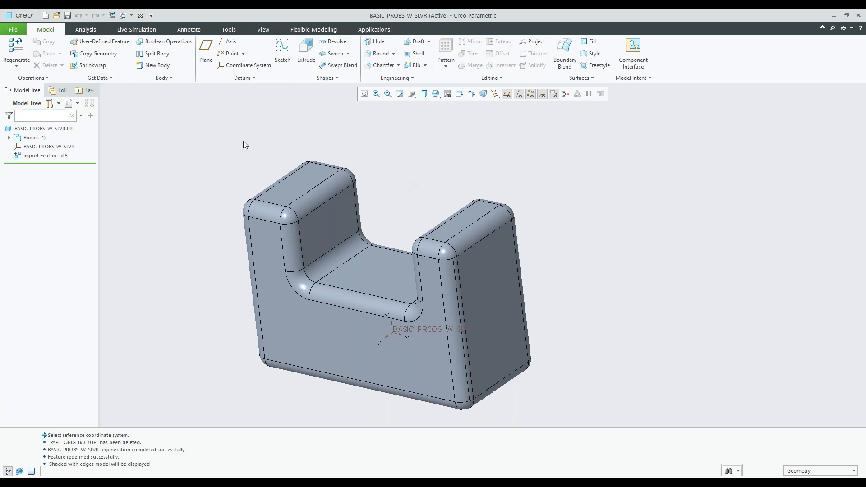
# - Create a new Manufacturing model of sub-type Mold cavity named mfg0001 using the default template
pyautogui.click(13, 30)
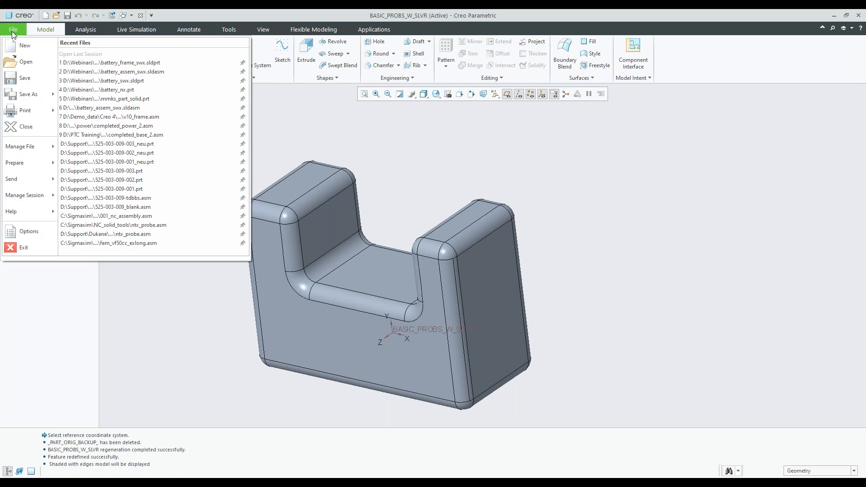
pyautogui.click(29, 52)
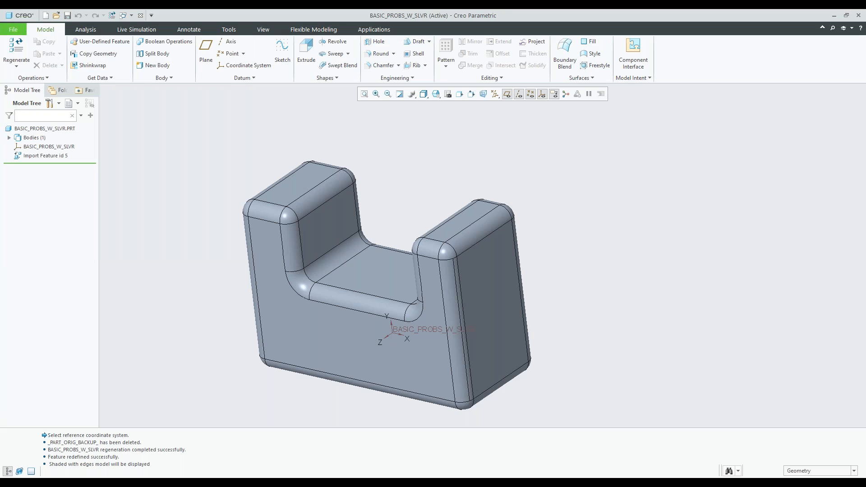
pyautogui.click(351, 229)
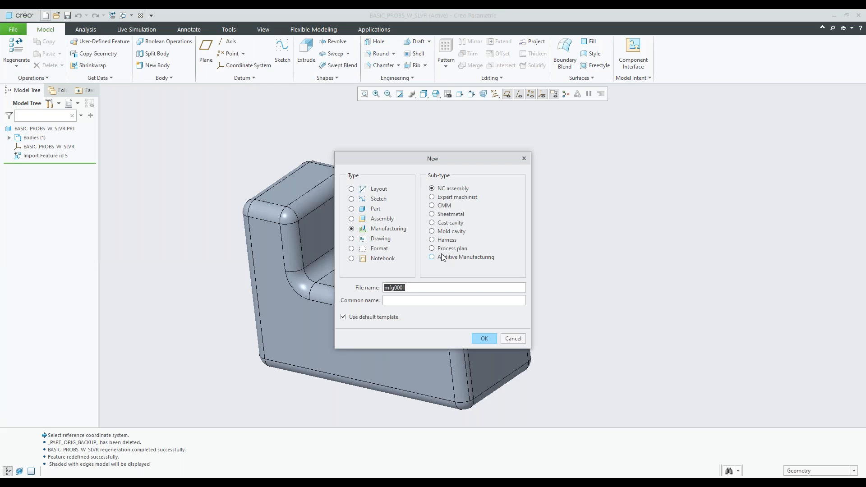
pyautogui.click(485, 230)
pyautogui.click(482, 339)
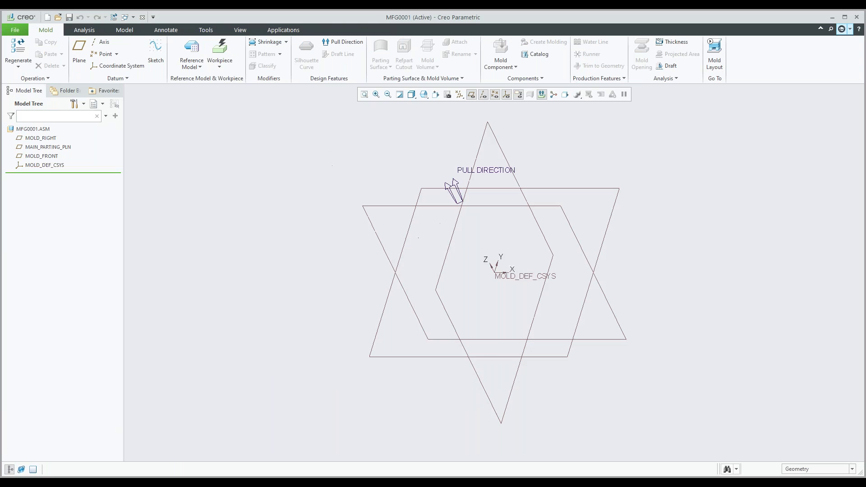
# - Check the units and accuracy in the mold assembly's model properties, then close them
pyautogui.click(14, 30)
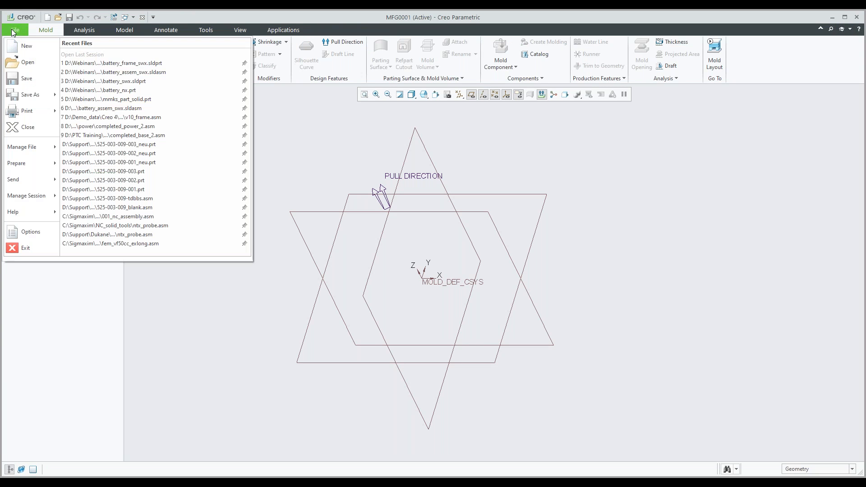
pyautogui.moveTo(29, 164)
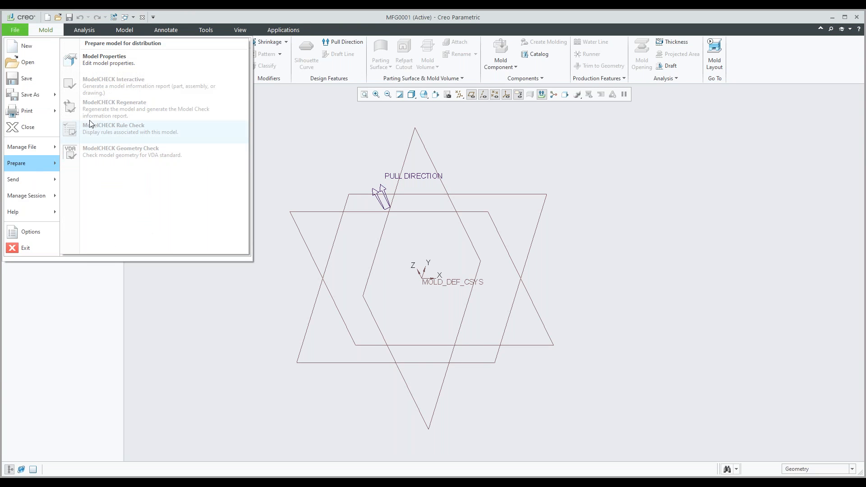
pyautogui.click(108, 66)
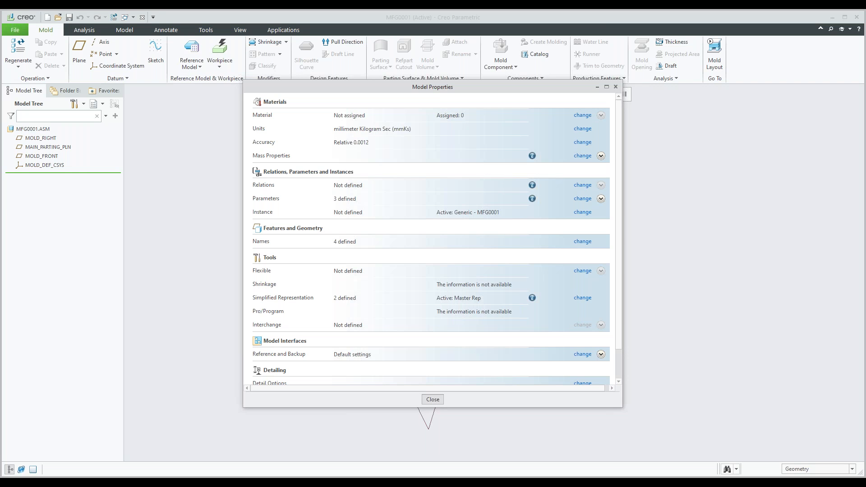
pyautogui.click(432, 400)
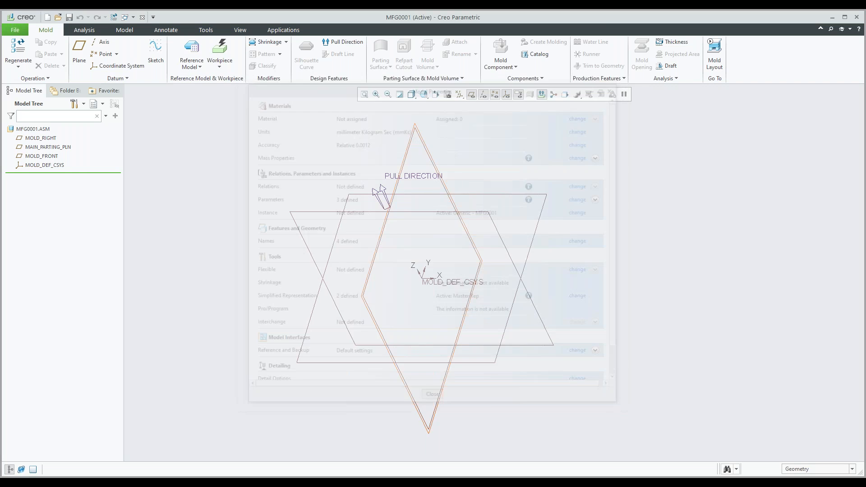
# - Bring basic_probs_w_slvr.prt from the current session into the mold assembly with Assemble Reference Model
pyautogui.click(199, 67)
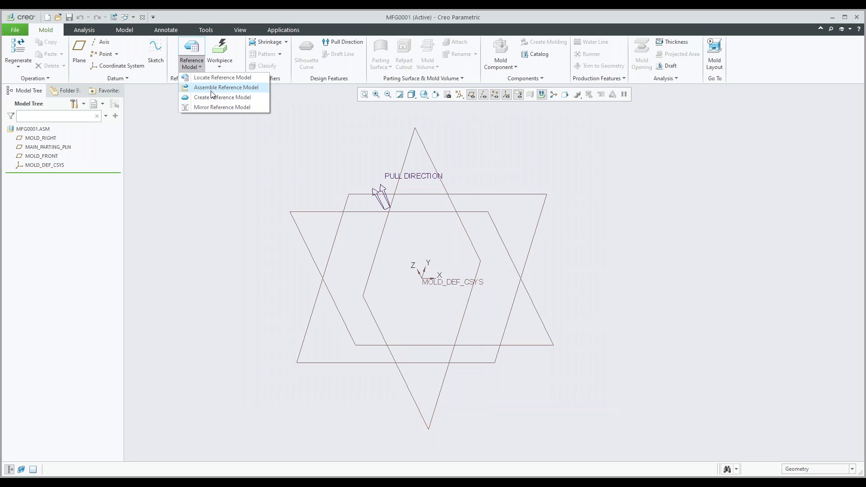
pyautogui.click(191, 87)
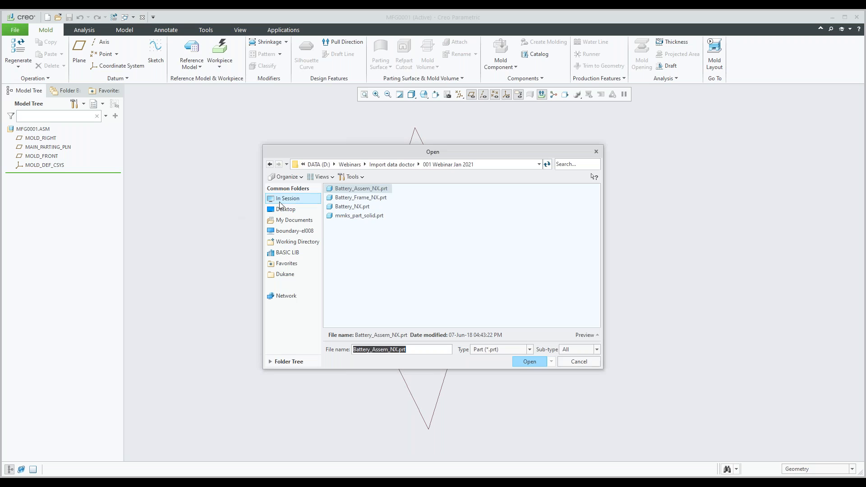
pyautogui.click(278, 199)
pyautogui.click(369, 193)
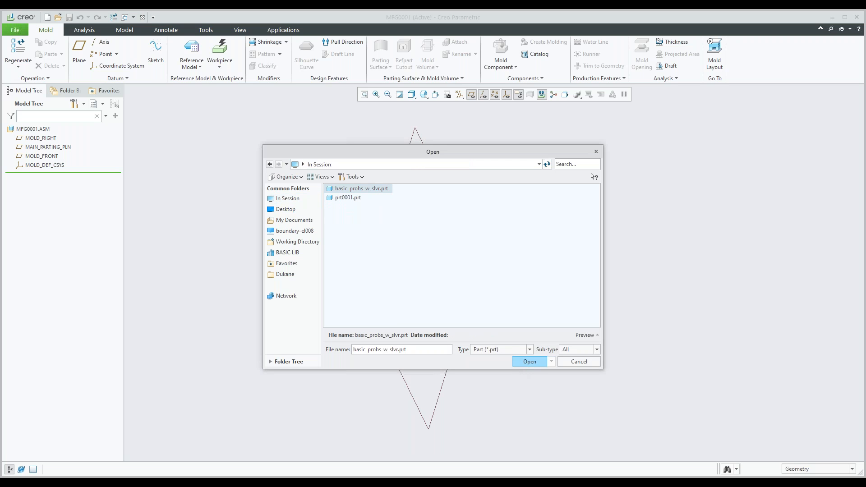
pyautogui.click(529, 362)
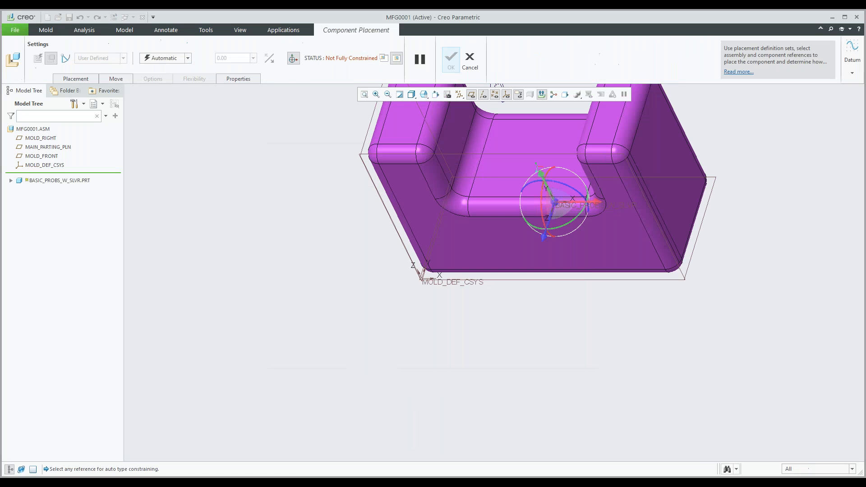
# - Place the reference model with the Default constraint as Same model, accepting 6.6086e-02 mm absolute accuracy for the mold assembly
pyautogui.rightClick(245, 281)
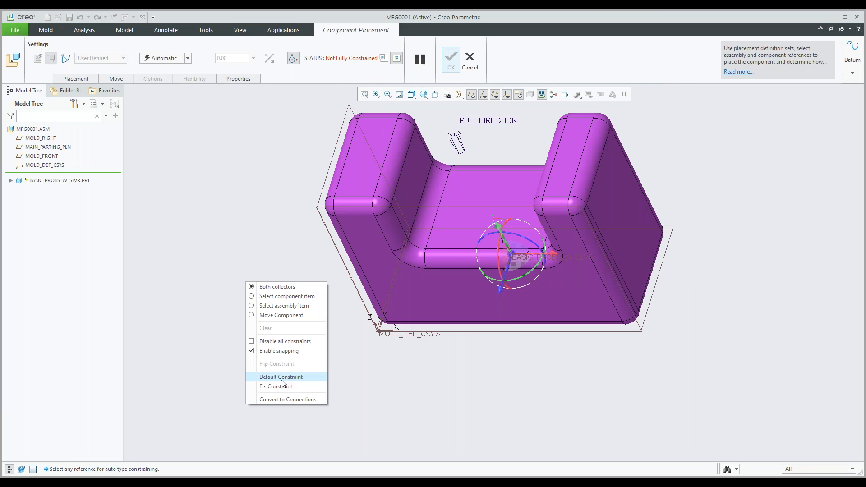
pyautogui.click(281, 377)
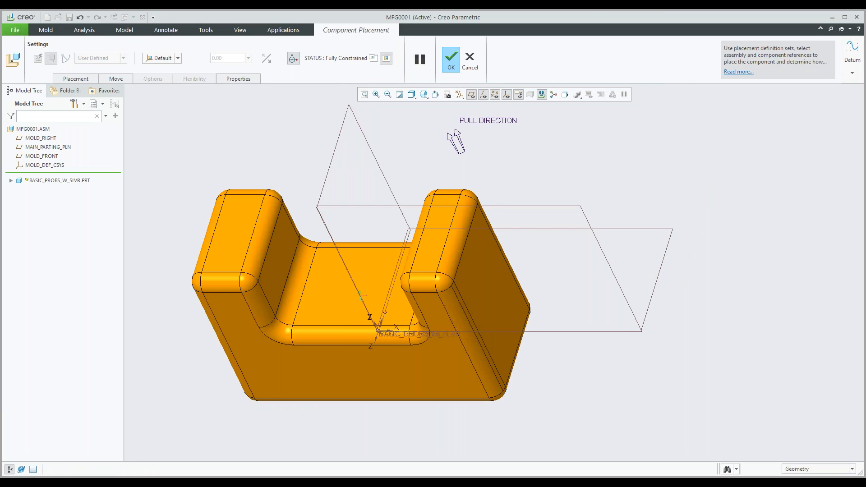
pyautogui.click(451, 59)
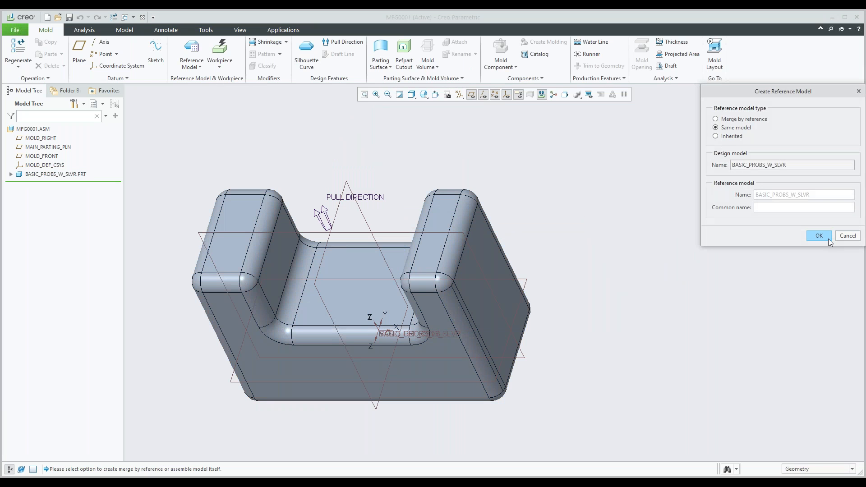
pyautogui.click(827, 238)
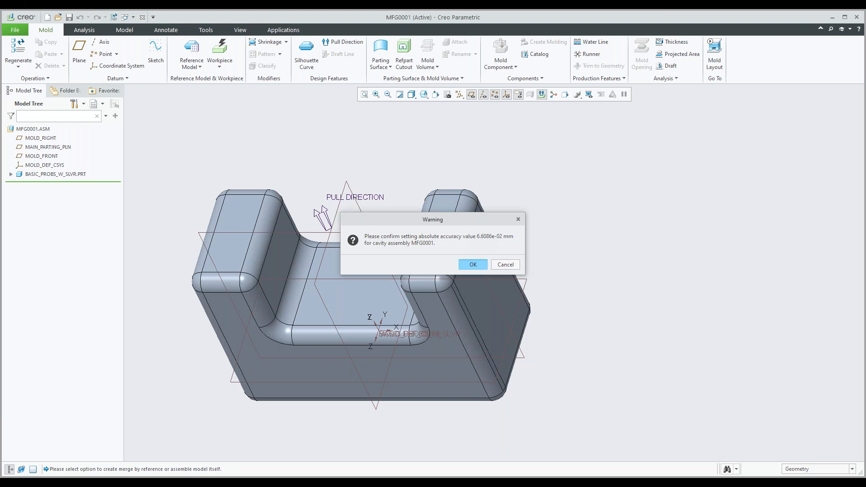
pyautogui.click(473, 265)
# - Check the mold assembly's units and accuracy in its model properties, then close them
pyautogui.click(13, 30)
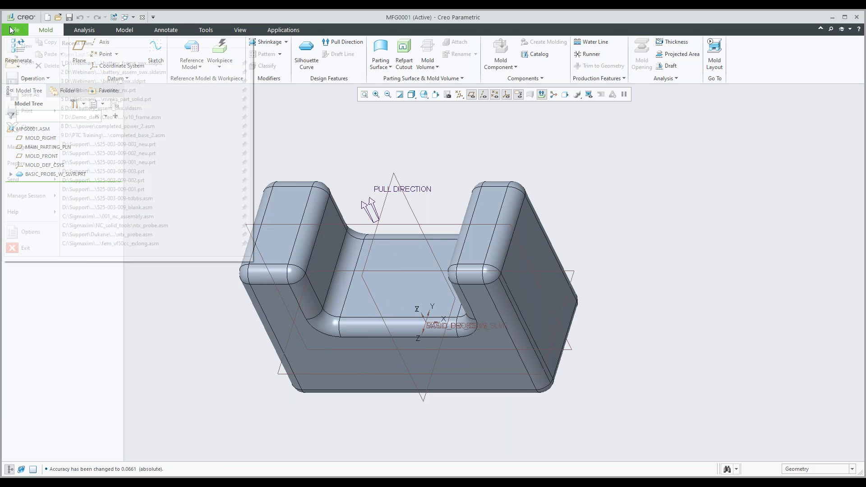
pyautogui.moveTo(18, 163)
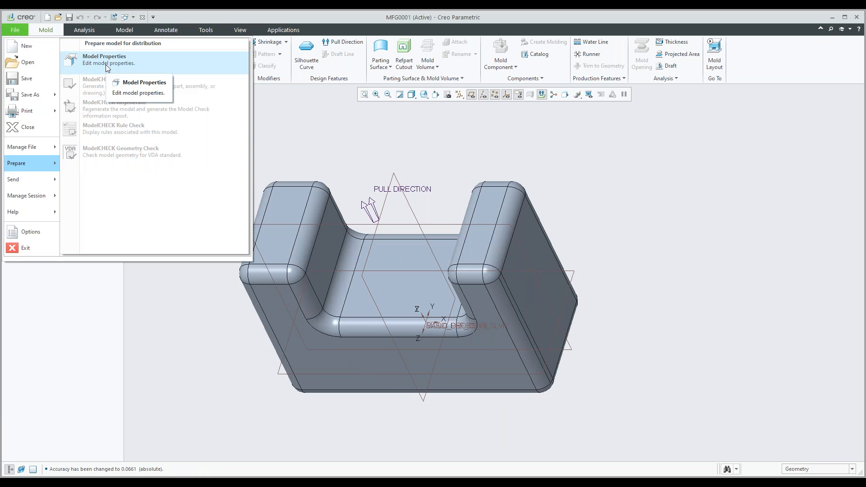
pyautogui.click(116, 65)
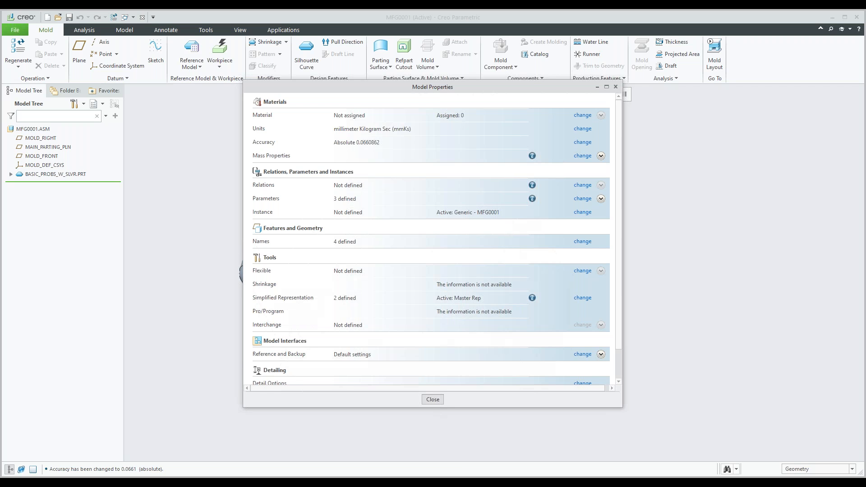
pyautogui.click(433, 399)
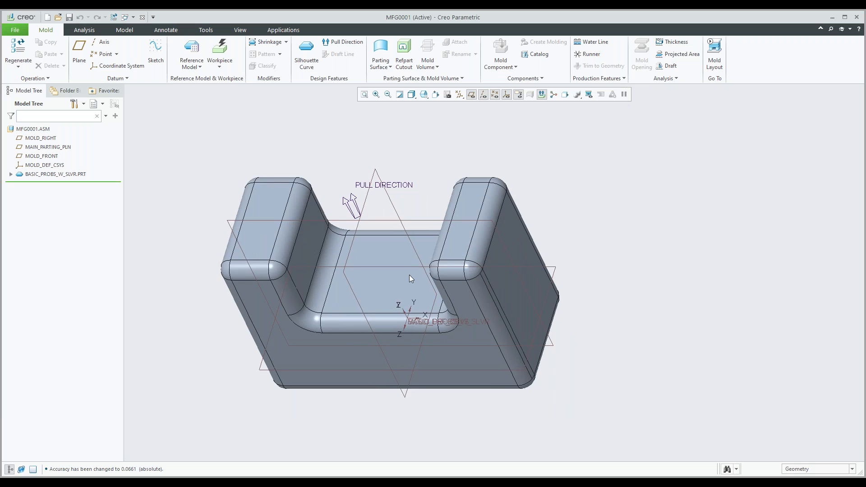
pyautogui.moveTo(410, 274); pyautogui.dragTo(555, 300, button='middle')
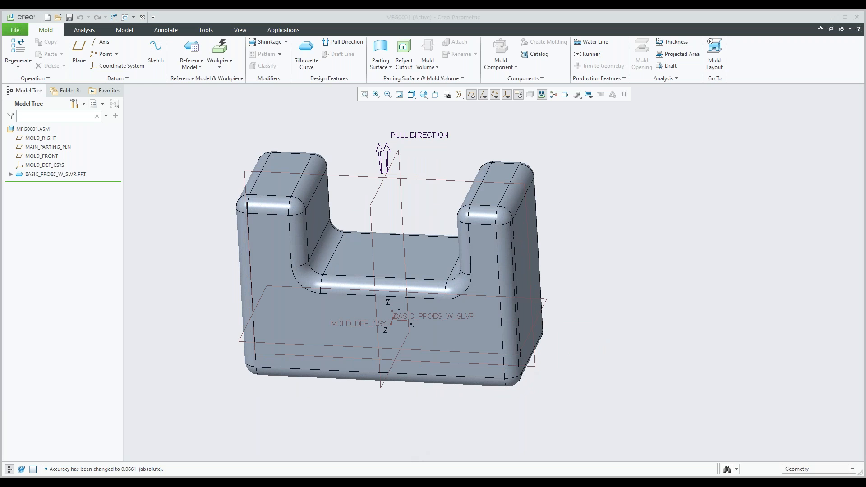
# - Switch to the PowerPoint webinar presentation and show slide 10, Training Capabilities
pyautogui.hotkey('alt', 'Tab')
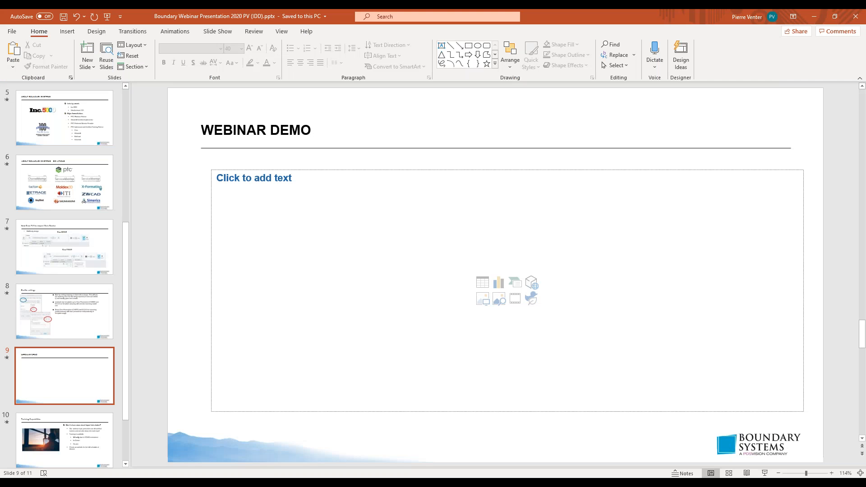
pyautogui.click(75, 429)
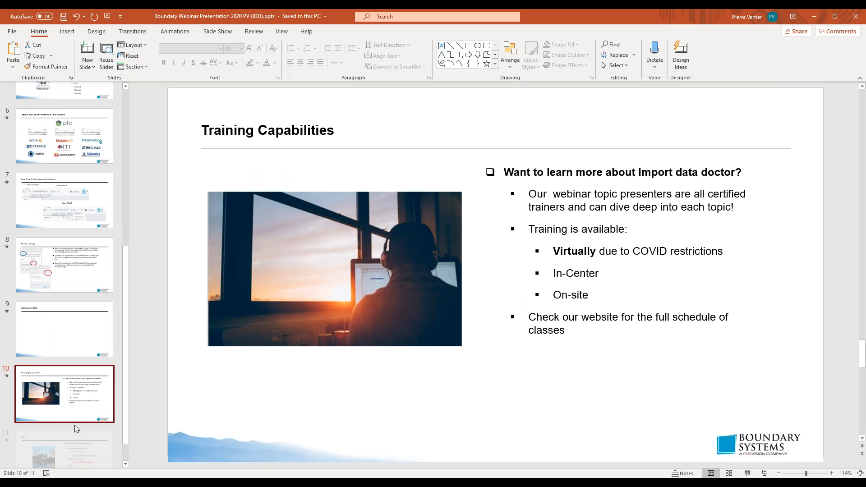
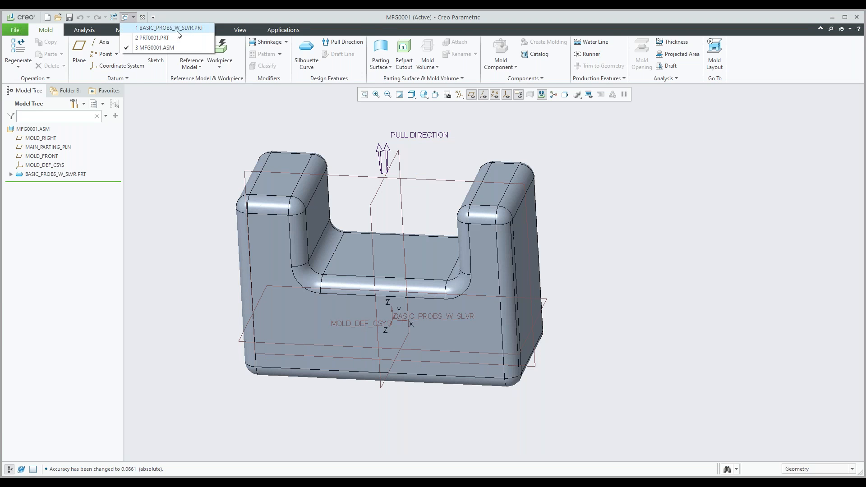
# - Switch to the BASIC_PROBS_W_SLVR part window in Creo and redefine its import feature in Import DataDoctor
pyautogui.click(172, 28)
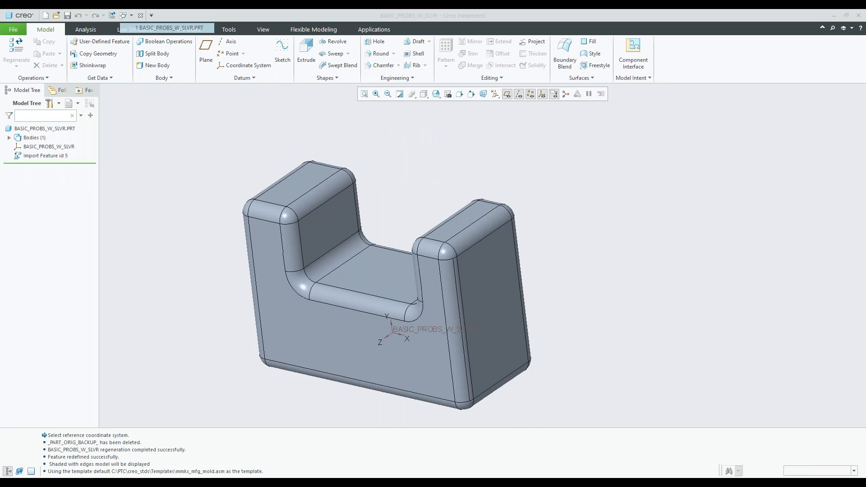
pyautogui.click(46, 156)
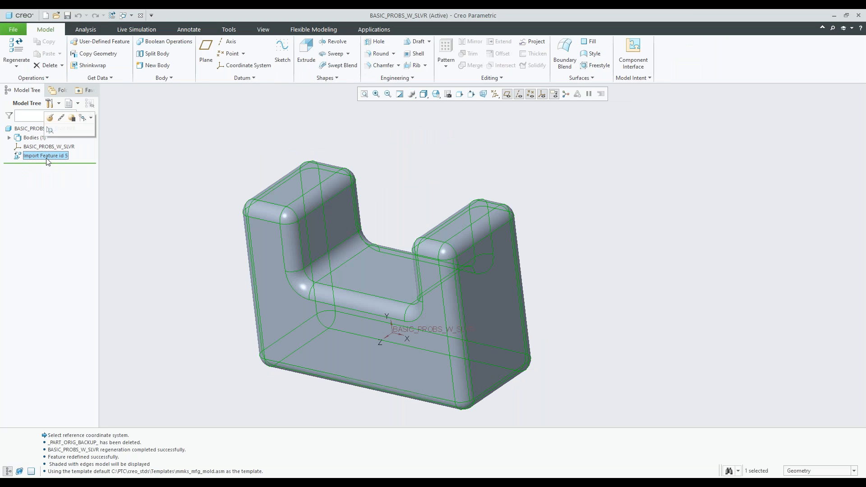
pyautogui.click(50, 117)
pyautogui.click(230, 57)
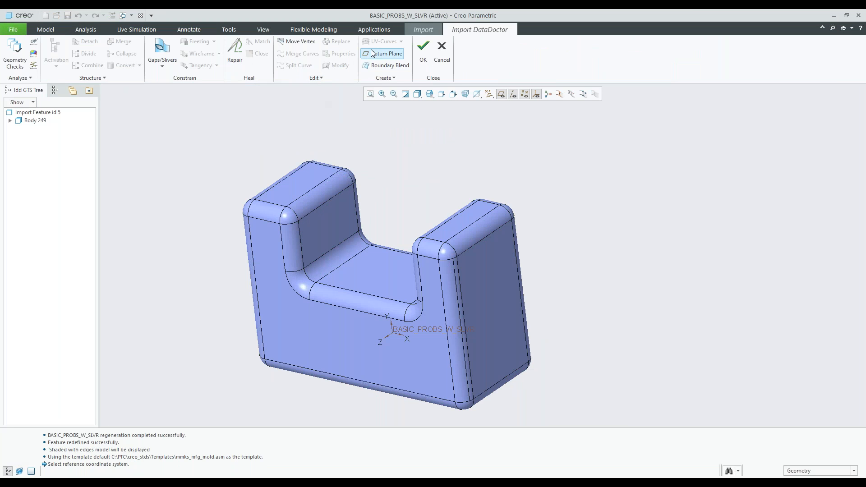
# - Examine the UV-curve options for the round along the slot's front edge, then cancel Import DataDoctor and the feature redefinition
pyautogui.click(349, 291)
pyautogui.click(346, 303)
pyautogui.click(401, 42)
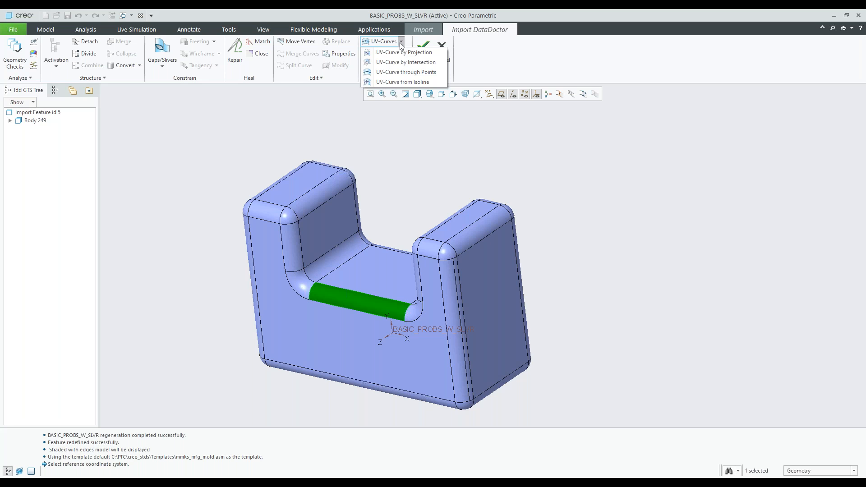
pyautogui.click(410, 136)
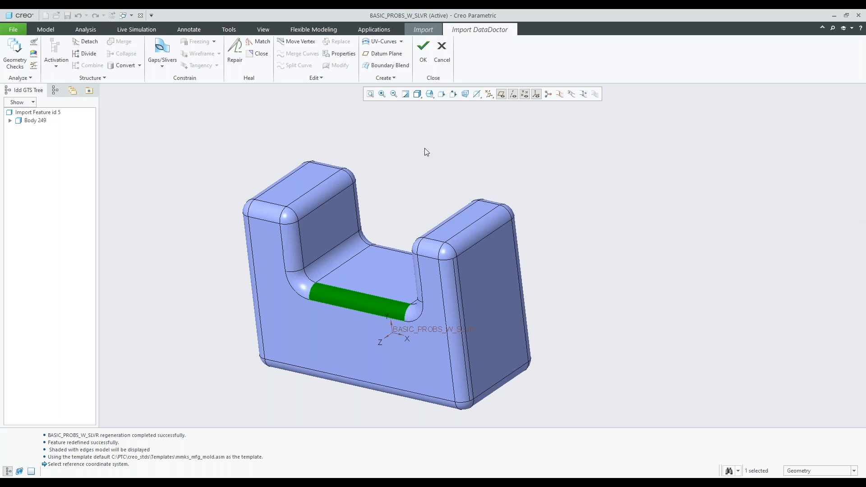
pyautogui.click(404, 169)
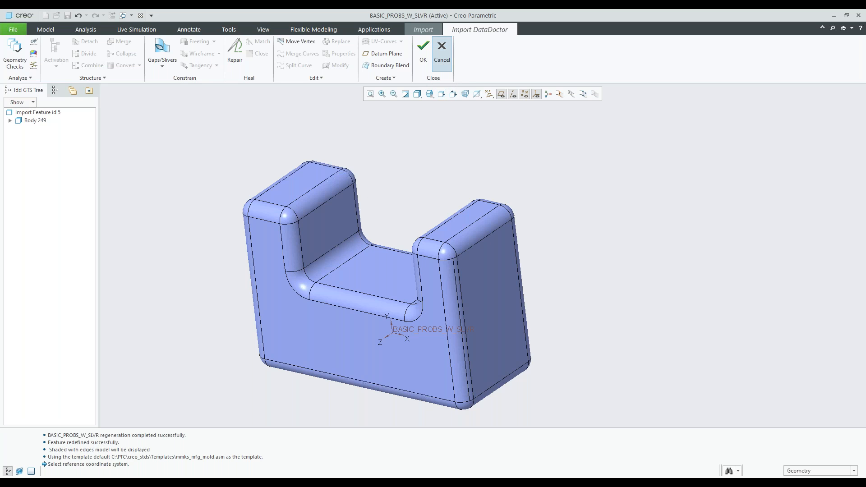
pyautogui.click(442, 53)
pyautogui.click(417, 263)
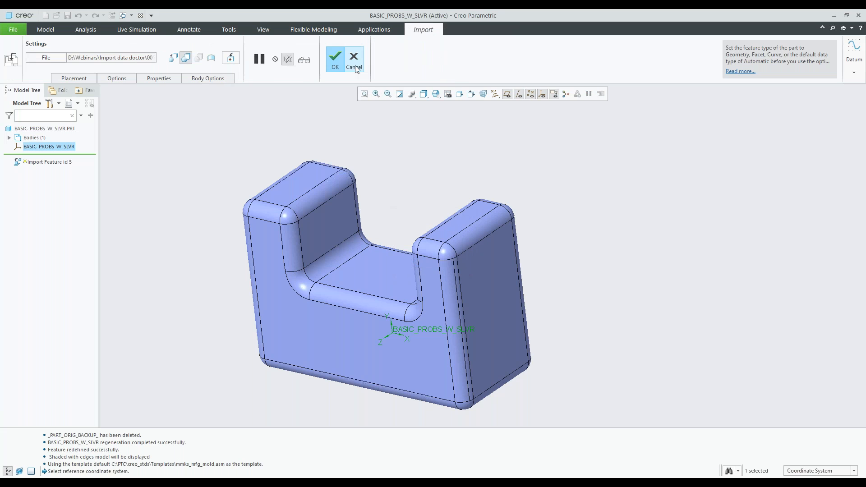
pyautogui.click(354, 68)
pyautogui.moveTo(371, 198); pyautogui.dragTo(391, 202, button='middle')
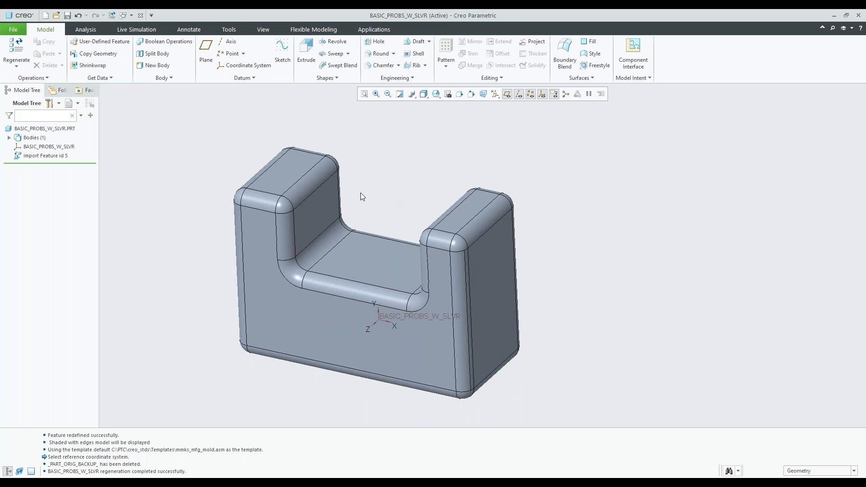
pyautogui.click(13, 30)
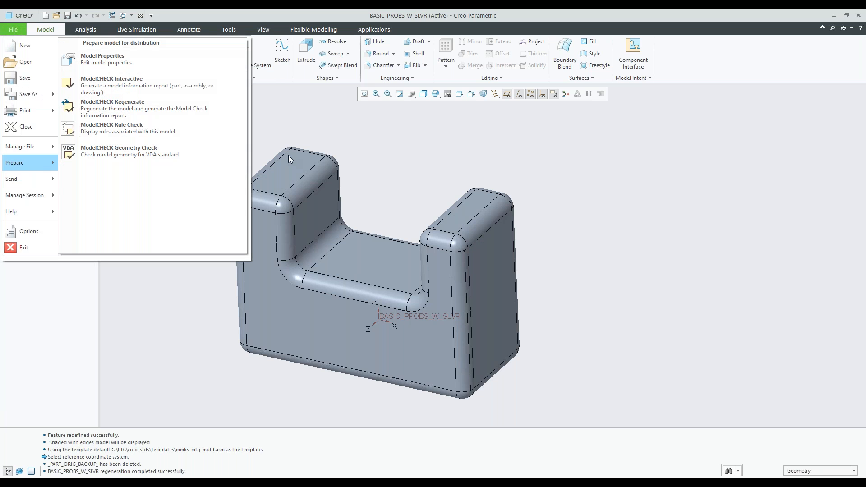
pyautogui.click(319, 129)
pyautogui.keyDown('shift'); pyautogui.moveTo(319, 128); pyautogui.dragTo(352, 141, button='middle'); pyautogui.keyUp('shift')
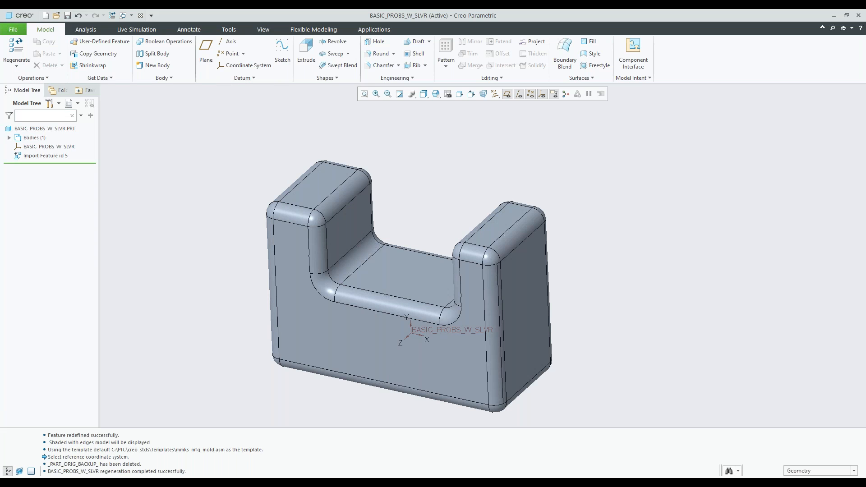
# - Start saving a copy of the part with the file type set to STEP (*.stp)
pyautogui.click(13, 30)
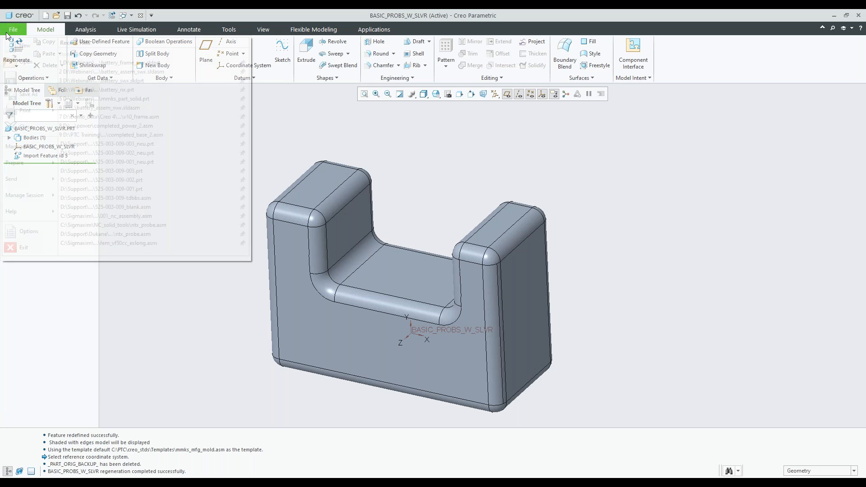
pyautogui.moveTo(33, 92)
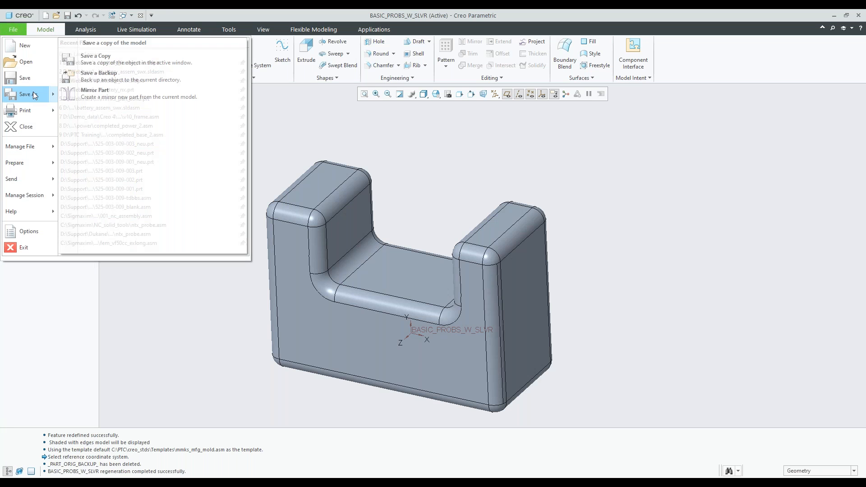
pyautogui.click(112, 67)
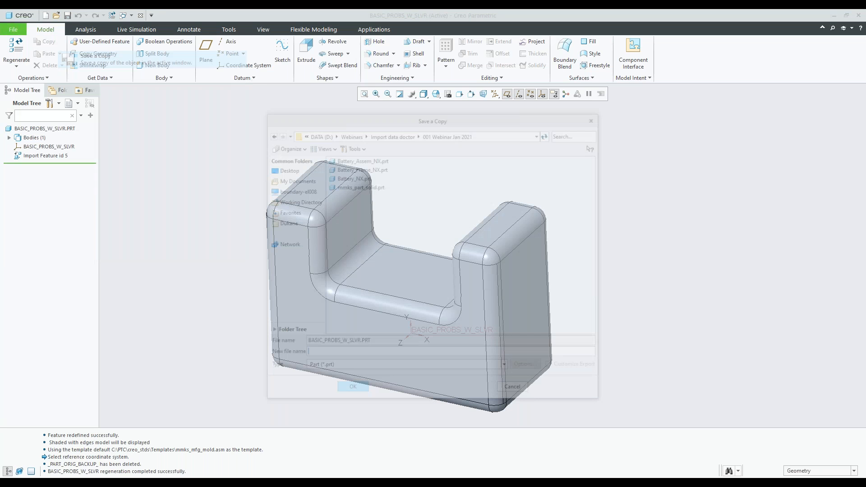
pyautogui.click(392, 364)
pyautogui.click(393, 344)
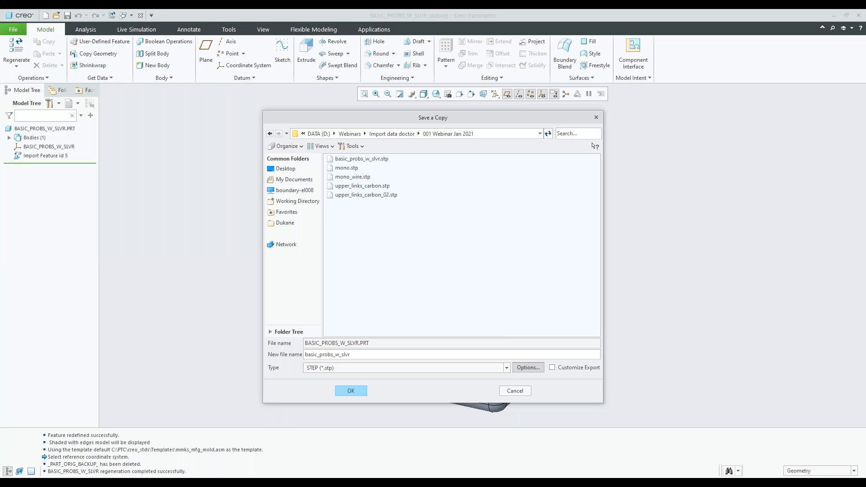
# - Examine the application protocols in the STEP export profile settings, then cancel both the settings and the copy
pyautogui.click(528, 368)
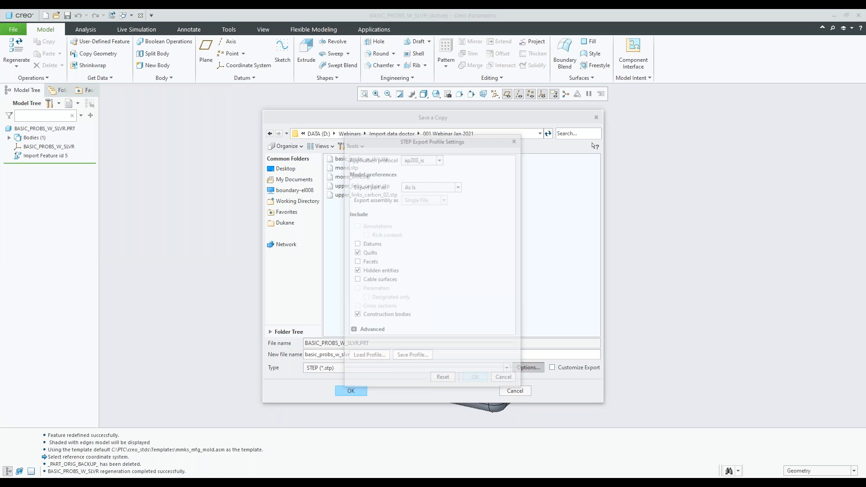
pyautogui.click(426, 159)
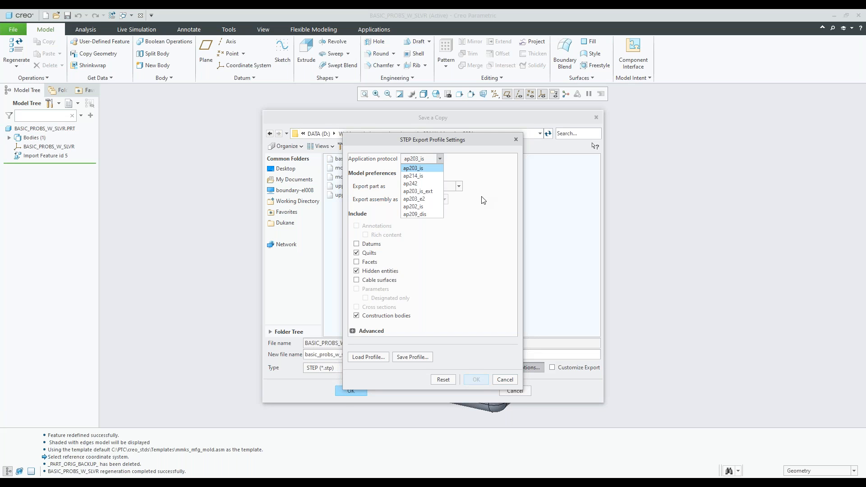
pyautogui.click(510, 383)
pyautogui.click(510, 379)
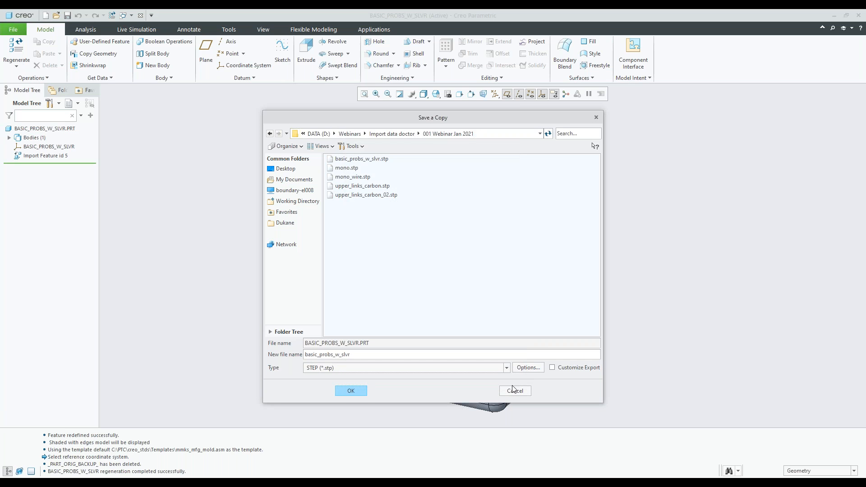
pyautogui.click(513, 388)
pyautogui.press('Escape')
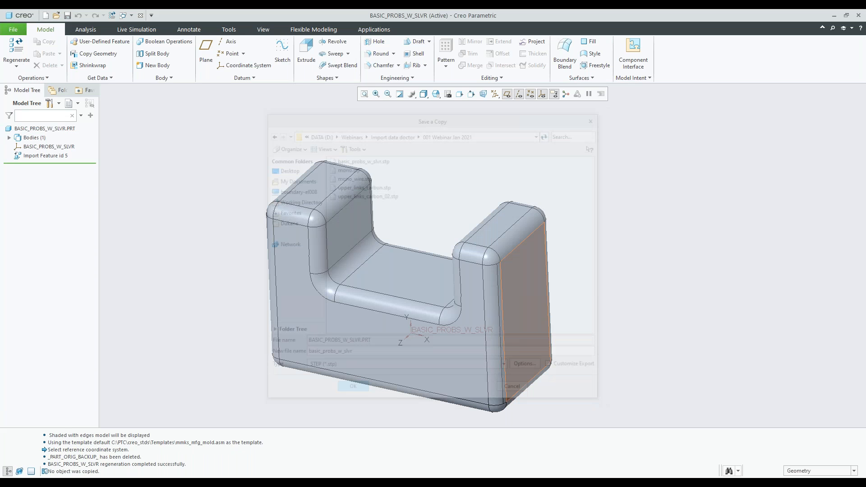
# - Open the SolidWorks assembly Battery_Assem_SWX.SLDASM from the webinar folder
pyautogui.hotkey('ctrl', 'o')
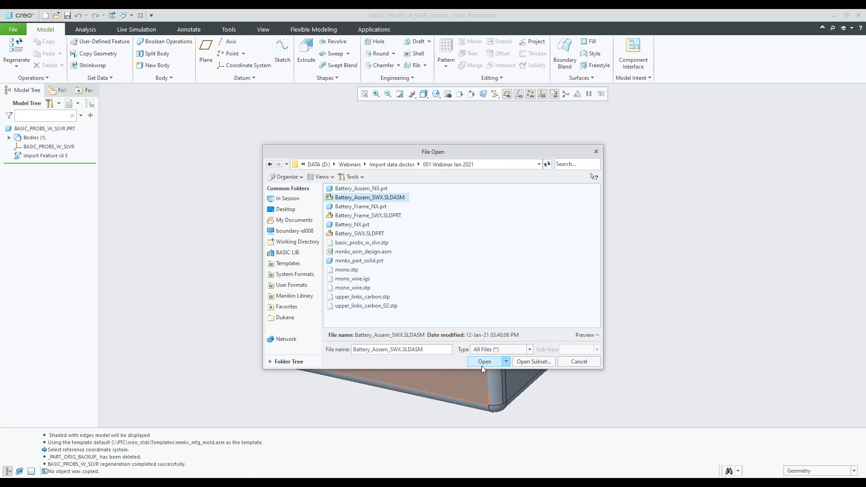
pyautogui.click(482, 363)
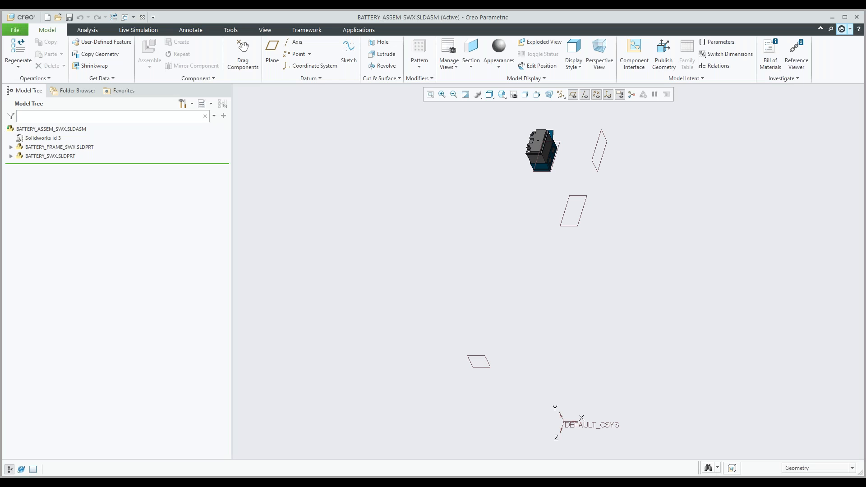
pyautogui.scroll(3, 567, 129)
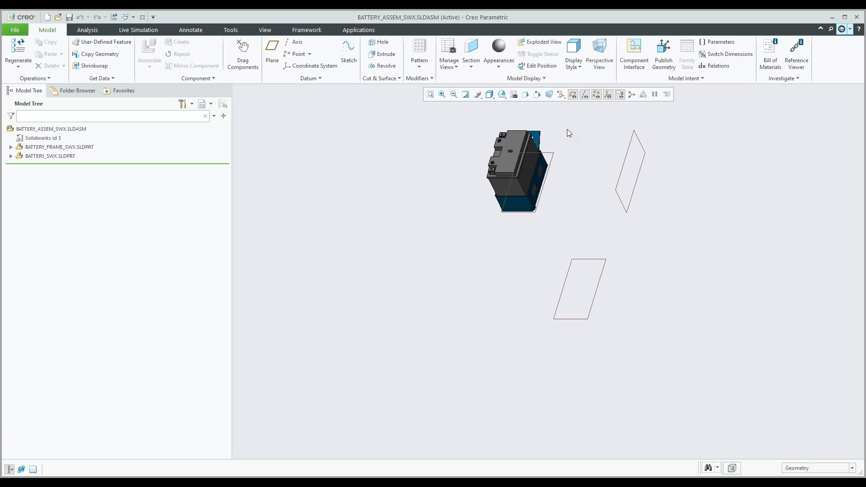
pyautogui.scroll(1, 567, 129)
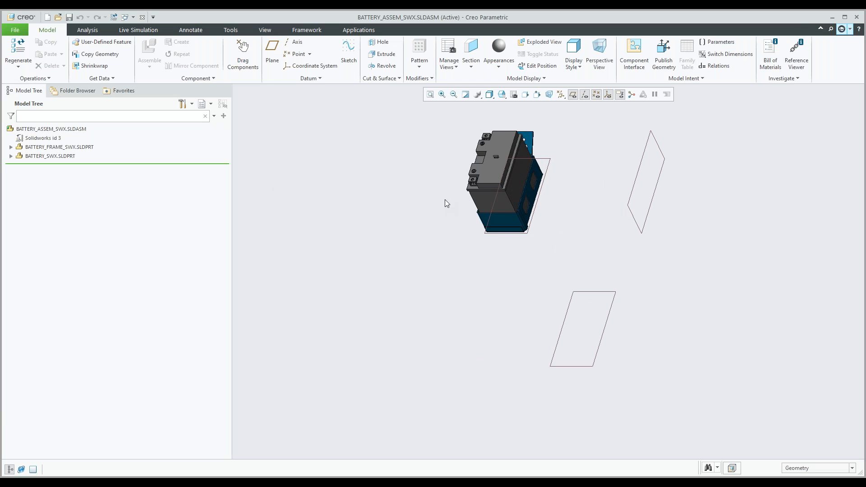
# - Examine the assembly's import feature and the contents of the BATTERY_FRAME_SWX and BATTERY_SWX components in the model tree
pyautogui.click(56, 130)
pyautogui.click(57, 147)
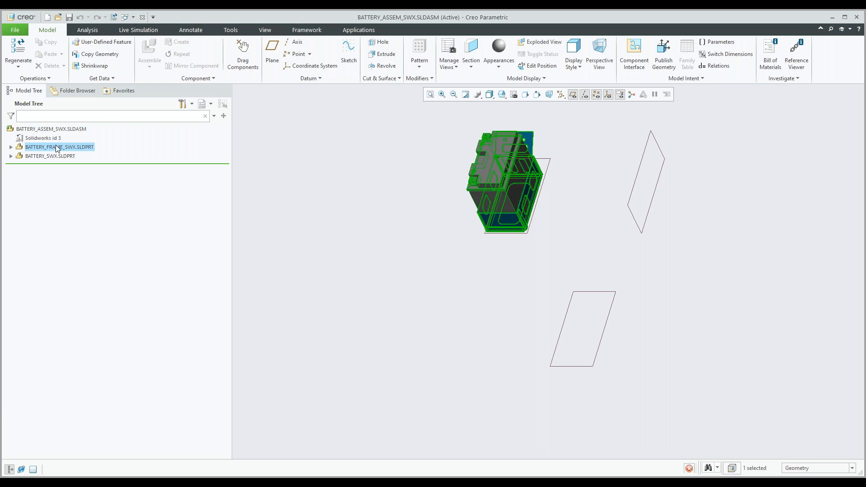
pyautogui.click(37, 138)
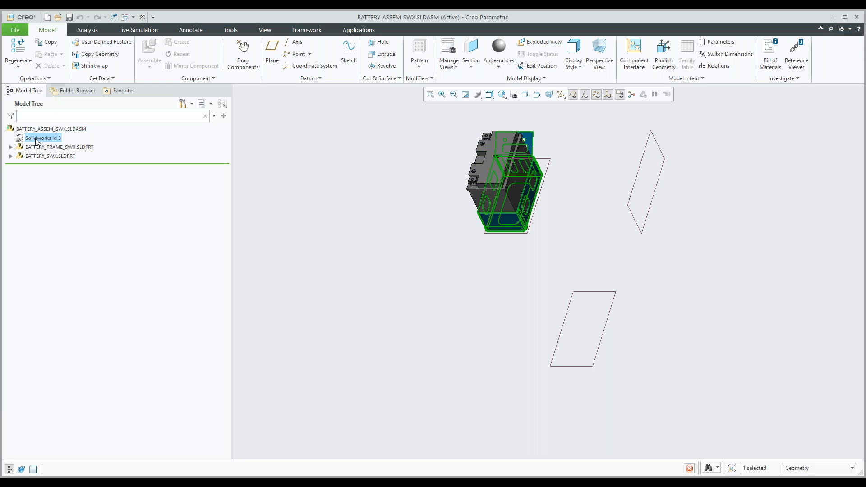
pyautogui.click(37, 140)
pyautogui.click(11, 147)
pyautogui.click(43, 211)
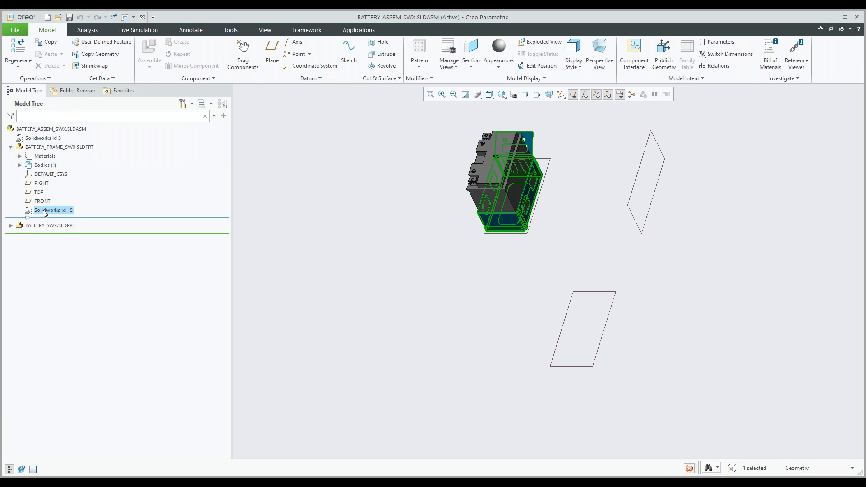
pyautogui.click(11, 226)
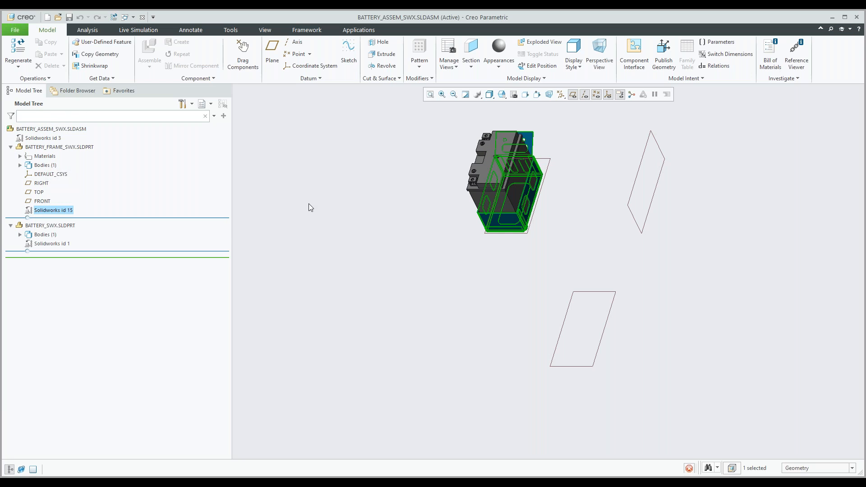
pyautogui.click(311, 208)
# - Save a copy of the assembly as a STEP (*.stp) file named battery_assem_swx_asm_step_ASM
pyautogui.click(8, 30)
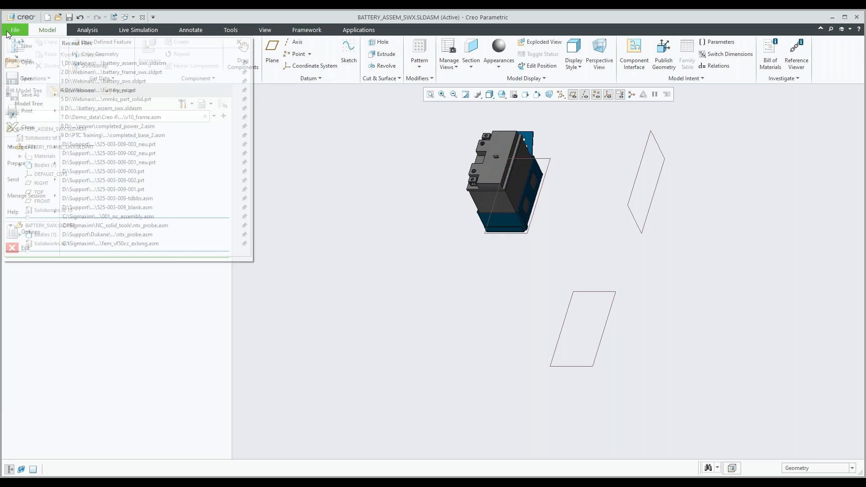
pyautogui.moveTo(28, 95)
pyautogui.click(98, 59)
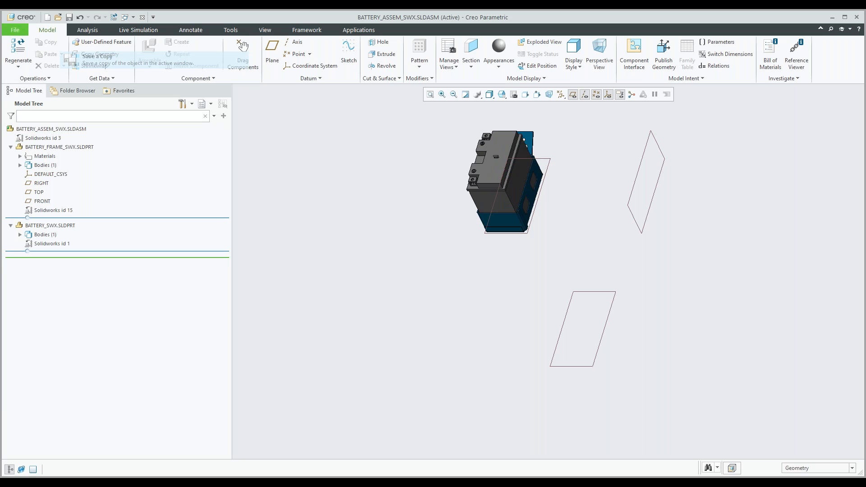
pyautogui.click(370, 368)
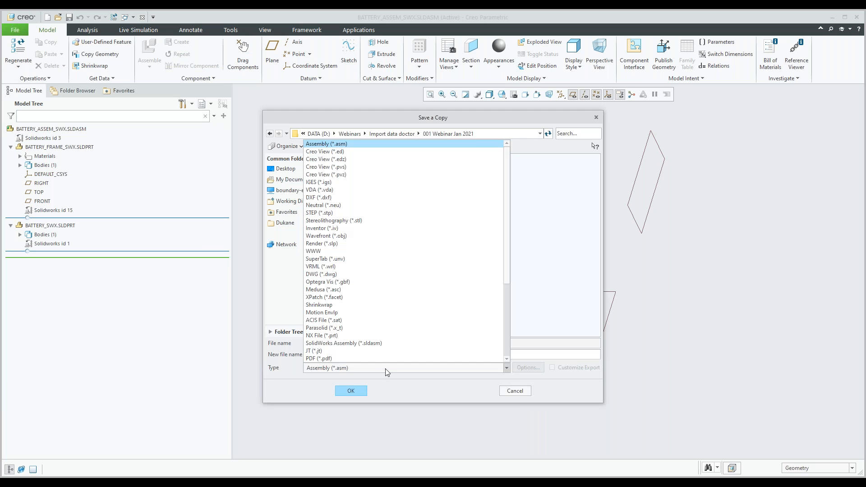
pyautogui.click(329, 213)
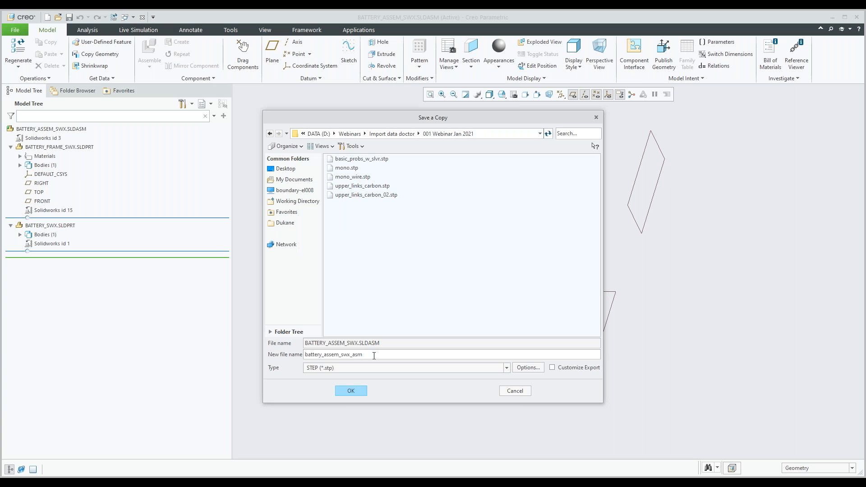
pyautogui.write('step_ASM')
pyautogui.click(351, 391)
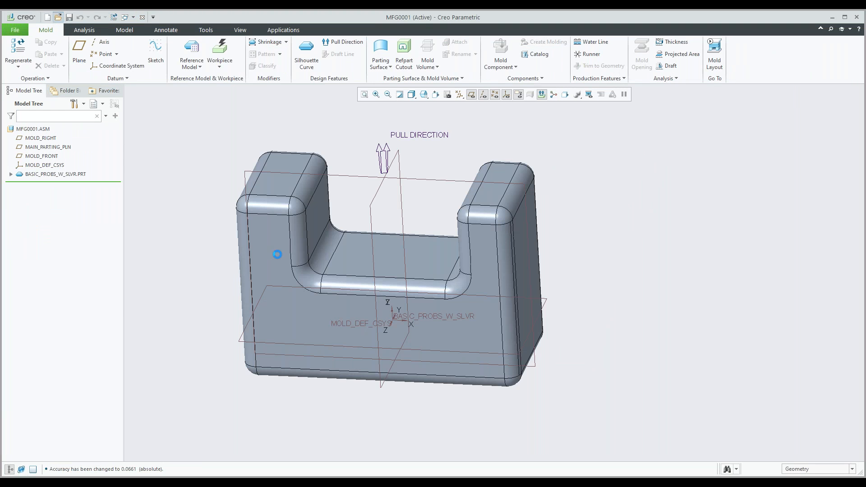
# - Import battery_assem_swx_asm_step_ASM.stp as a new model of type Part
pyautogui.click(504, 351)
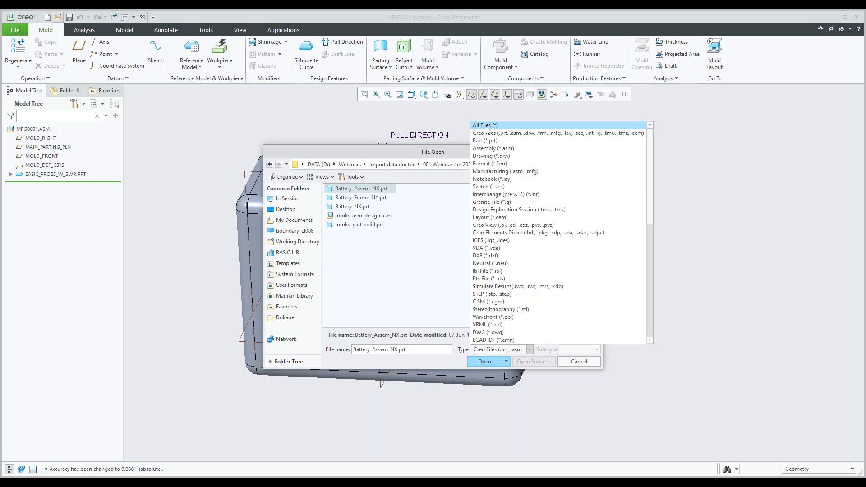
pyautogui.click(486, 129)
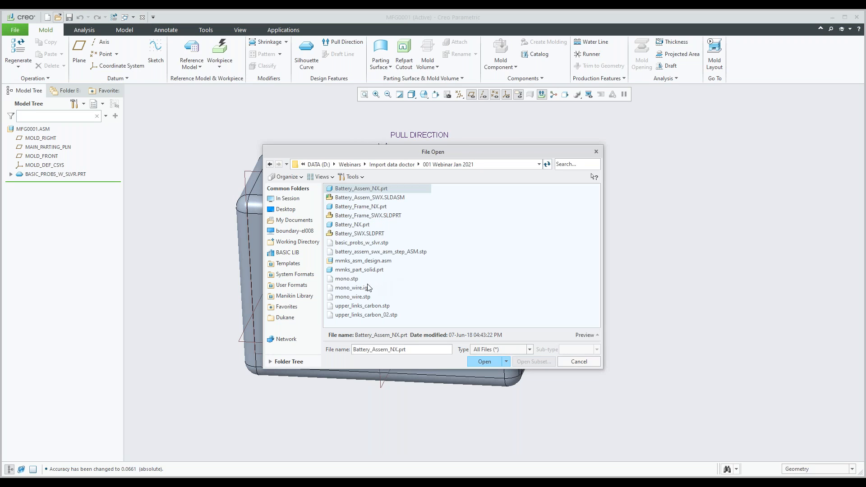
pyautogui.click(393, 251)
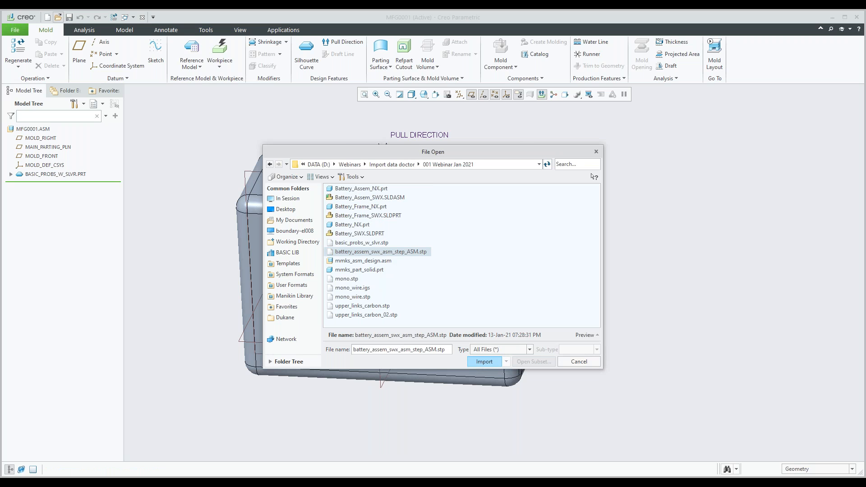
pyautogui.press('Return')
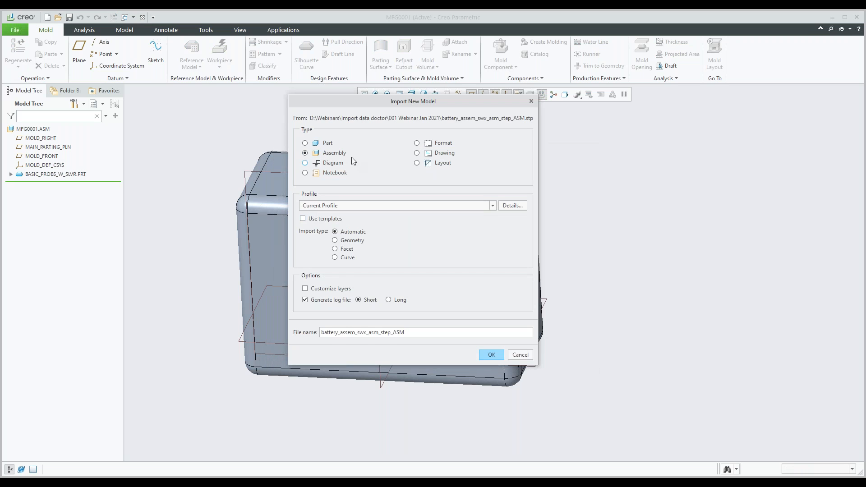
pyautogui.click(306, 143)
pyautogui.press('Return')
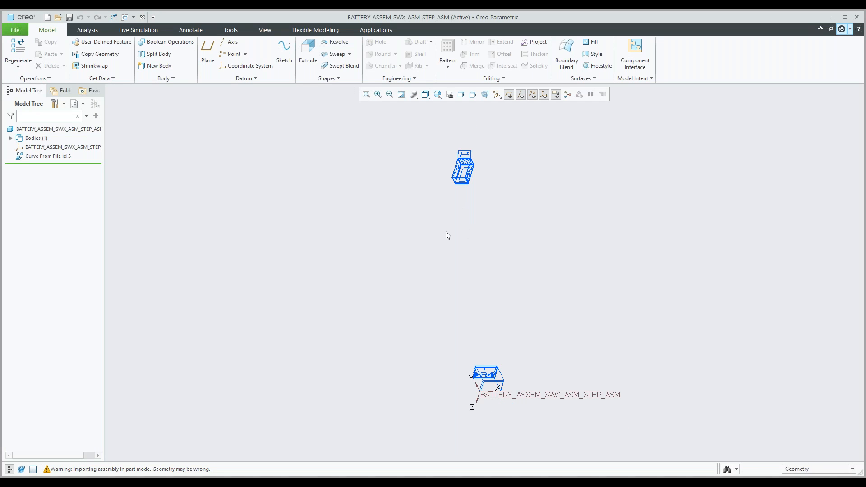
# - Expand the imported part's bodies, then redefine its Curve From File feature in Import DataDoctor
pyautogui.click(10, 138)
pyautogui.click(46, 165)
pyautogui.moveTo(344, 272); pyautogui.dragTo(348, 265, button='middle')
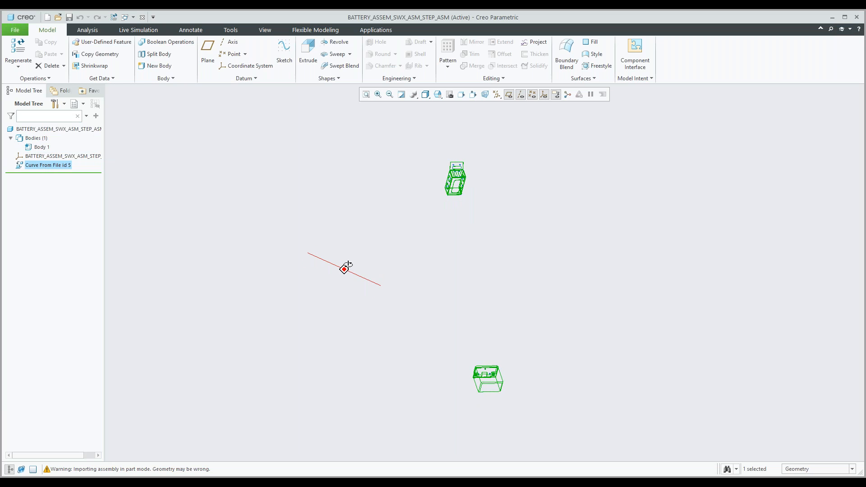
pyautogui.rightClick(44, 165)
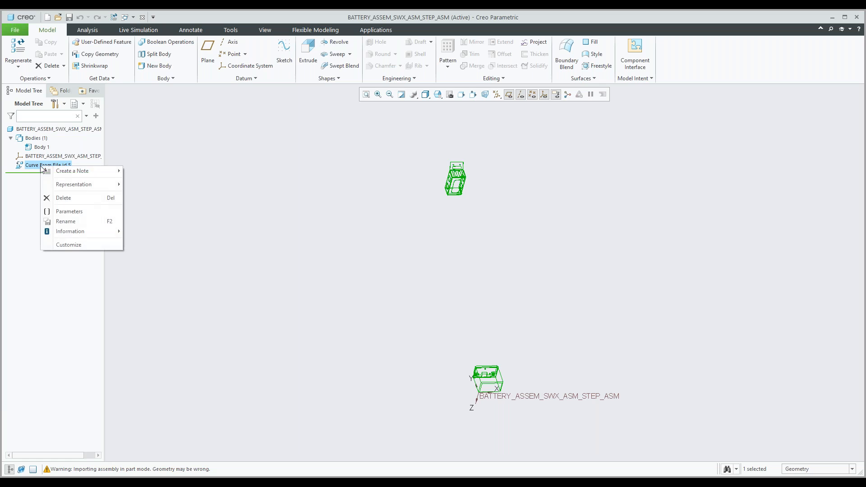
pyautogui.click(46, 137)
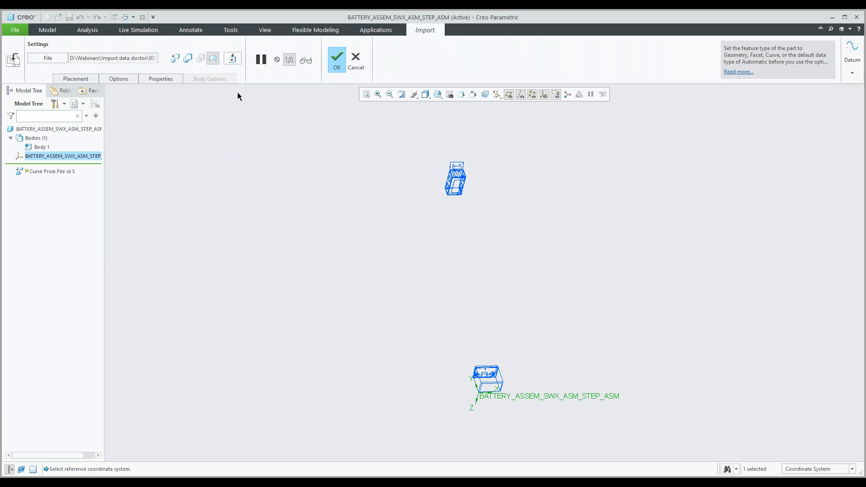
pyautogui.click(233, 59)
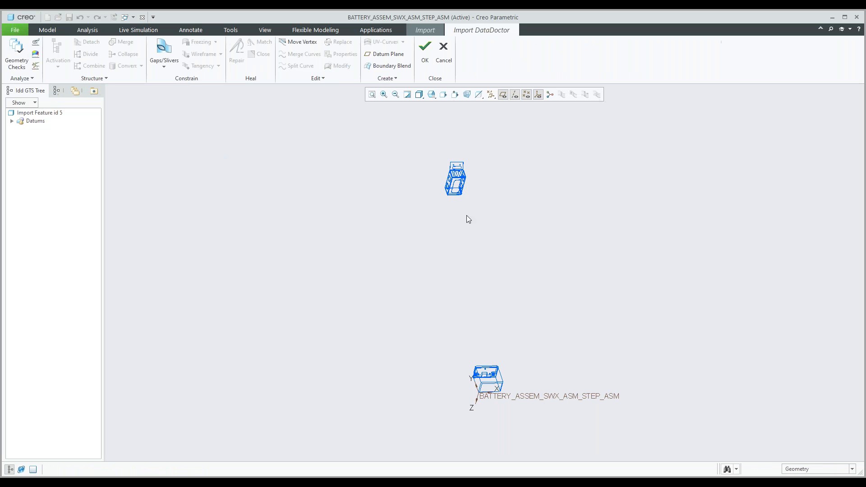
# - Examine the curves under Datums in the import feature, then cancel Import DataDoctor and the feature redefinition
pyautogui.click(33, 121)
pyautogui.click(12, 122)
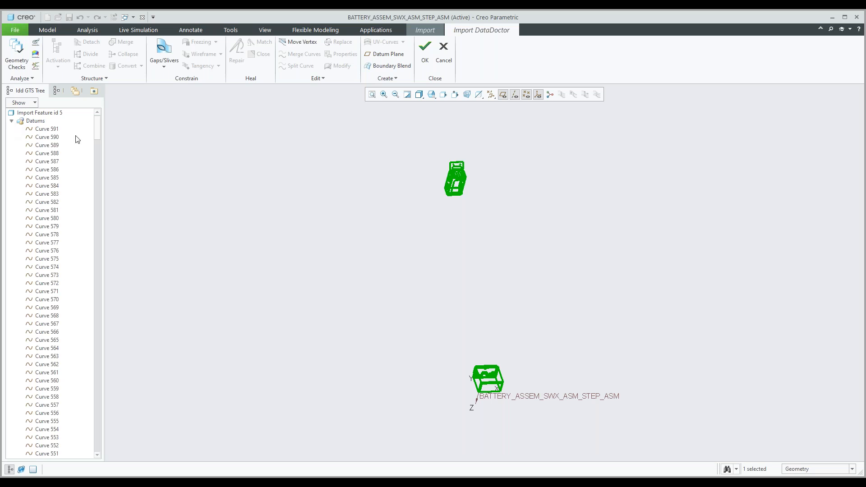
pyautogui.scroll(-4, 97, 141)
pyautogui.moveTo(96, 141)
pyautogui.mouseDown()
pyautogui.moveTo(96, 343)
pyautogui.moveTo(95, 131)
pyautogui.mouseUp()
pyautogui.click(445, 63)
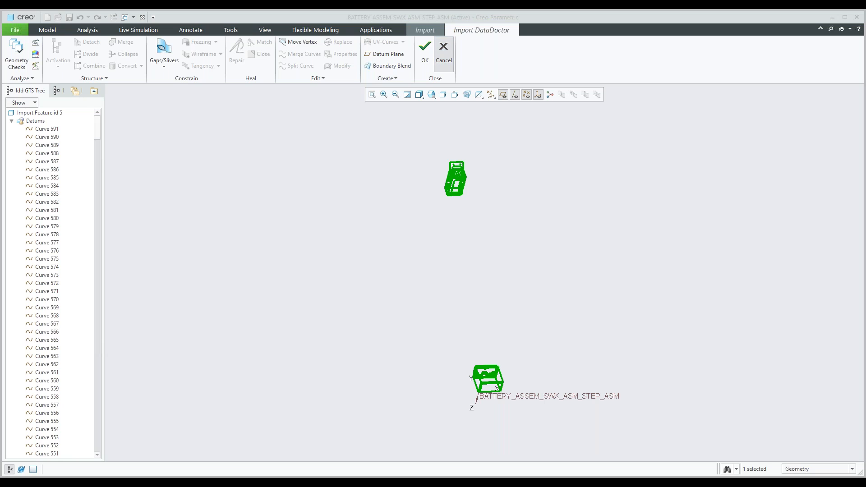
pyautogui.click(418, 263)
pyautogui.click(353, 71)
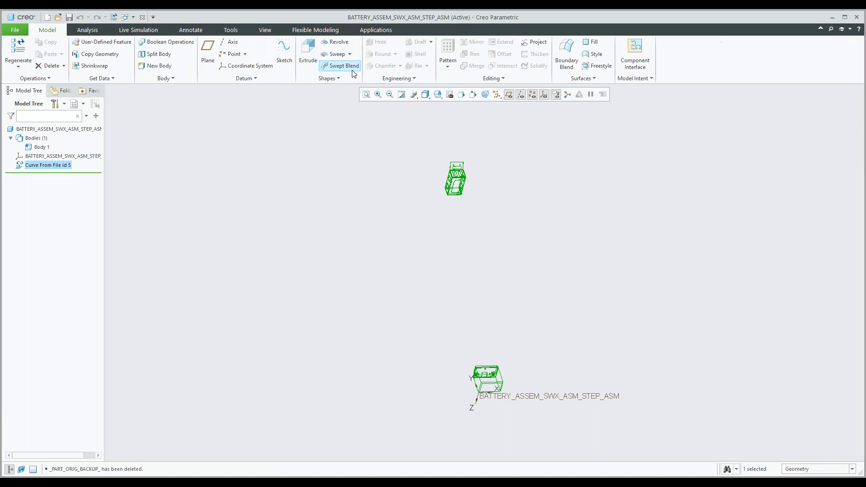
pyautogui.click(357, 261)
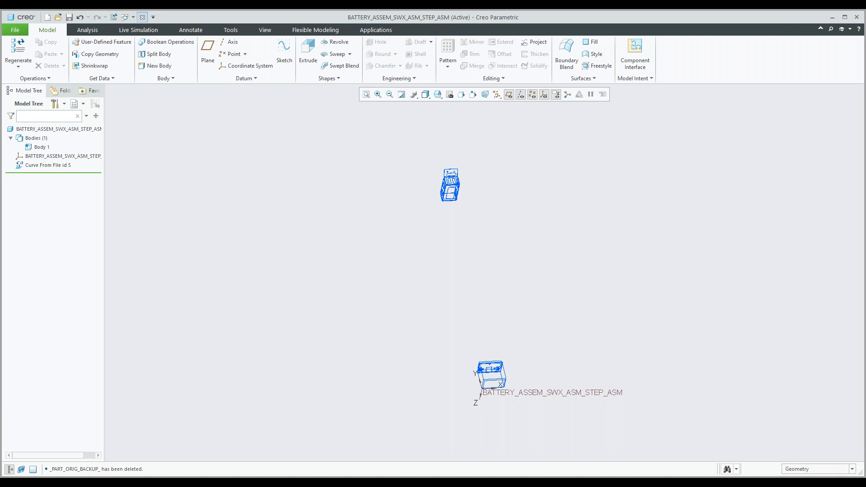
# - Close the imported part and mold windows and erase all models that are not displayed
pyautogui.click(142, 17)
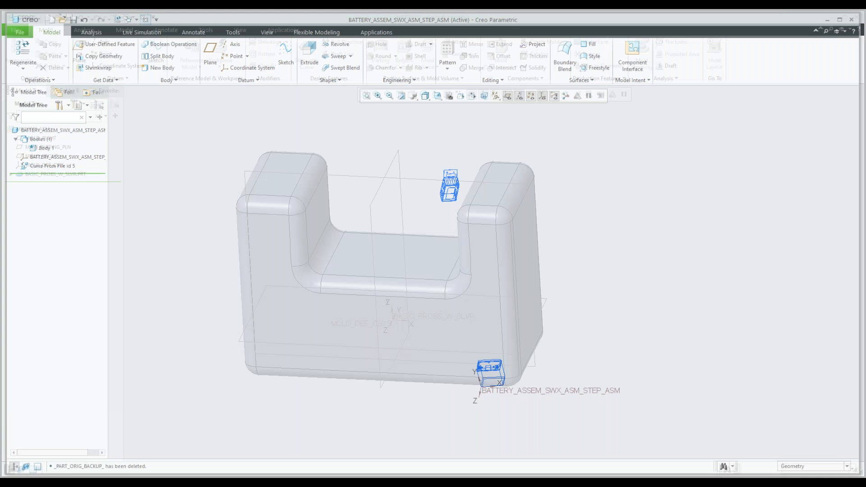
pyautogui.click(142, 17)
pyautogui.click(117, 57)
pyautogui.press('Return')
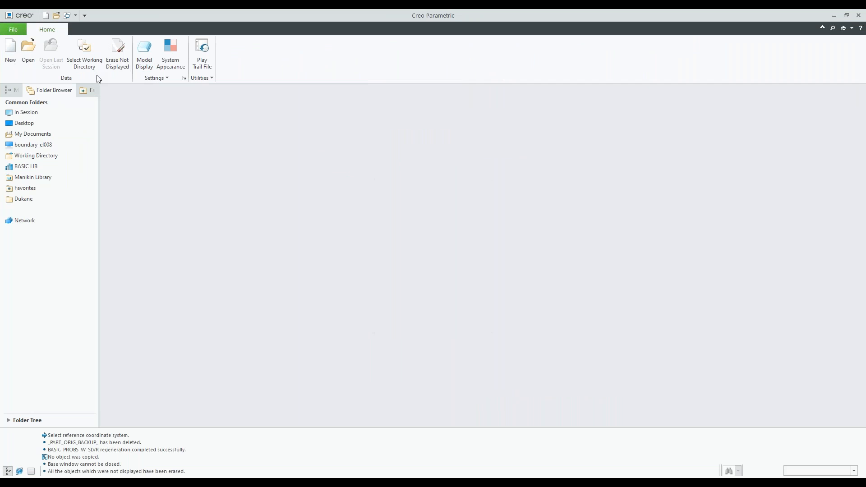
# - Show all file types in the webinar folder and reopen Battery_Assem_SWX.SLDASM
pyautogui.click(28, 52)
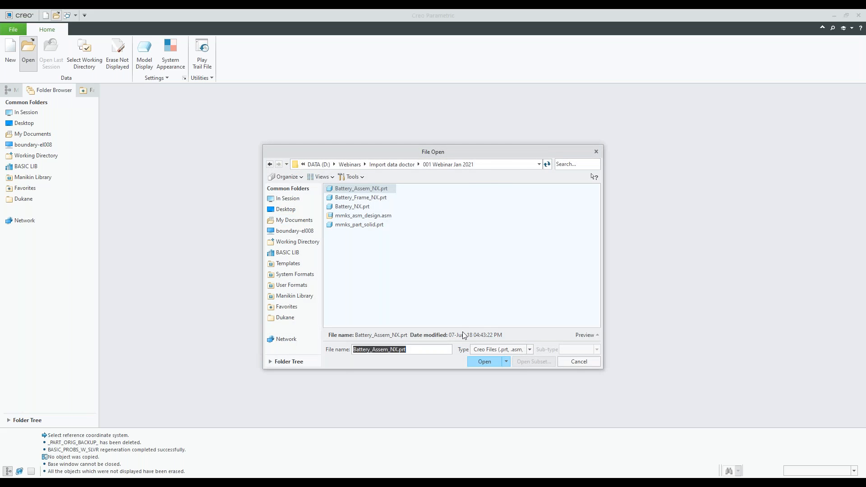
pyautogui.click(498, 350)
pyautogui.click(492, 126)
pyautogui.click(375, 200)
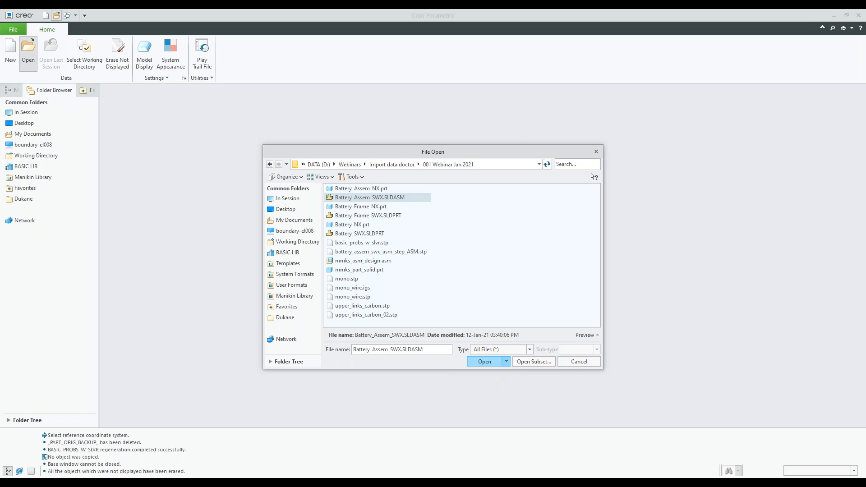
pyautogui.press('Return')
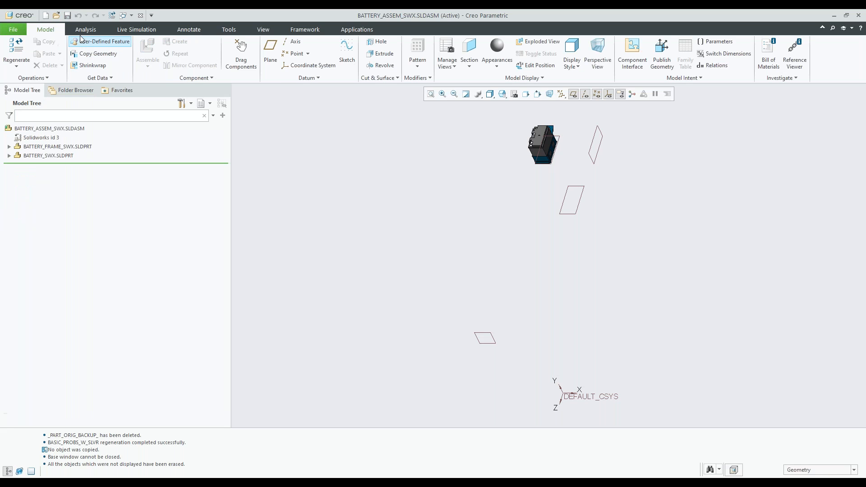
# - Set up a copy of the battery assembly as a STEP file named battery_assem_swx_asm_step_ASM
pyautogui.click(15, 31)
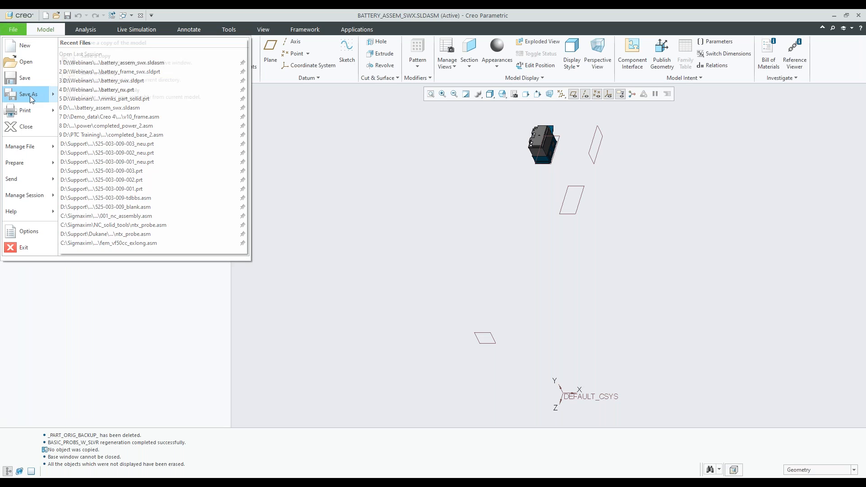
pyautogui.moveTo(30, 96)
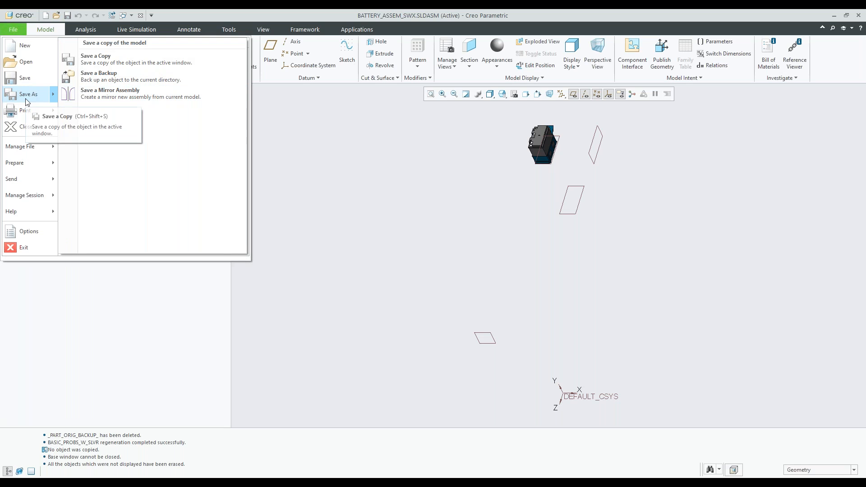
pyautogui.click(101, 64)
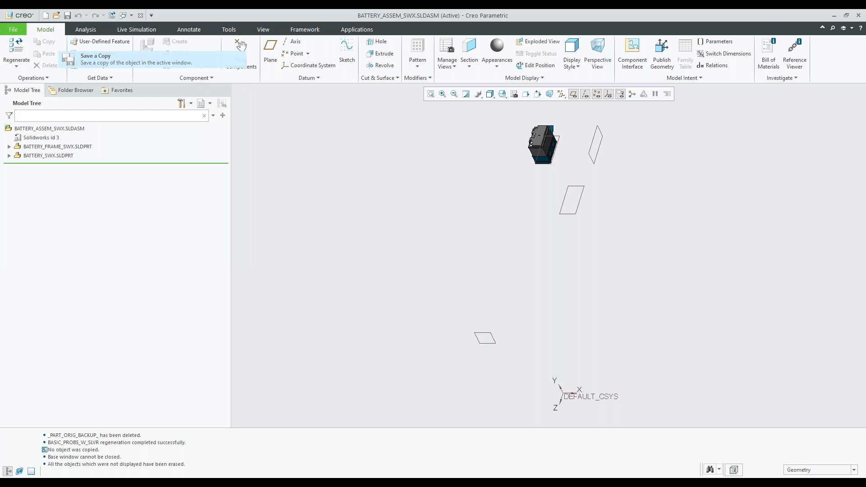
pyautogui.click(377, 368)
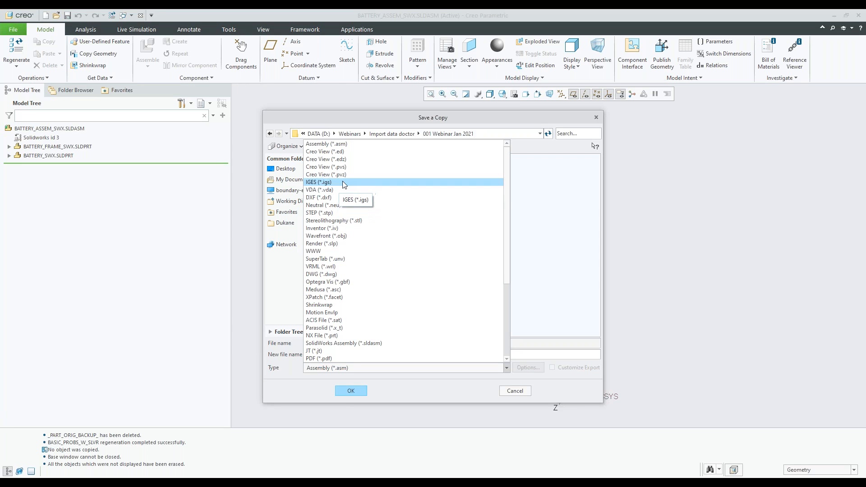
pyautogui.click(342, 212)
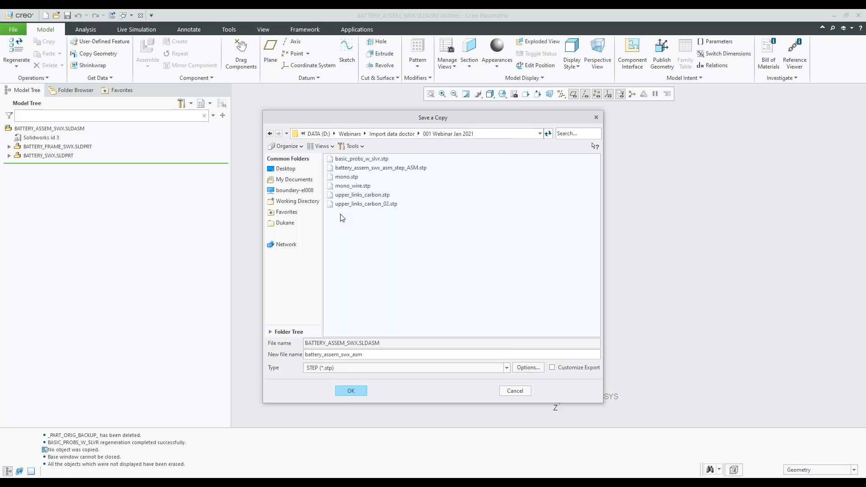
pyautogui.click(401, 169)
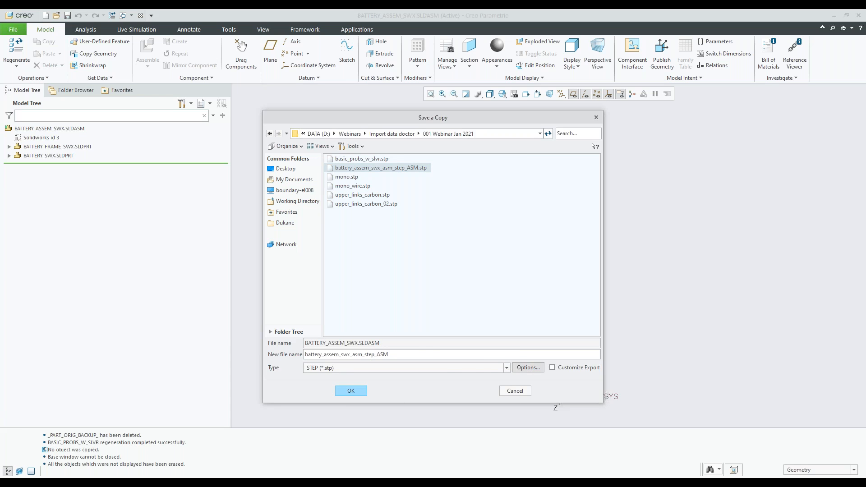
# - Set the STEP profile to export solids and quilts As Is, then export the assembly over the existing file
pyautogui.click(528, 367)
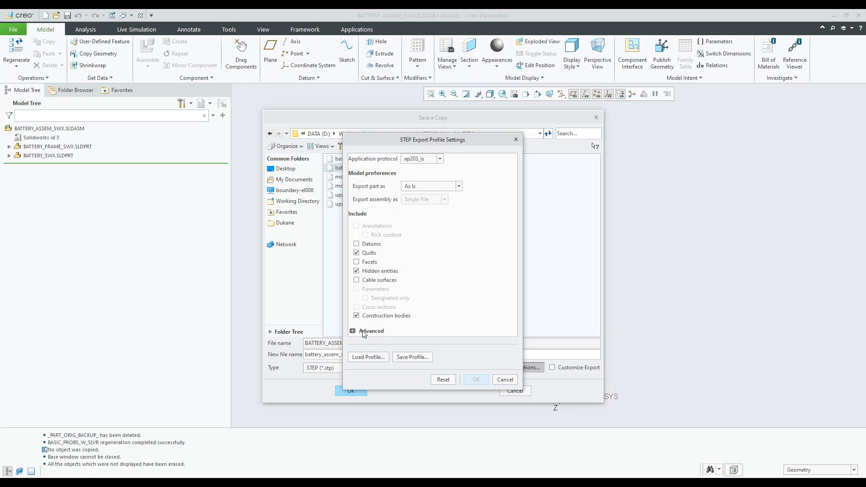
pyautogui.click(363, 334)
pyautogui.click(444, 337)
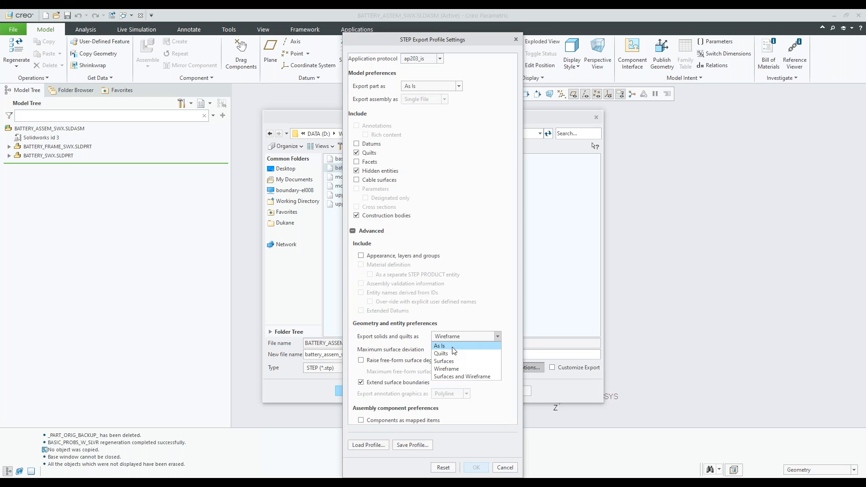
pyautogui.click(452, 346)
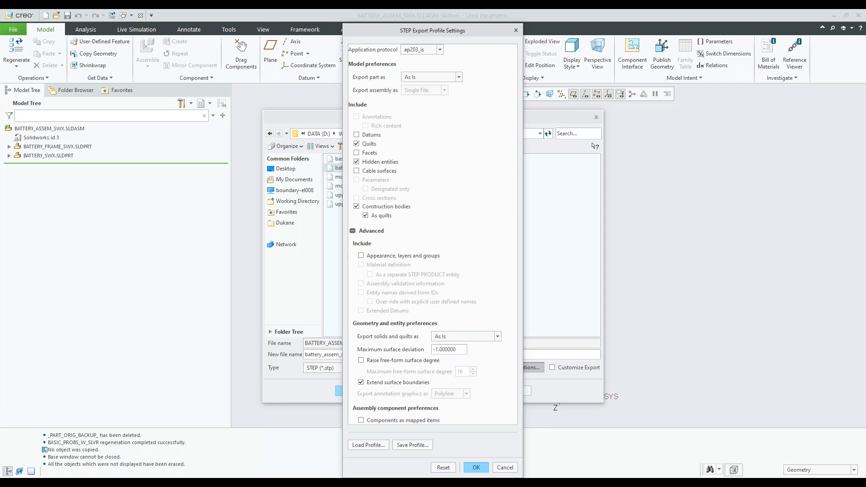
pyautogui.press('Return')
pyautogui.press('Return')
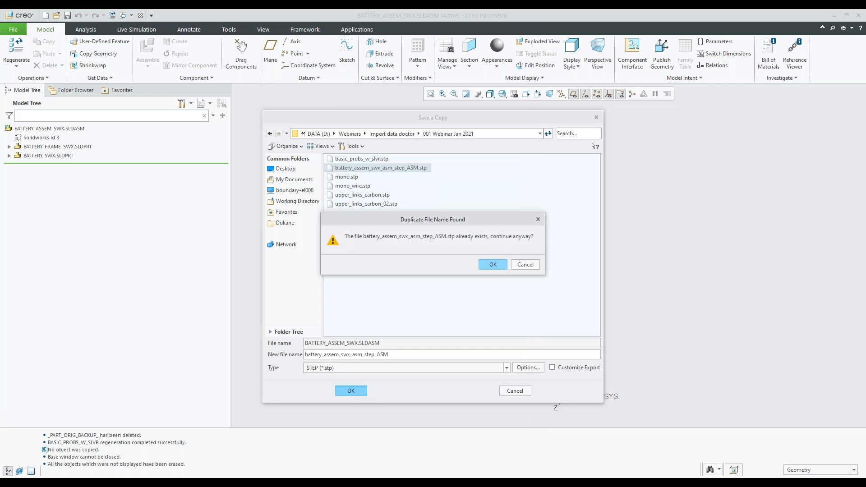
pyautogui.press('Return')
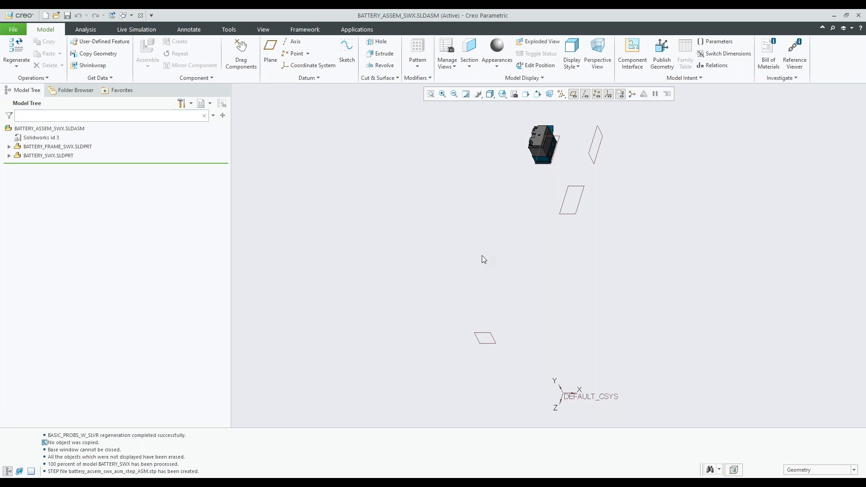
# - Open battery_assem_swx_asm_step_ASM.stp from the webinar folder and import it as a part with the automatic import type
pyautogui.scroll(-2, 483, 267)
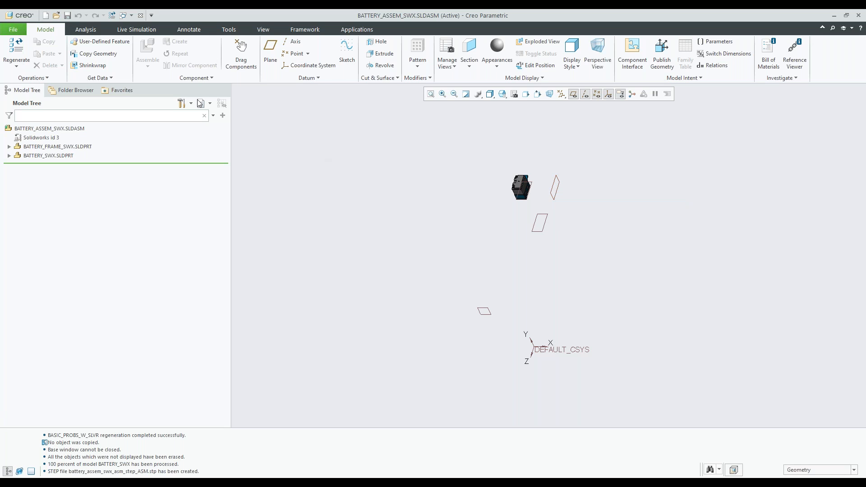
pyautogui.click(57, 16)
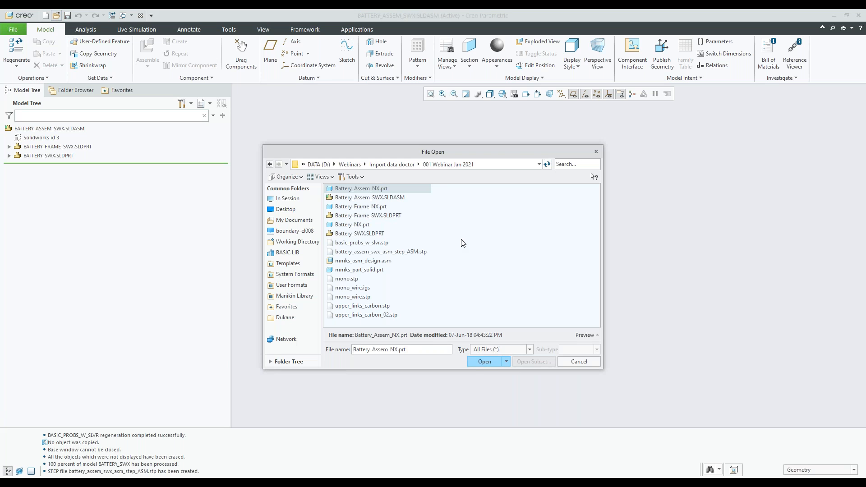
pyautogui.click(408, 251)
pyautogui.click(483, 361)
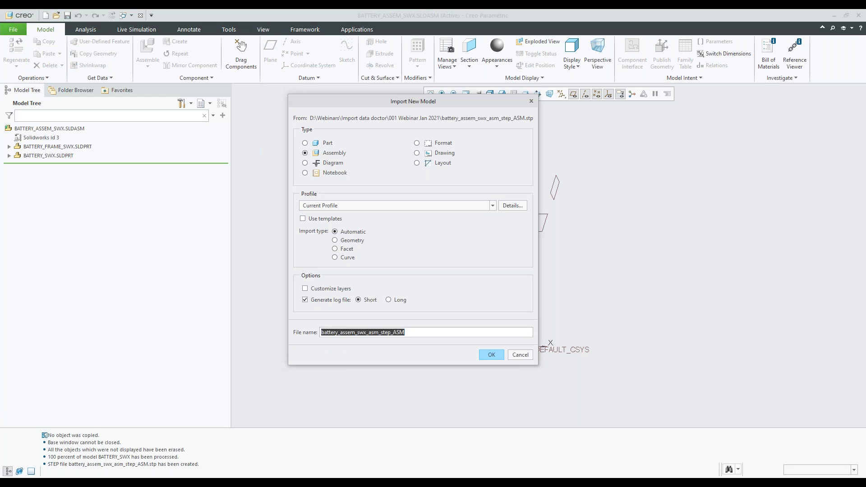
pyautogui.press('Return')
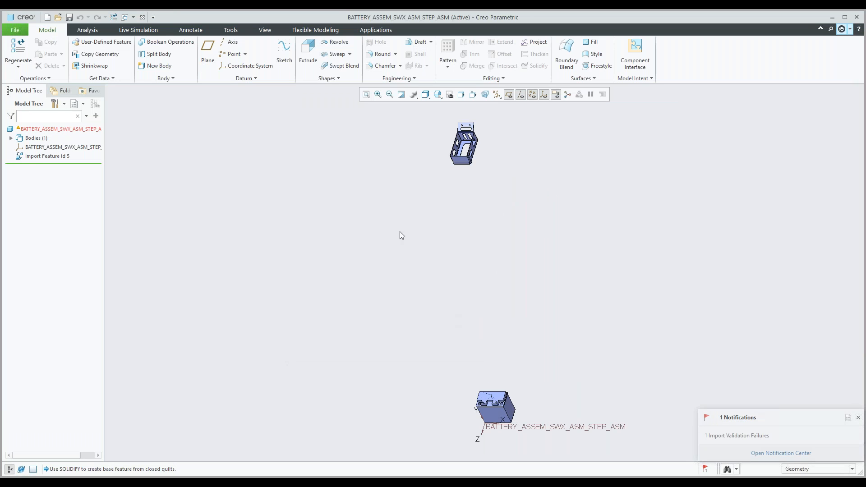
# - Redefine the part's import feature in Import DataDoctor and examine its battery and frame bodies
pyautogui.scroll(-1, 400, 235)
pyautogui.click(41, 156)
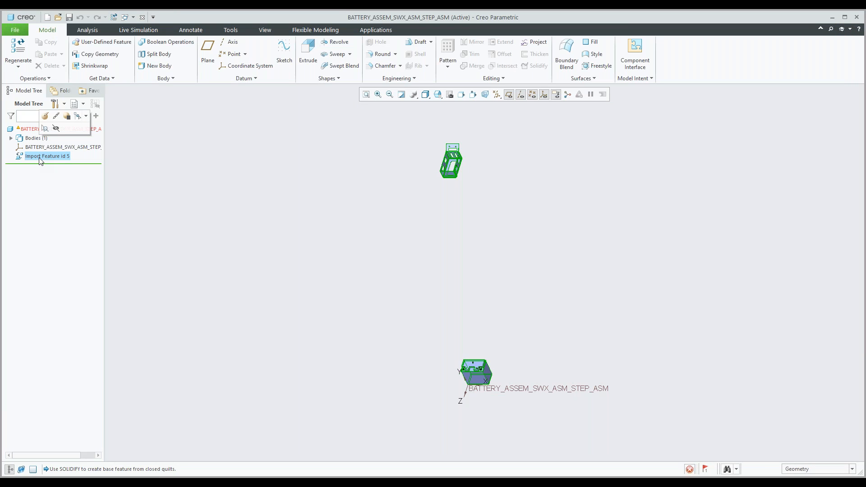
pyautogui.click(45, 116)
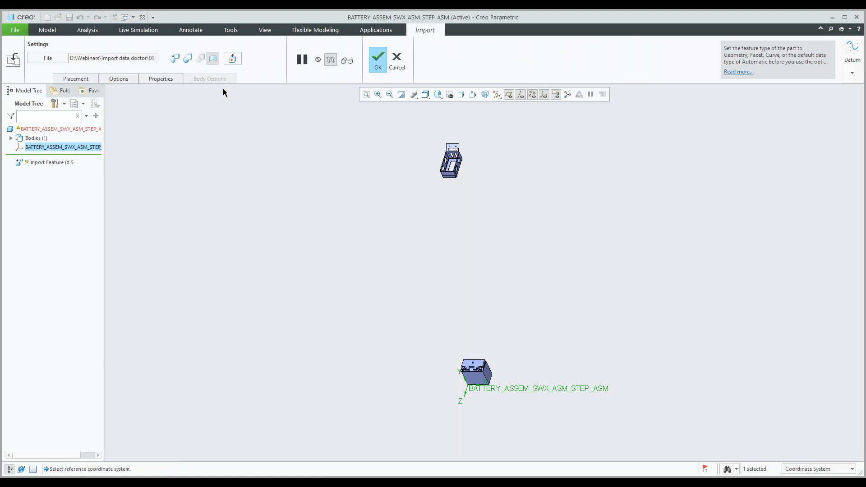
pyautogui.click(298, 53)
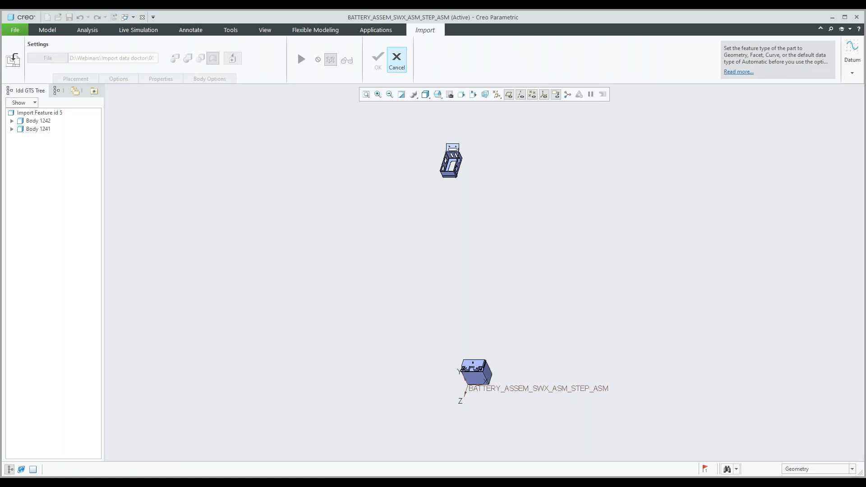
pyautogui.click(39, 129)
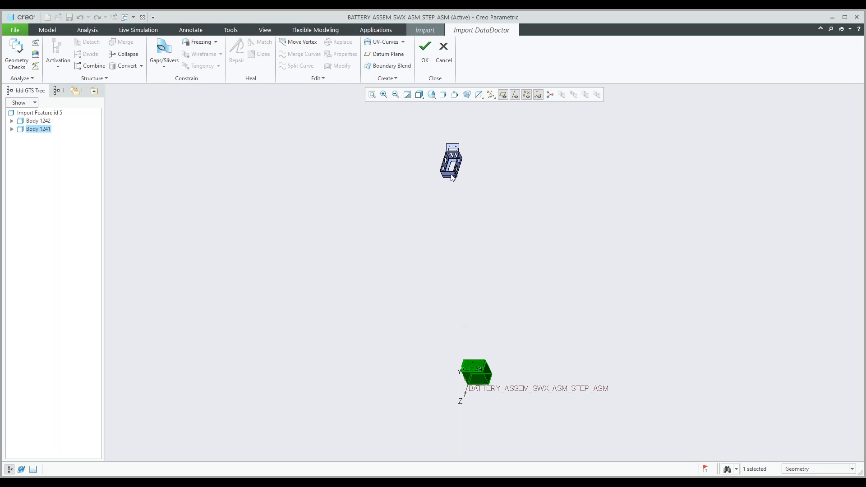
pyautogui.scroll(-8, 454, 149)
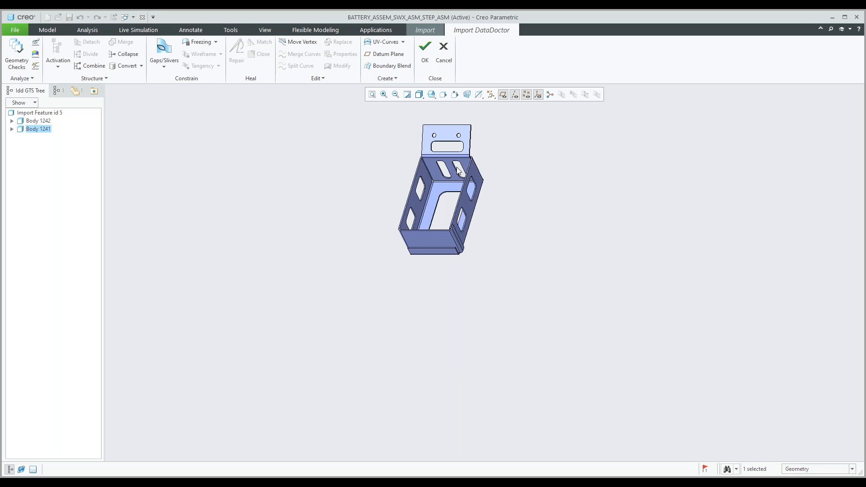
pyautogui.scroll(10, 412, 282)
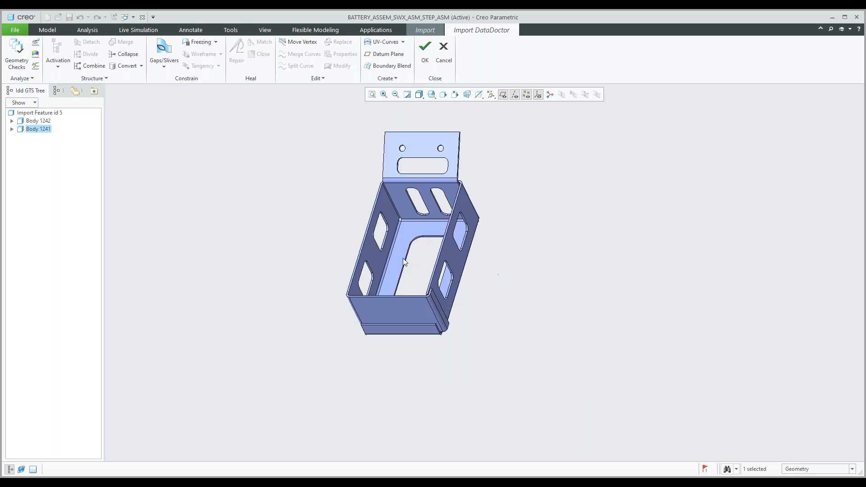
pyautogui.moveTo(412, 283); pyautogui.dragTo(391, 264, button='middle')
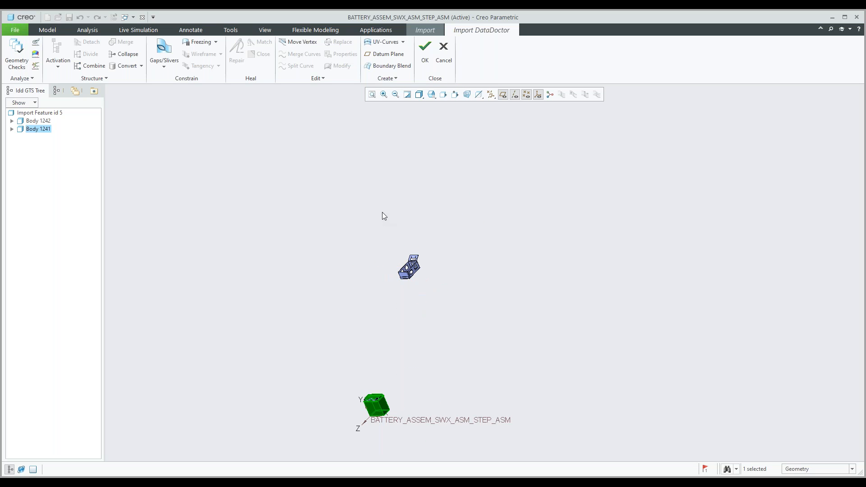
# - Convert the battery's Body 1241 from a solid to a quilt, then accept Import DataDoctor and the feature redefinition
pyautogui.rightClick(34, 129)
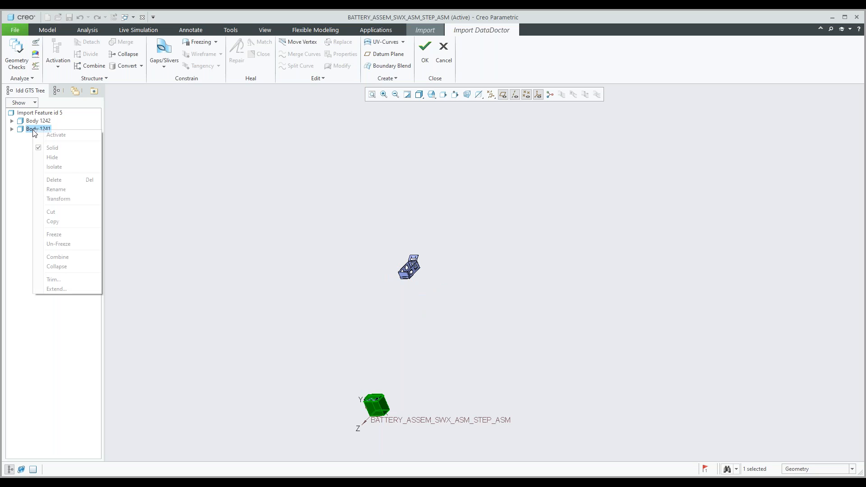
pyautogui.click(51, 148)
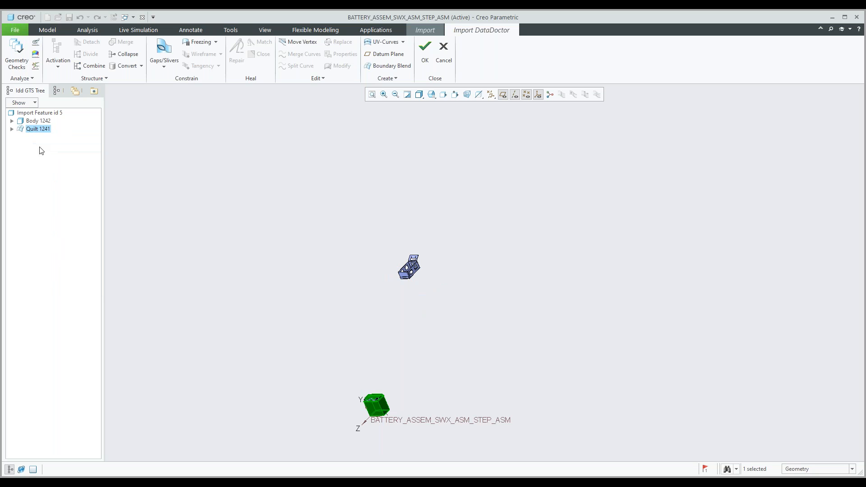
pyautogui.click(173, 202)
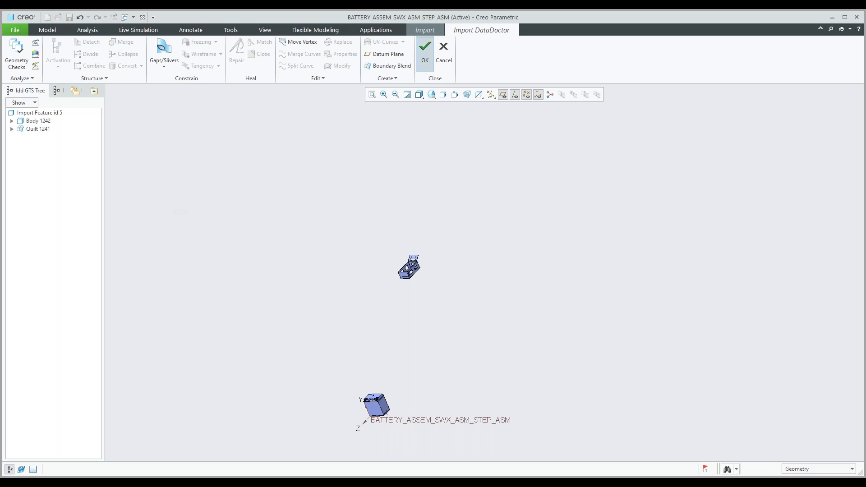
pyautogui.click(425, 54)
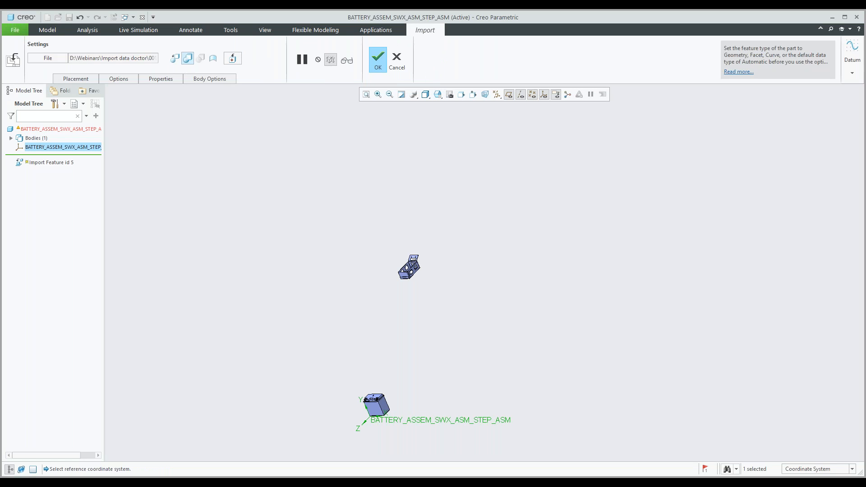
pyautogui.click(209, 79)
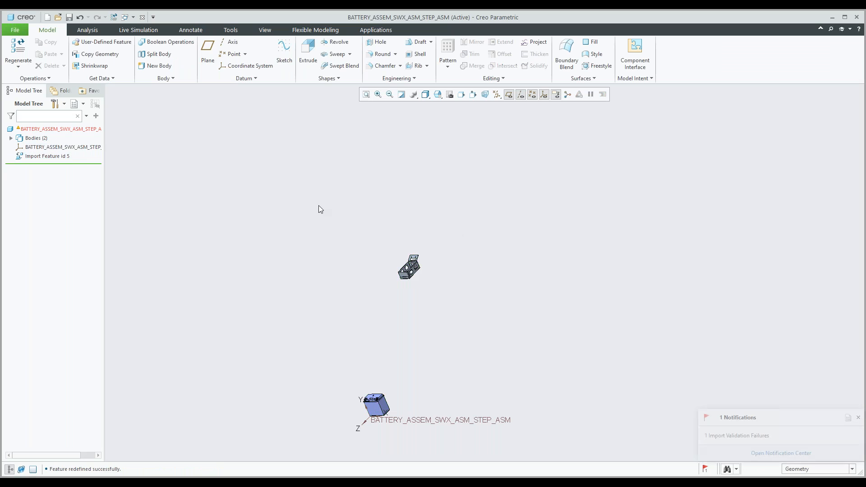
# - Expand the part's bodies and highlight Body 1, Body 2 and the import feature to examine what geometry each contains
pyautogui.click(35, 157)
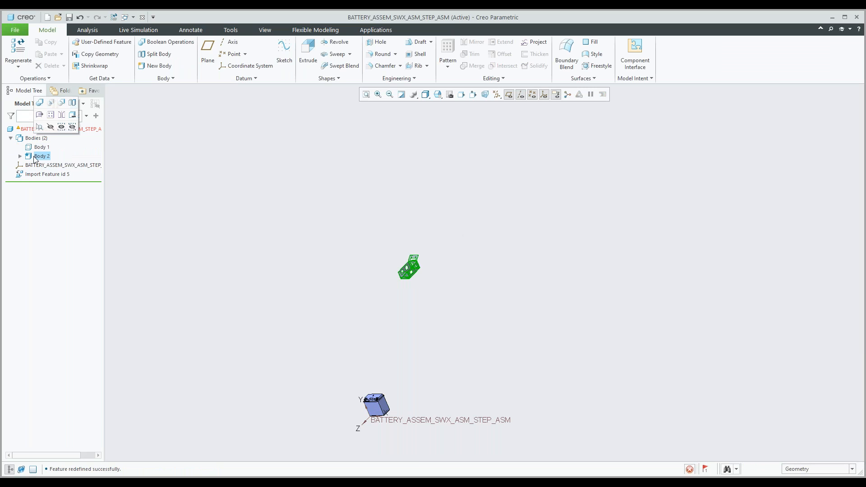
pyautogui.click(39, 148)
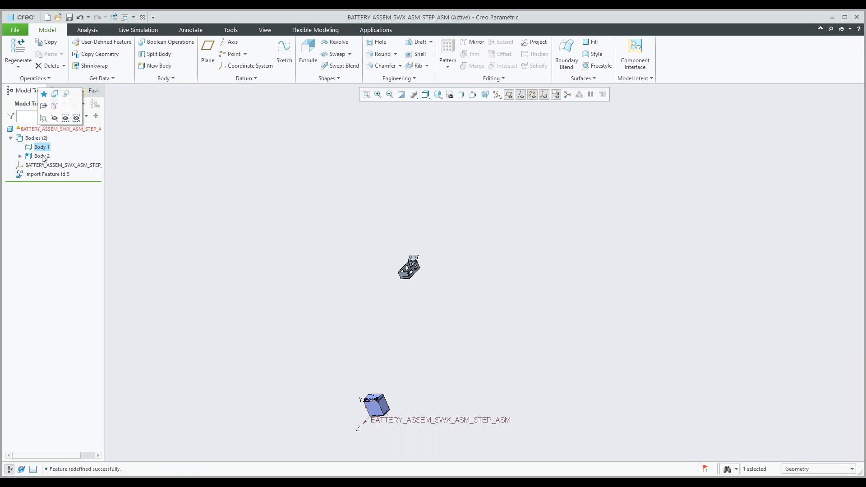
pyautogui.click(44, 159)
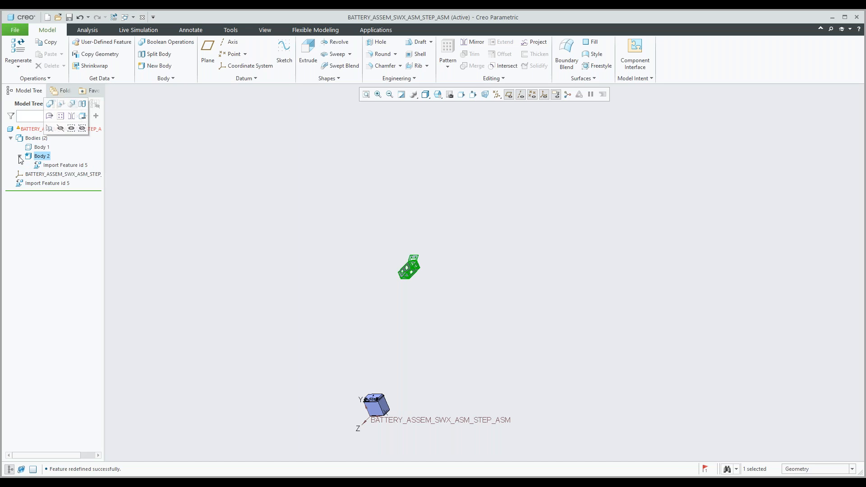
pyautogui.click(198, 172)
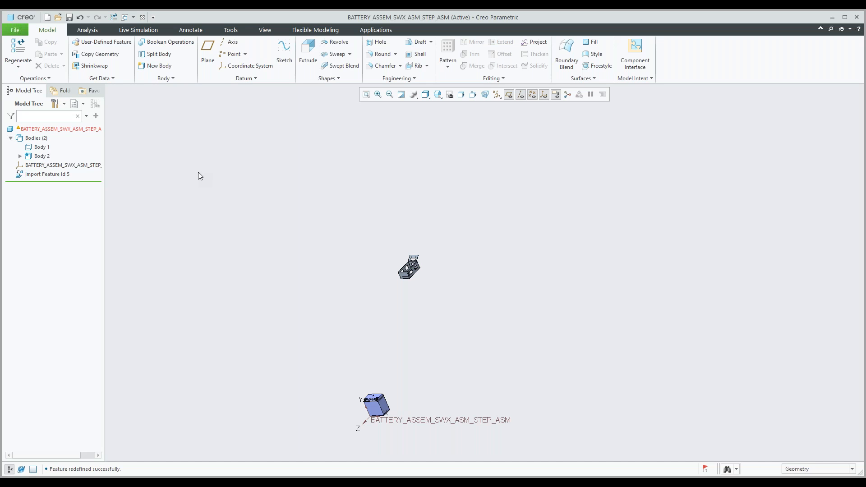
pyautogui.click(56, 174)
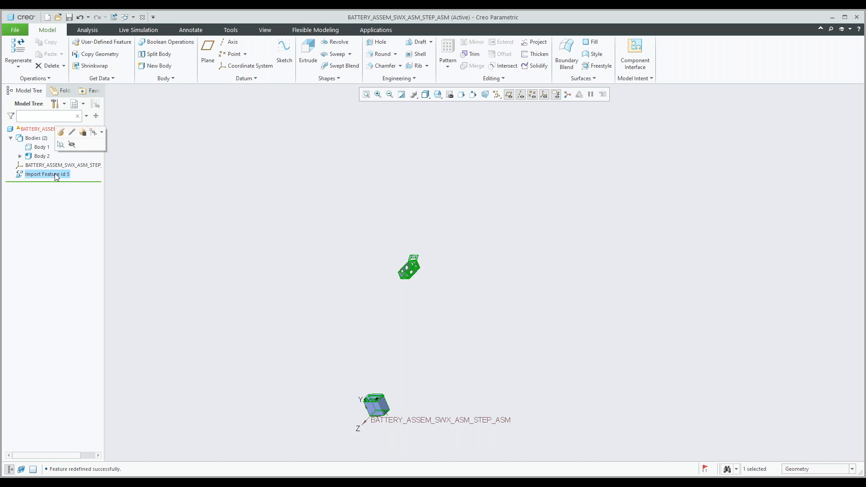
pyautogui.click(347, 240)
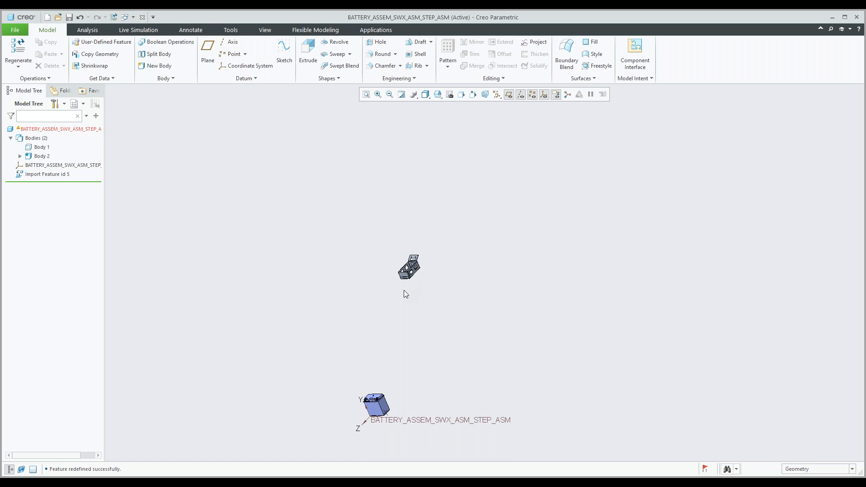
# - Try to import Battery_SWX.SLDPRT as additional geometry in the current part
pyautogui.moveTo(409, 290); pyautogui.dragTo(392, 300, button='middle')
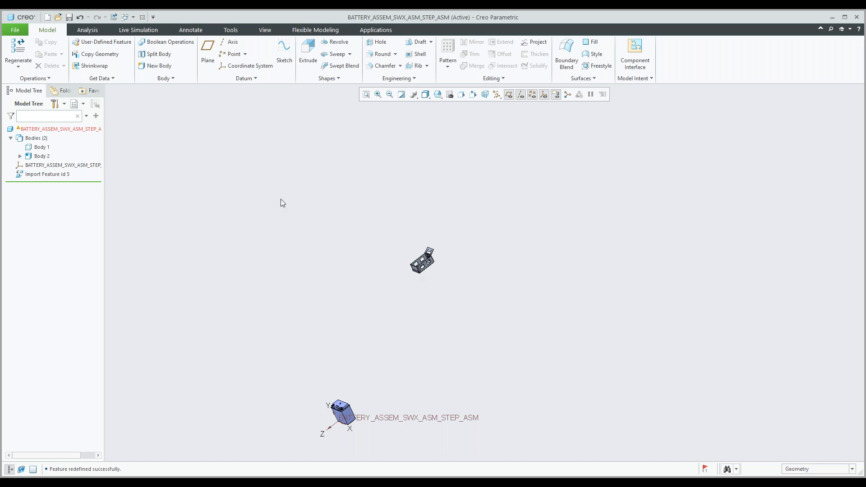
pyautogui.click(111, 79)
pyautogui.click(92, 128)
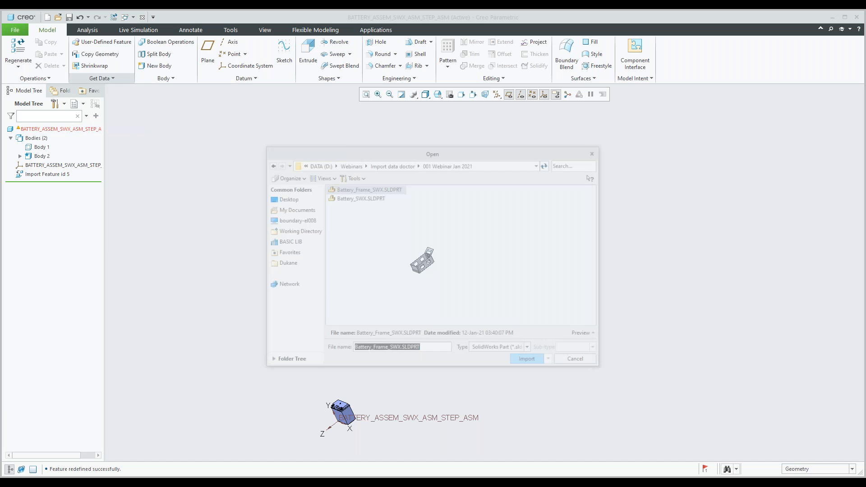
pyautogui.click(360, 197)
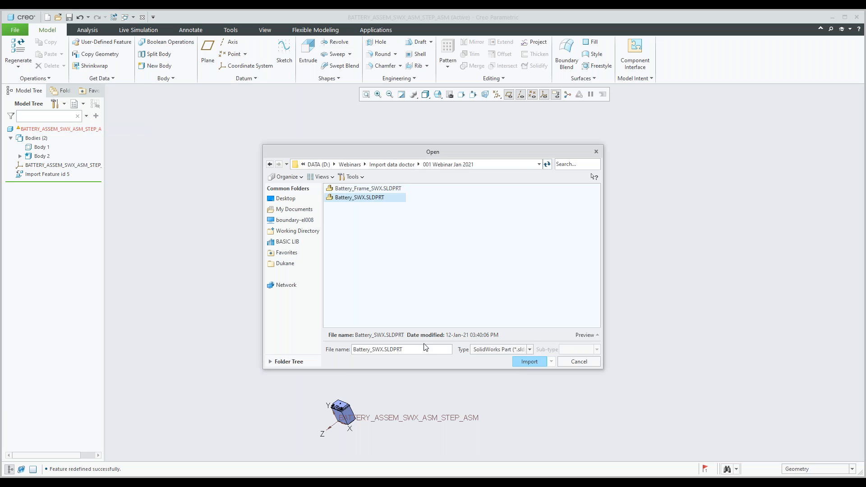
pyautogui.click(521, 363)
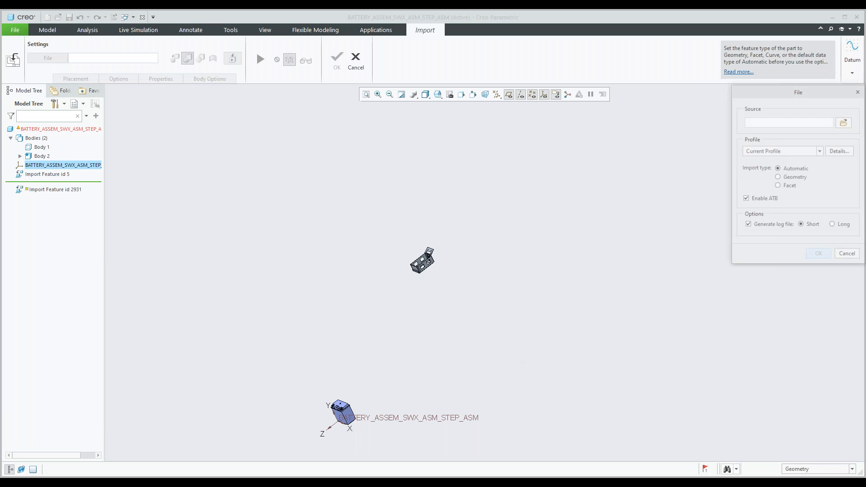
pyautogui.click(850, 256)
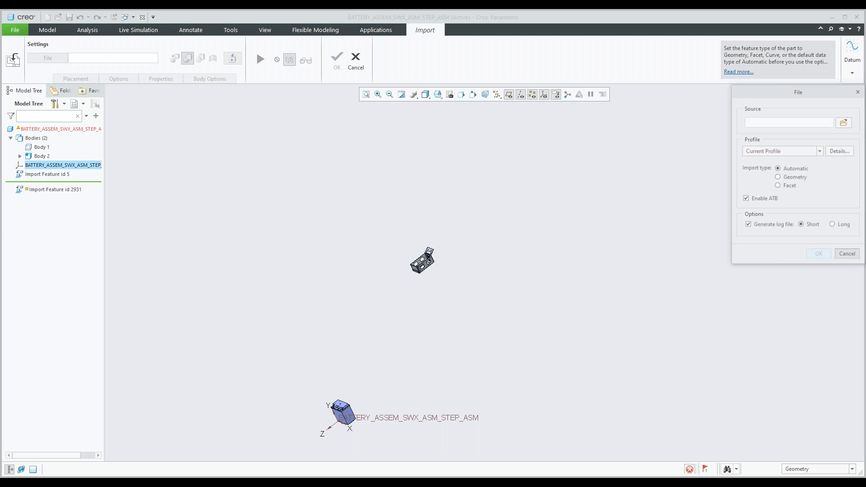
# - Choose basic_probs_w_slvr.stp from all file types as the import feature's source, using the current profile and automatic import type
pyautogui.click(51, 58)
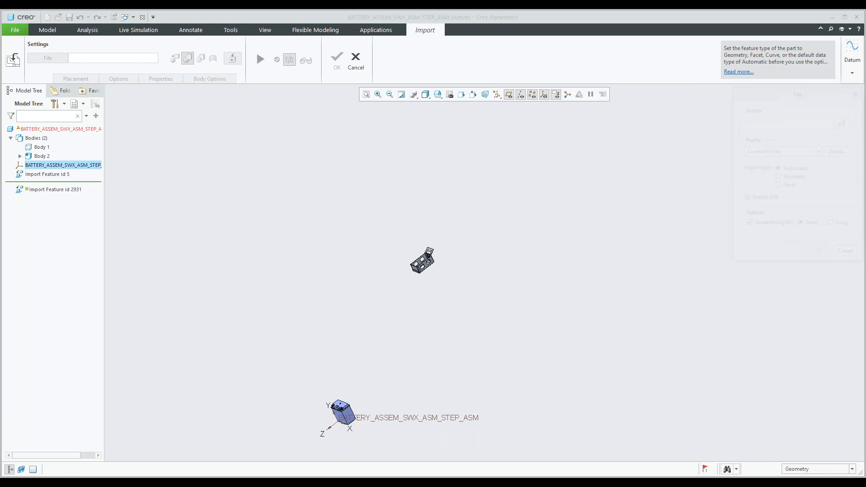
pyautogui.click(845, 123)
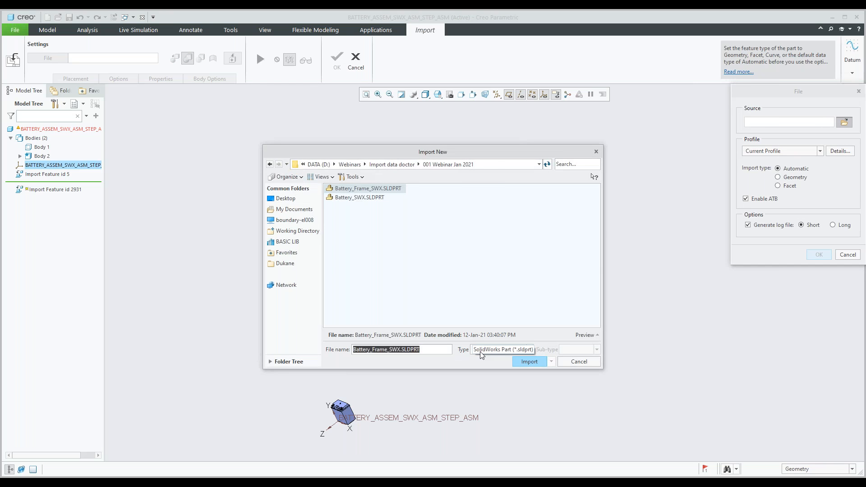
pyautogui.click(480, 352)
pyautogui.click(487, 125)
pyautogui.click(370, 217)
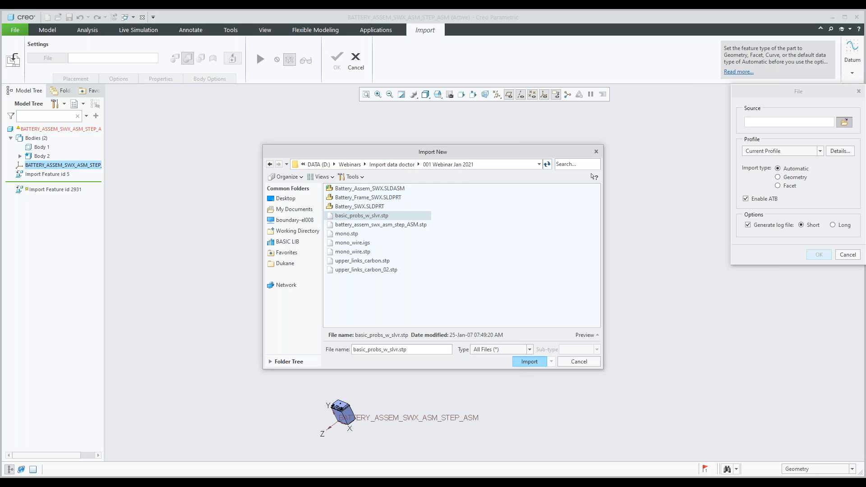
pyautogui.press('Return')
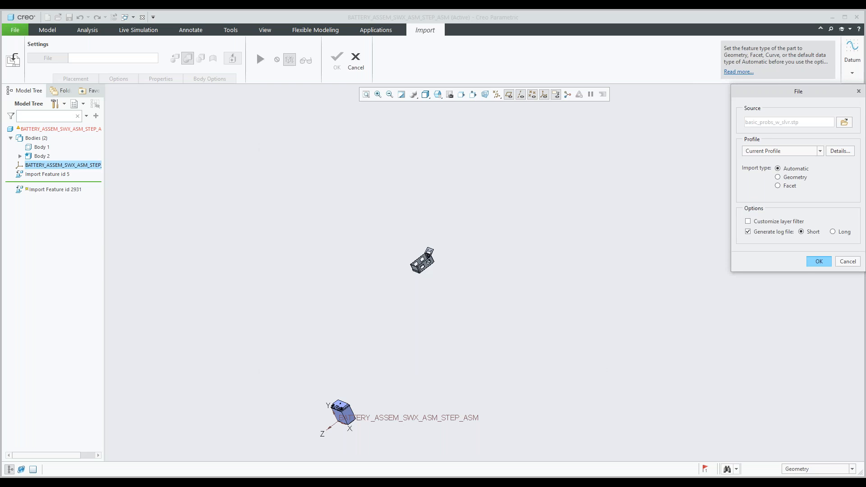
pyautogui.press('Return')
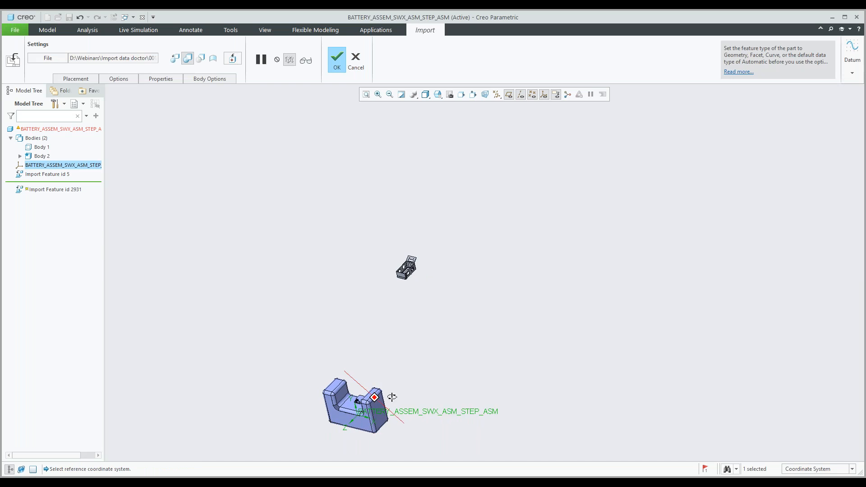
# - Accept the import of the basic_probs_w_slvr geometry into the part and highlight the new import feature to examine it
pyautogui.moveTo(384, 399); pyautogui.dragTo(353, 433, button='middle')
pyautogui.scroll(-5, 352, 433)
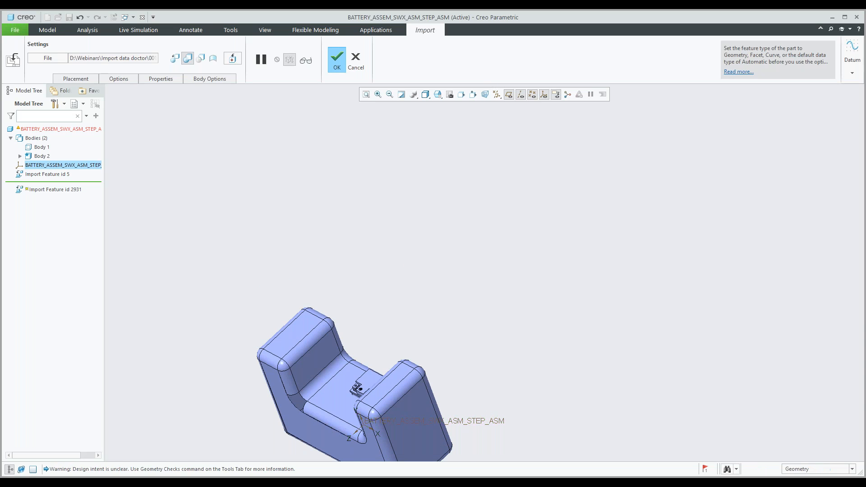
pyautogui.click(347, 177)
pyautogui.hotkey('ctrl', 'd')
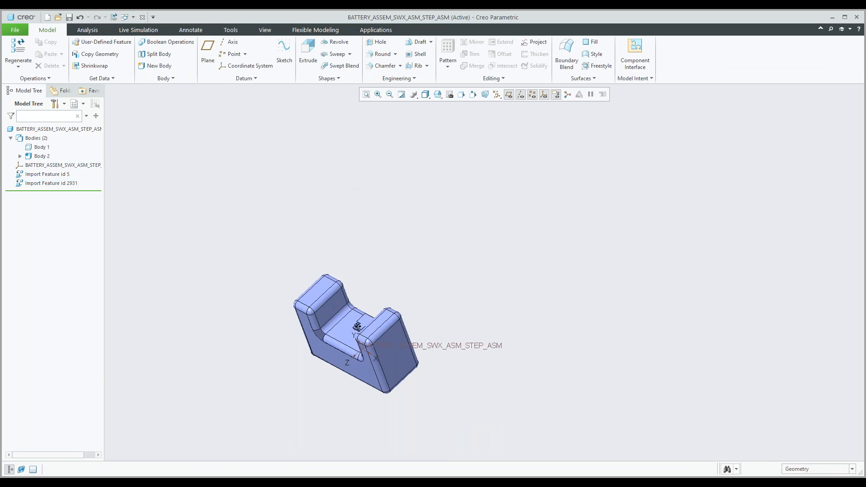
pyautogui.click(48, 186)
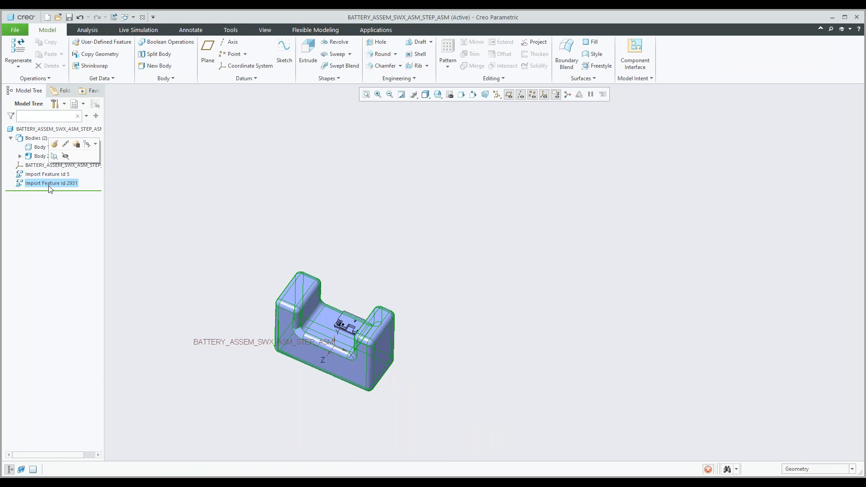
pyautogui.click(282, 178)
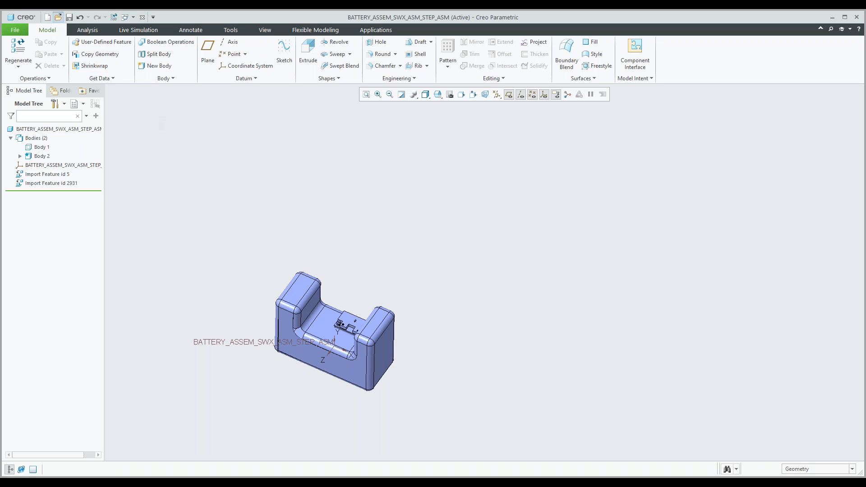
# - Start importing basic_probs_w_slvr.stp from the webinar folder as a new model, listing all file types
pyautogui.click(57, 18)
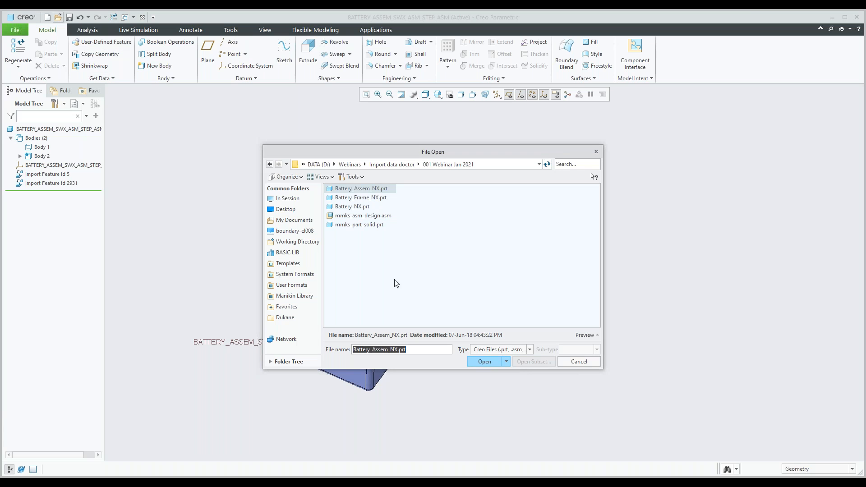
pyautogui.click(488, 350)
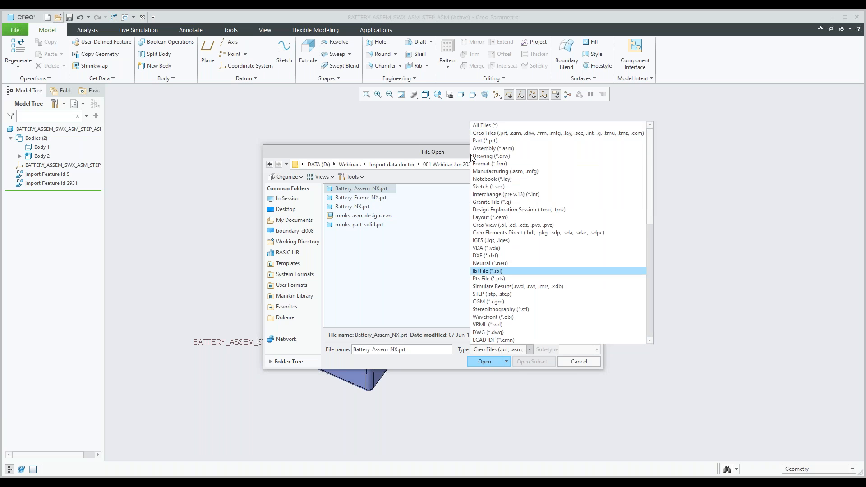
pyautogui.click(483, 126)
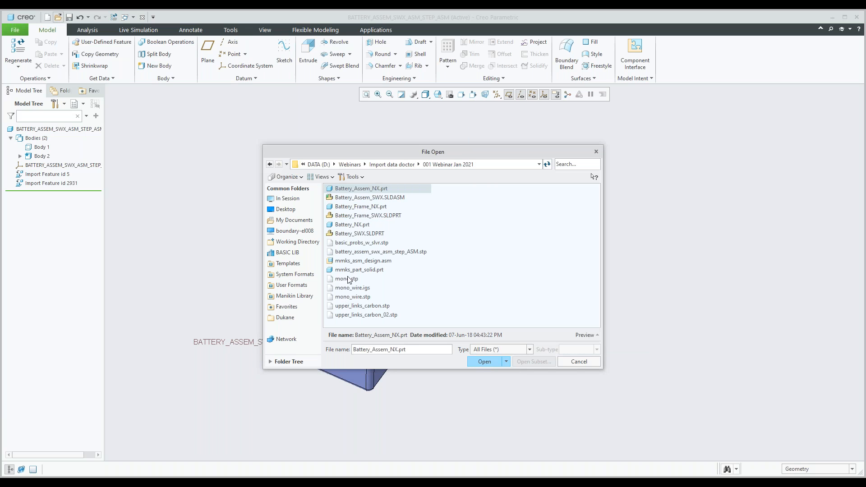
pyautogui.click(359, 242)
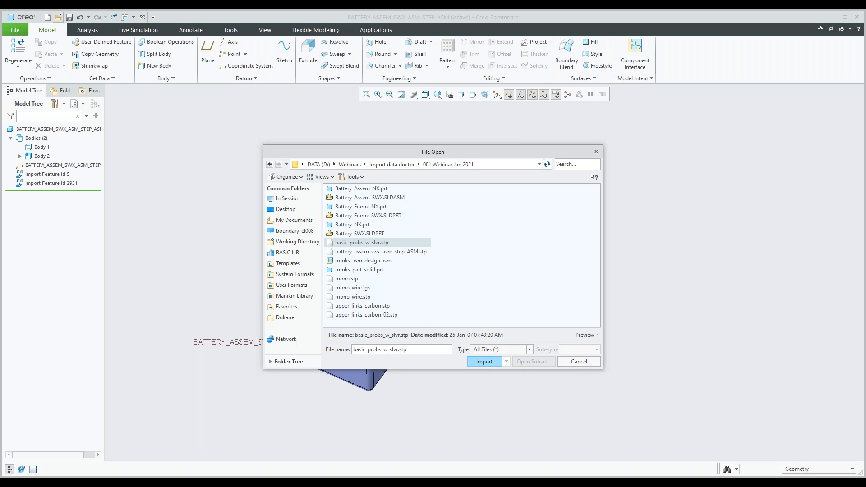
pyautogui.click(483, 361)
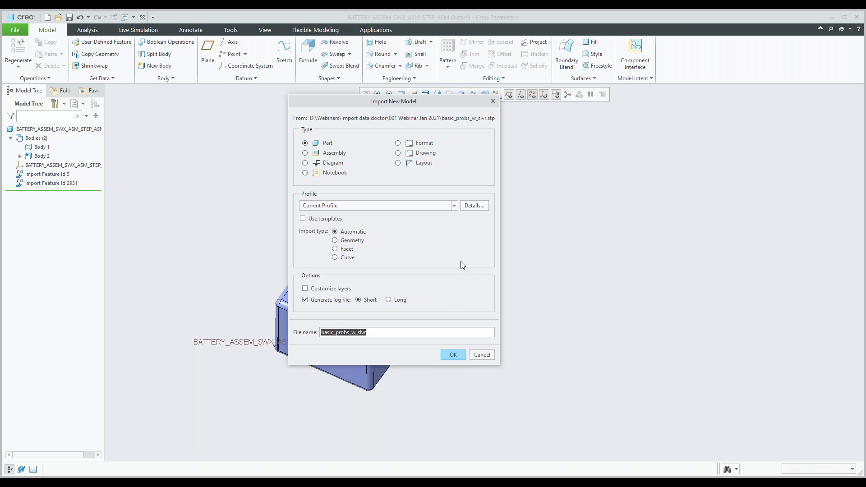
# - Try UV as the surface boundary preference in the STEP import profile, then discard the profile changes
pyautogui.click(469, 207)
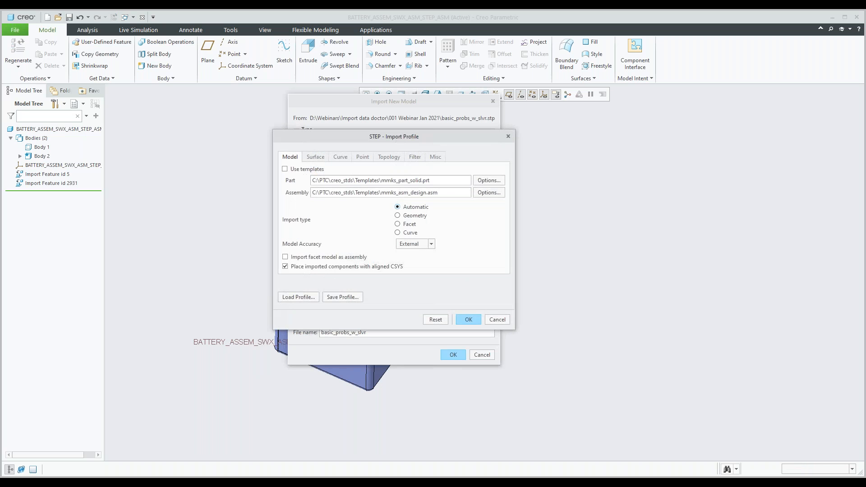
pyautogui.click(316, 158)
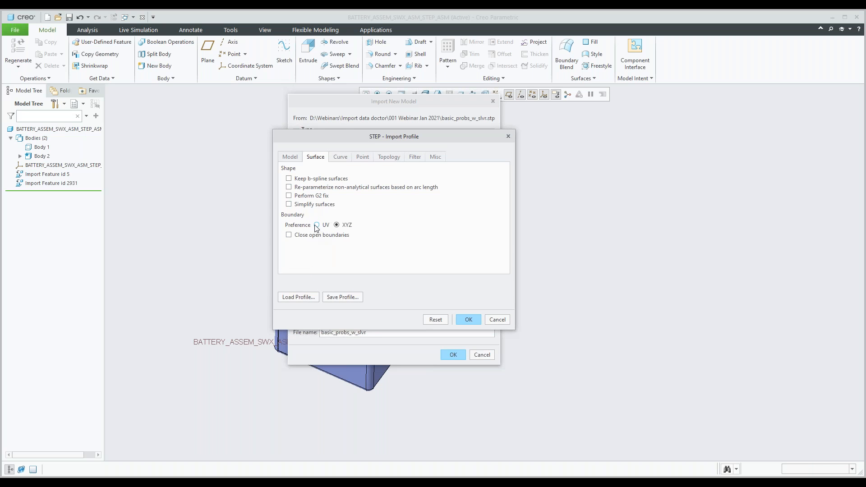
pyautogui.click(317, 225)
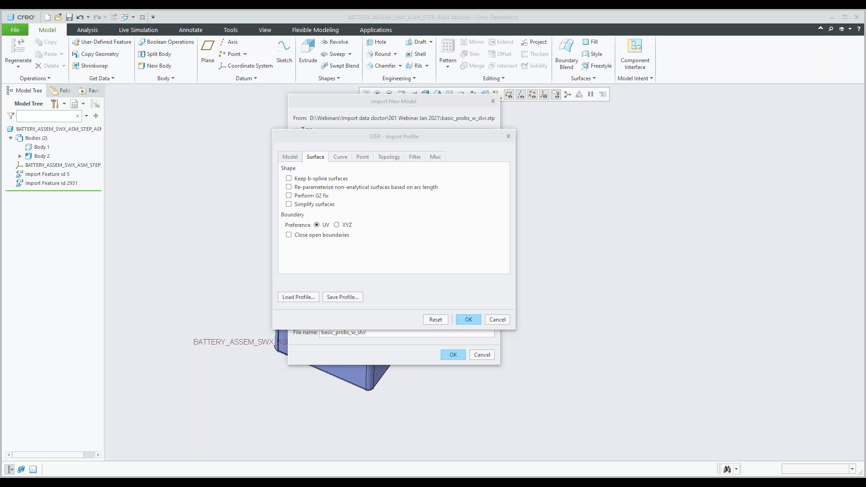
pyautogui.click(500, 321)
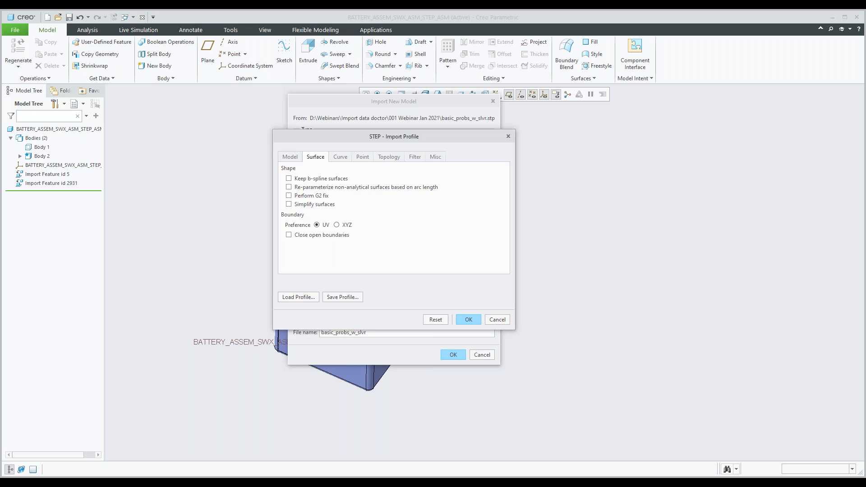